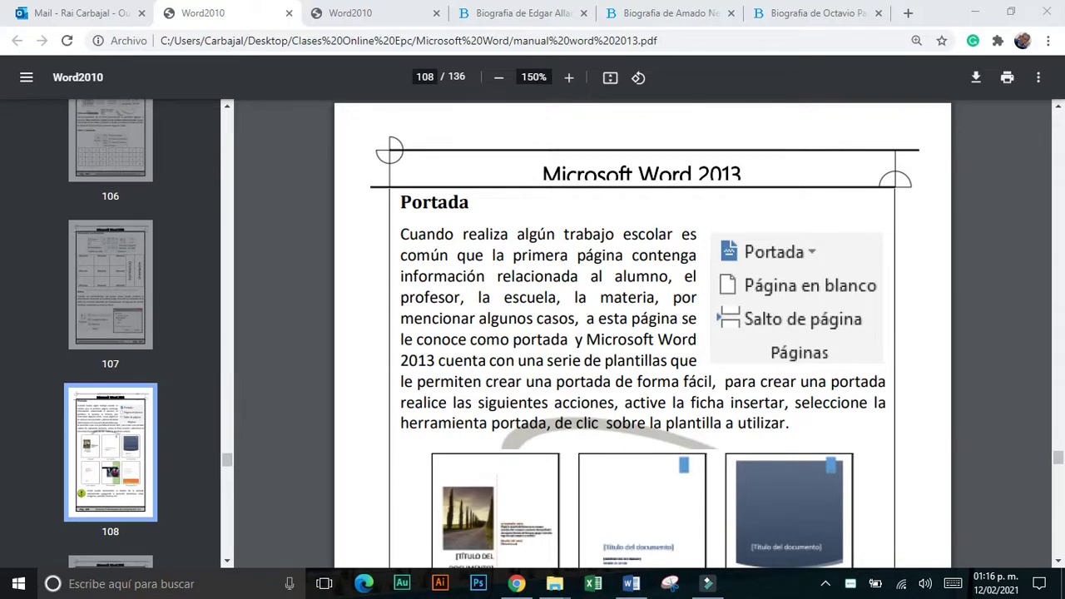
Bring Word's Documento2 story text to the front and scroll through it
click(632, 583)
scroll(430, 275, down, 4)
scroll(430, 275, down, 6)
scroll(430, 275, up, 1)
scroll(428, 277, up, 9)
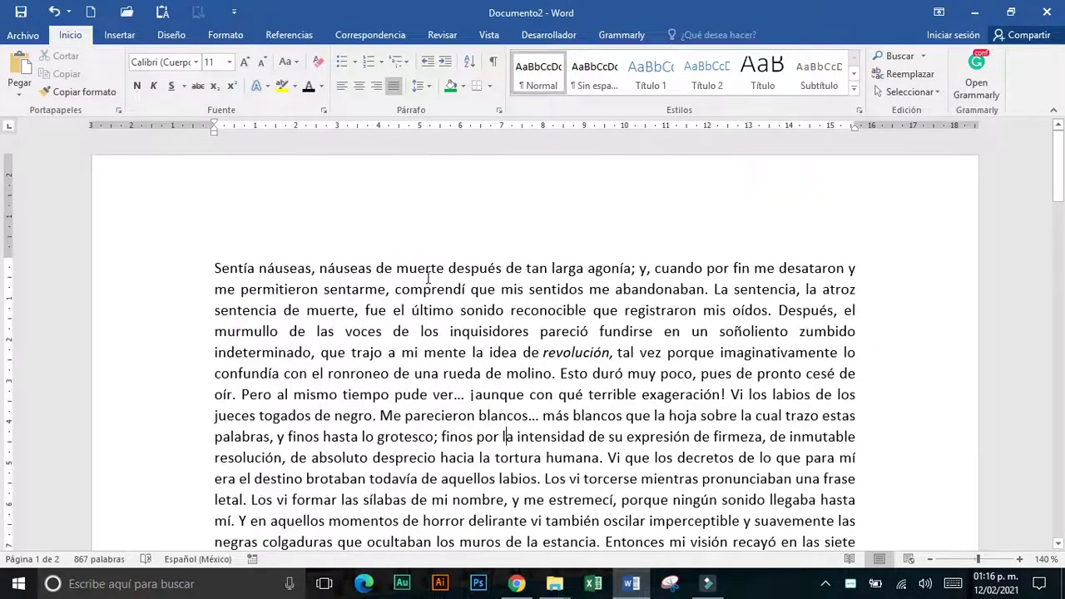
Insert the Whisp cover page from the Portada gallery, then bring Chrome forward
click(134, 36)
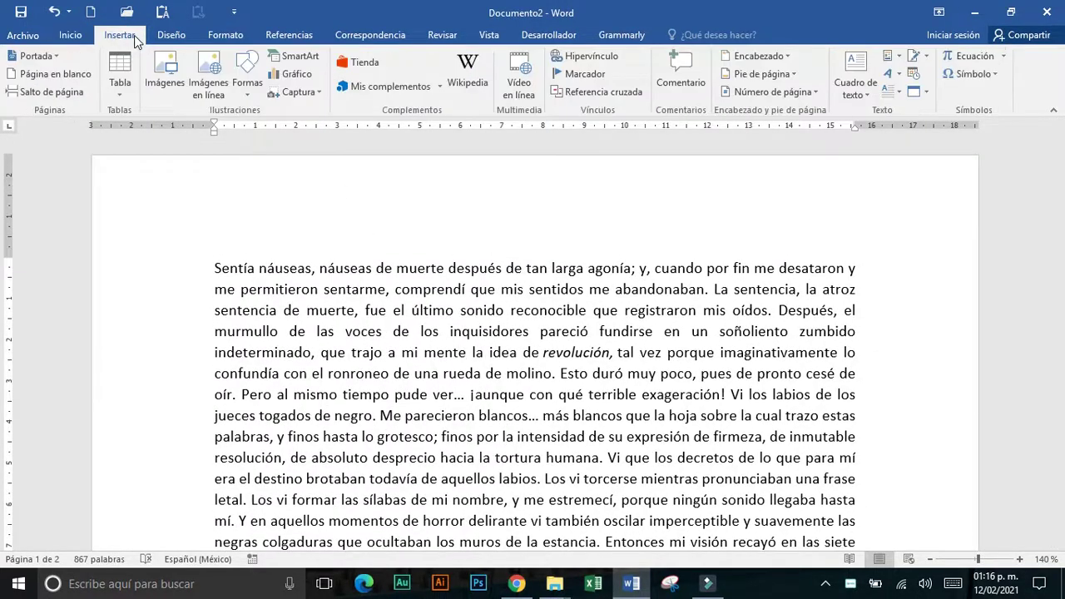
click(48, 58)
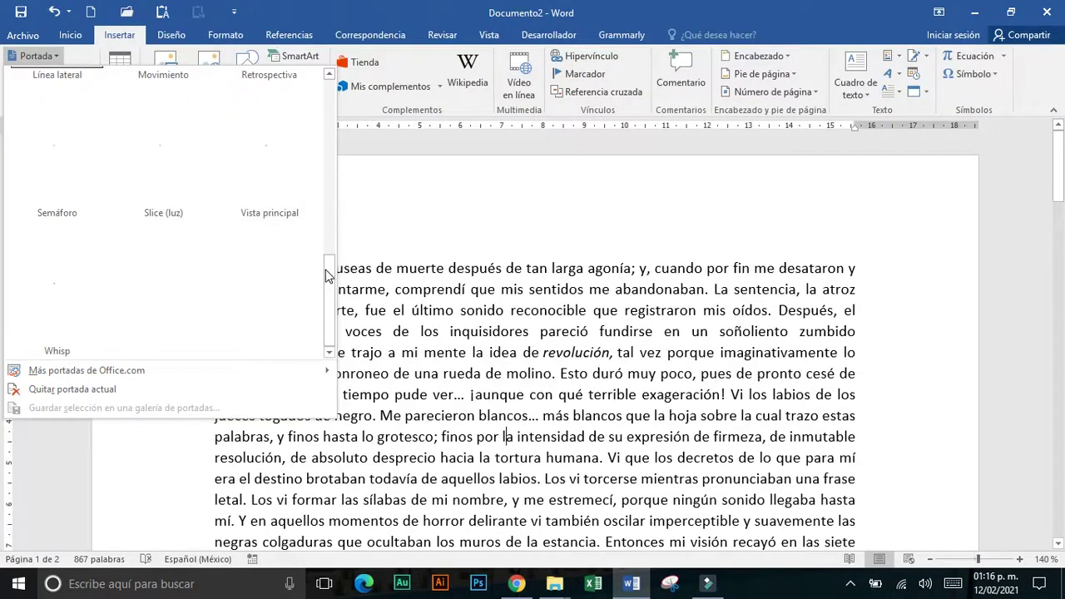
mouse_move(329, 278)
mouse_down()
mouse_move(330, 160)
mouse_move(321, 297)
mouse_up()
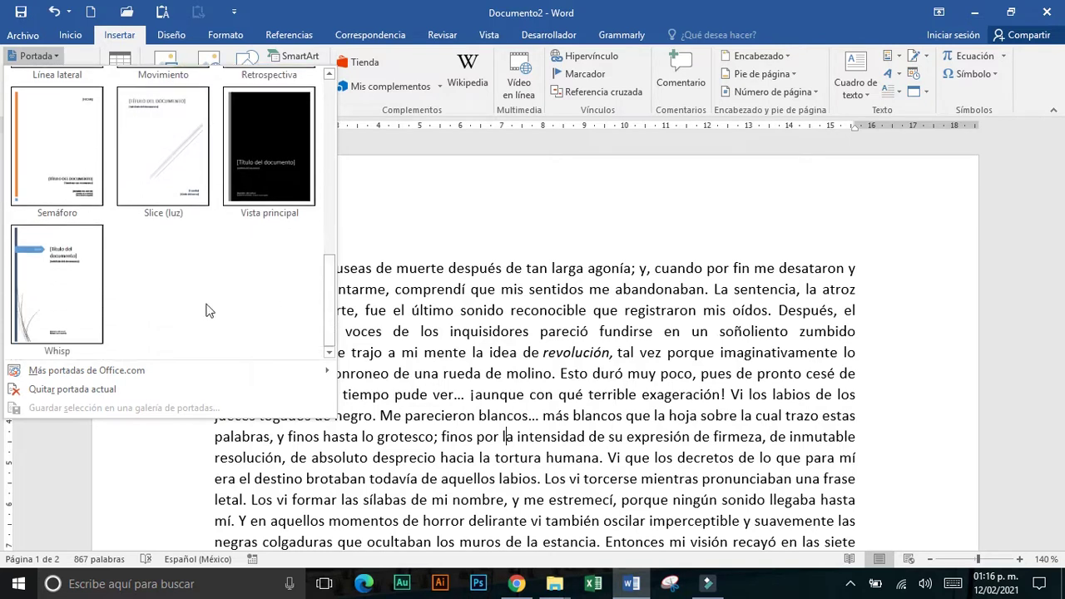
click(90, 324)
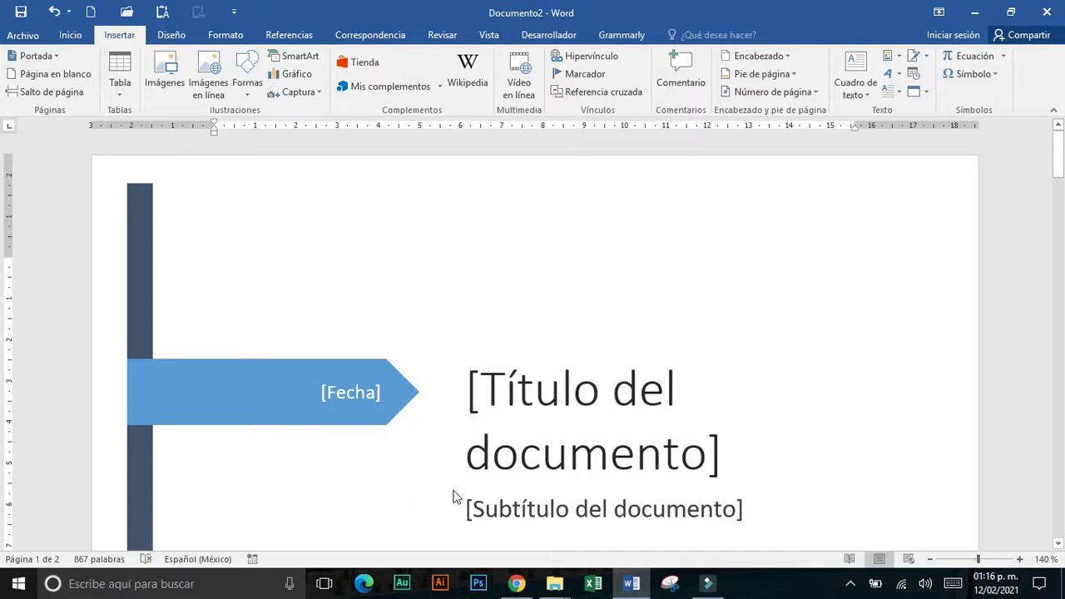
click(517, 584)
View the sample cover on page 20 of the Practicas PDF, then return to Word
click(385, 13)
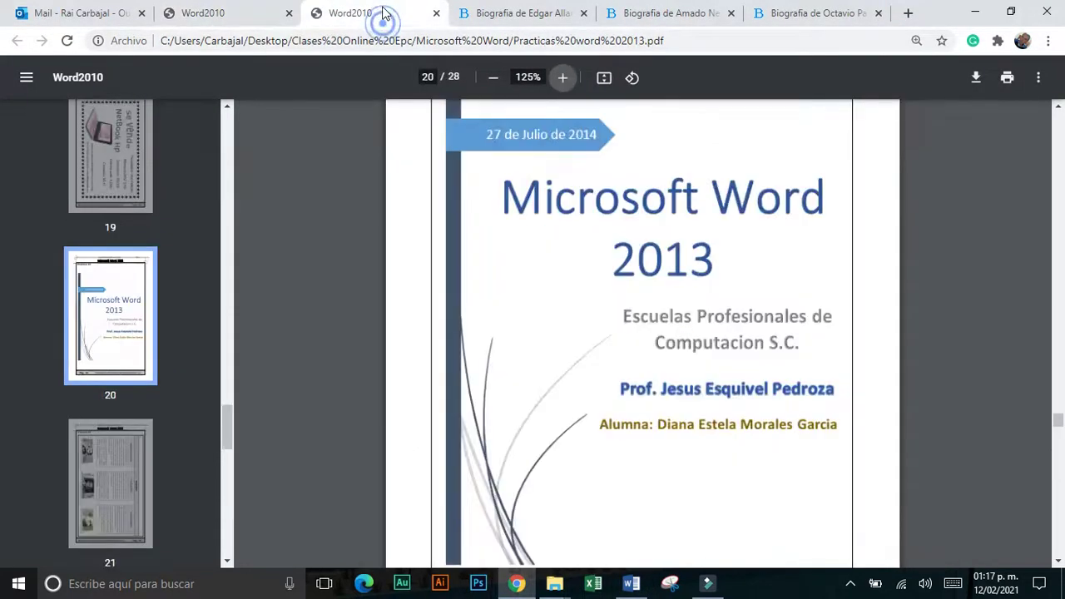
scroll(678, 391, up, 2)
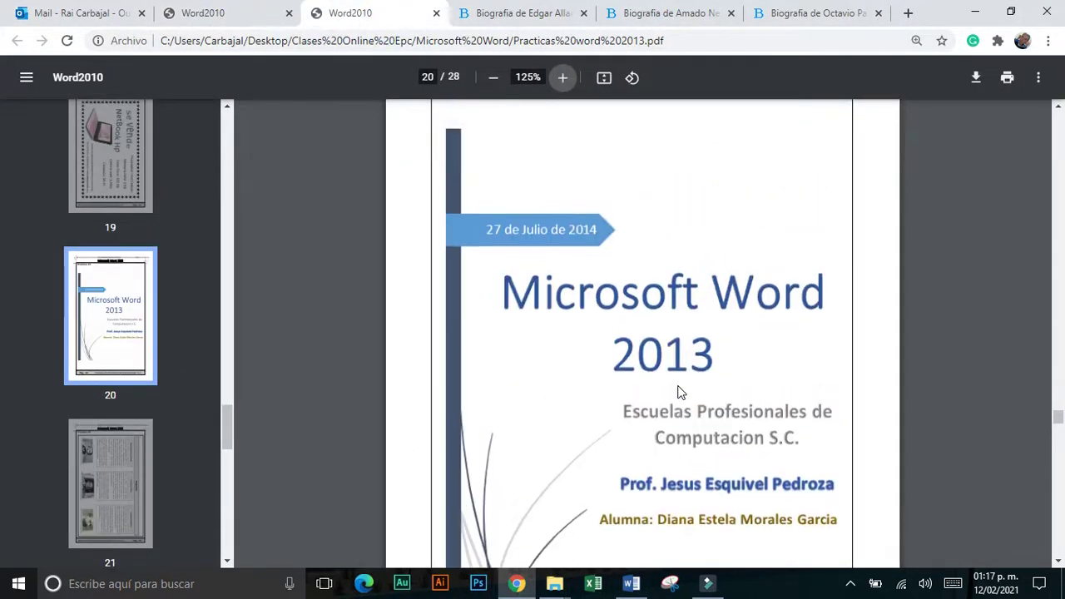
scroll(678, 391, up, 1)
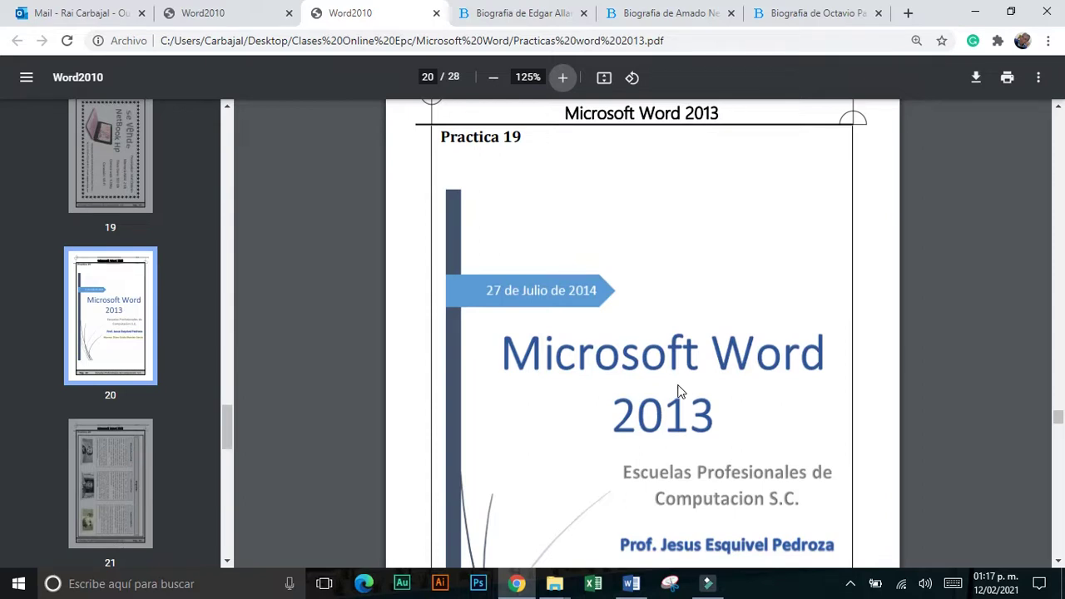
scroll(678, 391, down, 1)
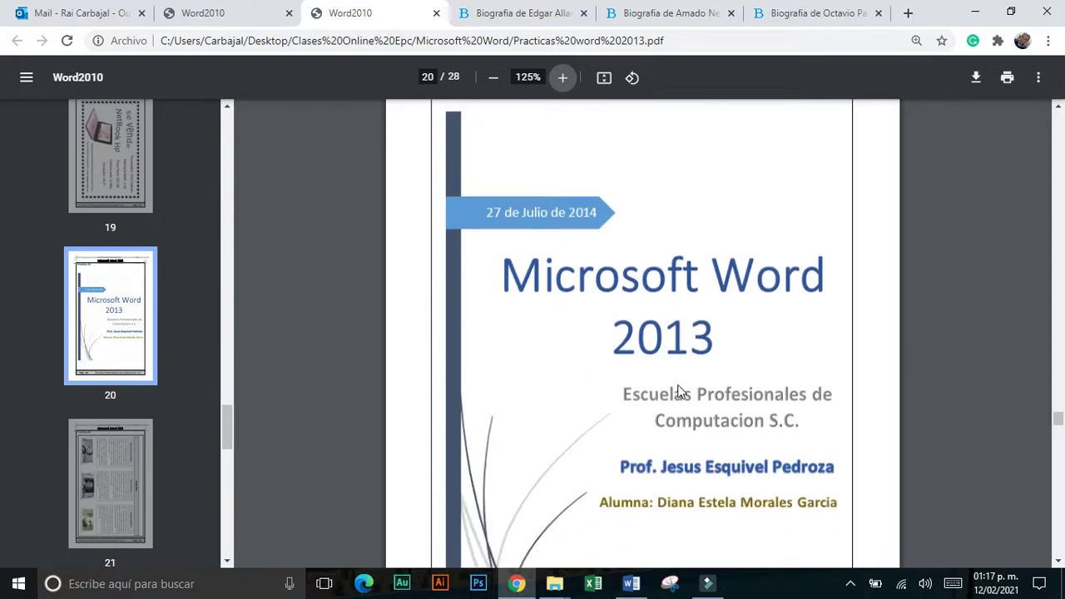
key(alt+Tab)
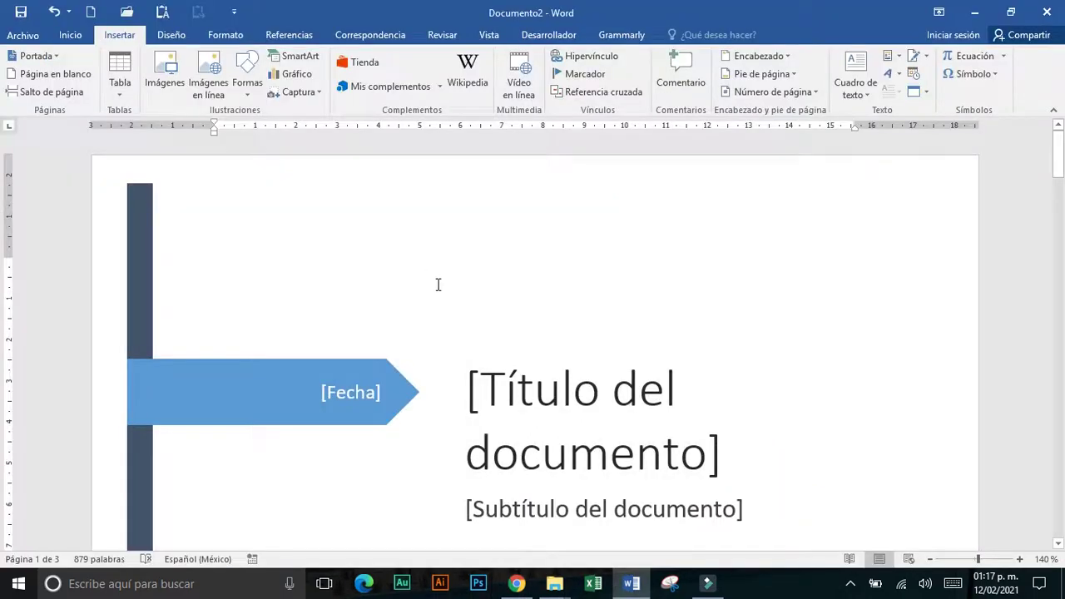
Find the cover's [Fecha] banner and fill it with today's date from the calendar
scroll(437, 285, down, 3)
scroll(438, 283, down, 3)
scroll(438, 283, down, 3)
scroll(439, 283, down, 5)
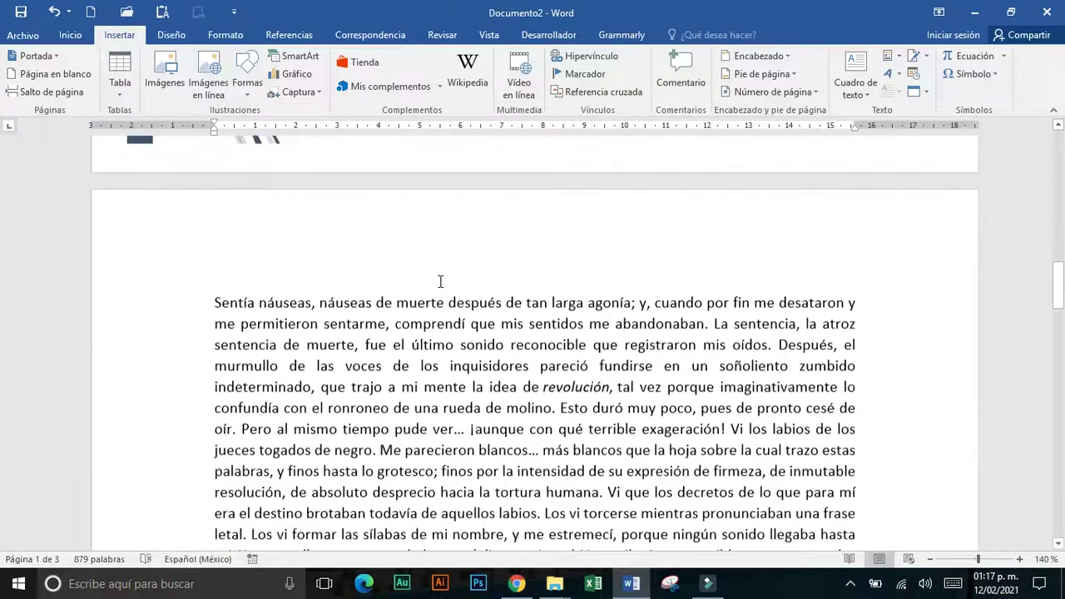
scroll(439, 282, down, 2)
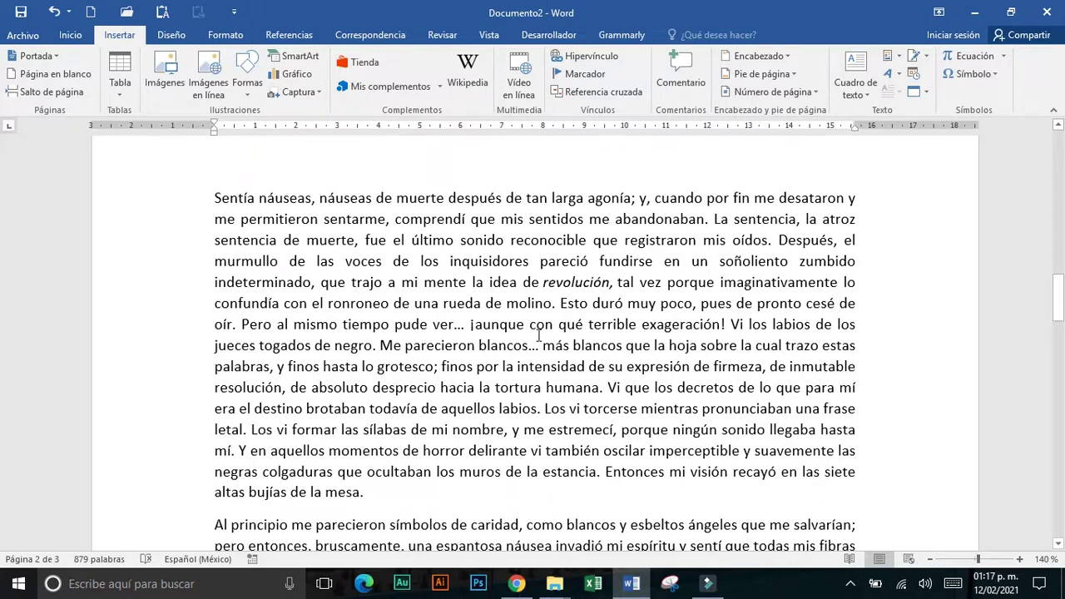
scroll(540, 335, up, 2)
scroll(540, 335, up, 2)
scroll(540, 336, up, 4)
scroll(540, 334, up, 3)
scroll(540, 334, up, 4)
scroll(541, 335, up, 4)
scroll(541, 334, up, 3)
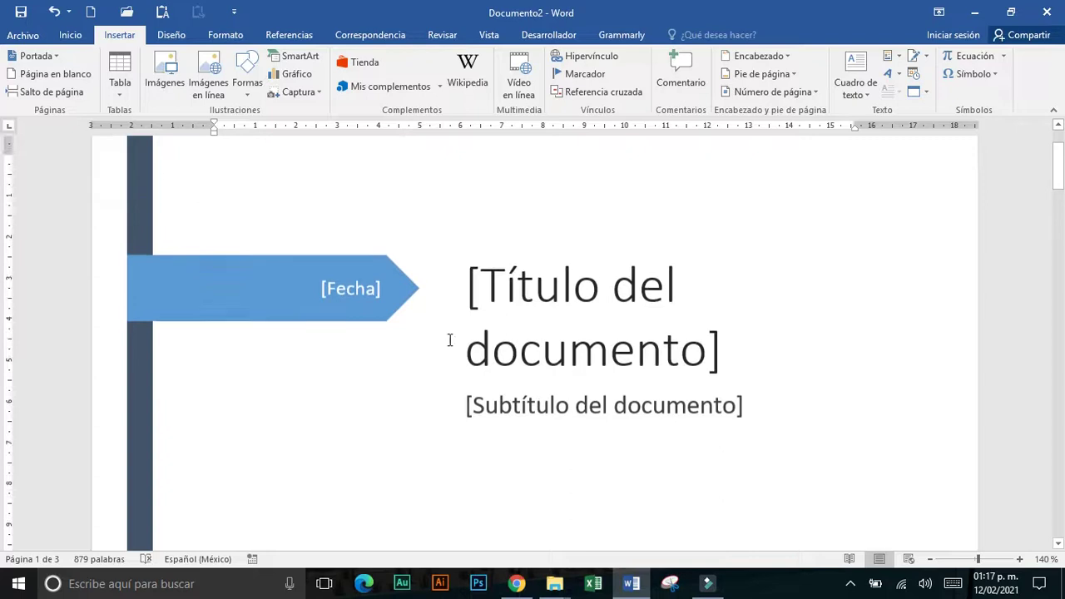
click(351, 296)
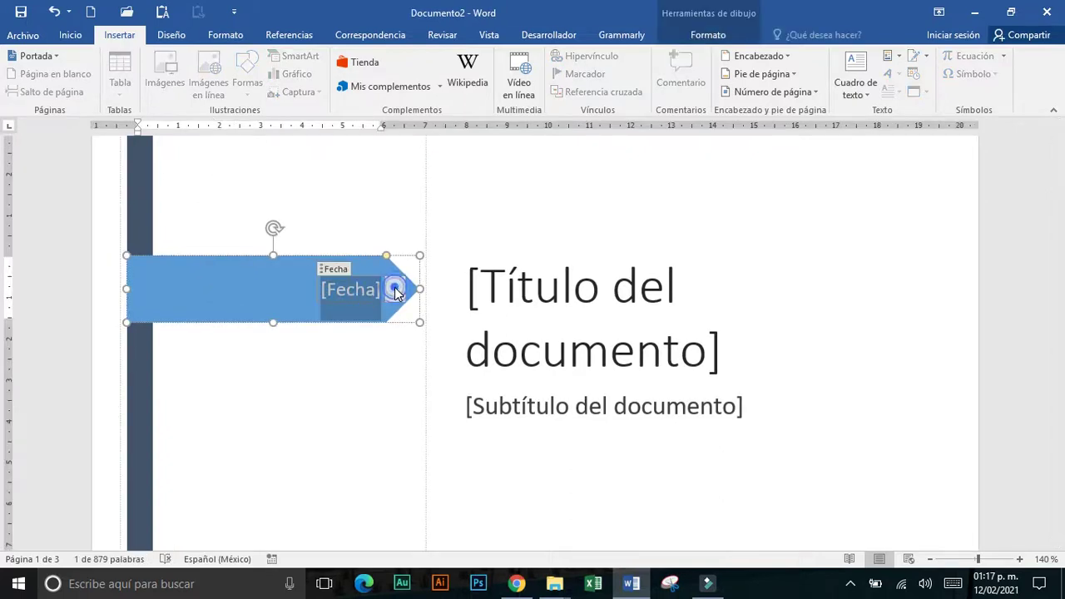
click(396, 291)
click(355, 420)
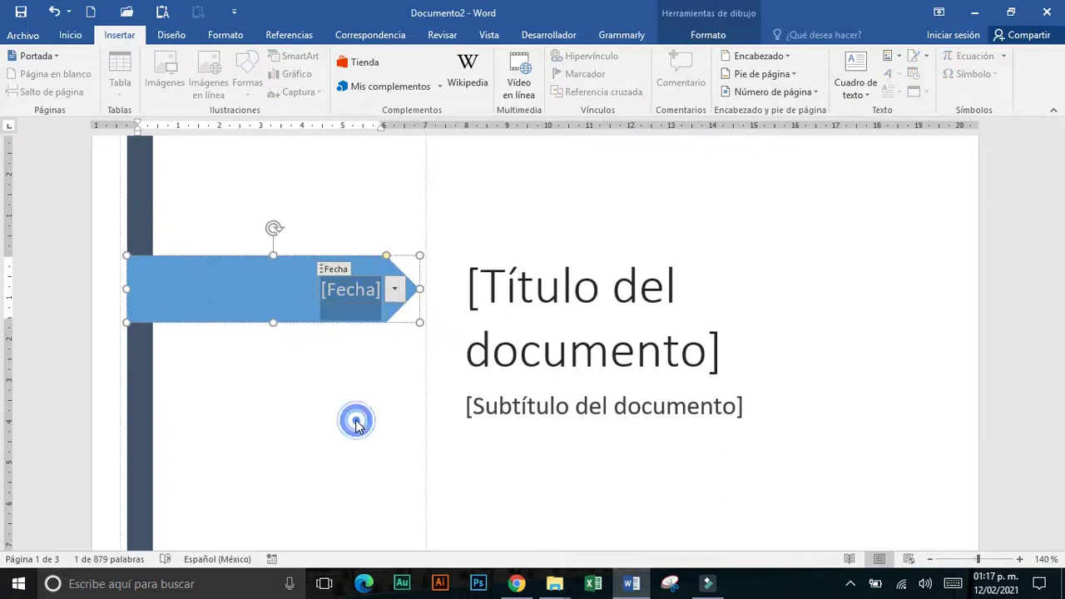
Replace the date with '15 de febrero de 2021', checking it against the sample PDF
double_click(362, 291)
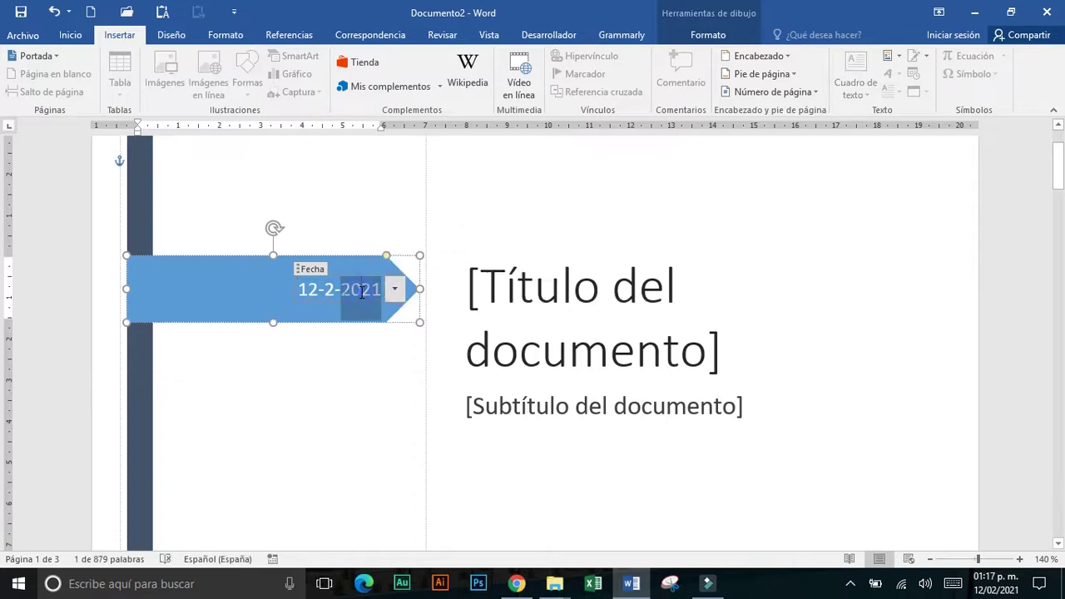
triple_click(360, 293)
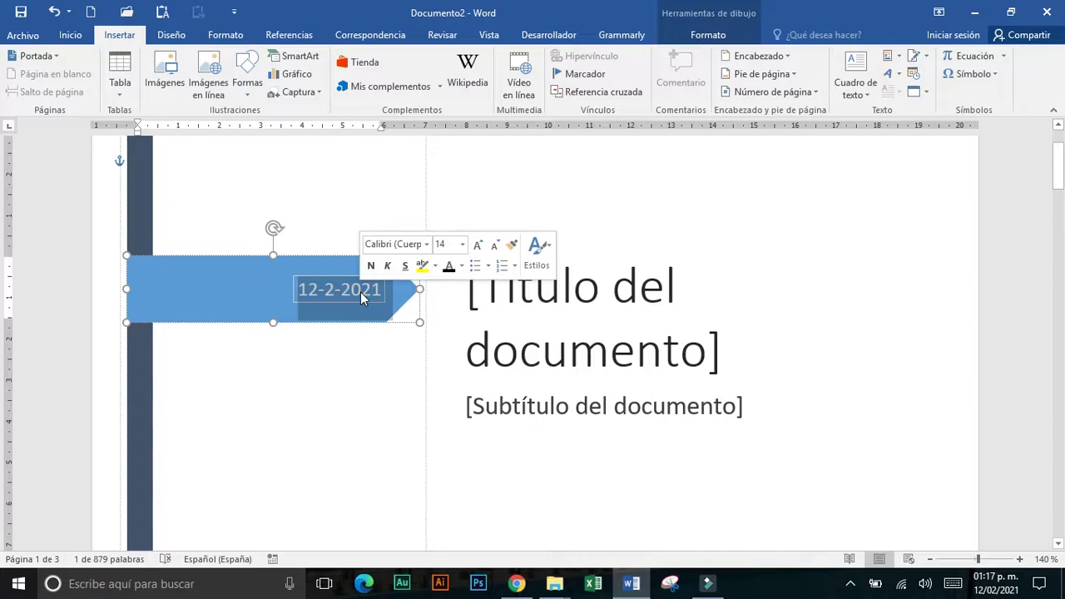
key(alt+Tab)
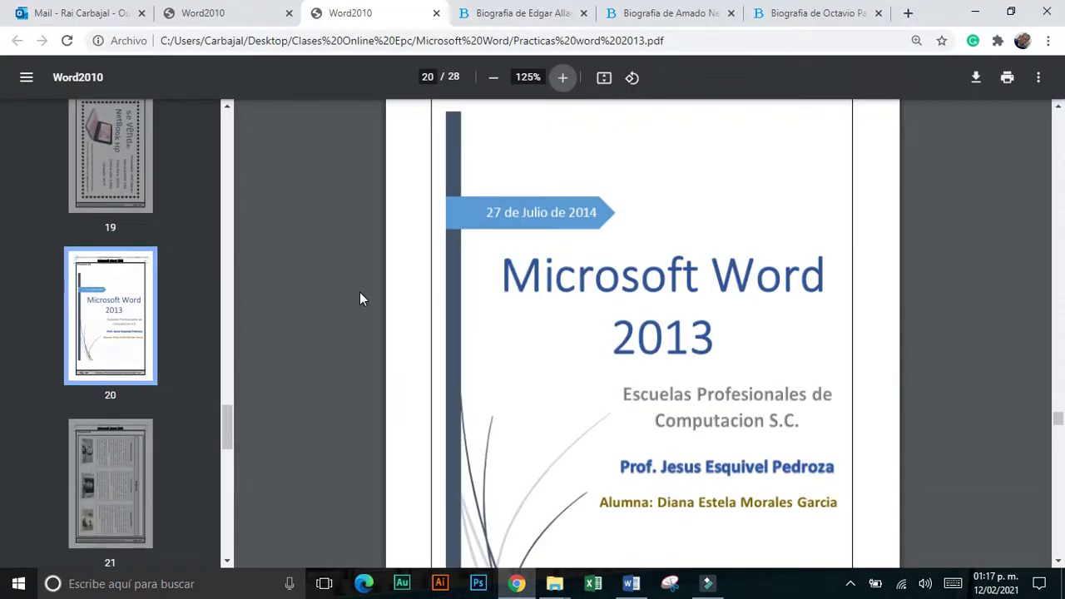
key(alt+Tab)
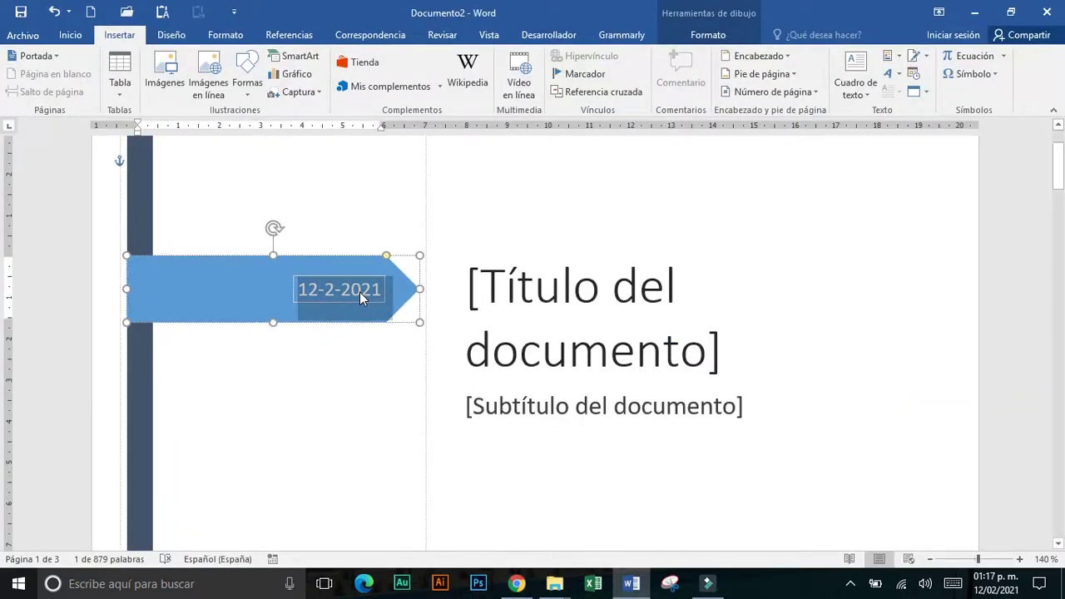
text(15)
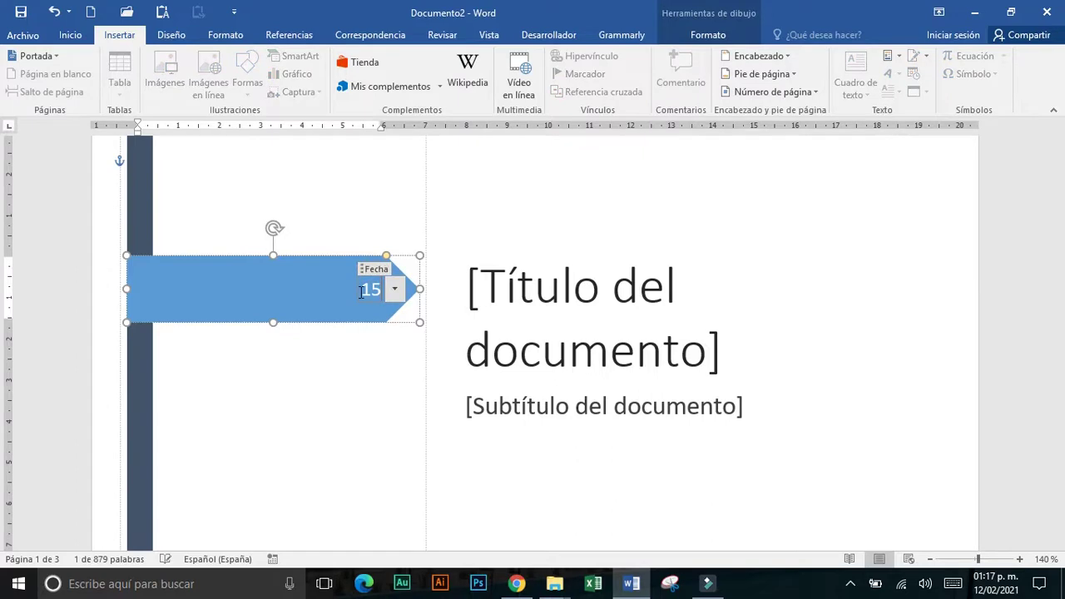
text( de fe)
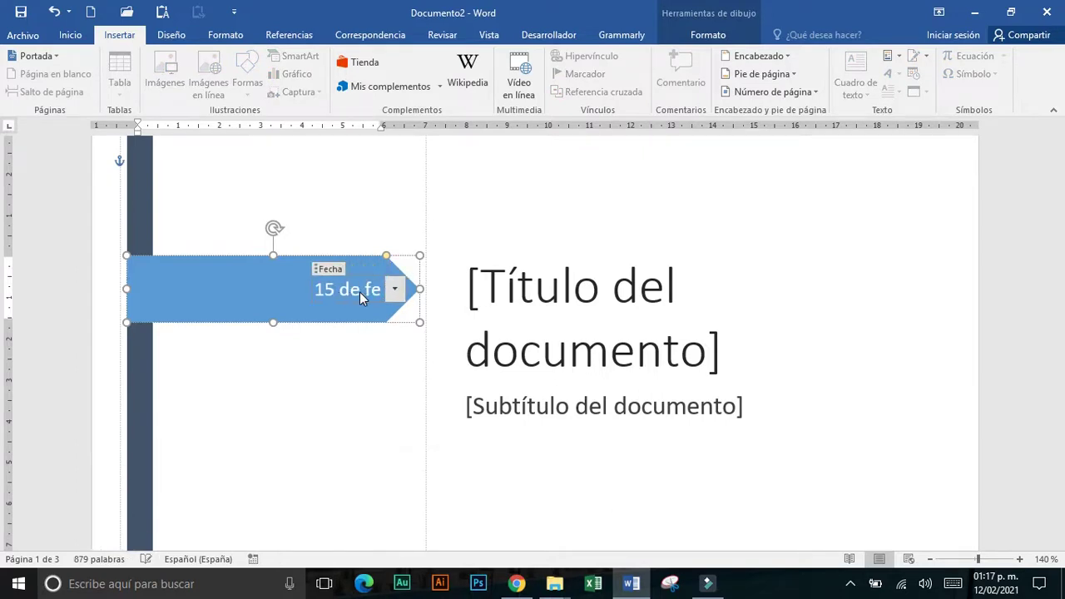
text(brero de)
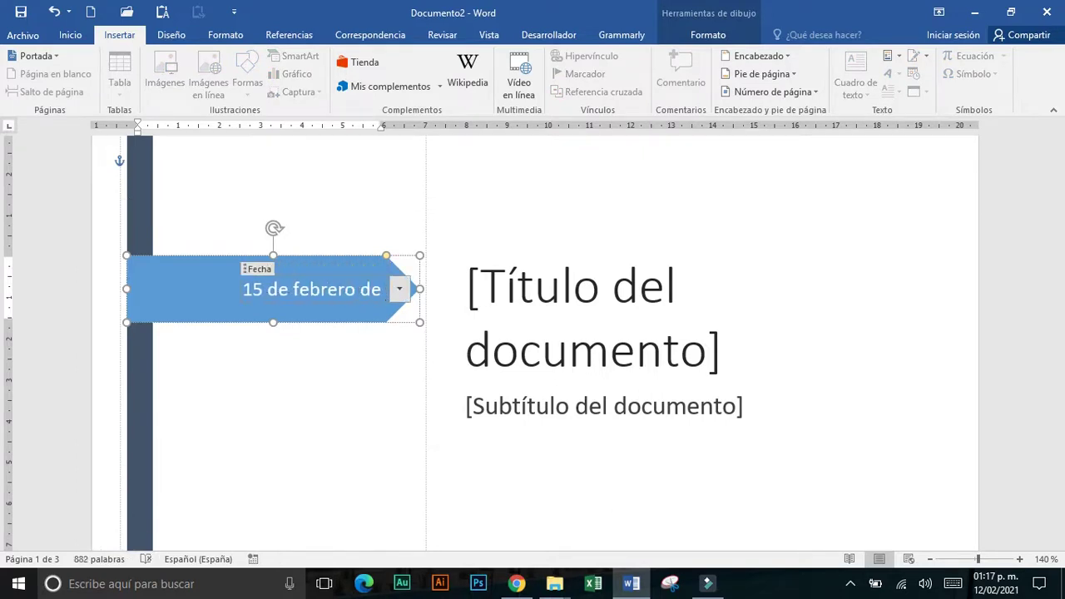
text( 2021)
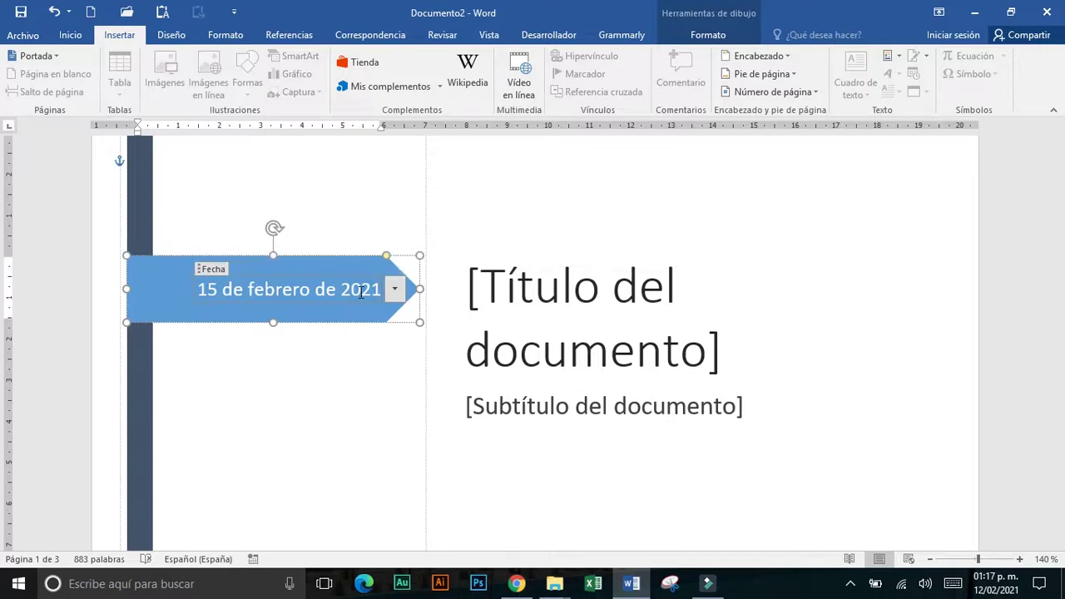
key(alt+Tab)
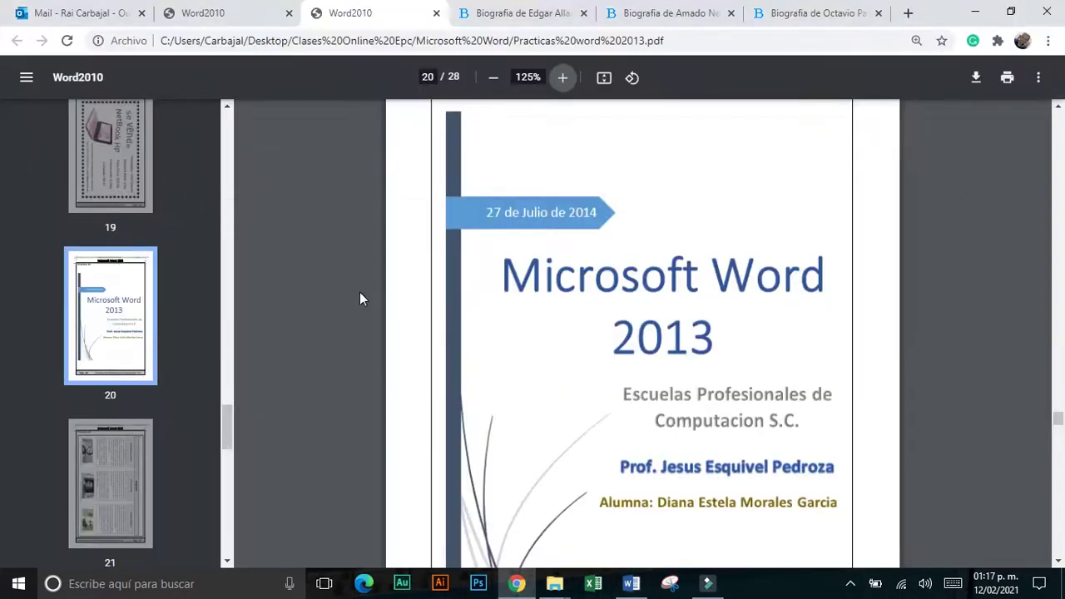
key(alt+Tab)
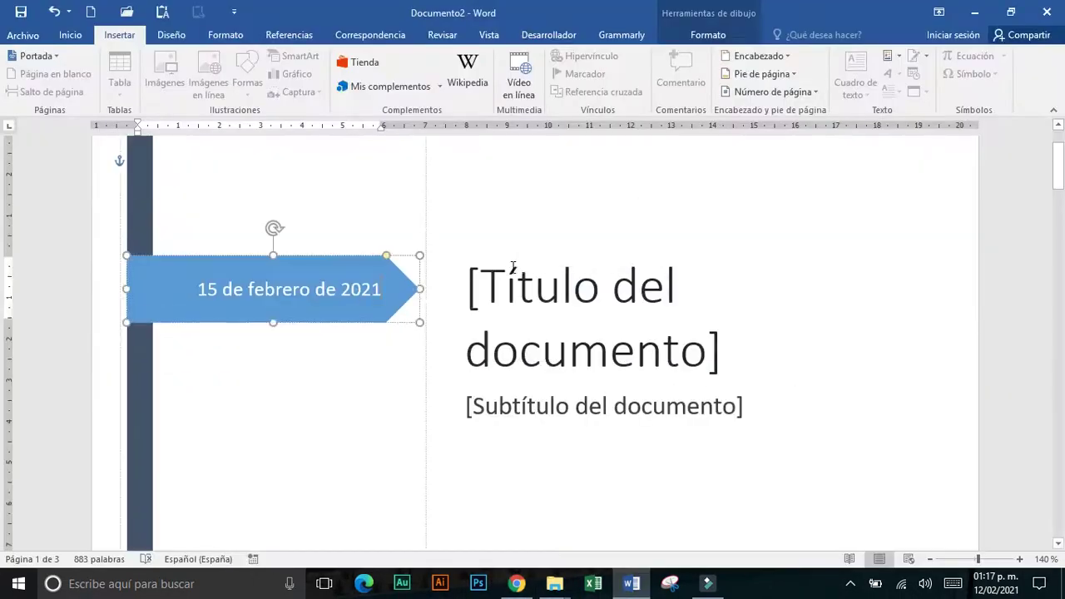
Replace the cover title placeholder with 'Microsoft Word 2013'
click(509, 286)
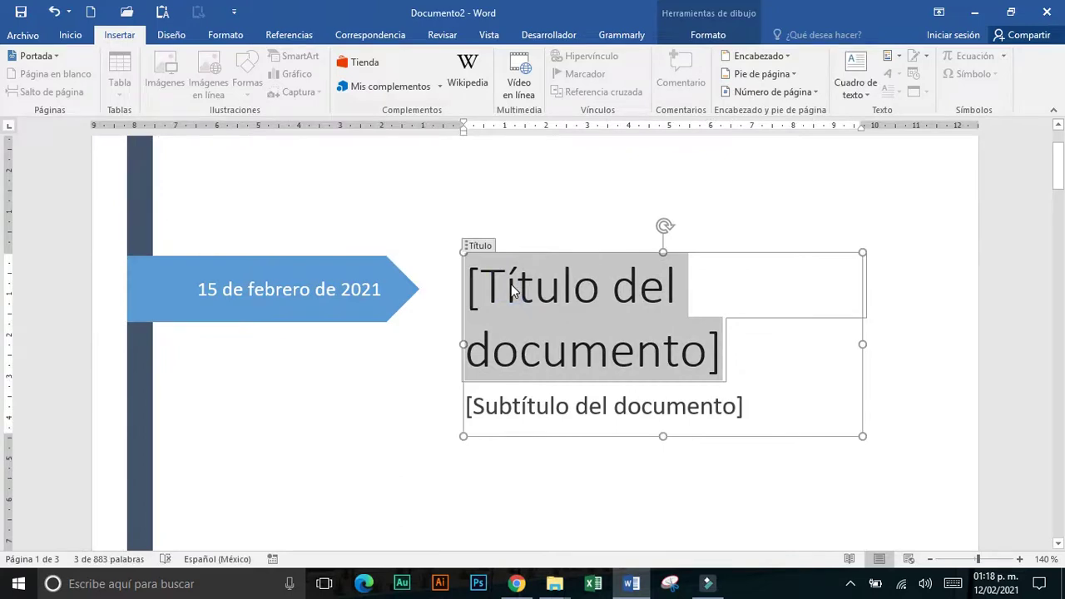
key(BackSpace)
text(Microso)
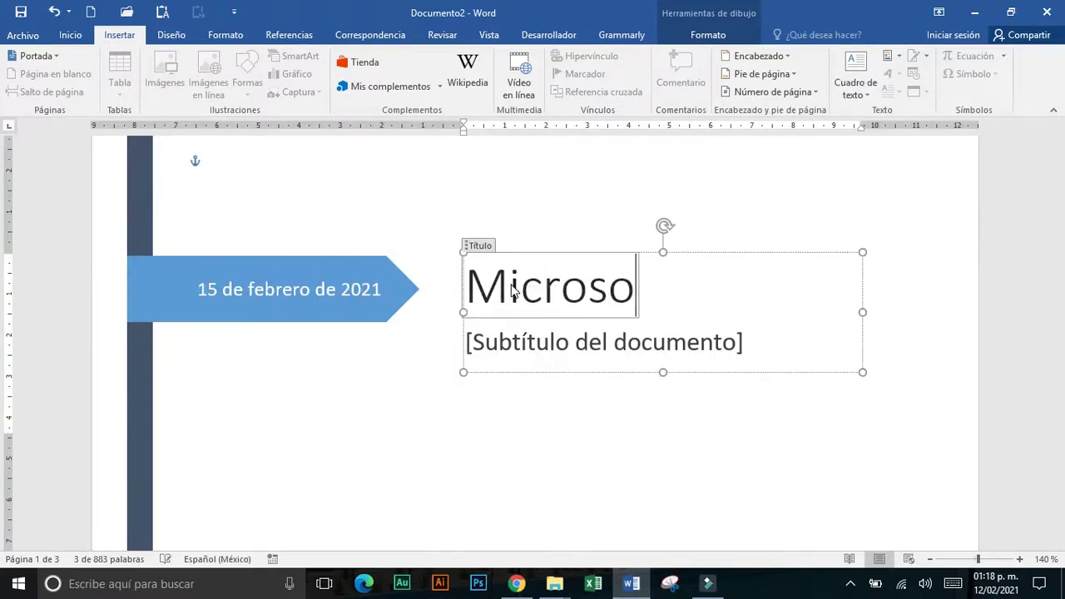
text(ft Word)
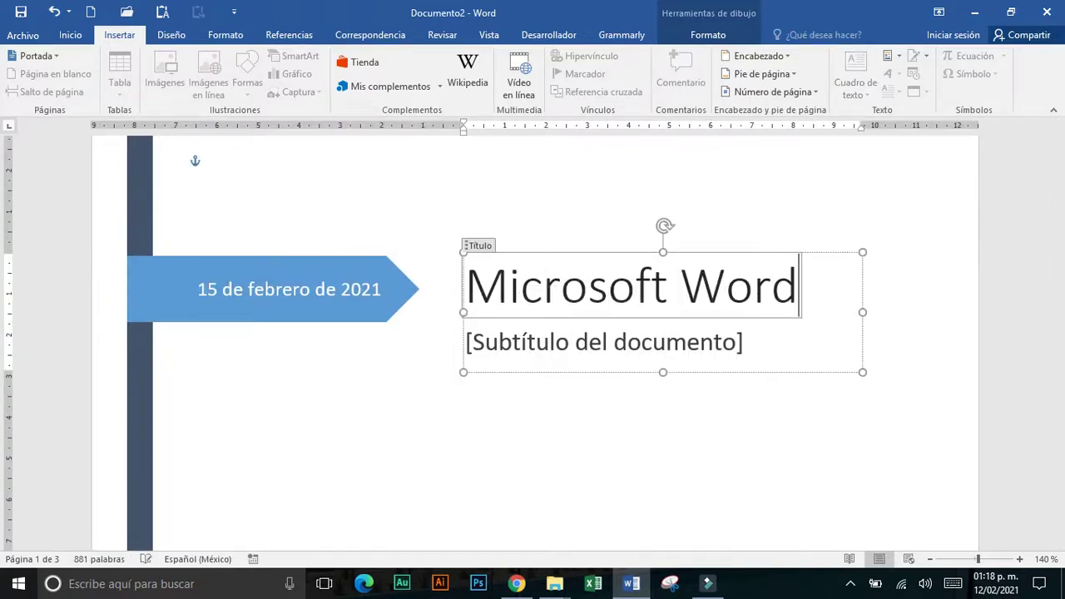
text( 2)
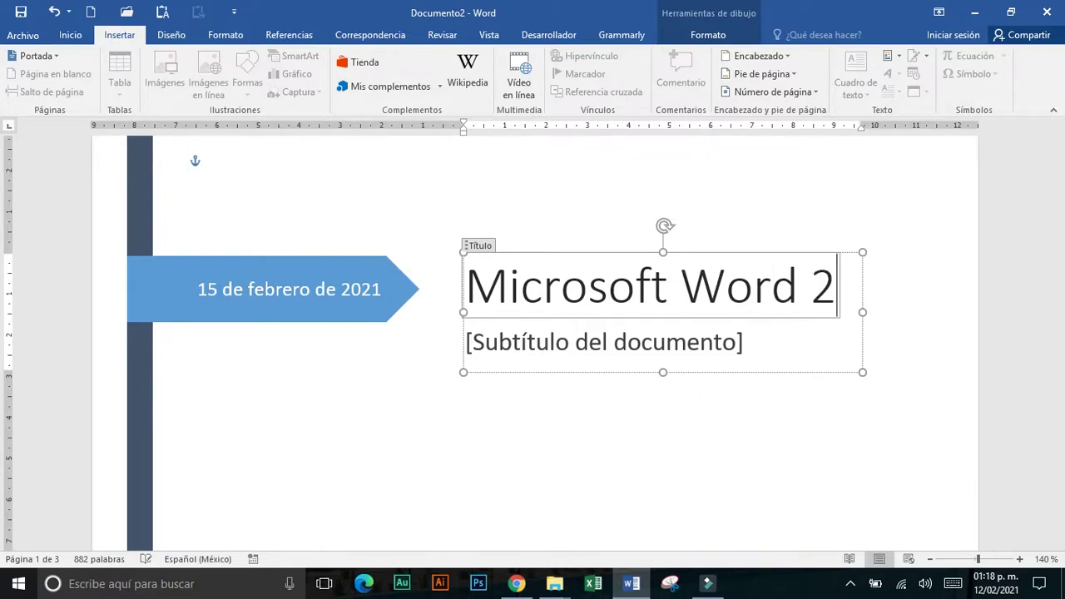
text(013)
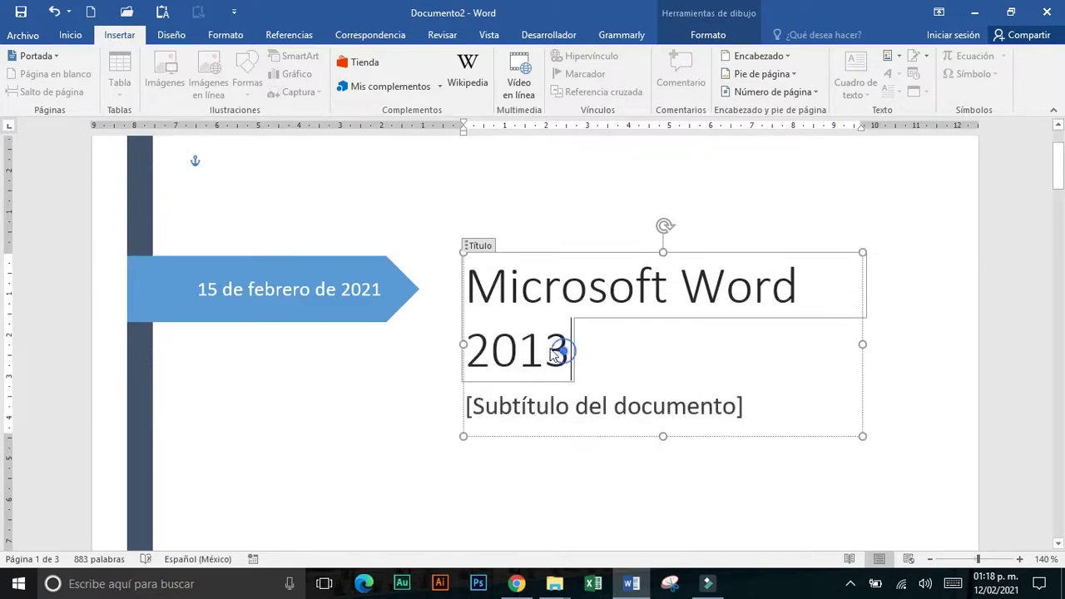
Center the title at size 36 and colour it blue
drag(569, 352, 483, 300)
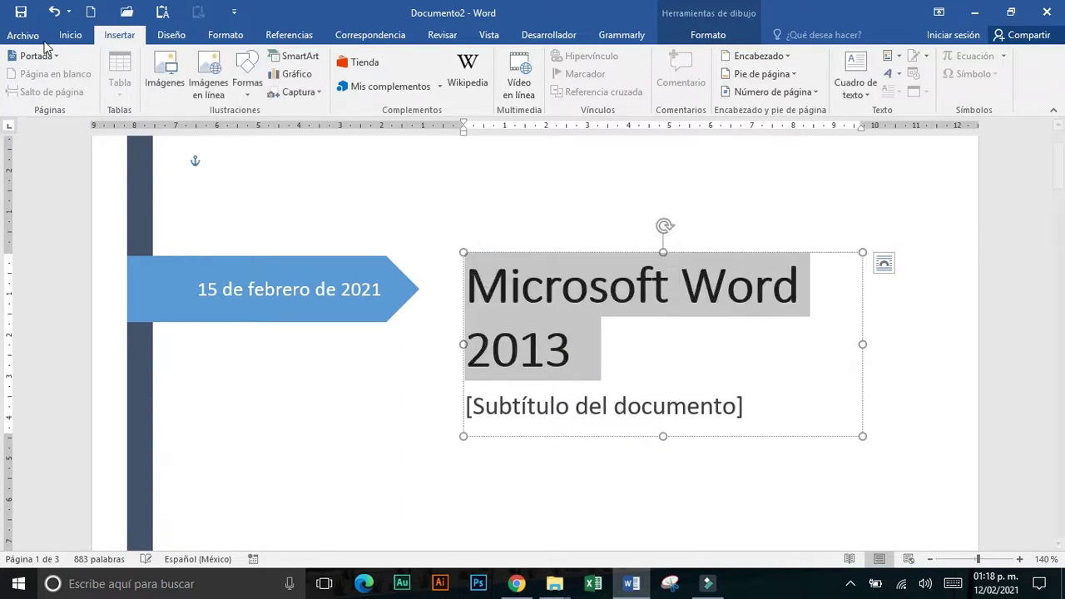
click(88, 38)
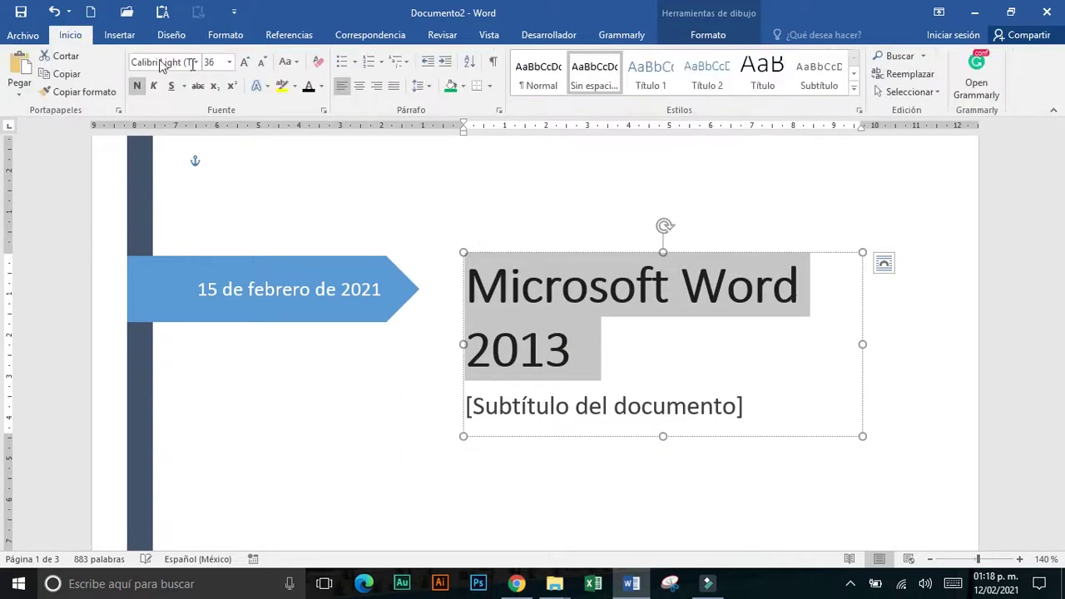
click(355, 86)
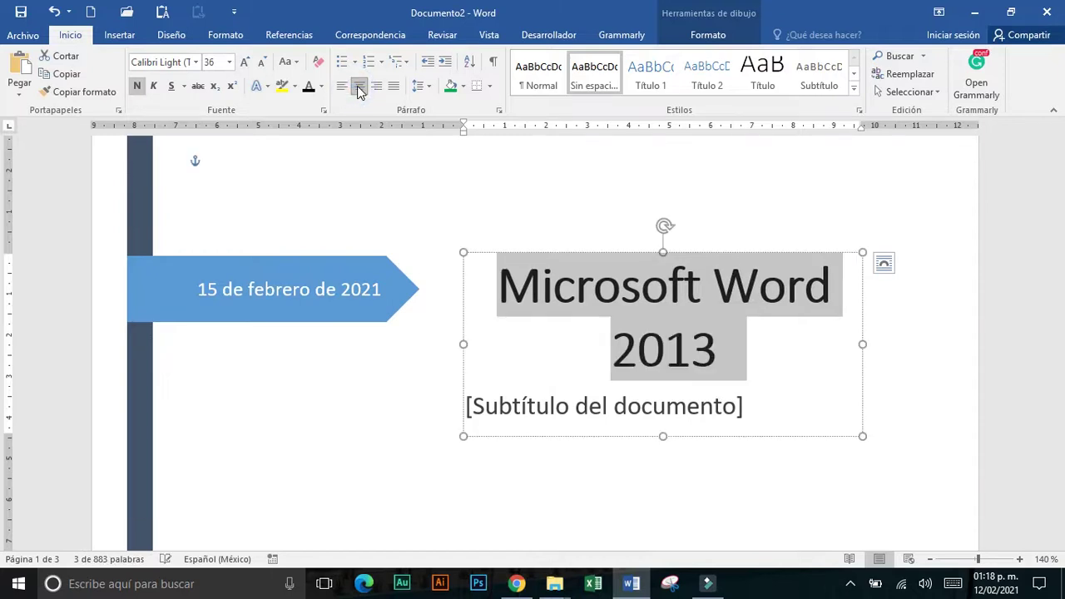
click(244, 62)
click(263, 63)
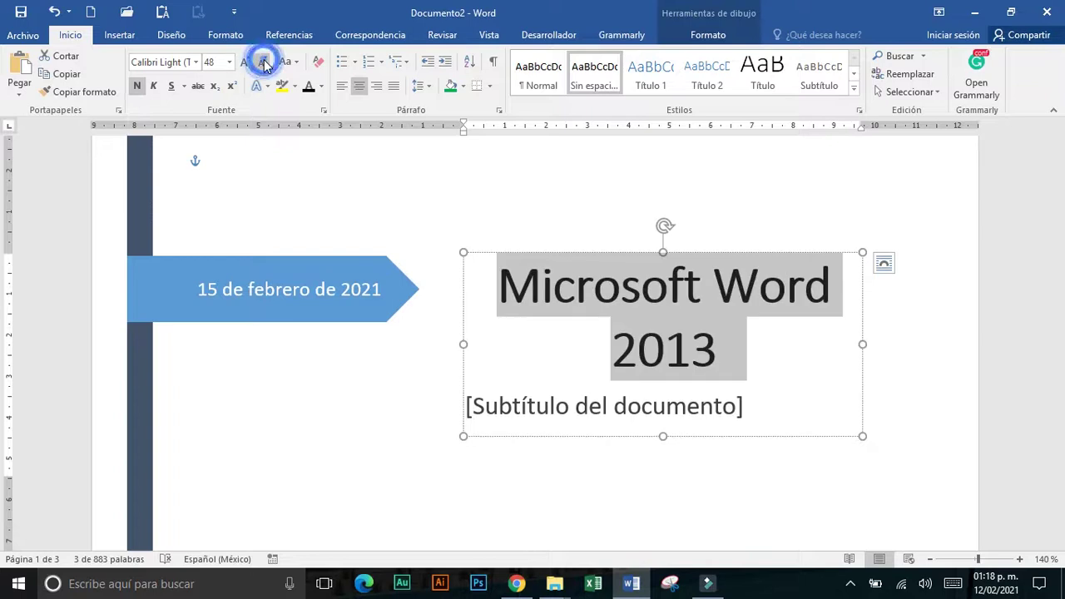
click(320, 86)
click(402, 227)
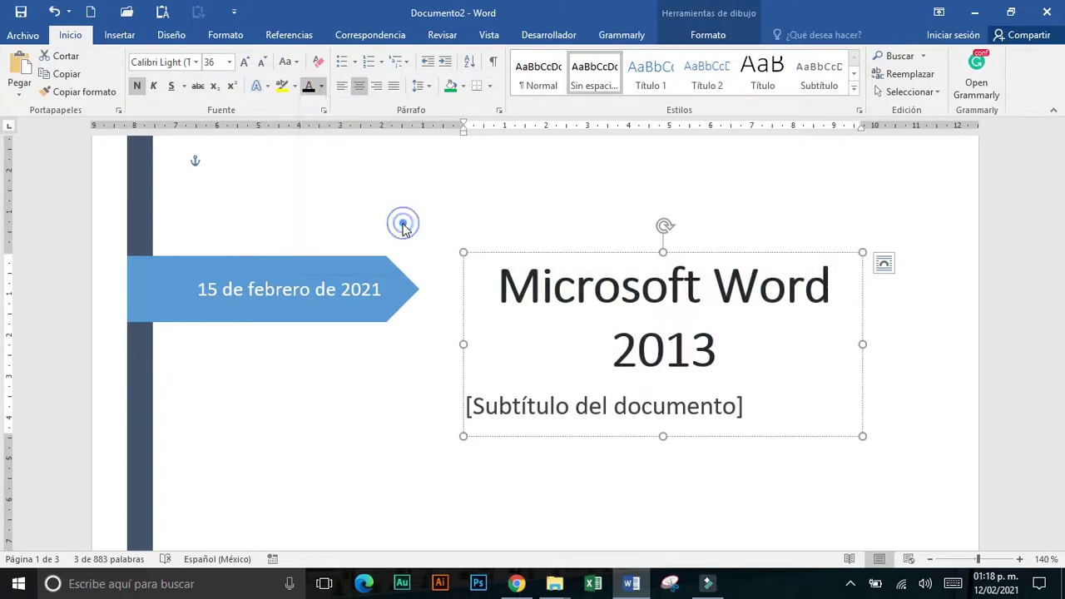
click(548, 409)
key(alt+Tab)
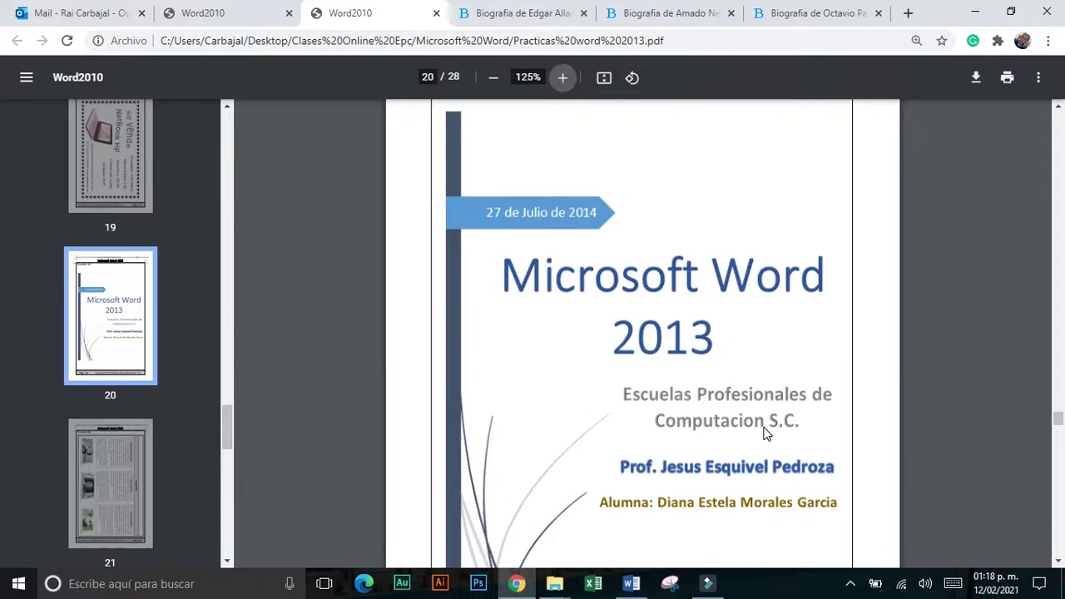
Replace the subtitle placeholder with 'Escuelas Profesionales de Computación S.C.'
key(alt+Tab)
scroll(764, 427, down, 1)
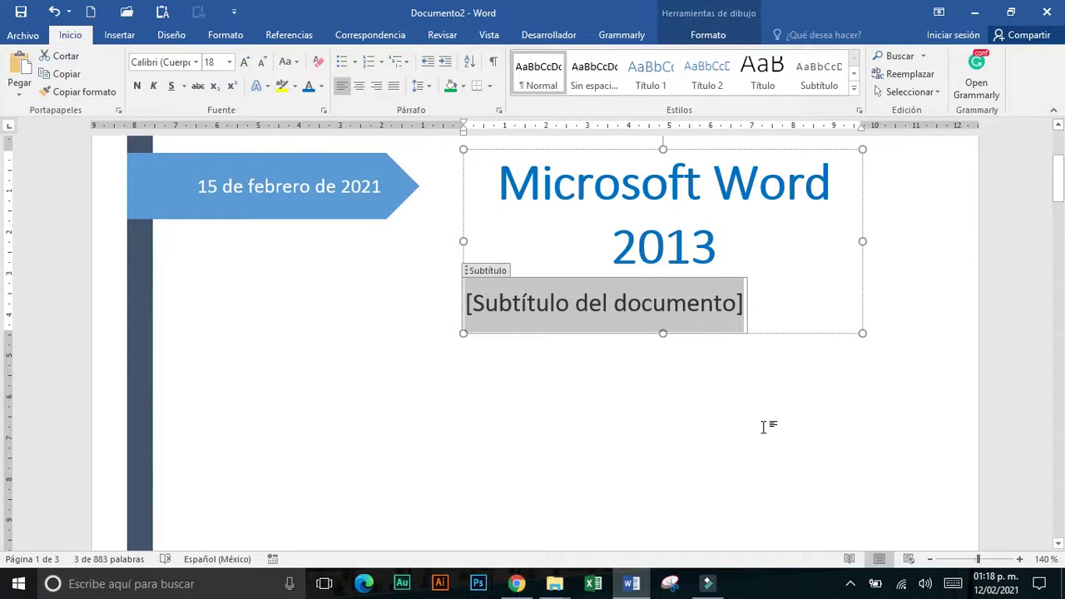
key(Delete)
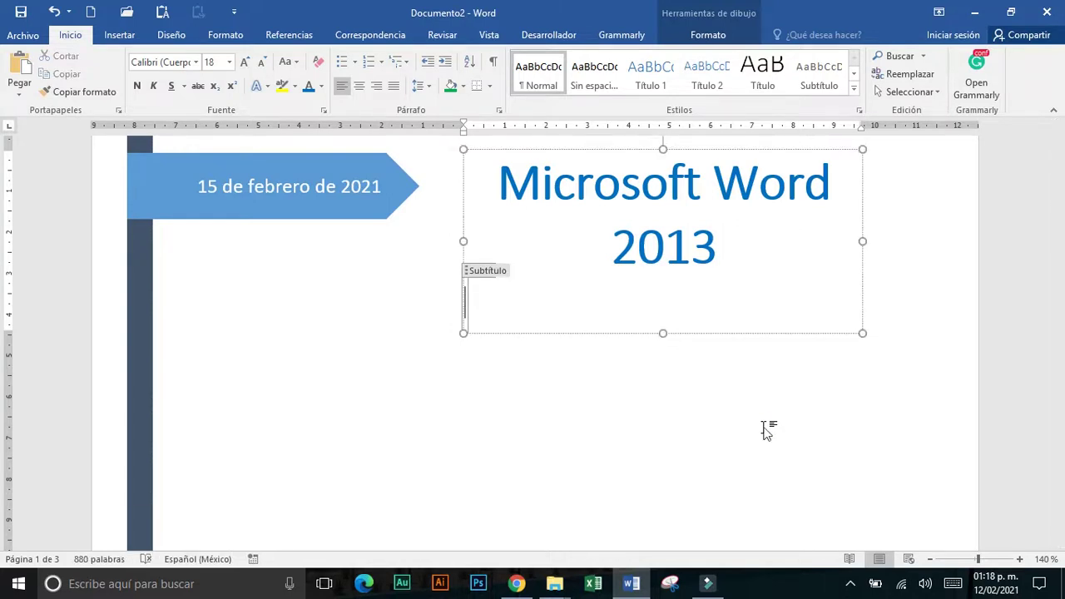
key(BackSpace)
text(mi)
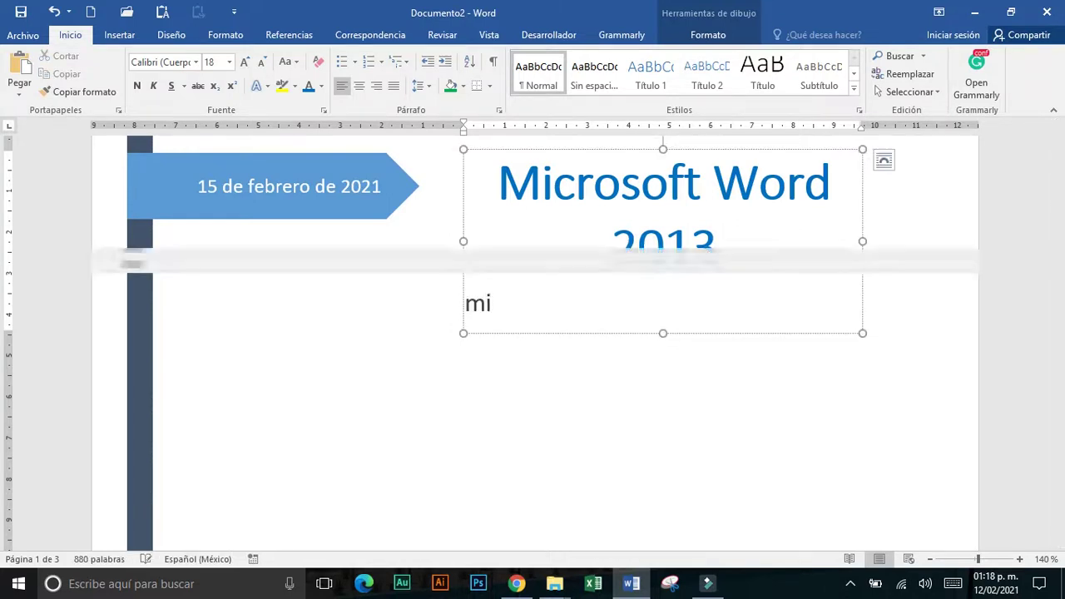
key(BackSpace)
key(BackSpace)
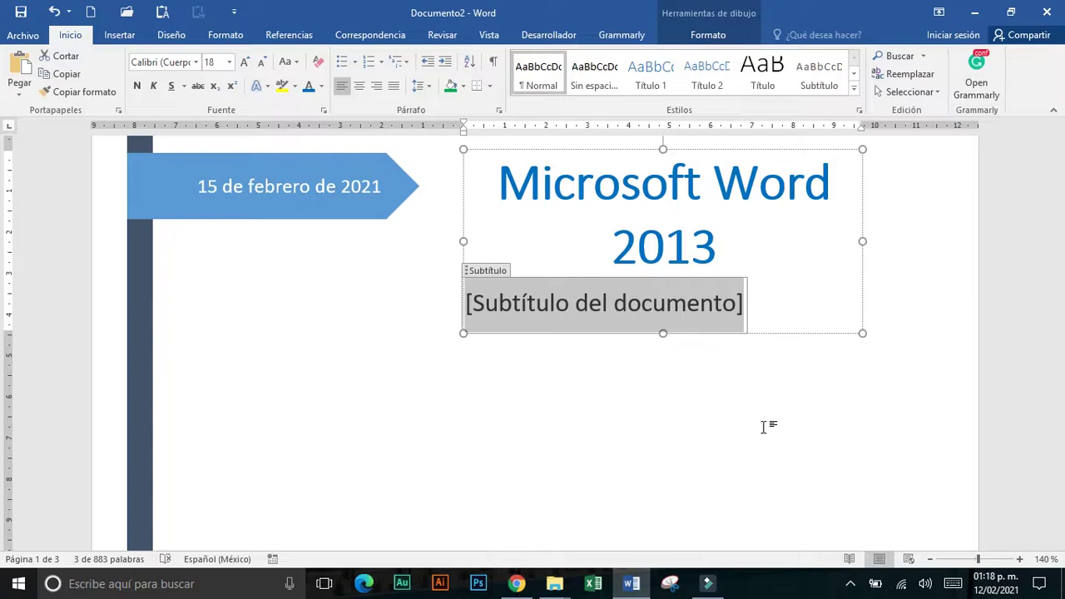
text(Escuelas Prod)
key(BackSpace)
text(fesionales de Computación S.C.)
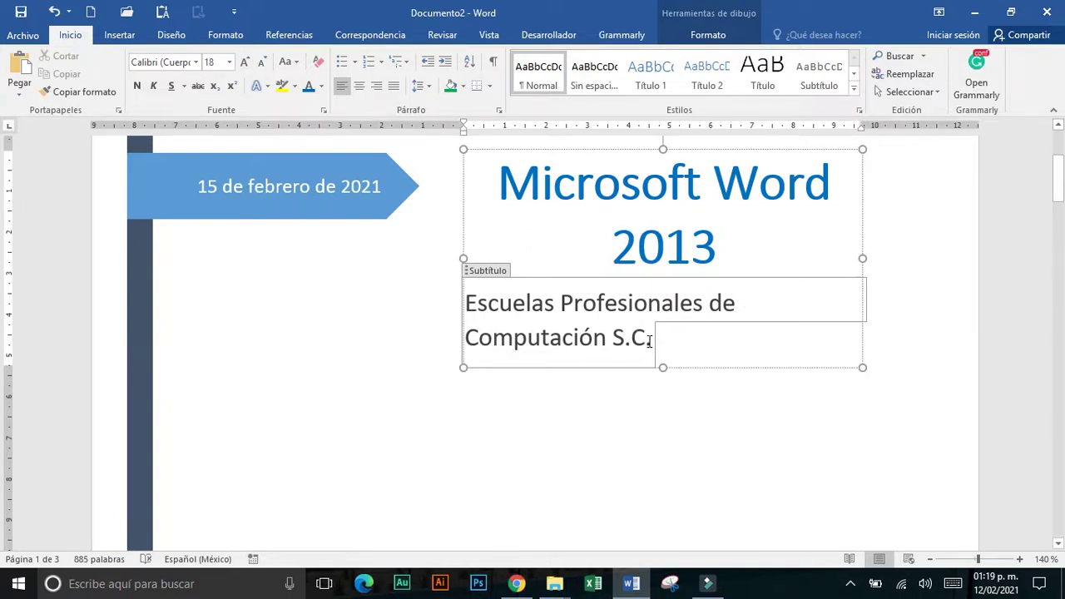
Try alignments on the subtitle and add an empty line after 'S.C.'
drag(650, 340, 466, 301)
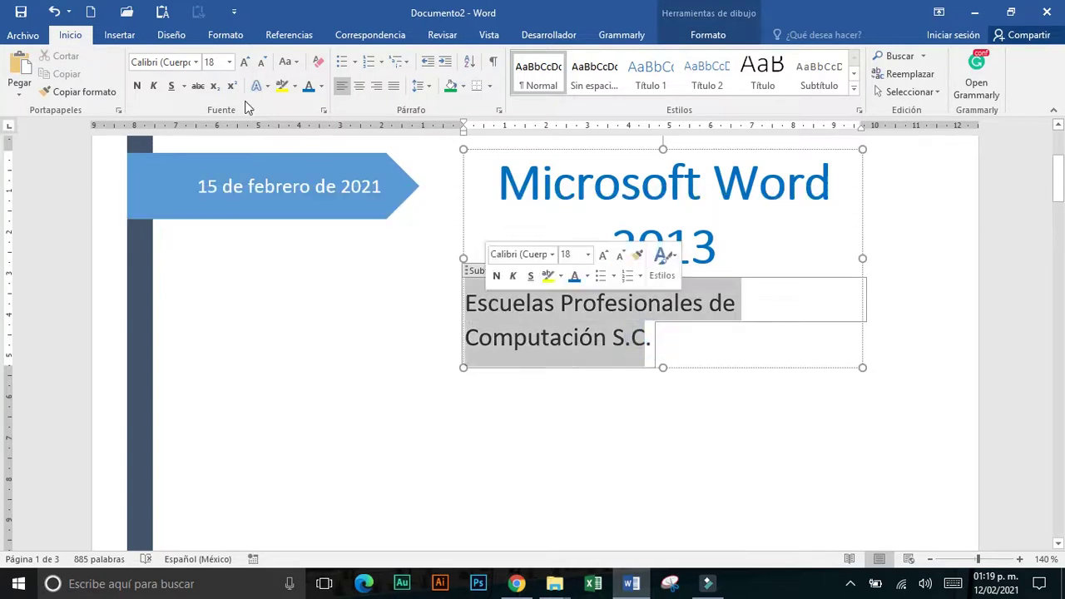
click(376, 88)
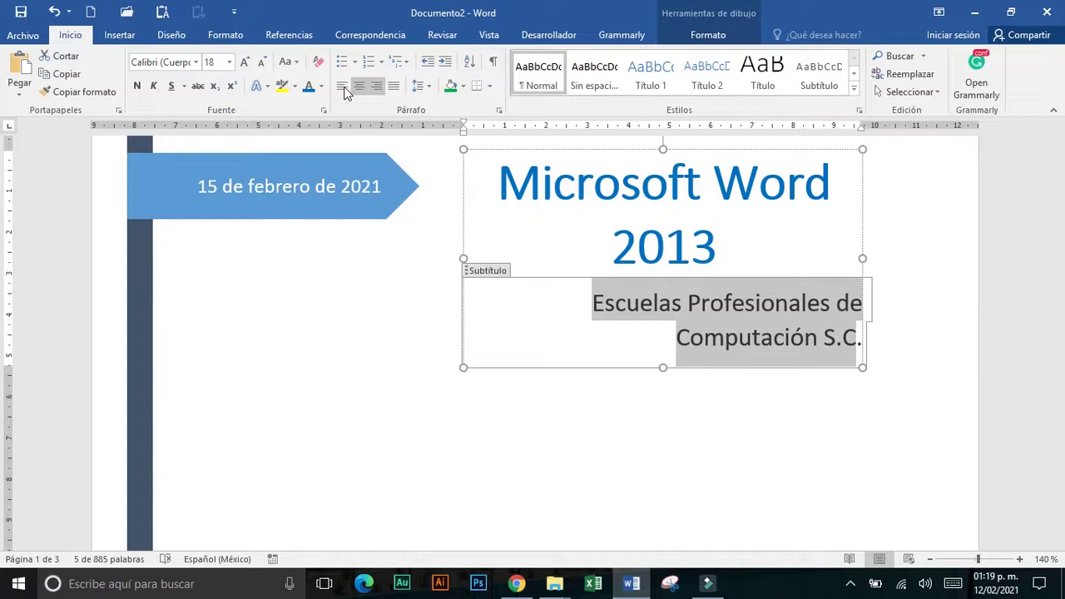
click(342, 85)
click(698, 352)
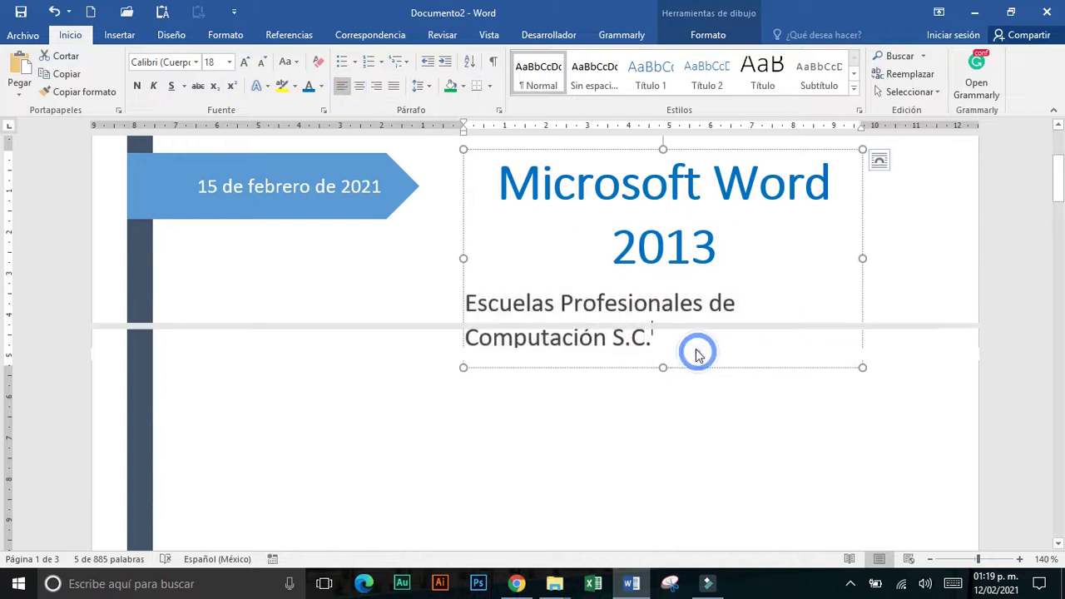
click(701, 348)
key(Return)
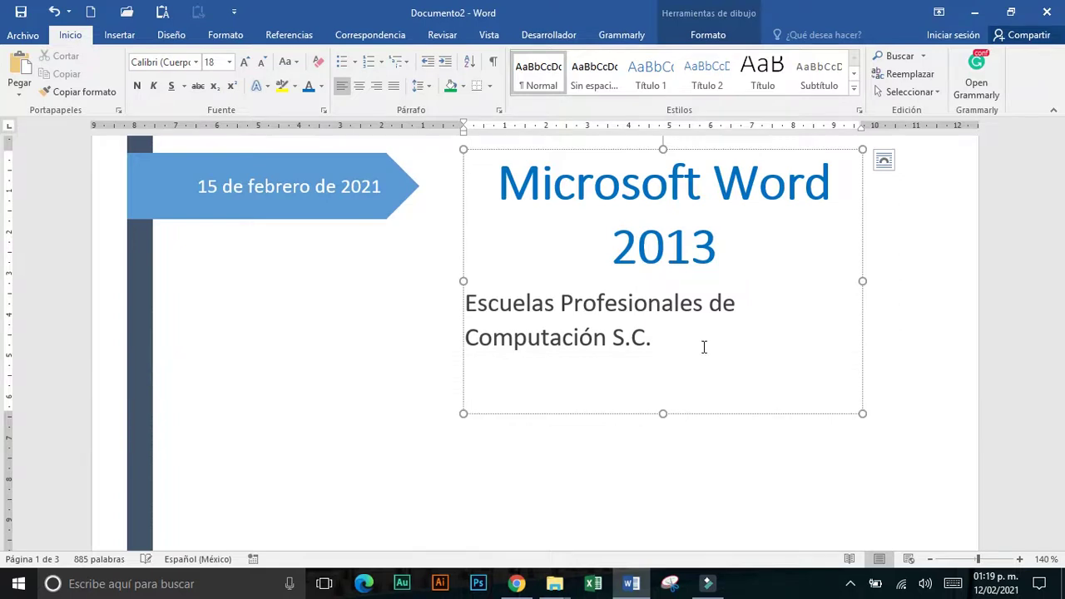
key(alt+Tab)
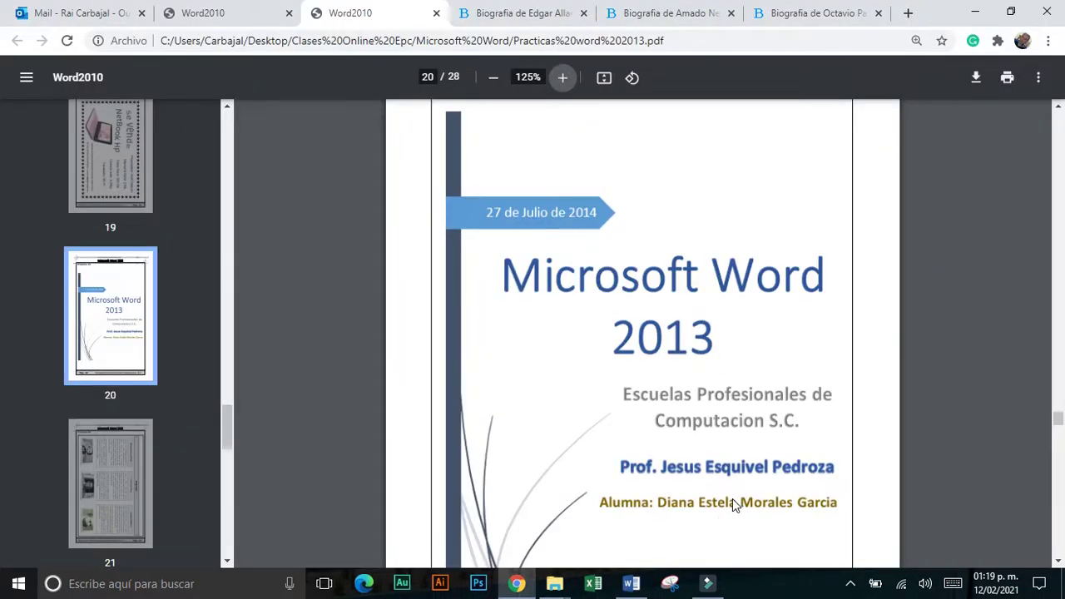
key(alt+Tab)
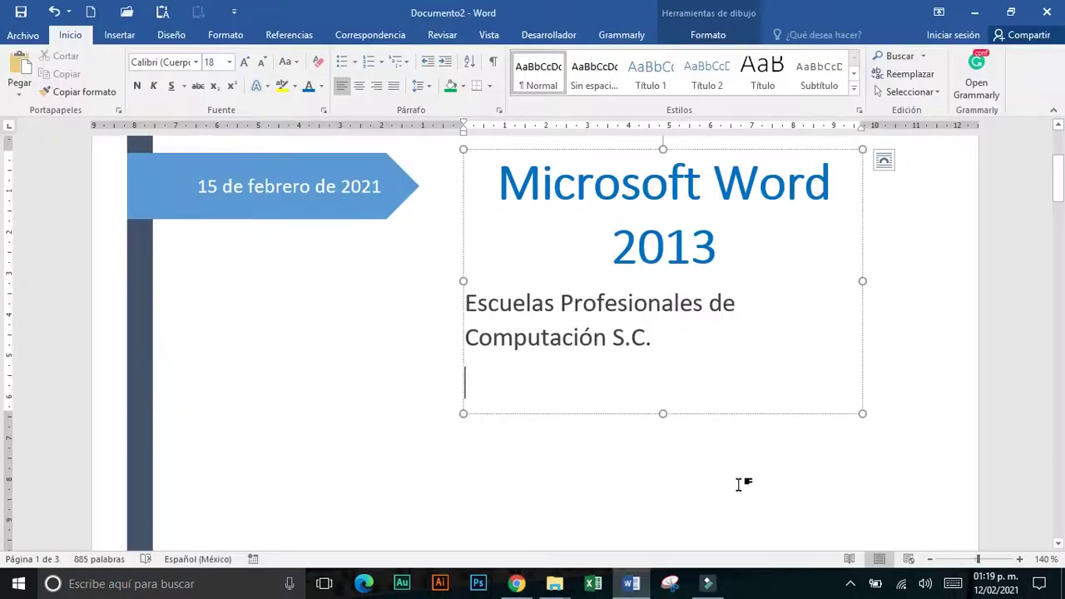
Make the subtitle bold at font size 18
drag(672, 340, 483, 309)
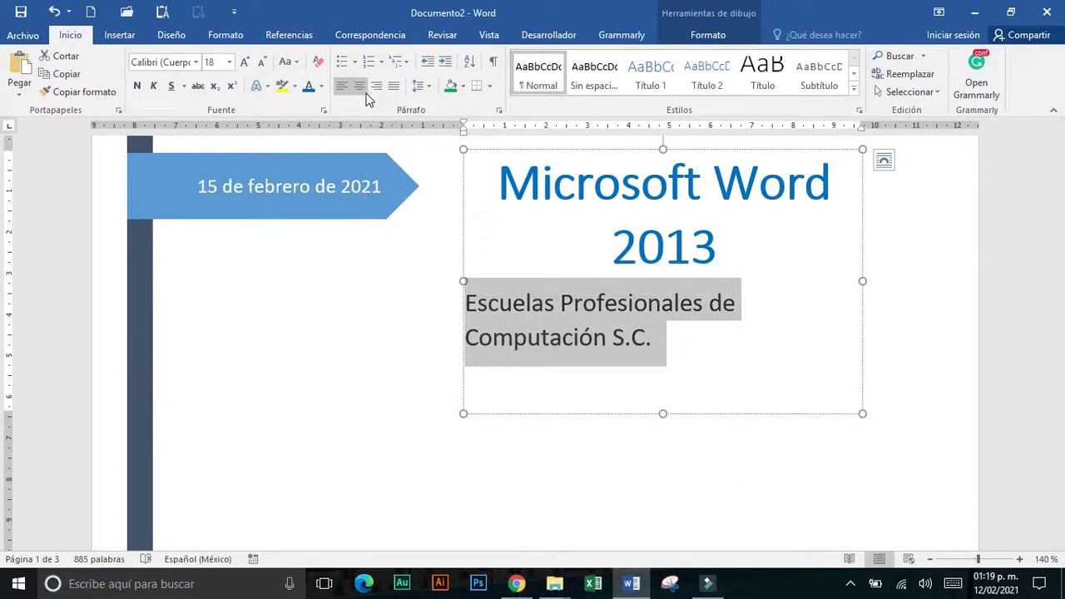
click(263, 63)
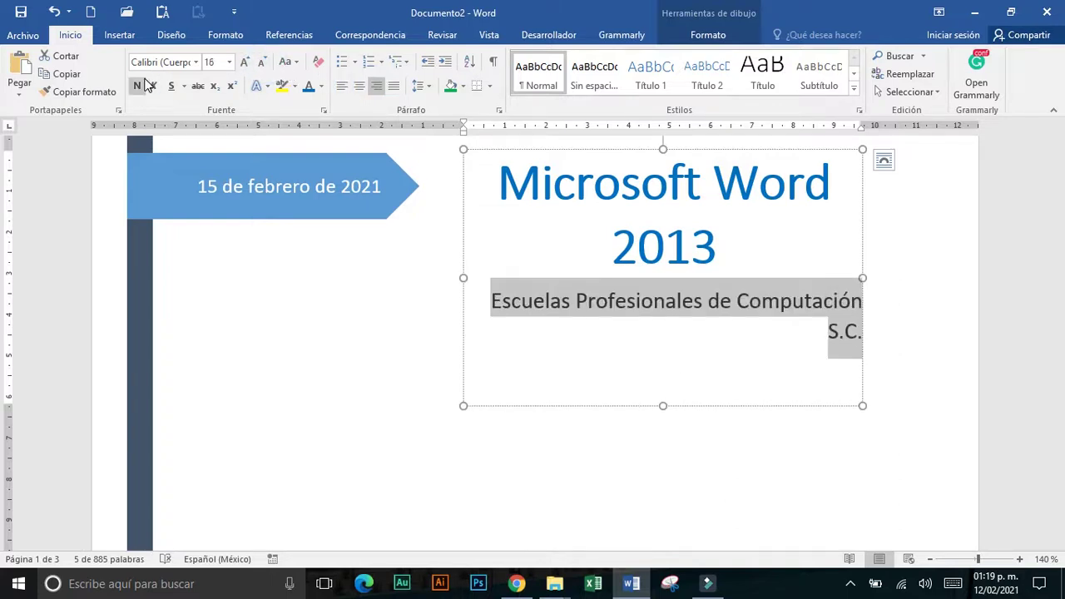
click(137, 86)
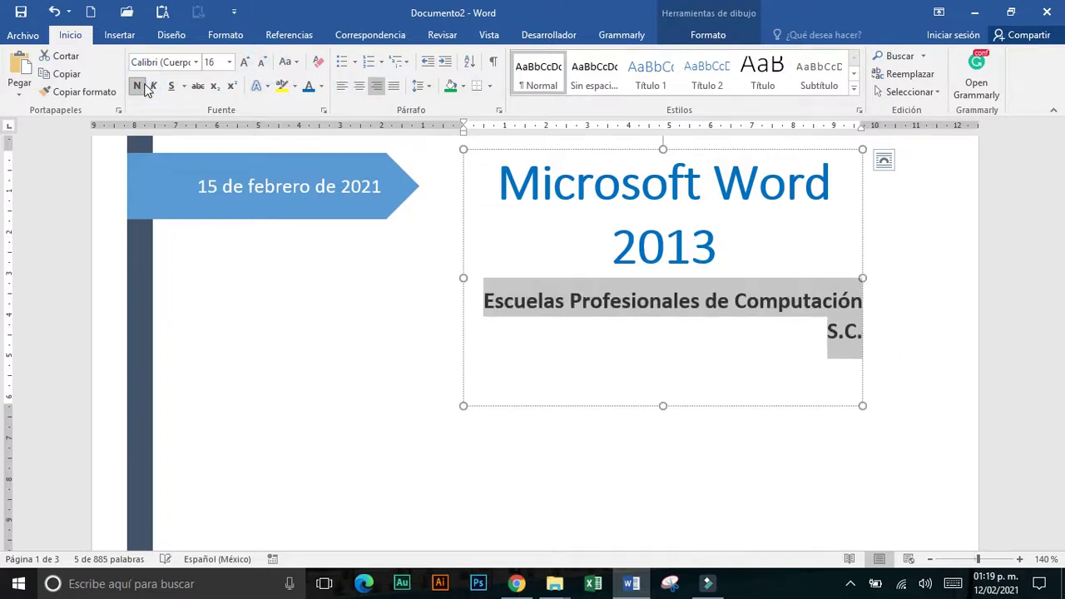
click(245, 62)
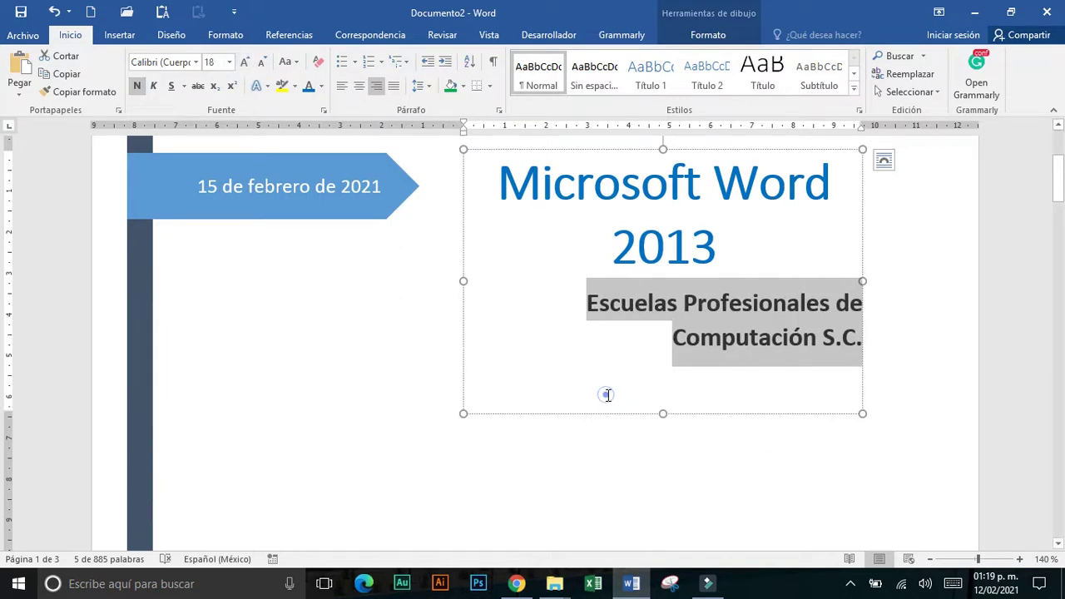
click(607, 396)
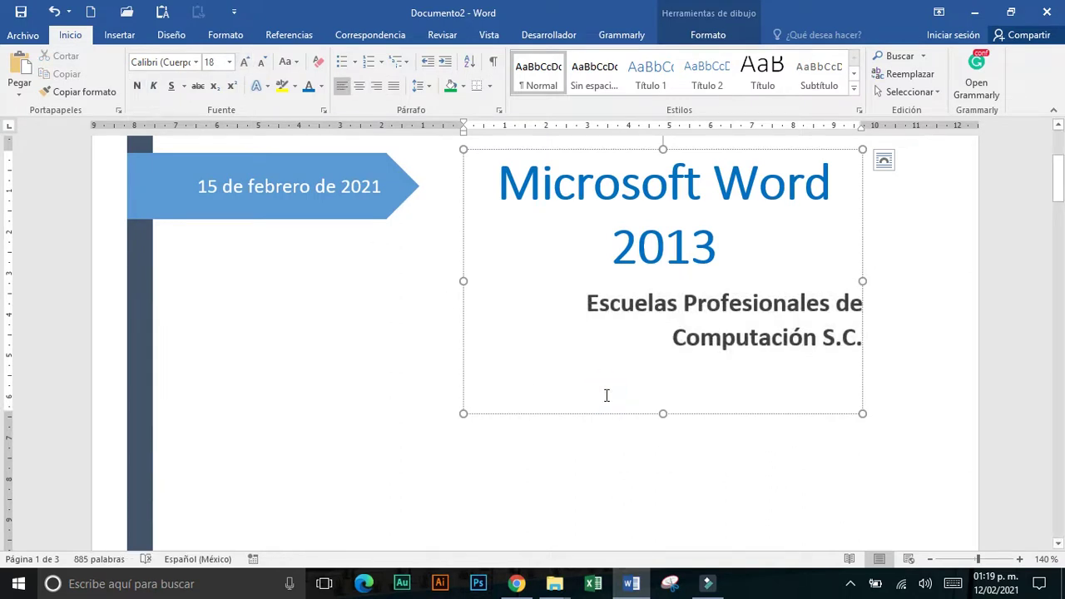
Colour the subtitle grey and type a 'Prof:' line with the professor's name below
key(alt+Tab)
key(alt+Tab)
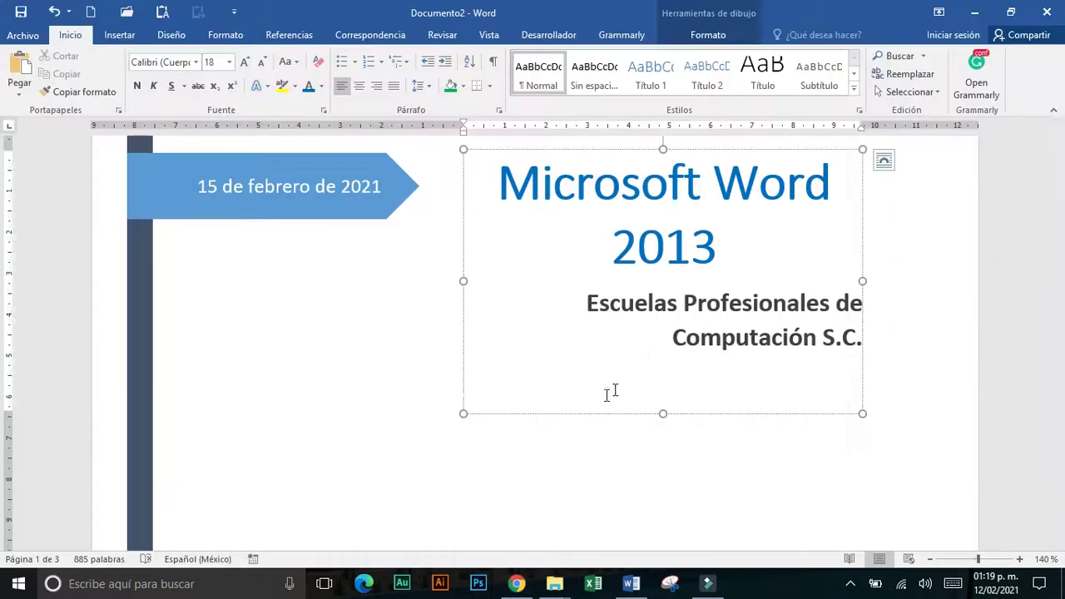
drag(588, 303, 864, 348)
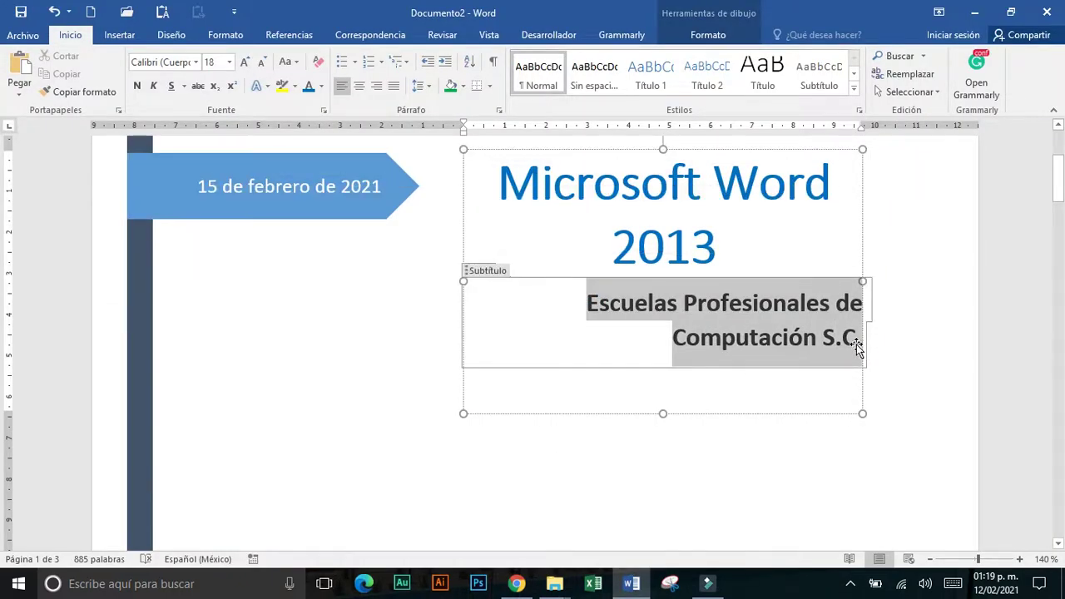
click(321, 86)
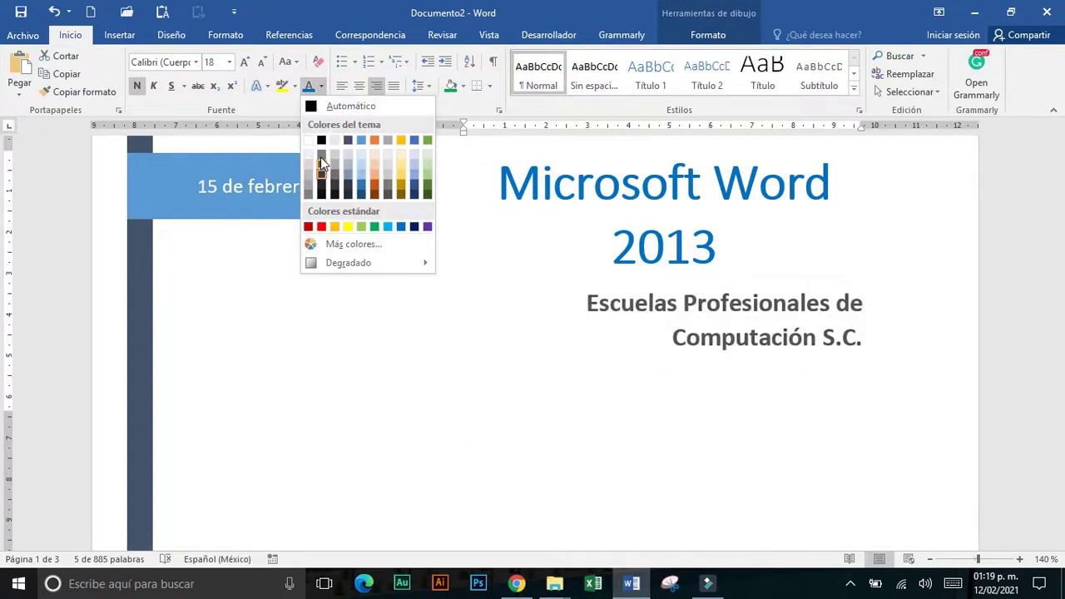
click(321, 155)
click(639, 398)
text(Prof: Reyes Car)
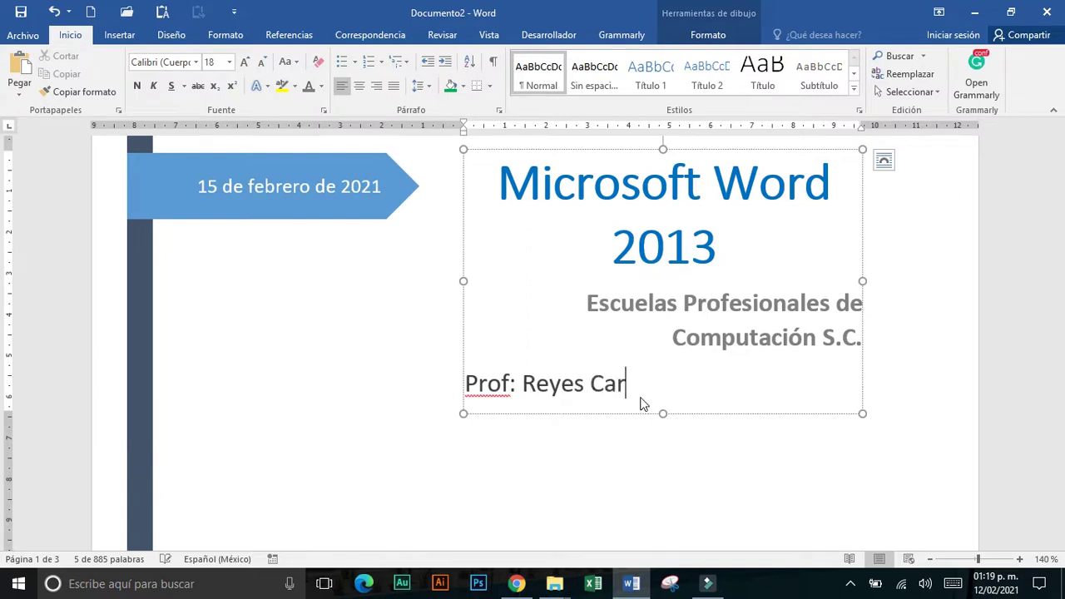
text(bajal Castro)
Make the professor line bold, size 20 and centered
drag(765, 383, 491, 368)
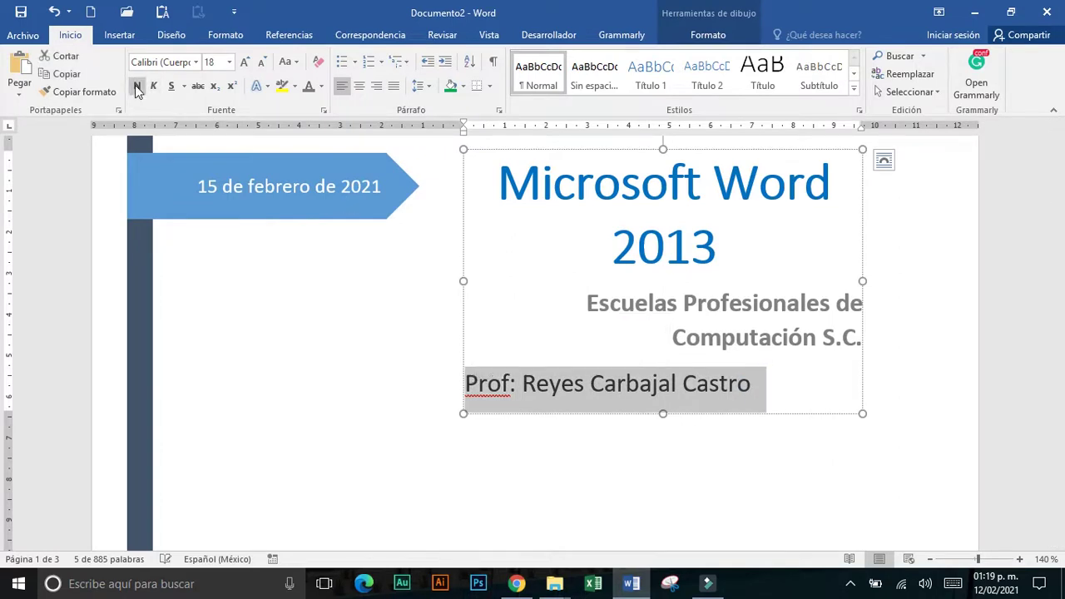
click(137, 86)
click(244, 62)
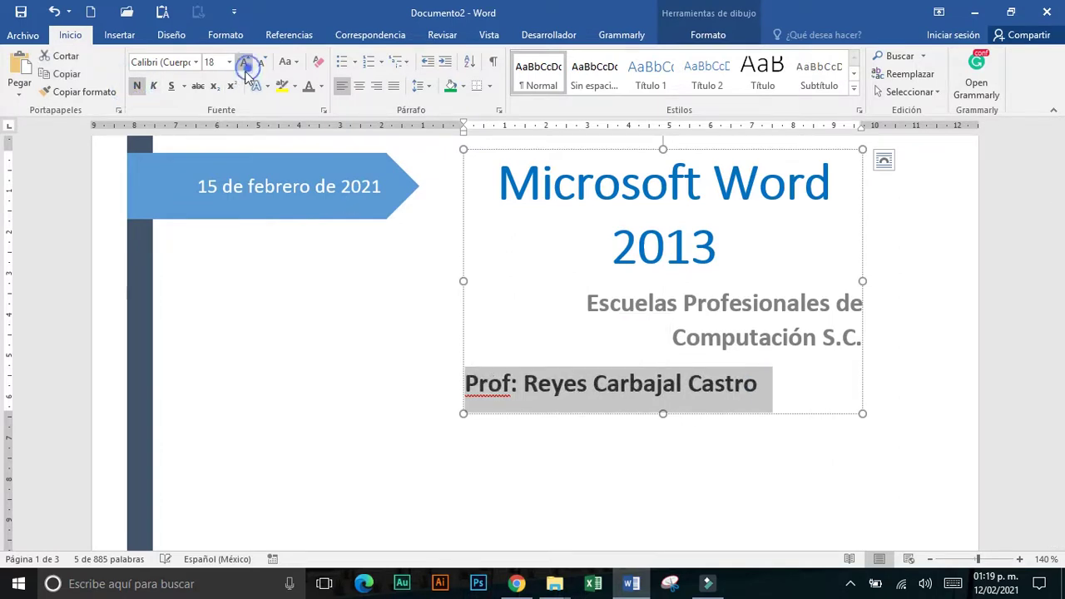
click(360, 86)
click(835, 386)
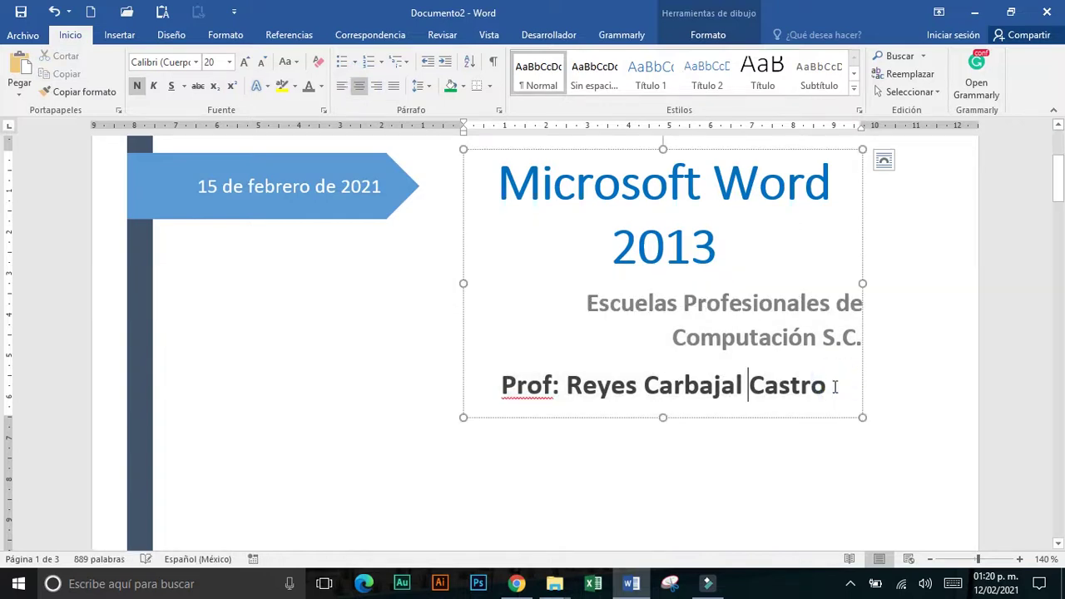
Add a blank line above the professor line and two empty lines below the name
key(Home)
key(Return)
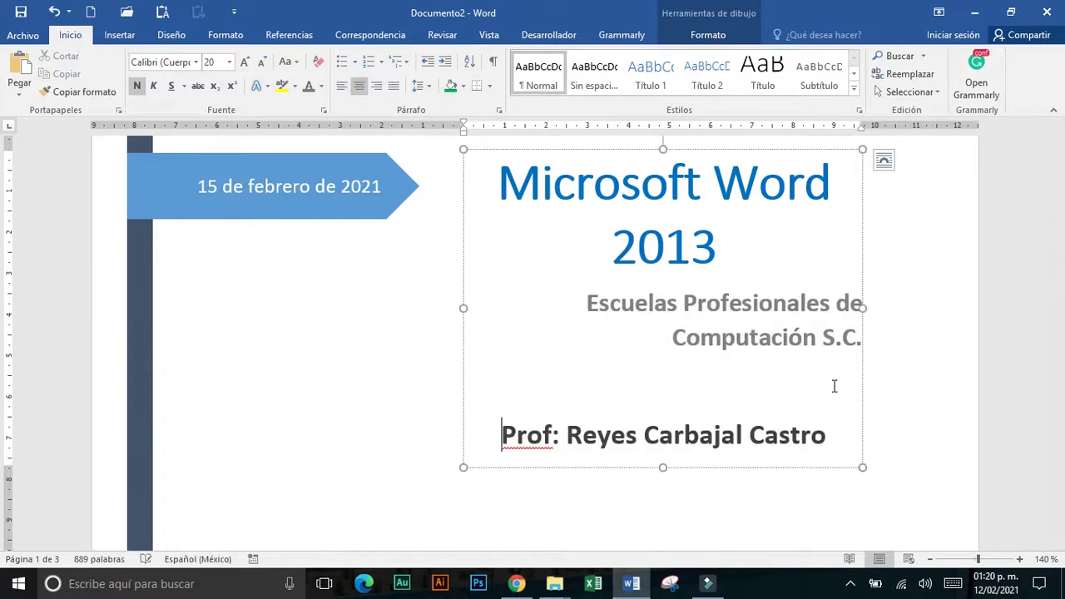
click(828, 435)
key(Return)
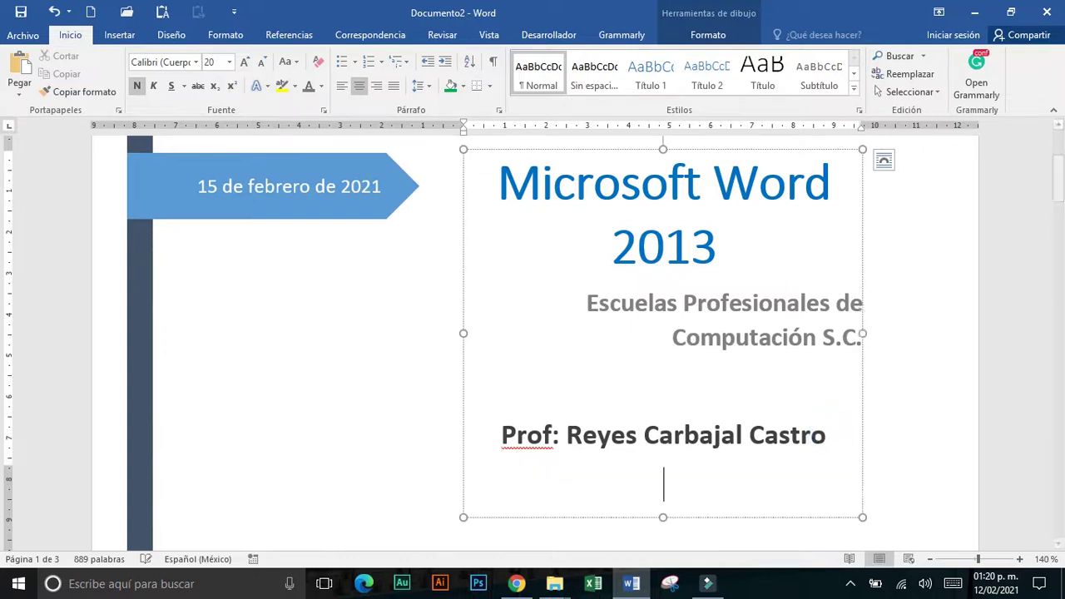
key(Return)
scroll(779, 380, up, 2)
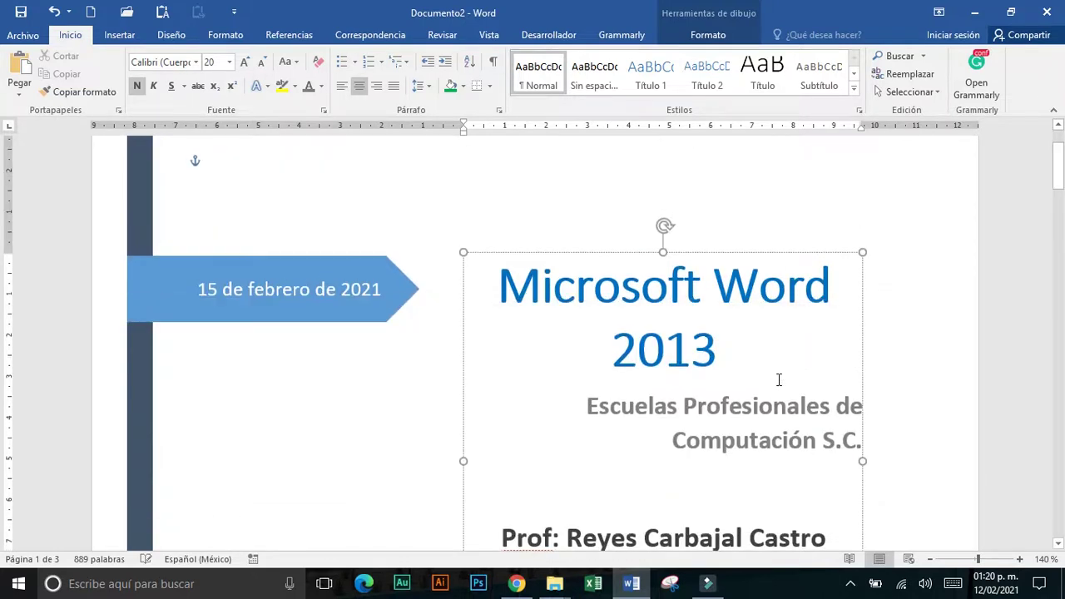
Open the Portada cover page gallery from the Insertar tab
click(123, 36)
click(60, 56)
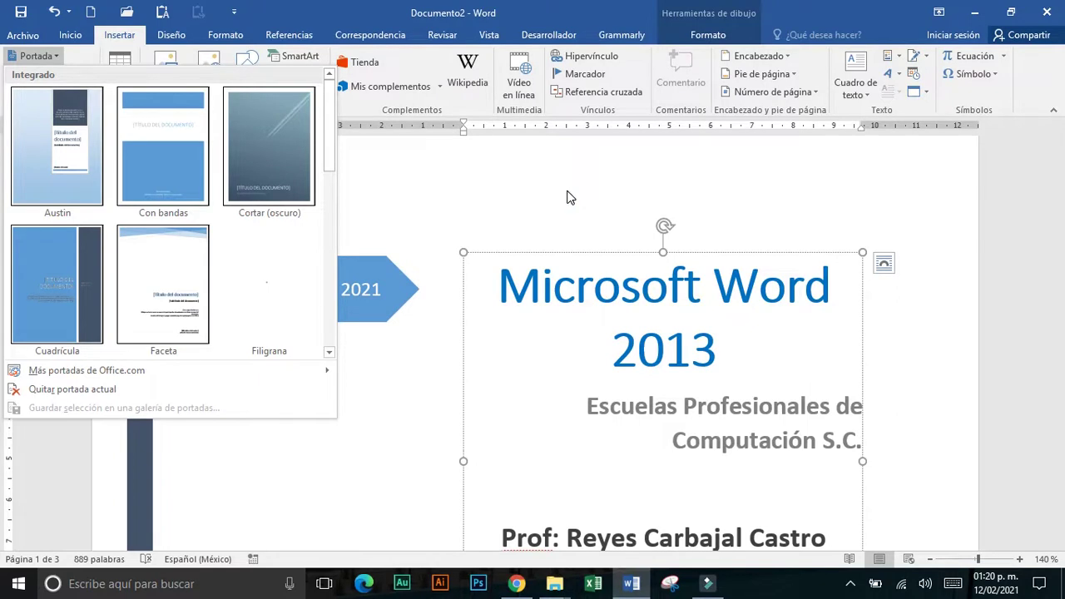
key(alt+Tab)
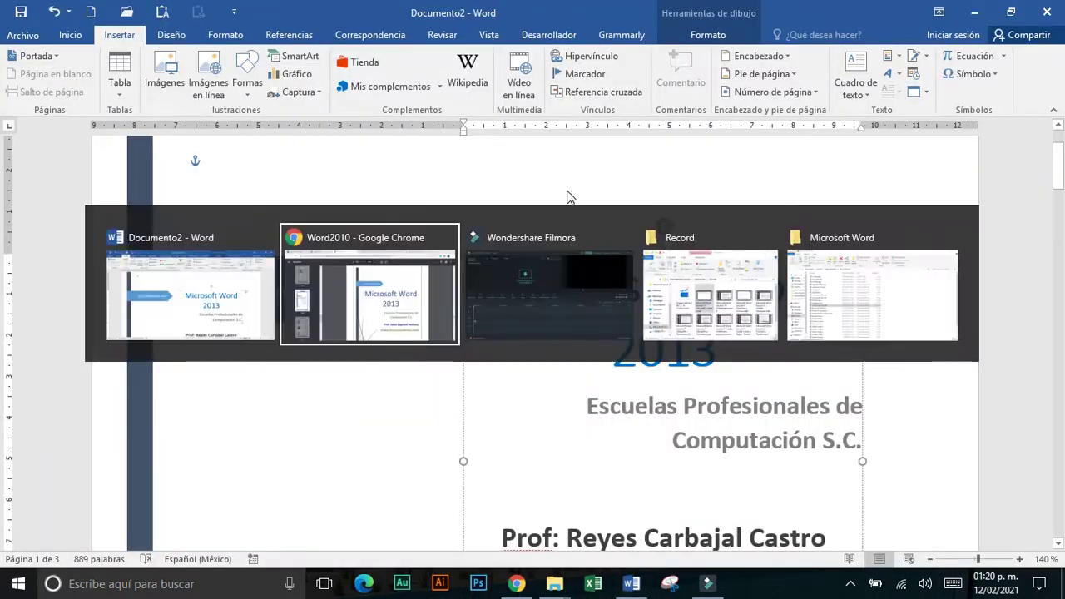
click(252, 11)
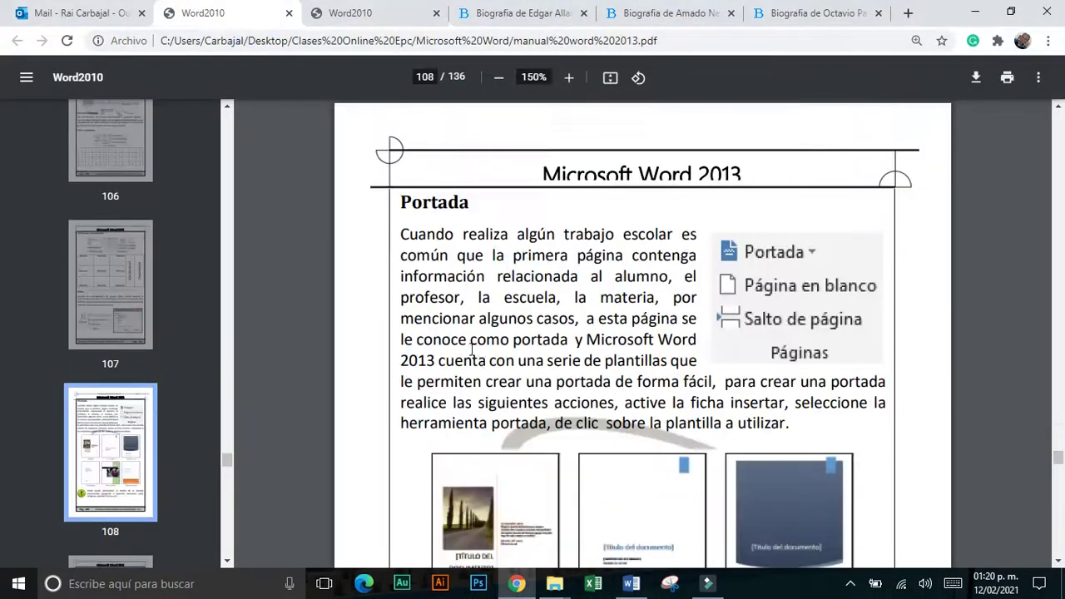
scroll(485, 369, down, 4)
scroll(486, 369, down, 2)
scroll(486, 369, down, 4)
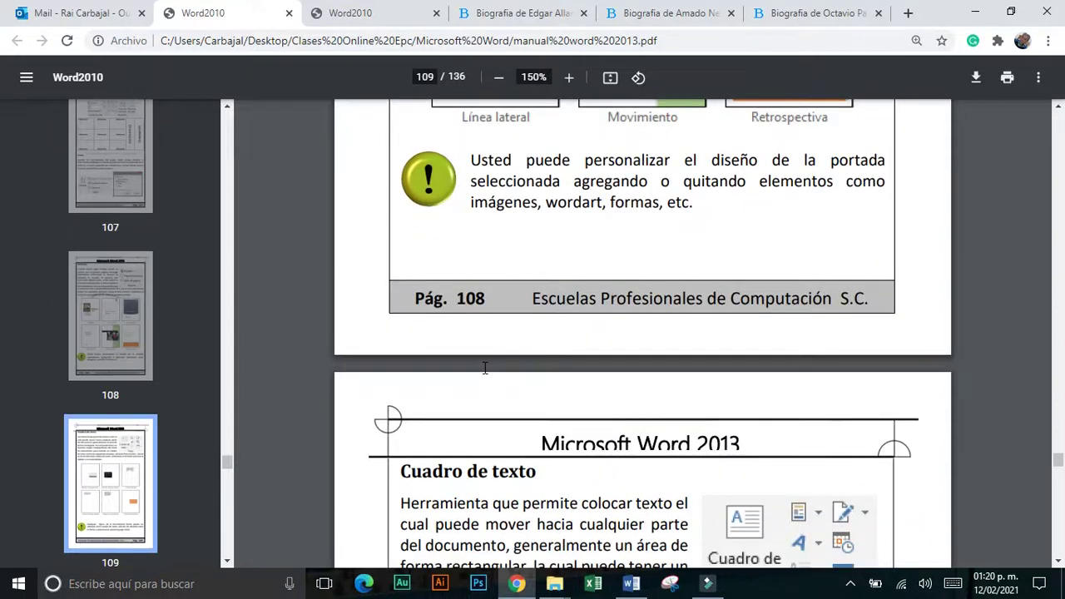
scroll(485, 369, down, 3)
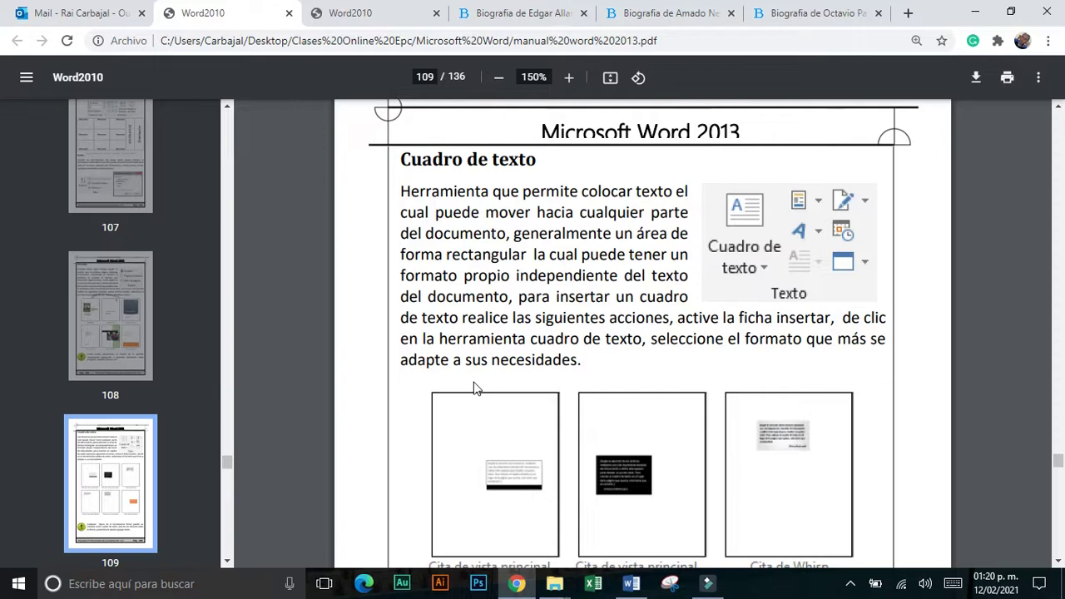
key(alt+Tab)
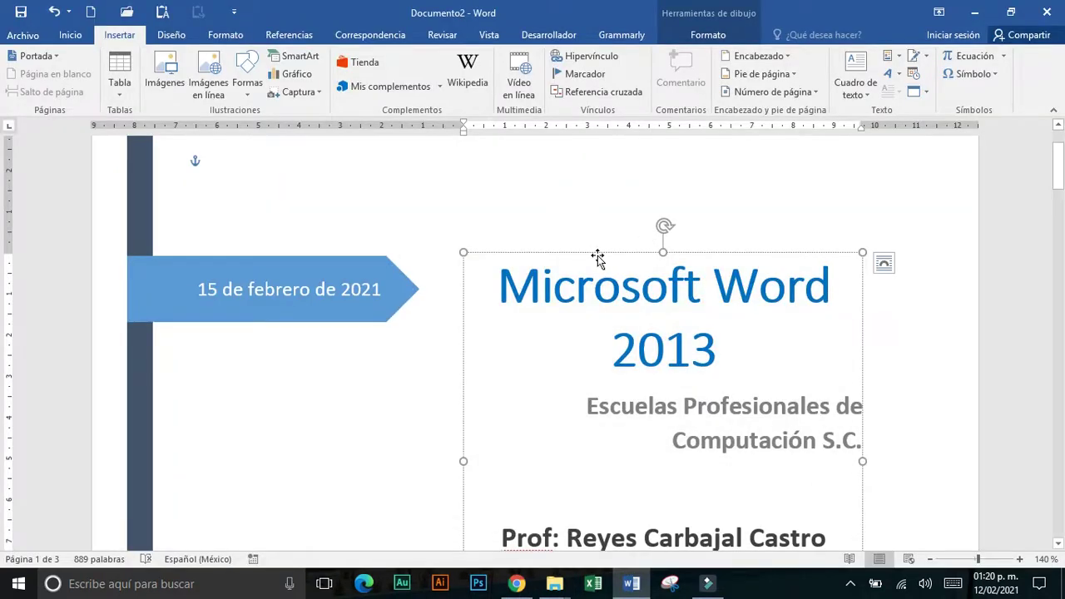
Delete the Prof: line and its leftover empty line from the cover text box
scroll(607, 333, down, 2)
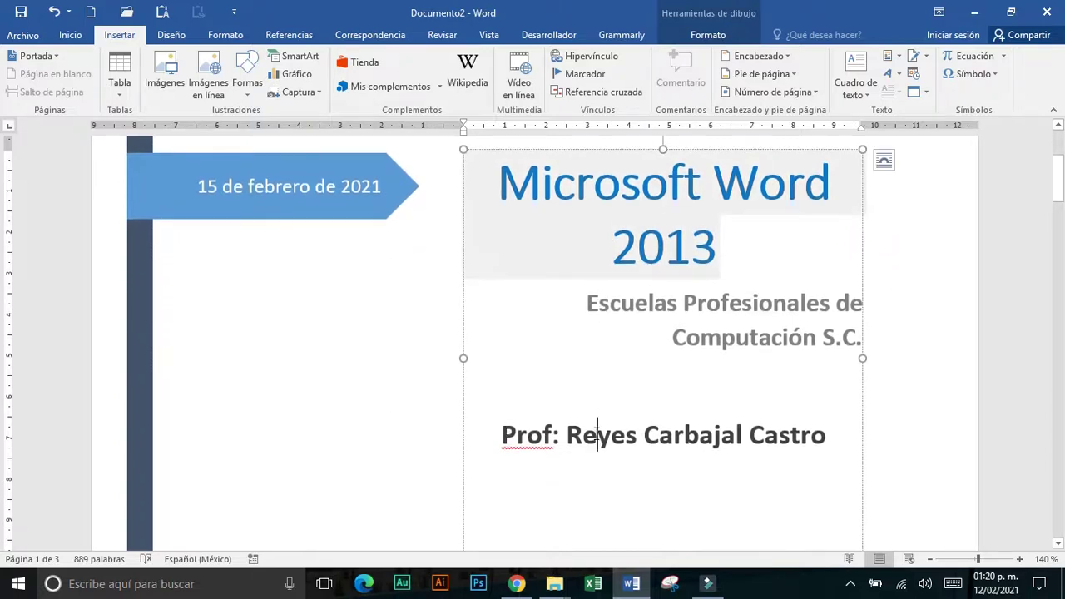
double_click(596, 433)
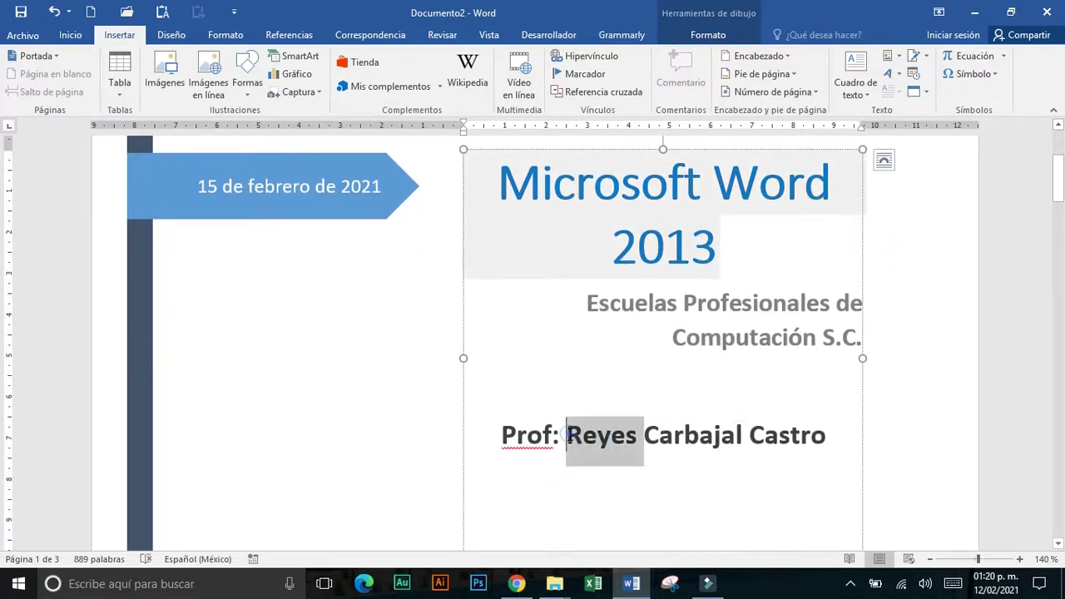
click(567, 435)
key(BackSpace)
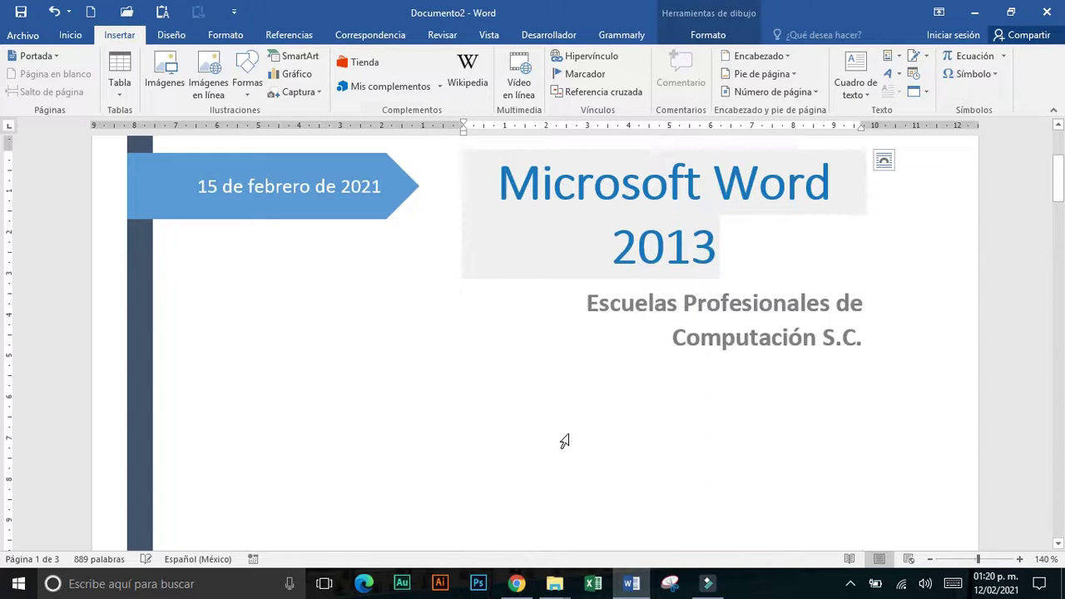
key(BackSpace)
key(BackSpace)
key(BackSpace)
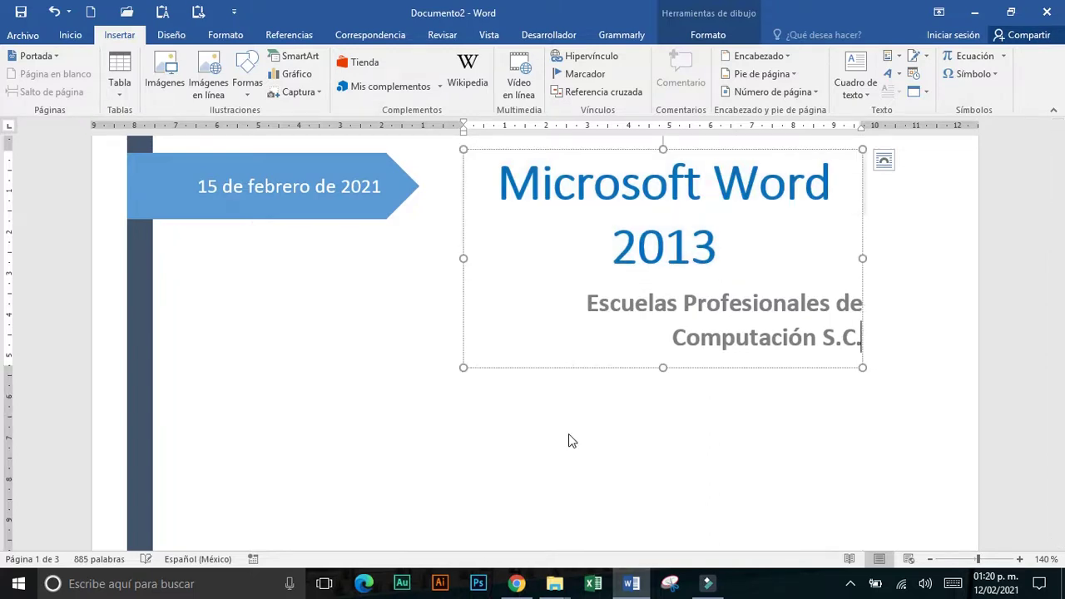
click(566, 442)
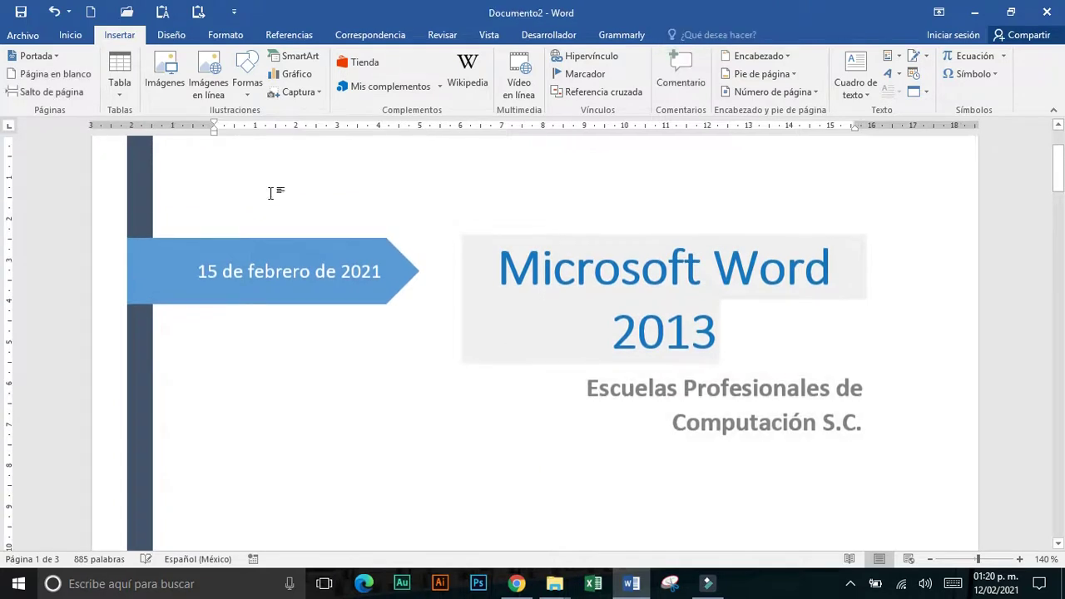
Browse the built-in Cuadro de texto designs, then open the Formas shapes gallery
click(864, 95)
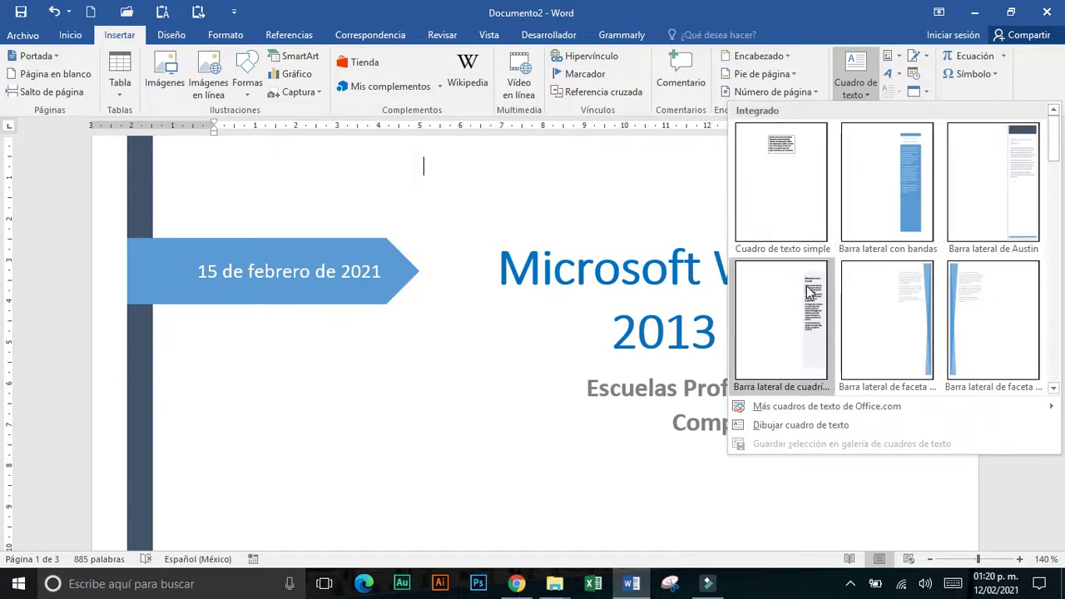
scroll(842, 286, down, 3)
scroll(842, 286, down, 3)
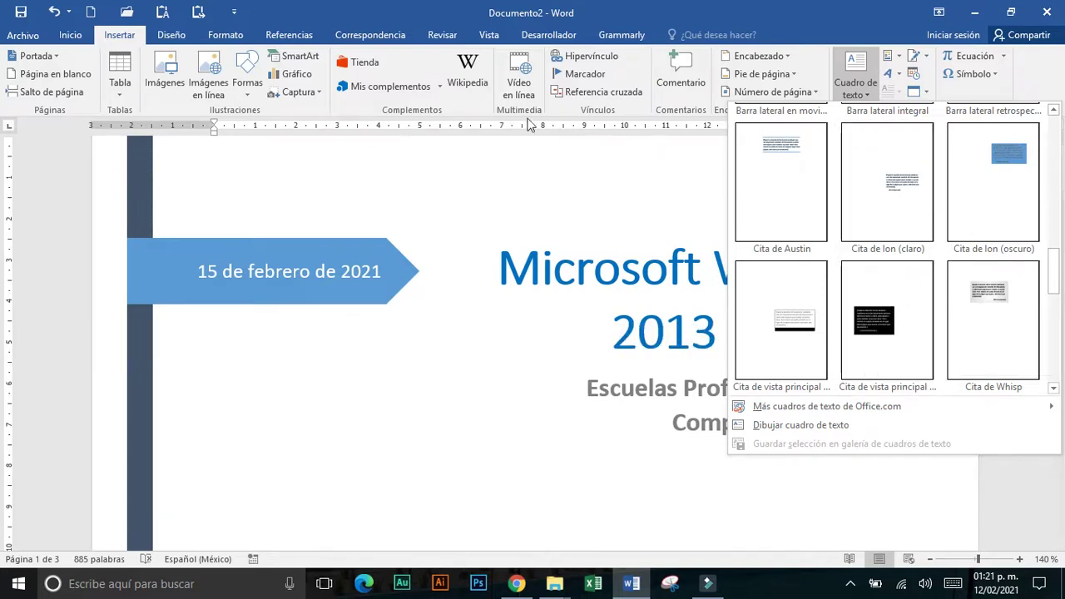
click(247, 103)
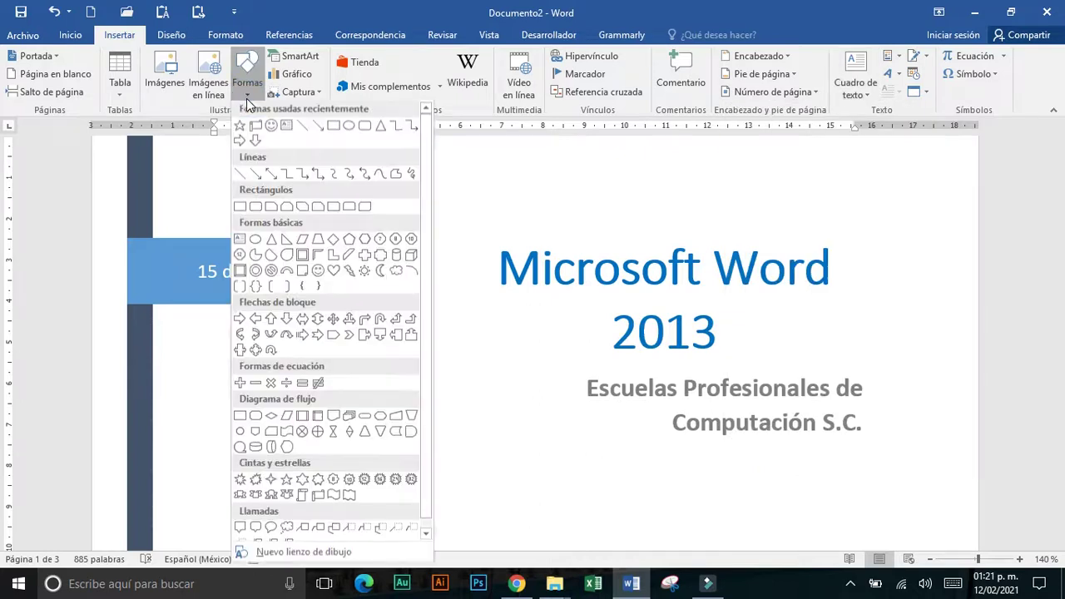
click(247, 103)
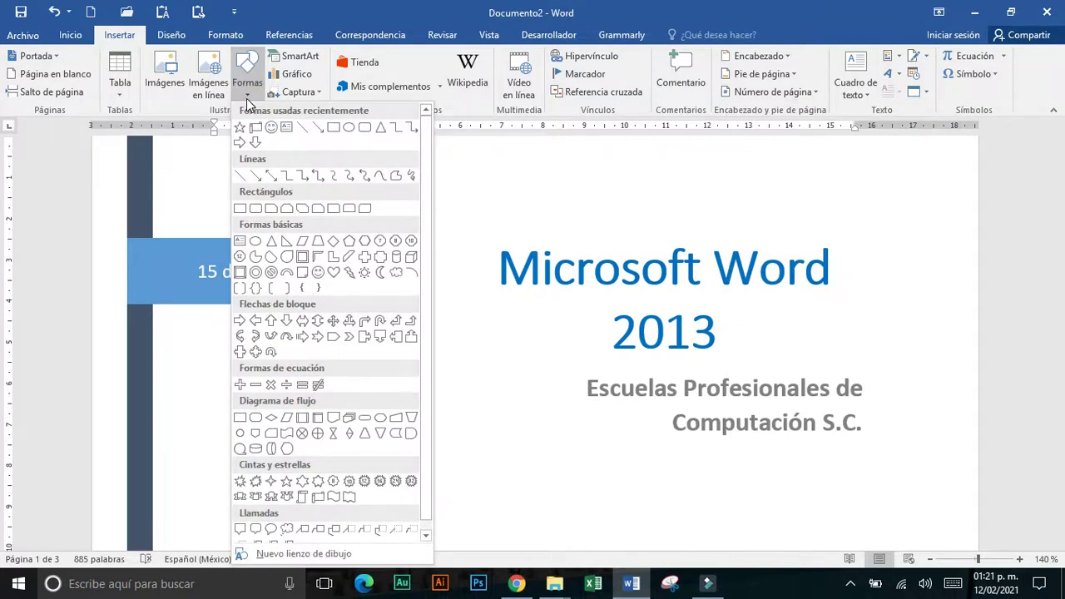
Draw a text box near the top of the page, paste in the Prof line, and make it slightly taller
click(240, 243)
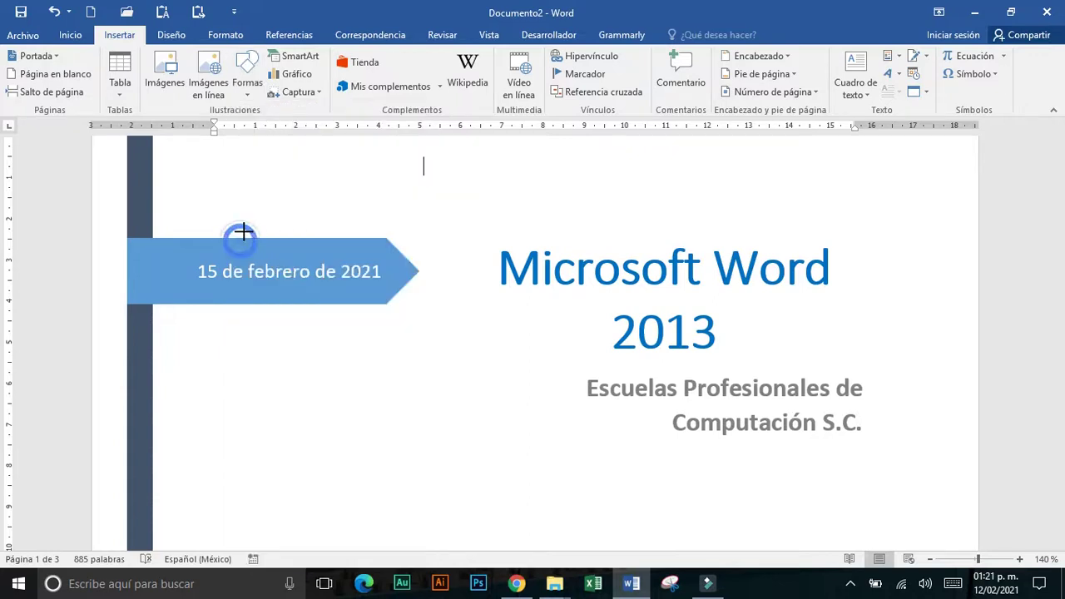
drag(422, 154, 814, 206)
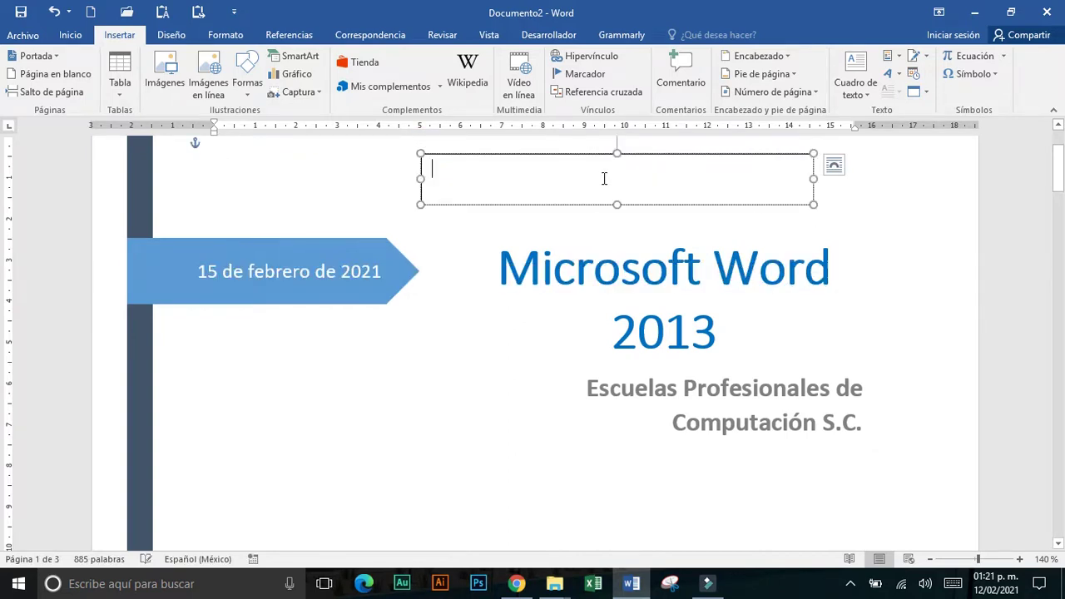
text(Prof: Reyes Carbajal Castro)
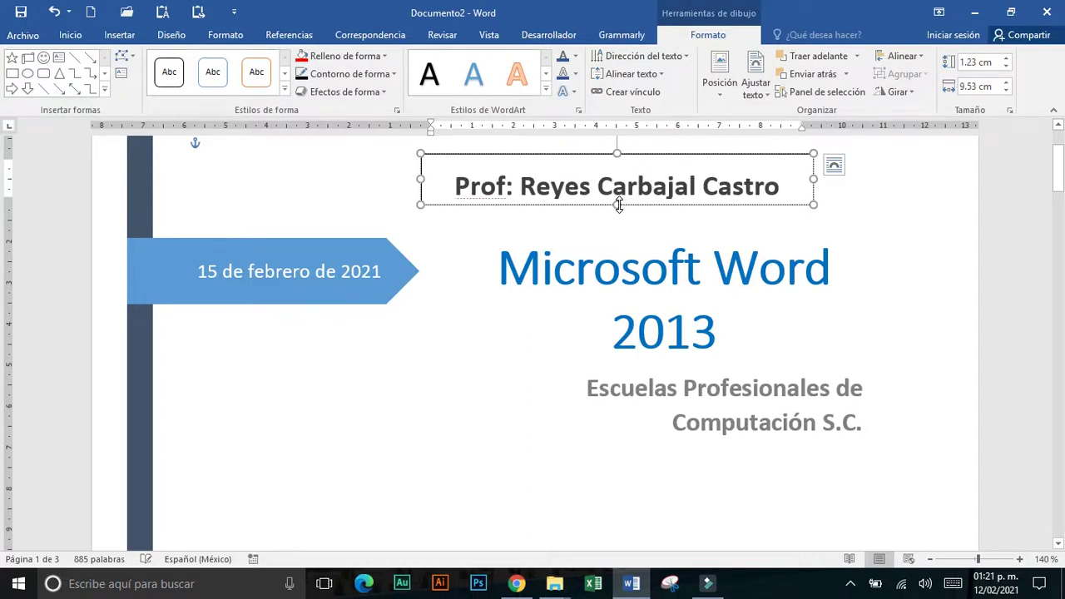
drag(618, 205, 616, 215)
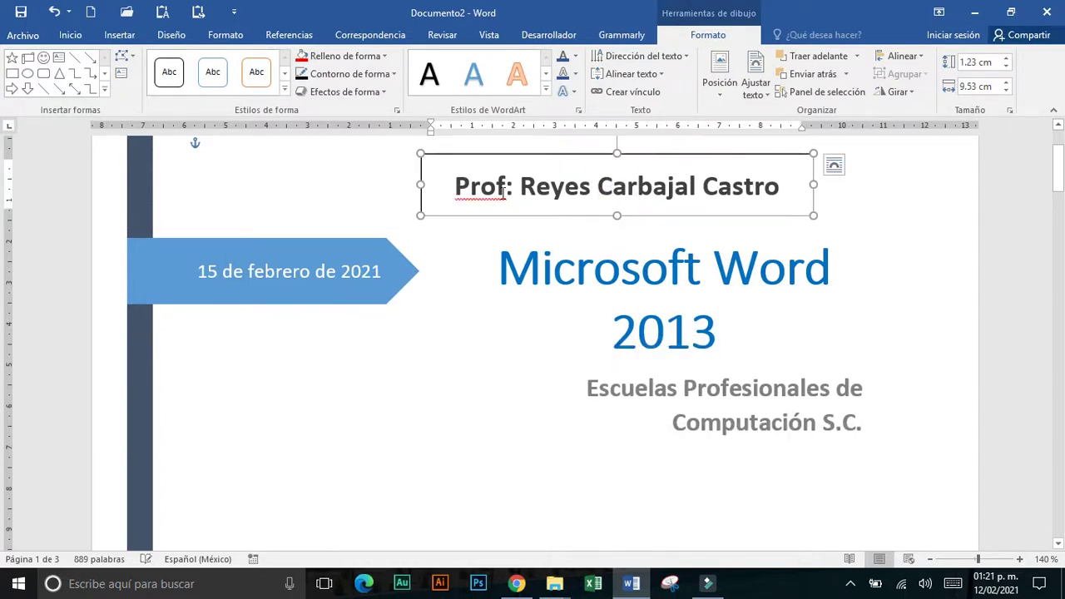
Correct the text to 'Prof.' without the colon and move the box over the date banner
right_click(464, 187)
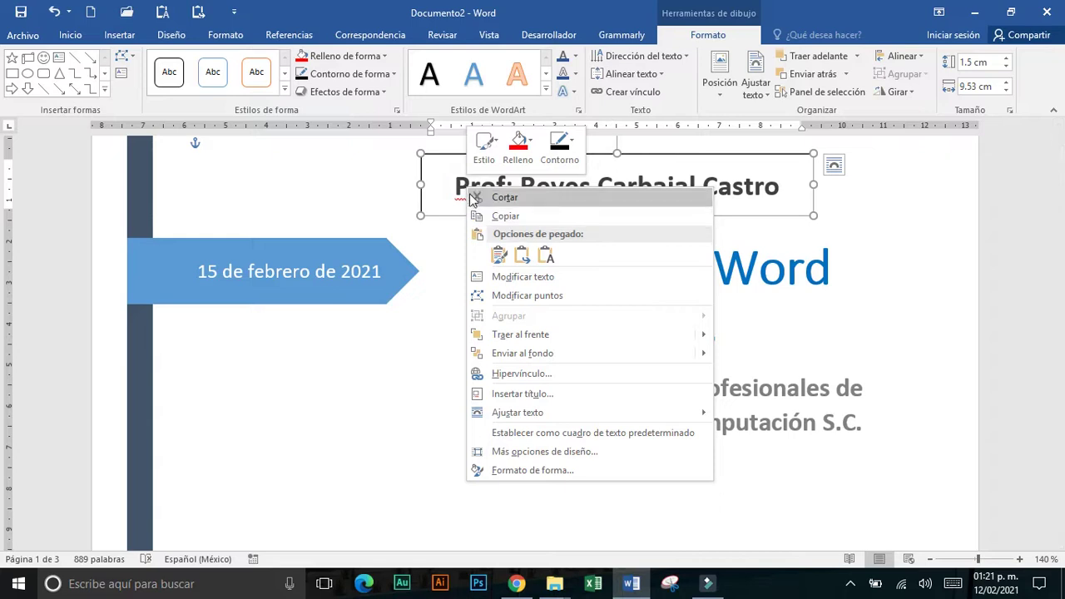
click(468, 187)
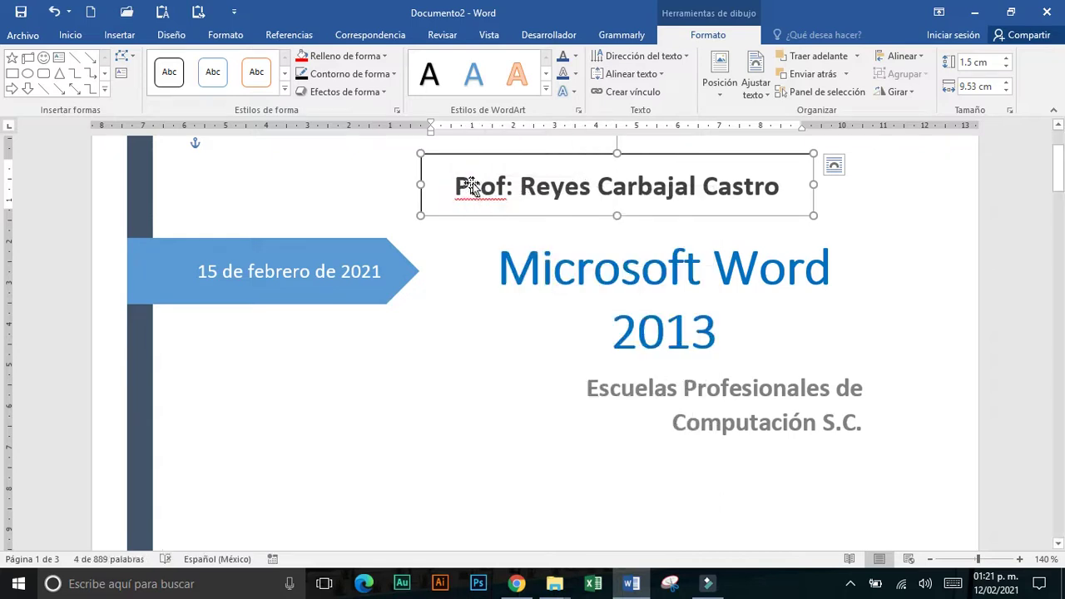
right_click(474, 190)
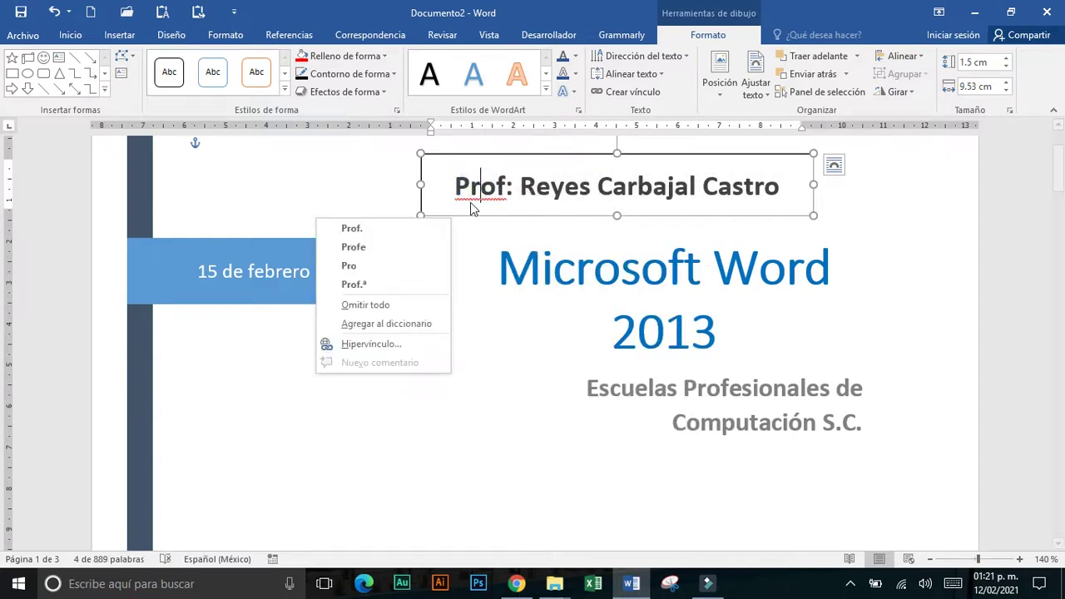
click(351, 228)
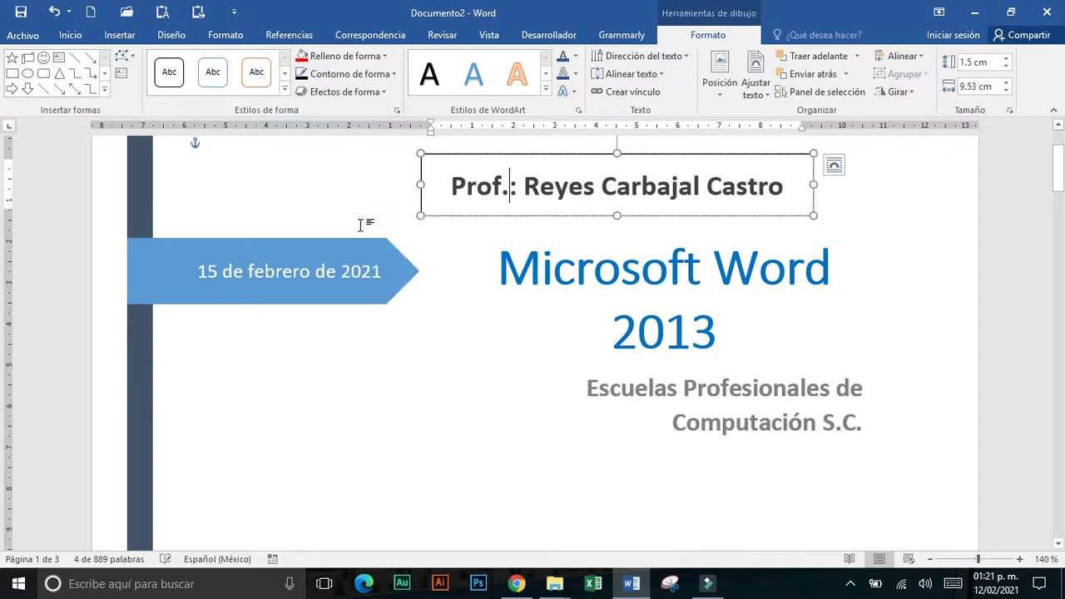
key(Delete)
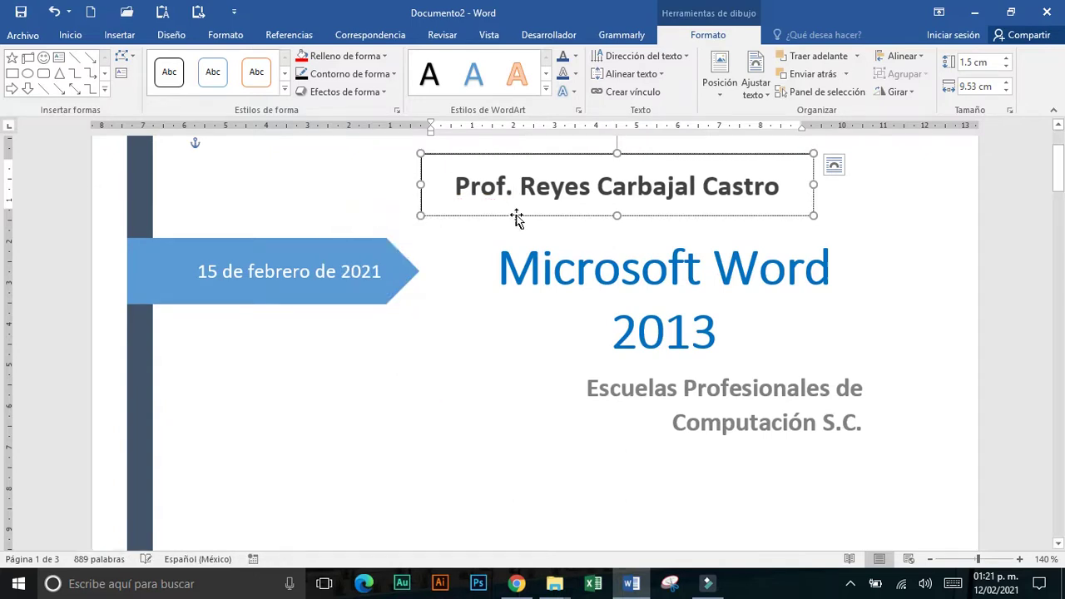
drag(519, 217, 478, 293)
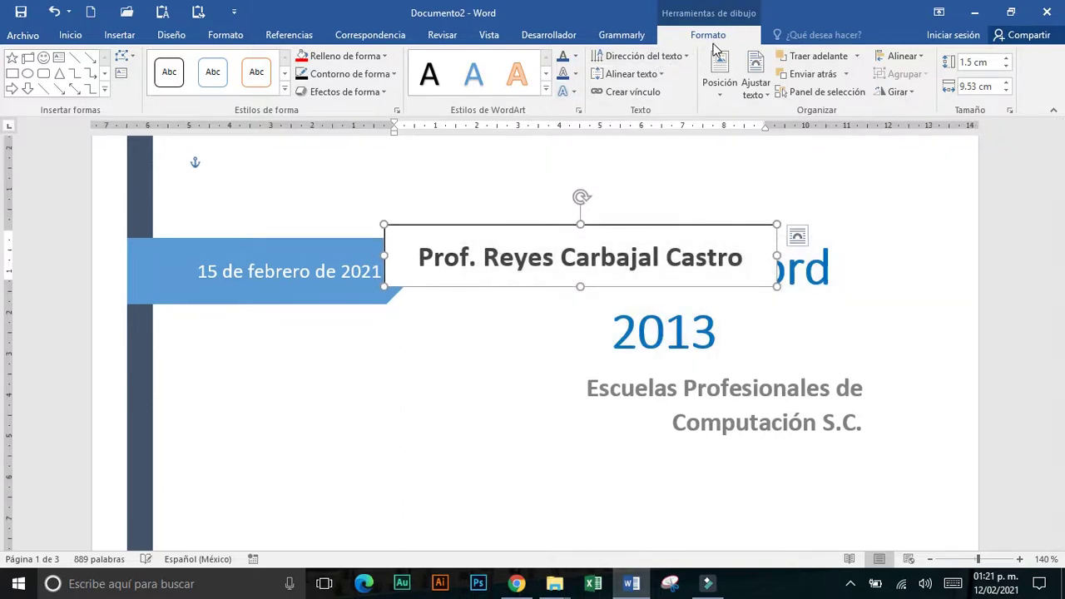
Remove the white fill and the outline from the name text box
click(339, 56)
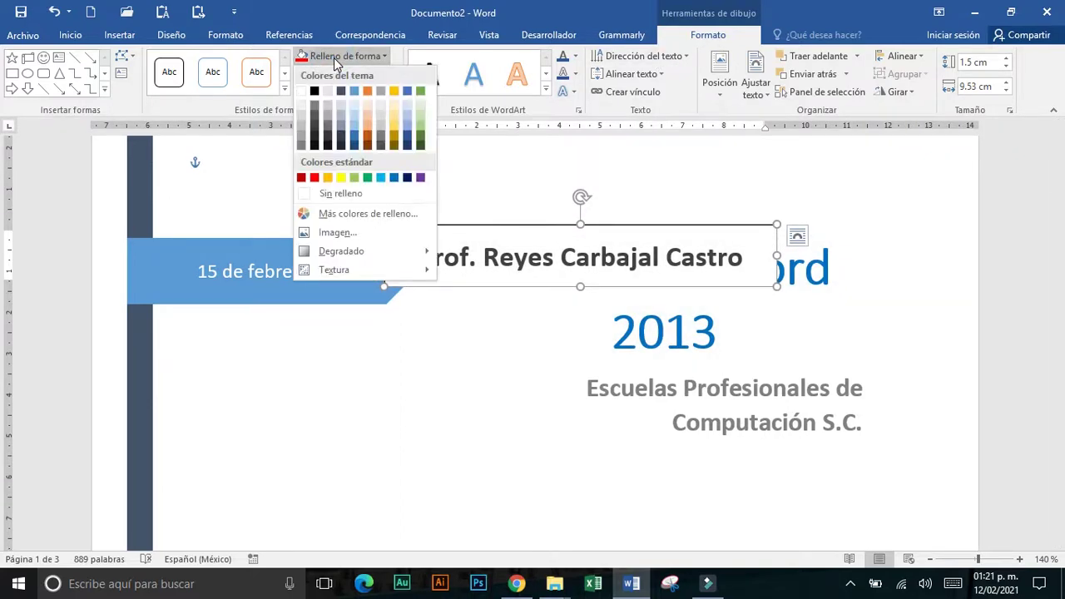
click(335, 194)
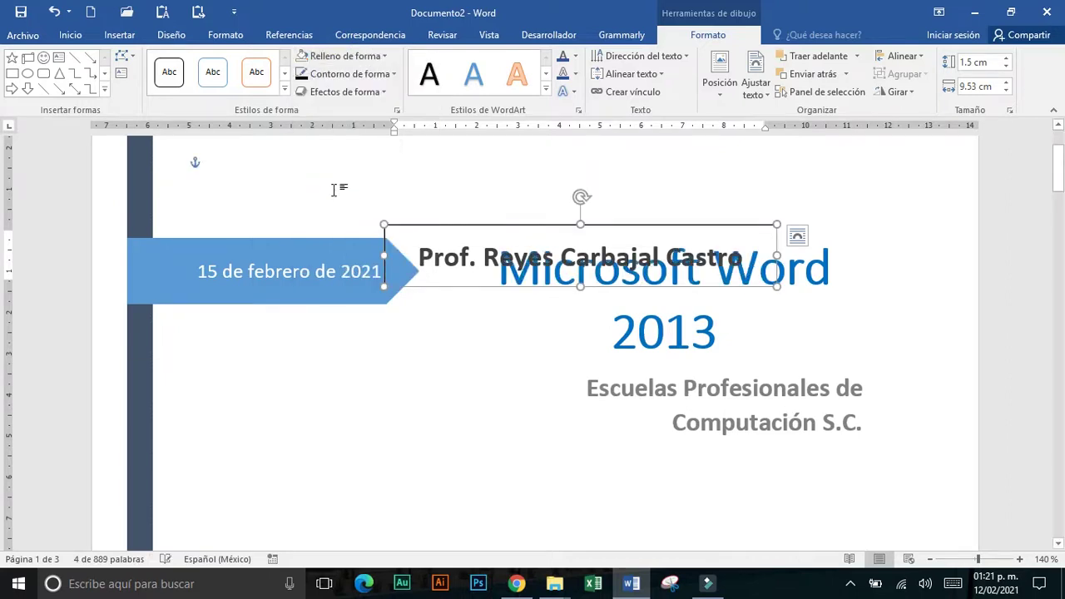
click(358, 75)
click(338, 213)
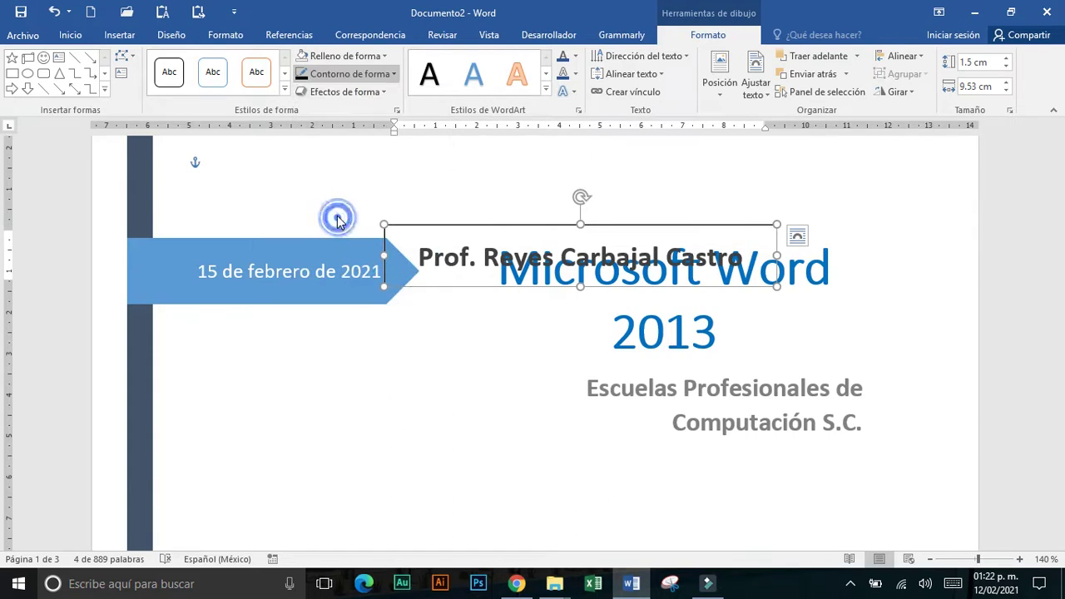
Position the name box centred below 'Escuelas Profesionales de Computación S.C.'
drag(431, 286, 519, 538)
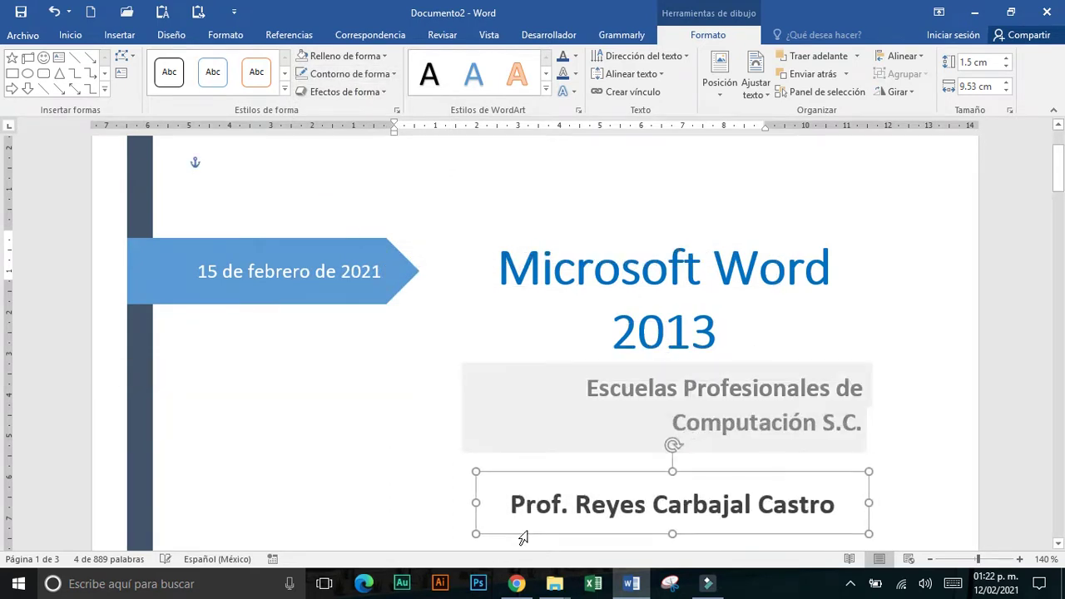
scroll(561, 475, down, 3)
drag(589, 429, 592, 461)
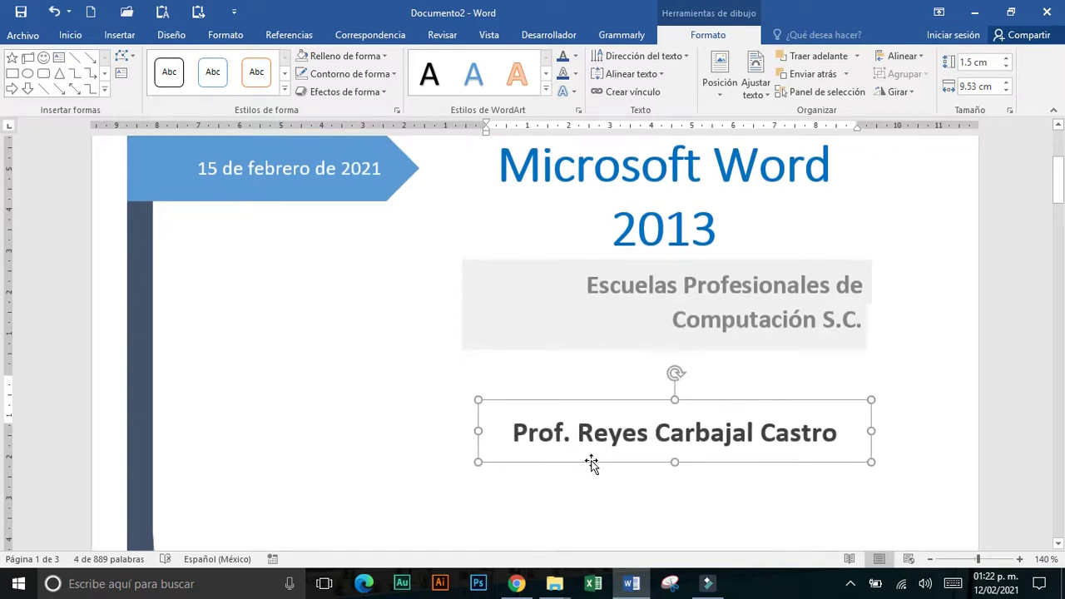
click(383, 345)
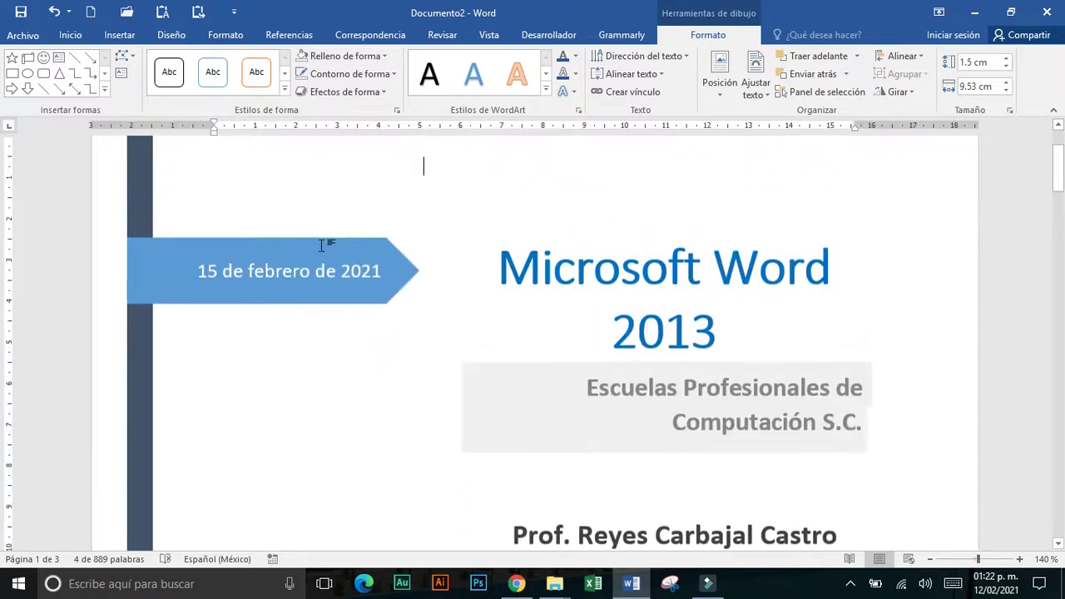
click(98, 37)
click(112, 35)
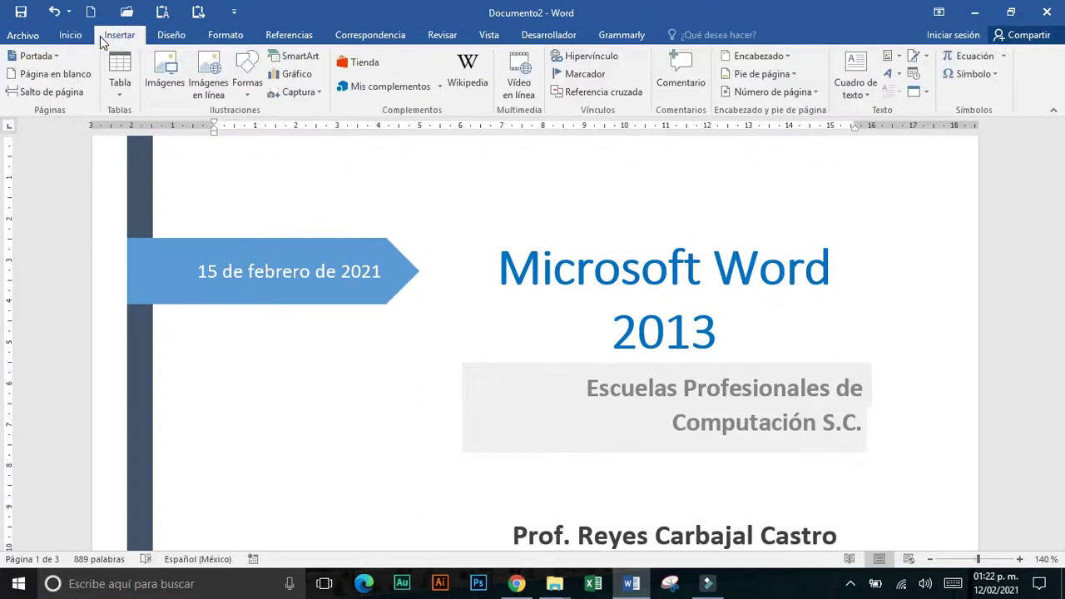
click(868, 97)
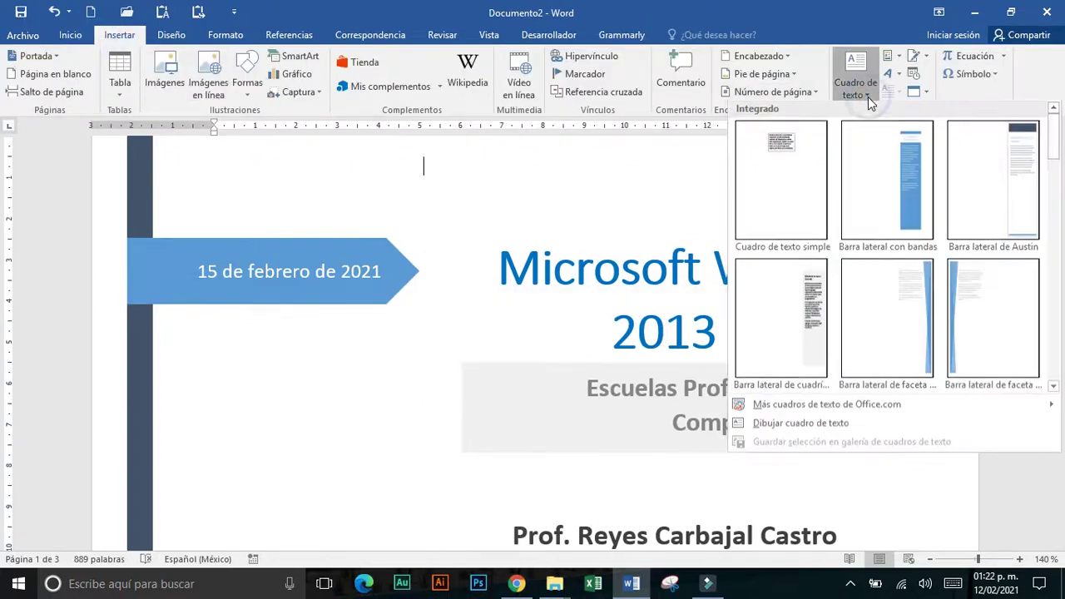
scroll(893, 211, down, 2)
scroll(893, 211, down, 3)
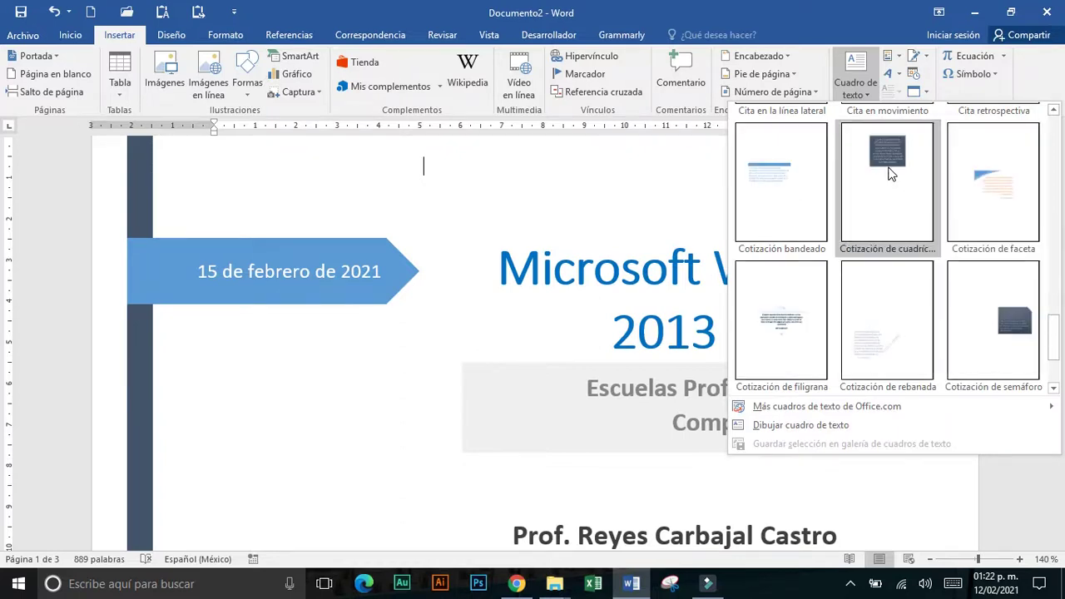
click(888, 179)
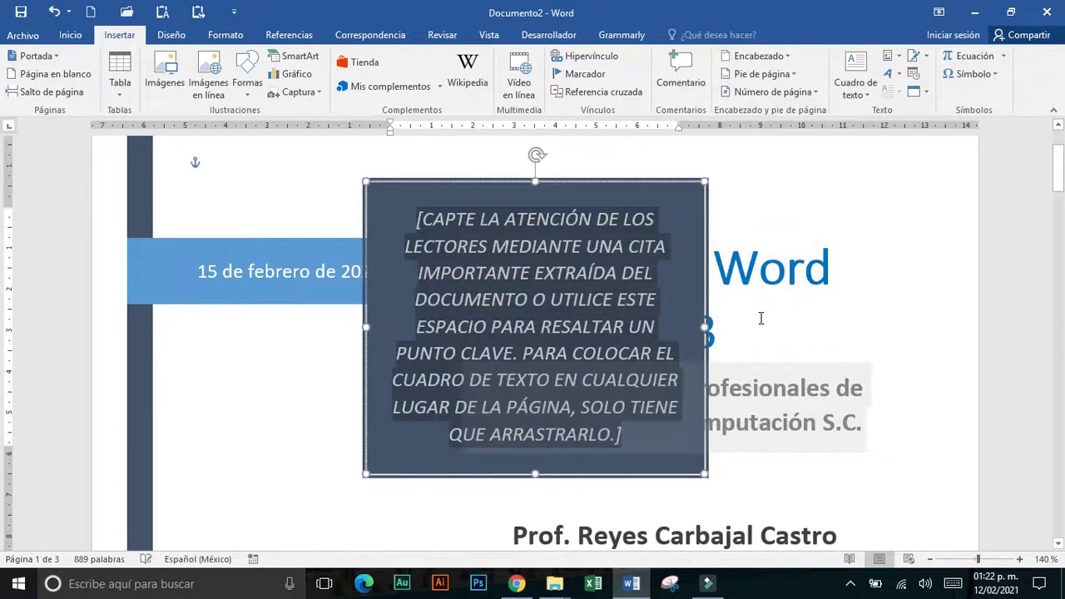
click(683, 186)
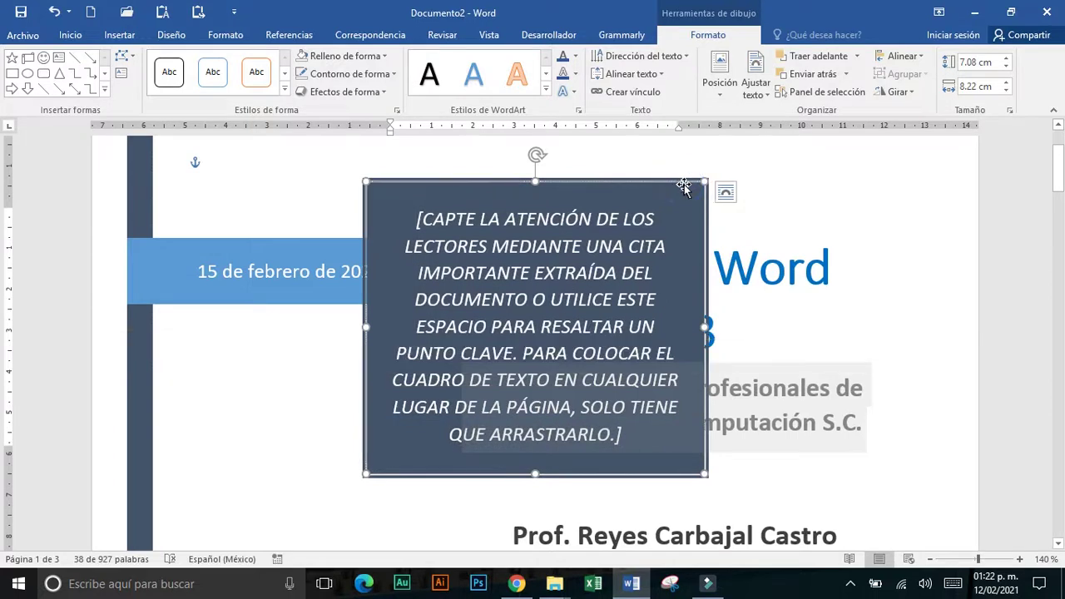
key(Delete)
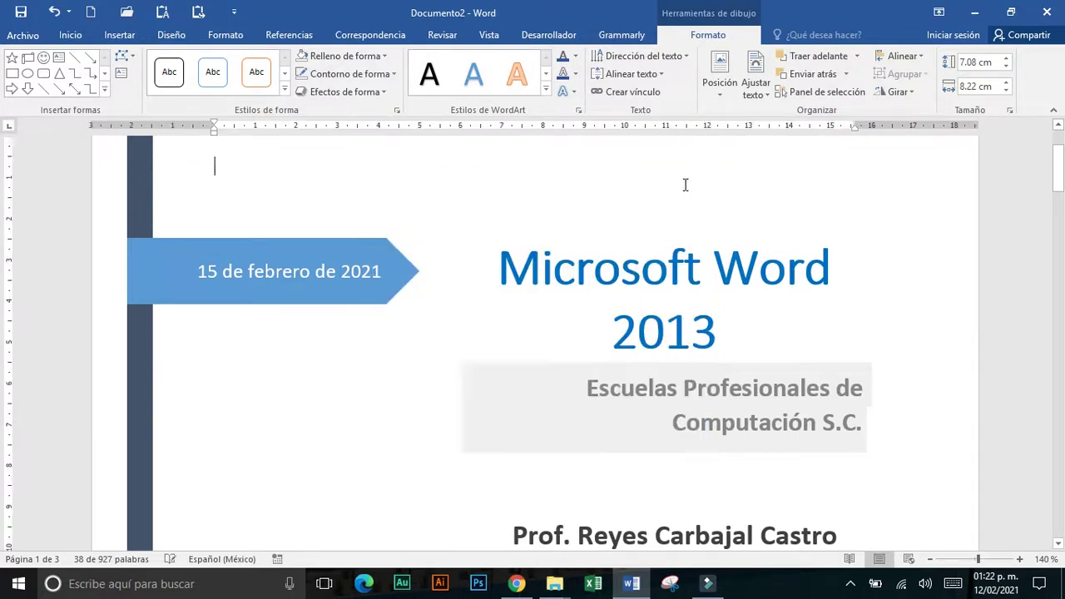
click(119, 35)
click(248, 92)
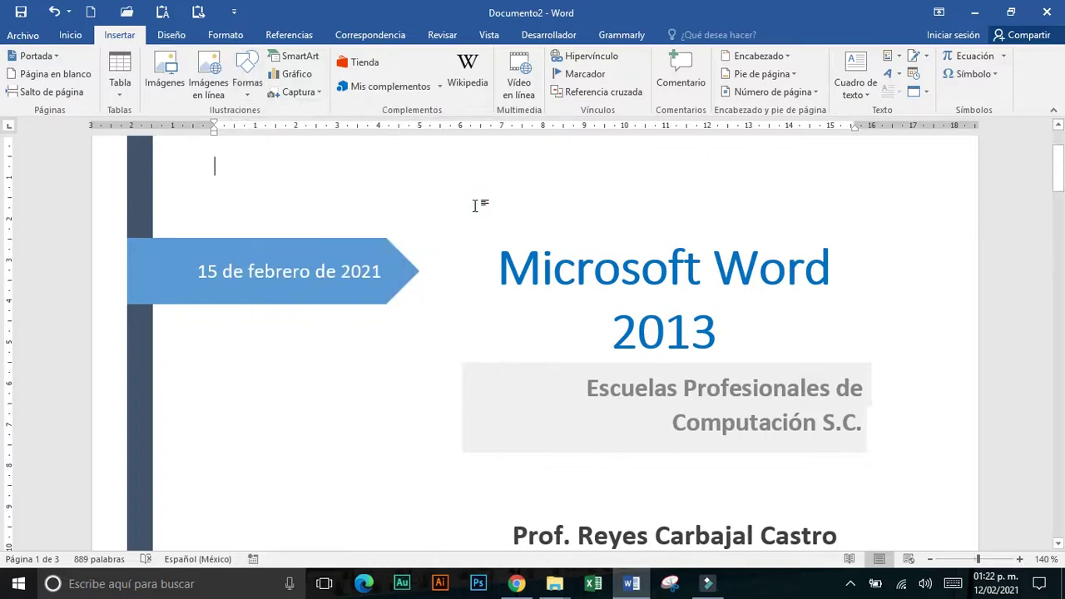
click(517, 584)
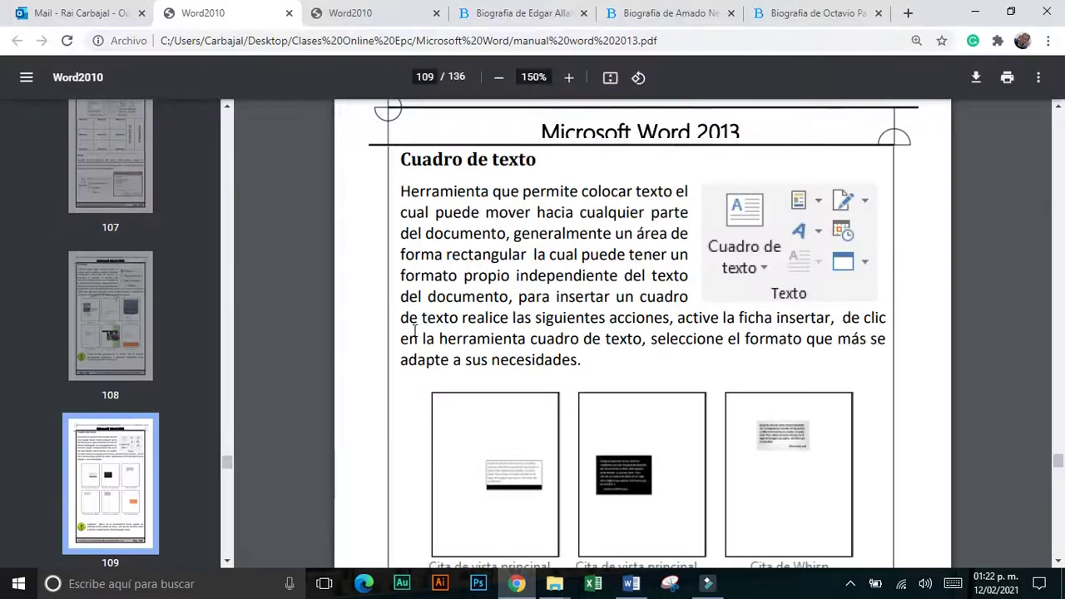
scroll(416, 337, down, 3)
scroll(419, 340, down, 4)
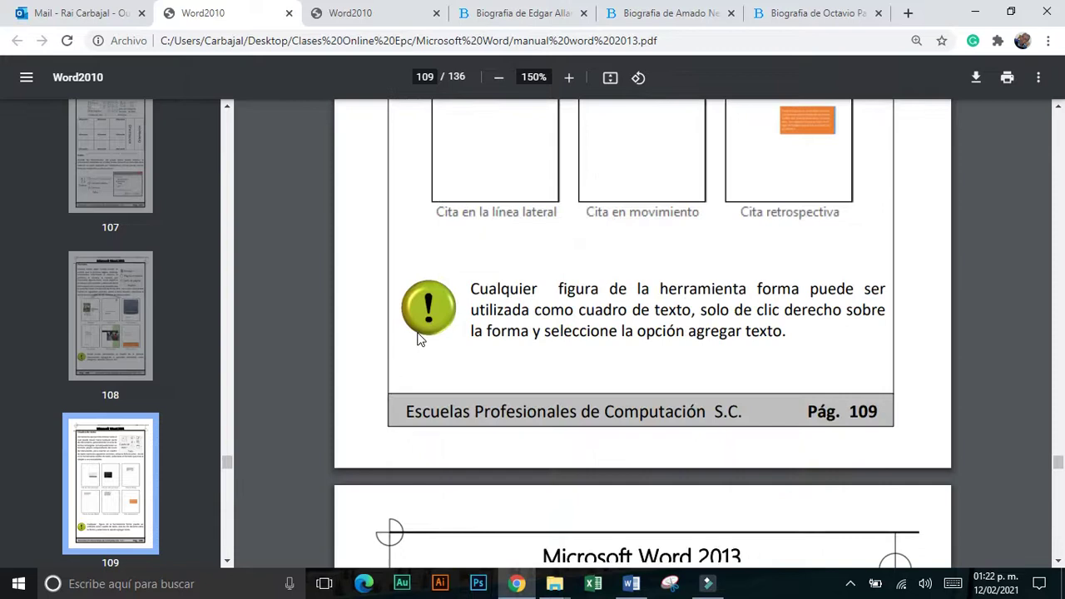
scroll(420, 339, down, 1)
scroll(418, 333, down, 1)
scroll(419, 333, down, 1)
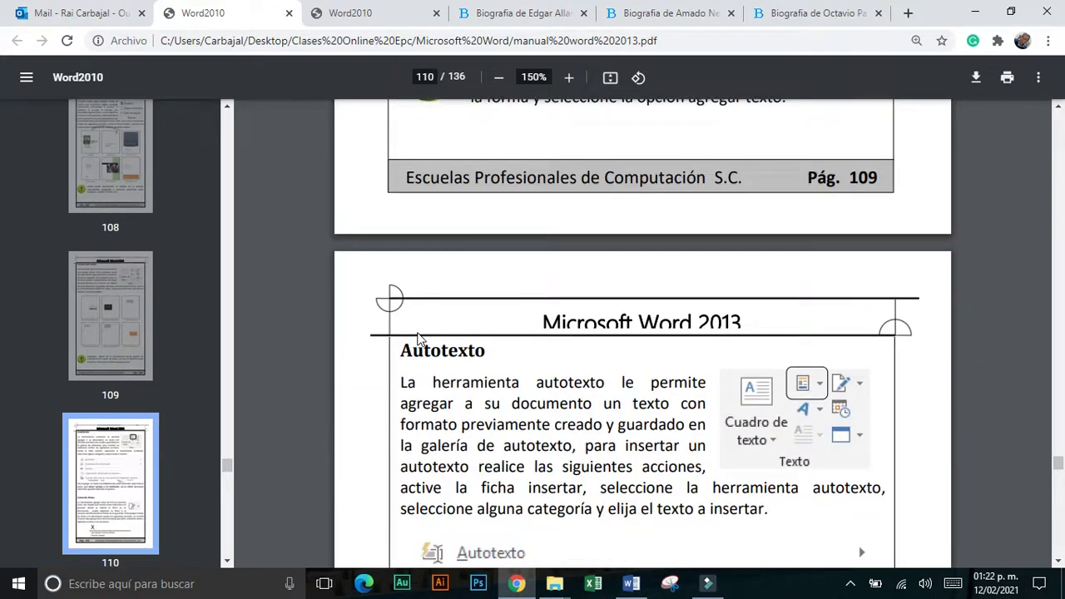
scroll(418, 332, down, 2)
scroll(434, 335, down, 1)
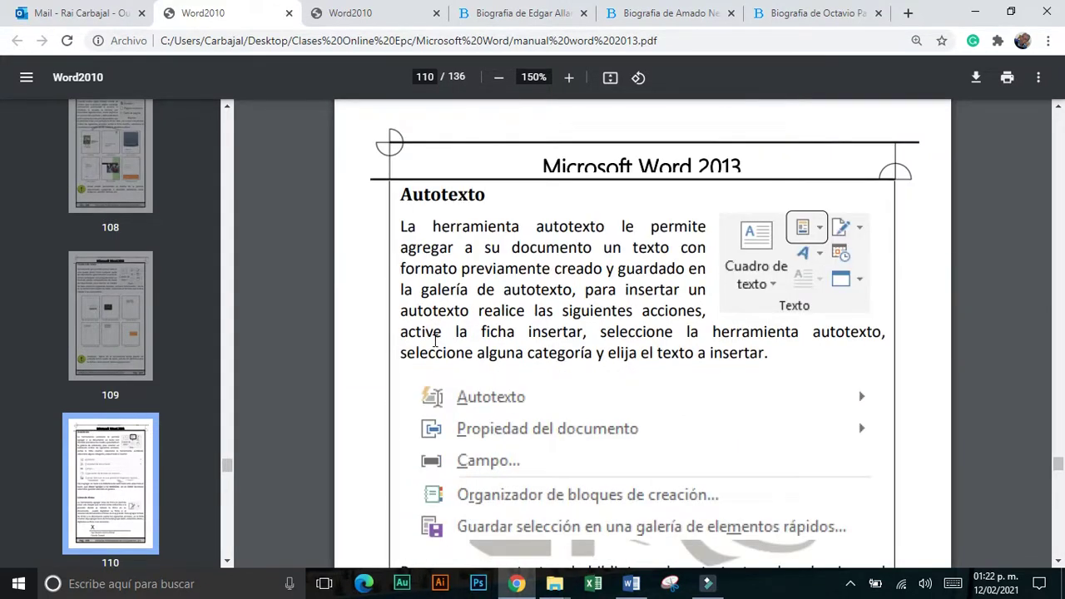
key(alt+Tab)
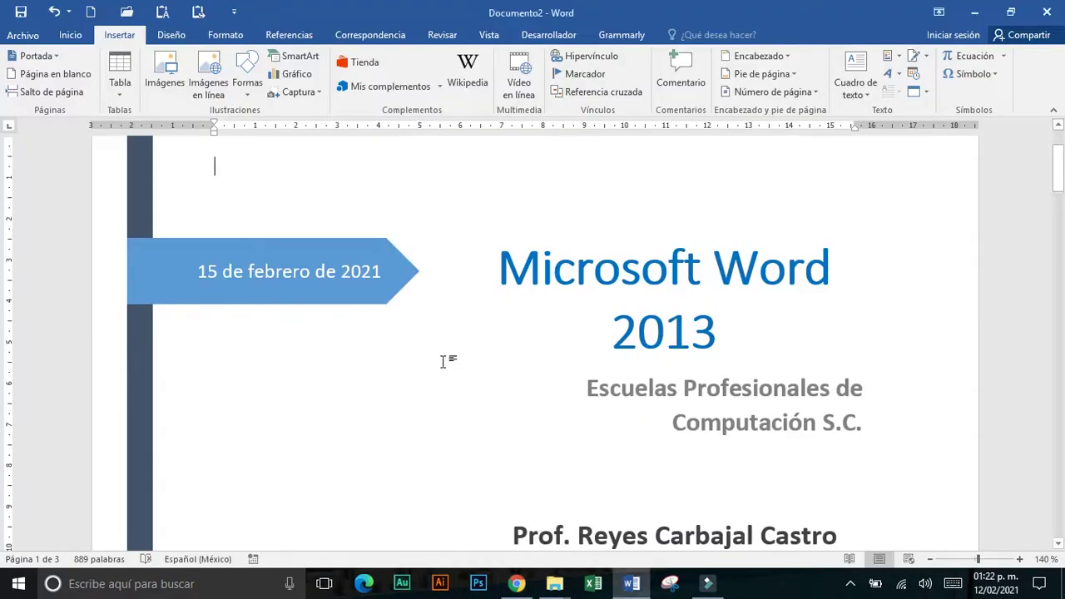
Add blank lines above 'Sentía' at the top of page 2
scroll(524, 390, down, 2)
scroll(533, 386, down, 5)
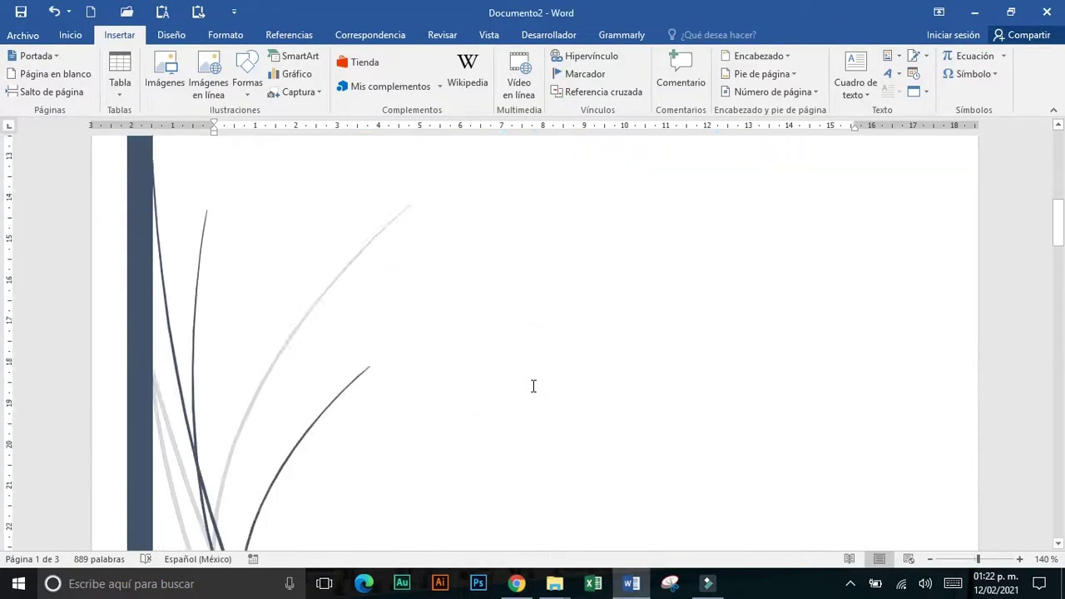
scroll(532, 383, down, 5)
scroll(506, 323, down, 7)
scroll(506, 323, down, 2)
scroll(416, 283, up, 2)
scroll(332, 250, up, 2)
scroll(240, 222, up, 3)
click(215, 283)
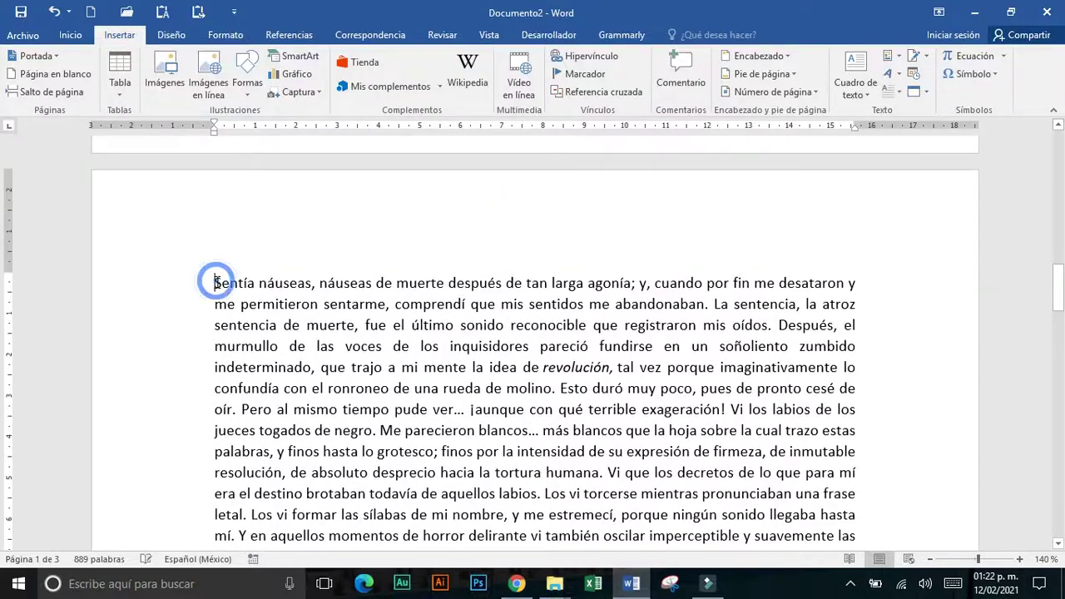
key(Return)
key(Return)
key(Return)
click(261, 296)
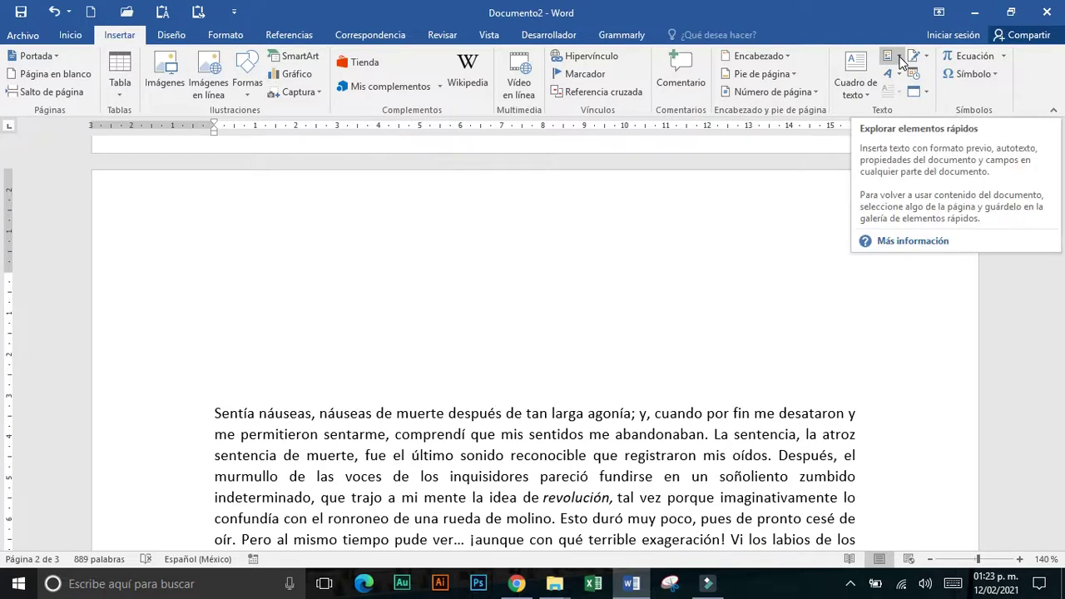
Insert the Usuario de Windows AutoText entry and start a new line below it
click(900, 59)
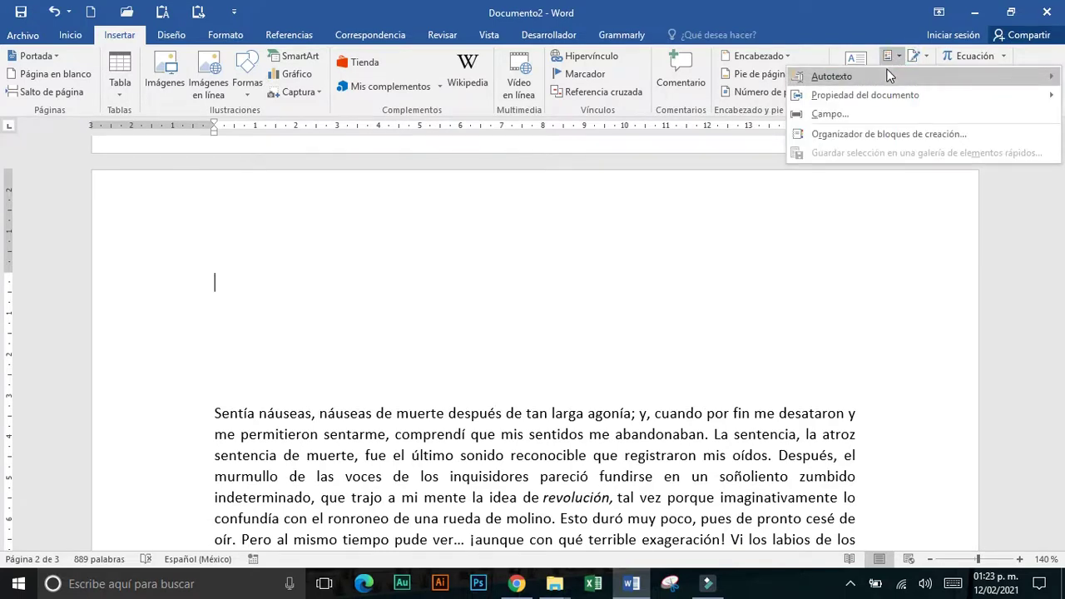
mouse_move(832, 76)
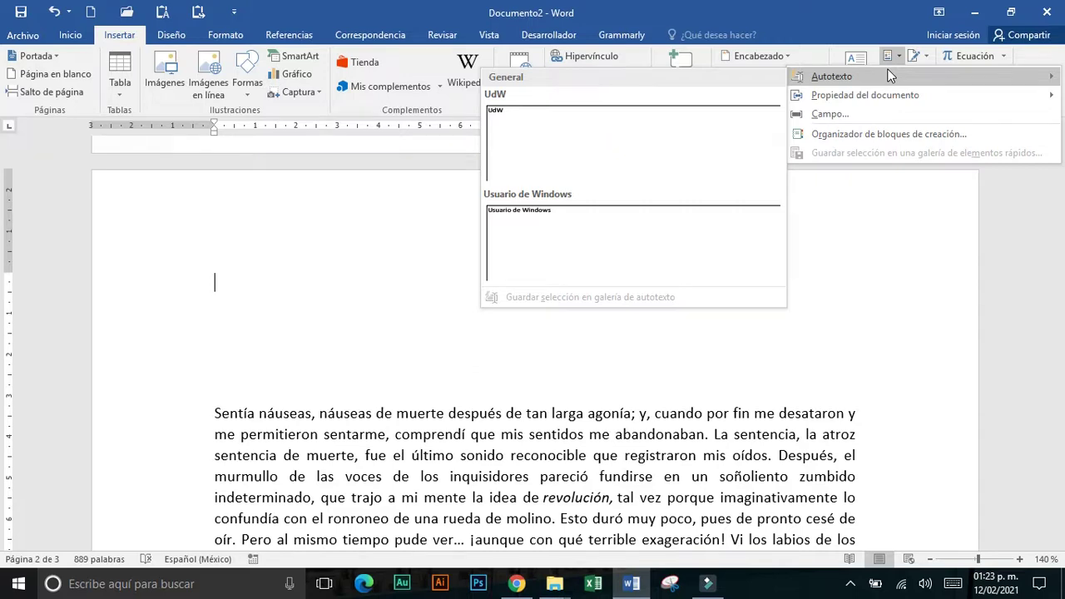
click(611, 201)
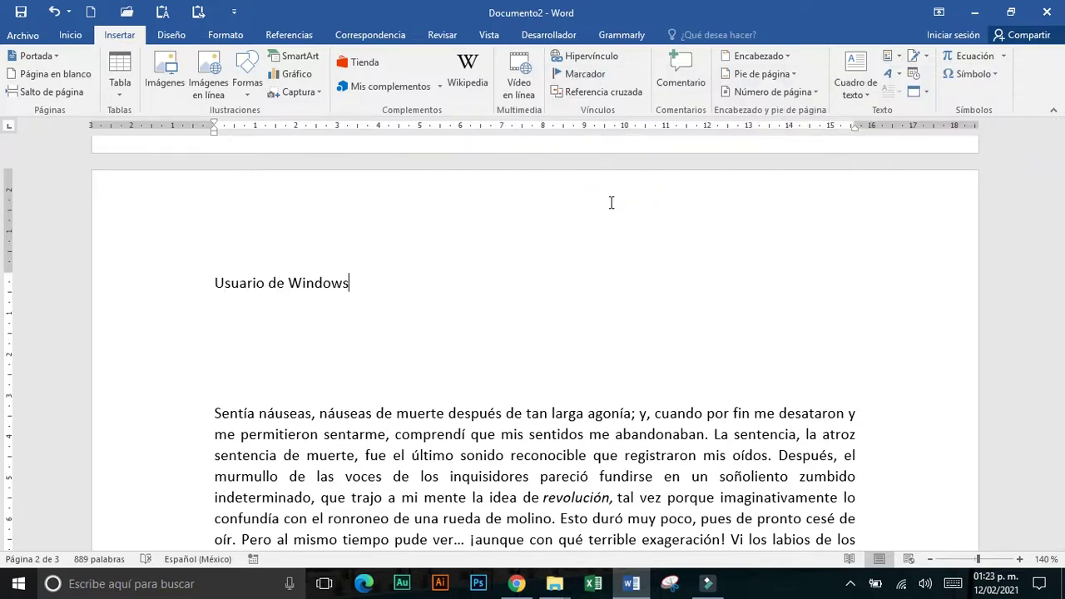
key(Return)
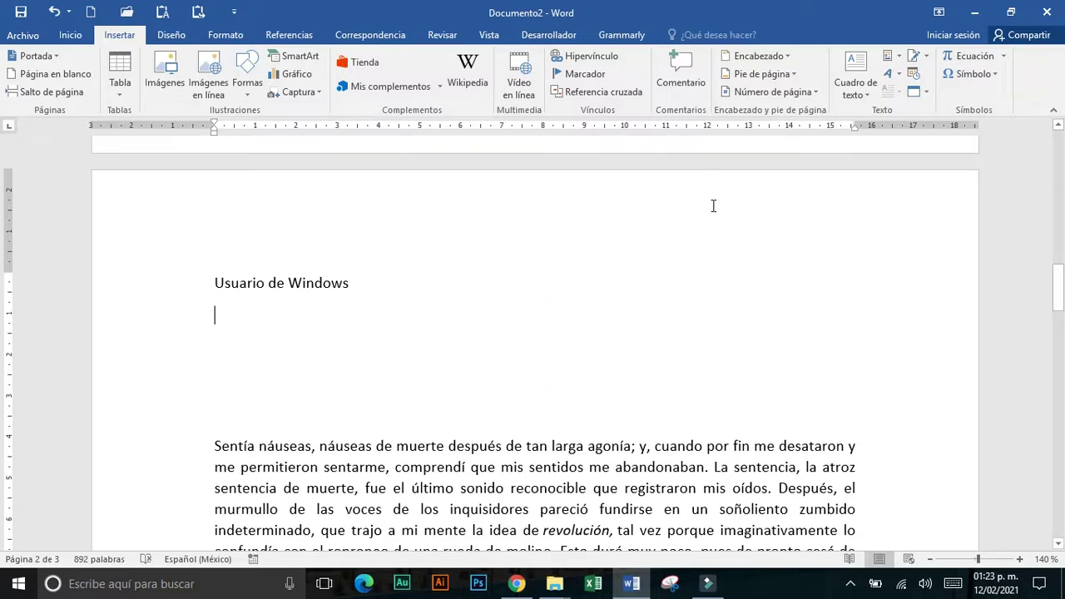
Type 'Escuelas Profesionales de Computación S.C.' below Usuario de Windows, fixing the accent
click(898, 58)
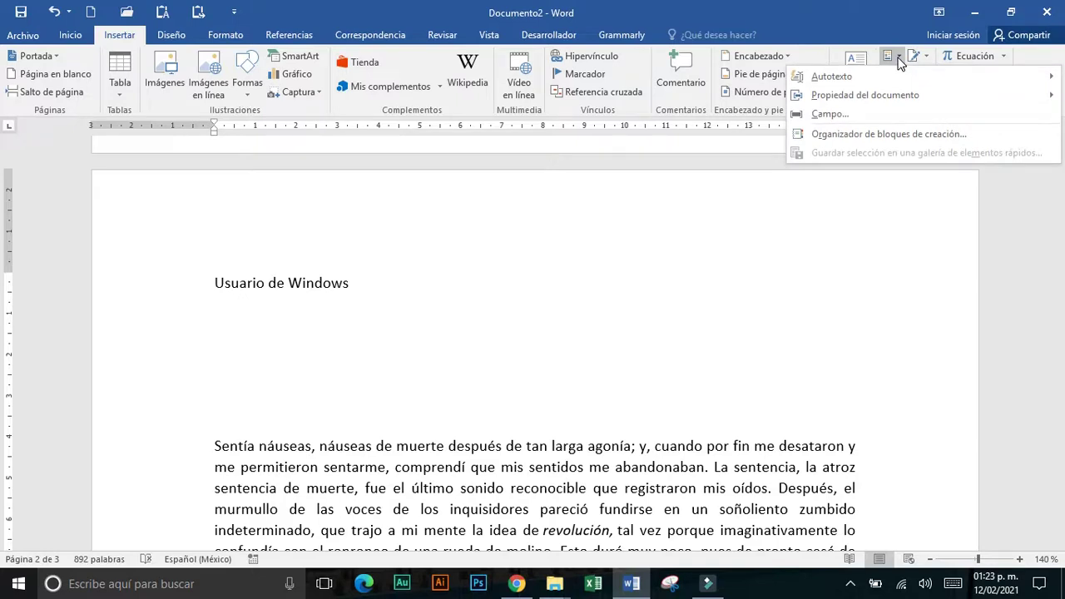
mouse_move(832, 76)
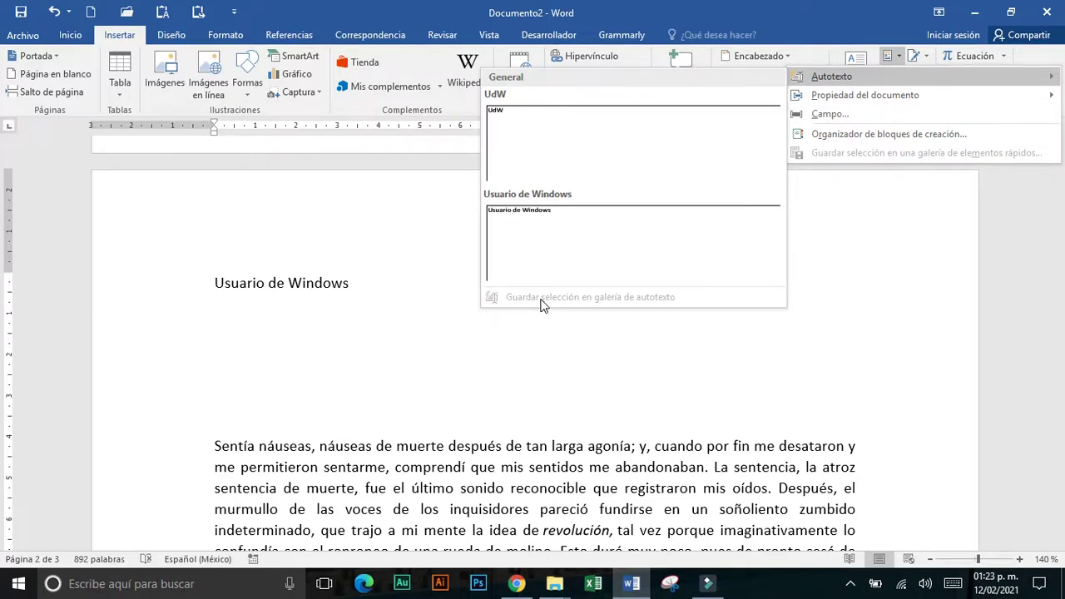
click(379, 317)
text(scuelas Profesionales de Computacion S.C.)
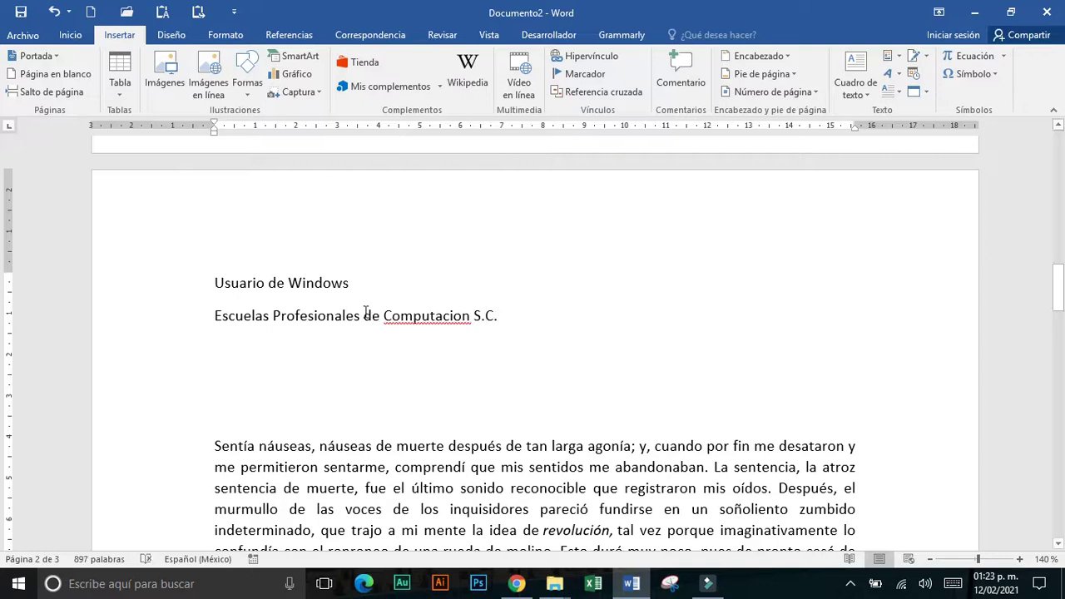
right_click(420, 322)
click(328, 337)
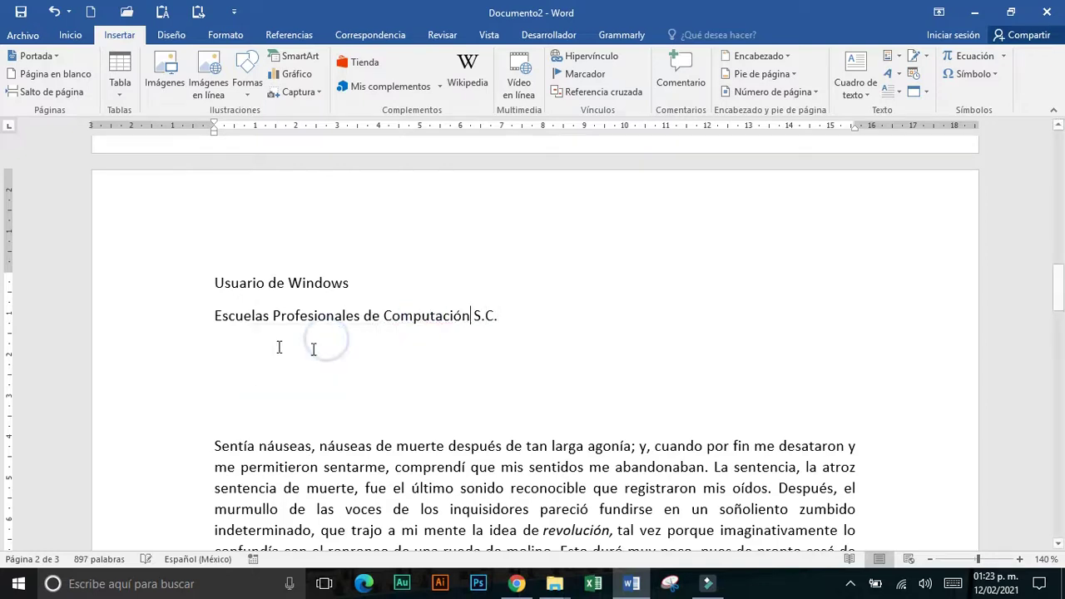
Save the school name line as a new AutoText entry named Escuelas Profesionales
click(181, 321)
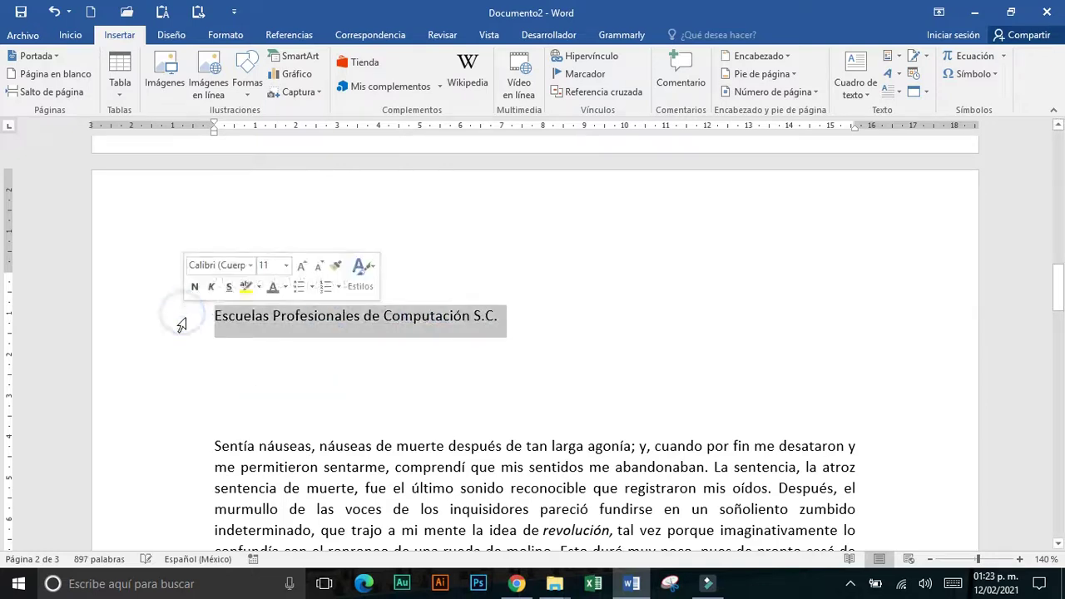
click(899, 56)
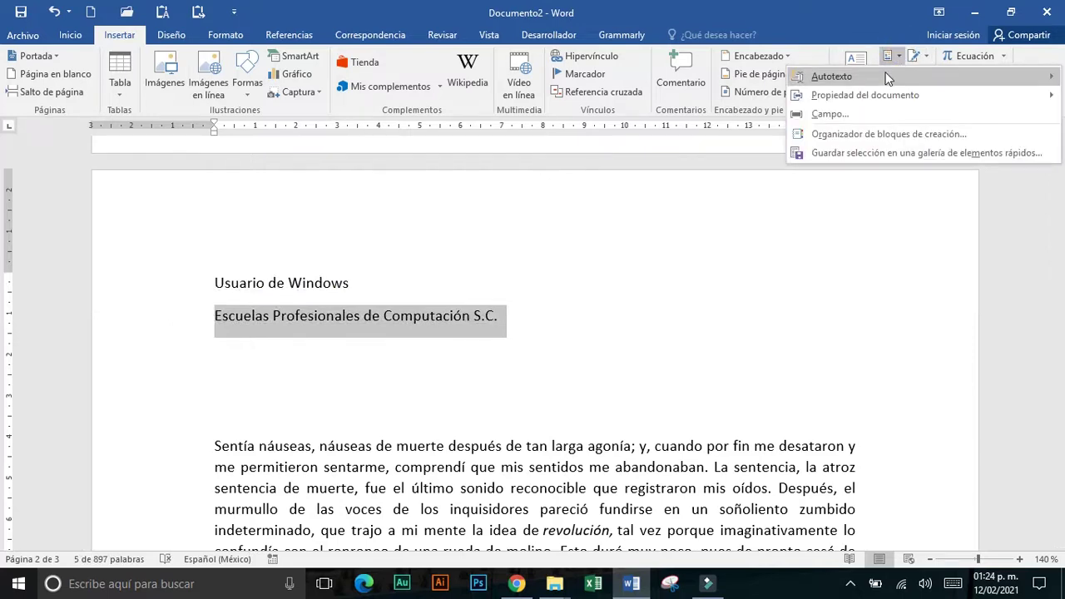
mouse_move(915, 76)
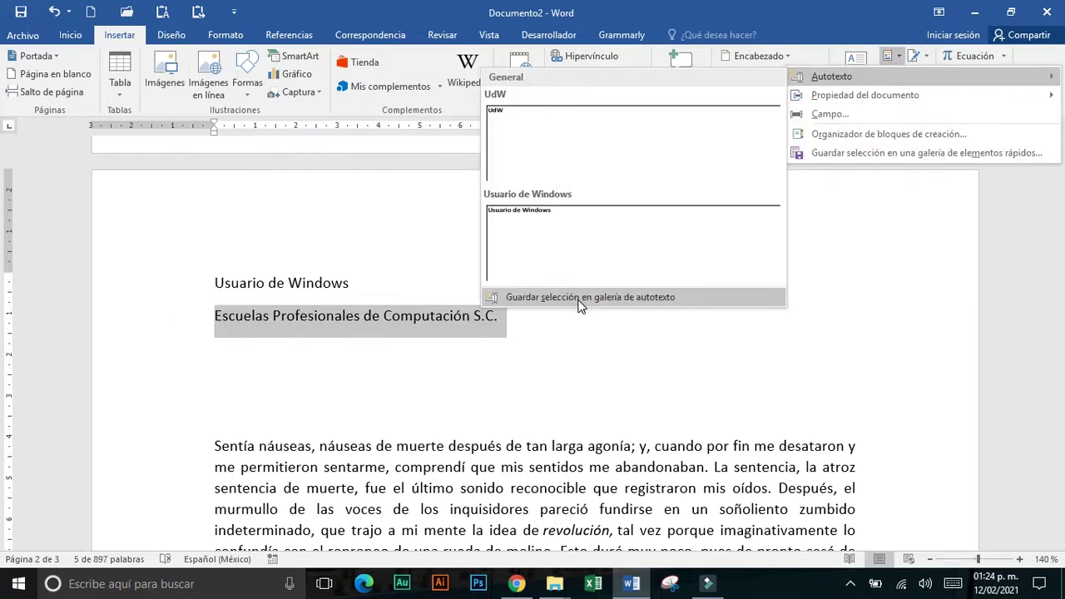
click(577, 302)
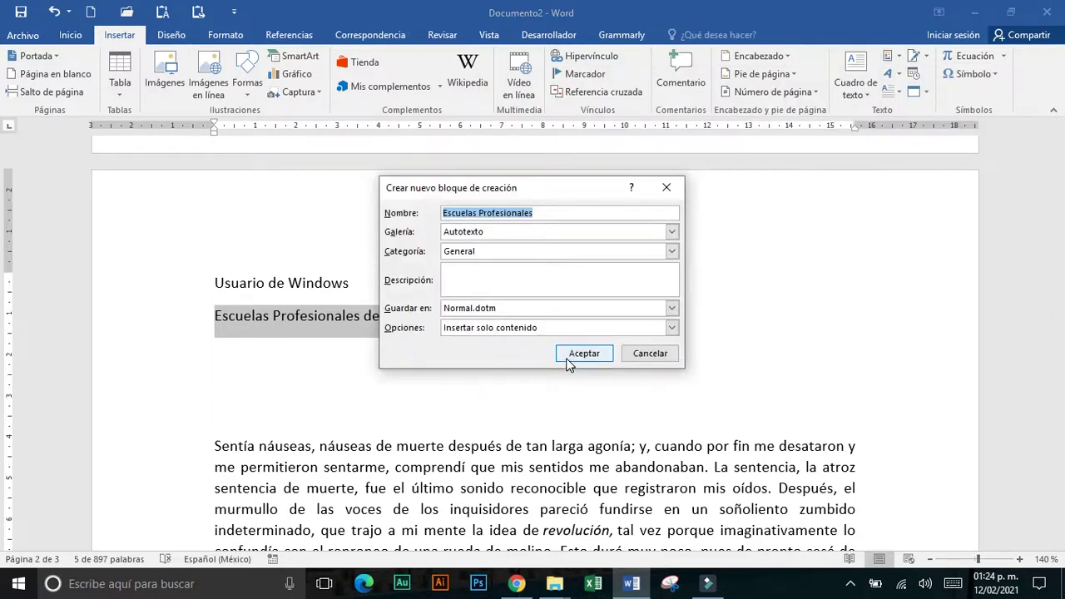
click(574, 356)
click(487, 376)
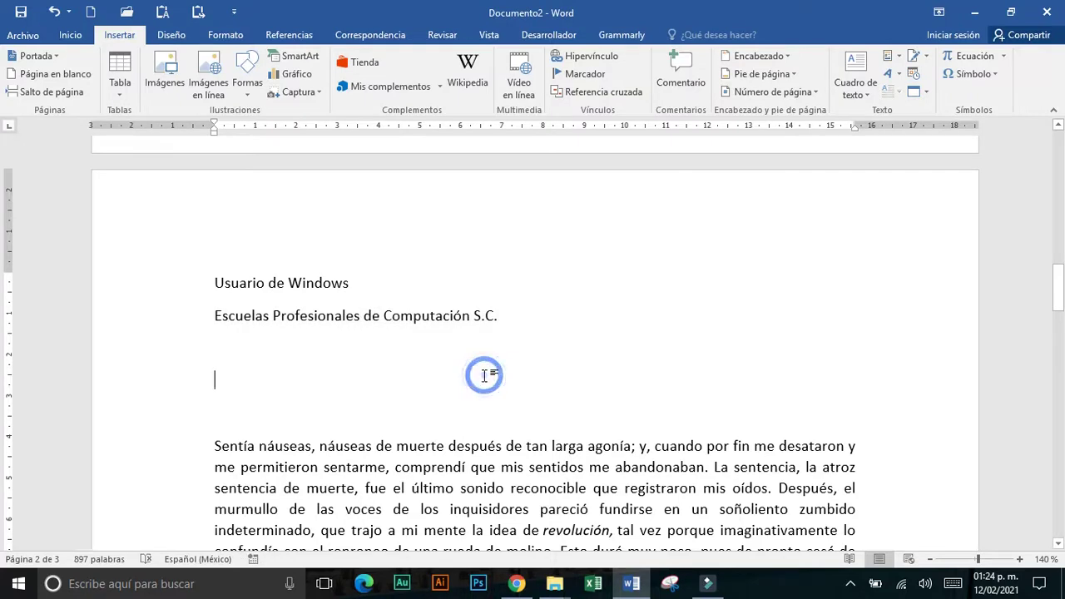
click(895, 58)
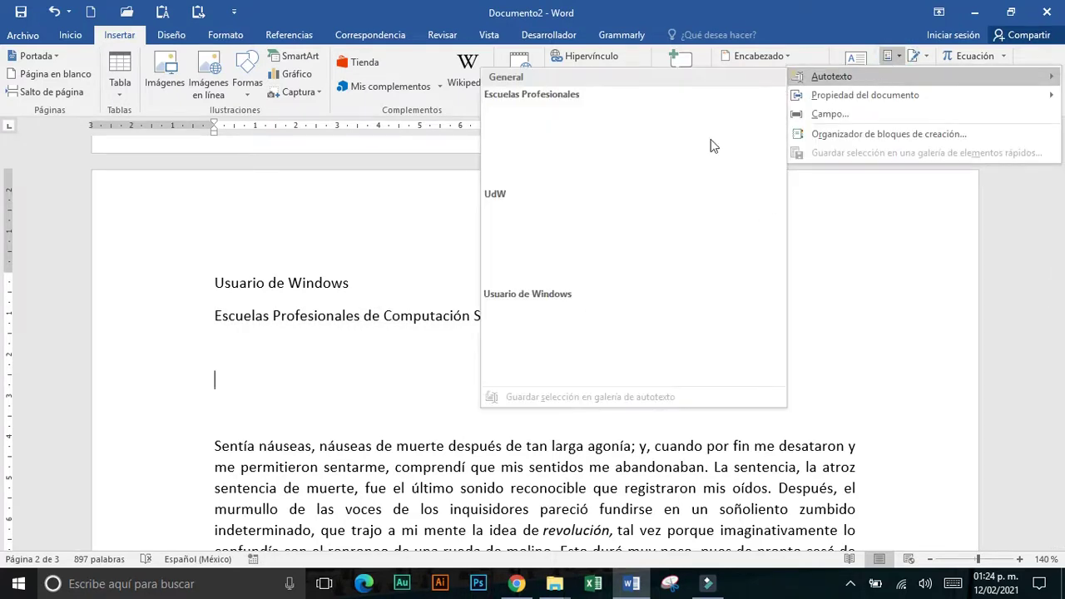
click(535, 318)
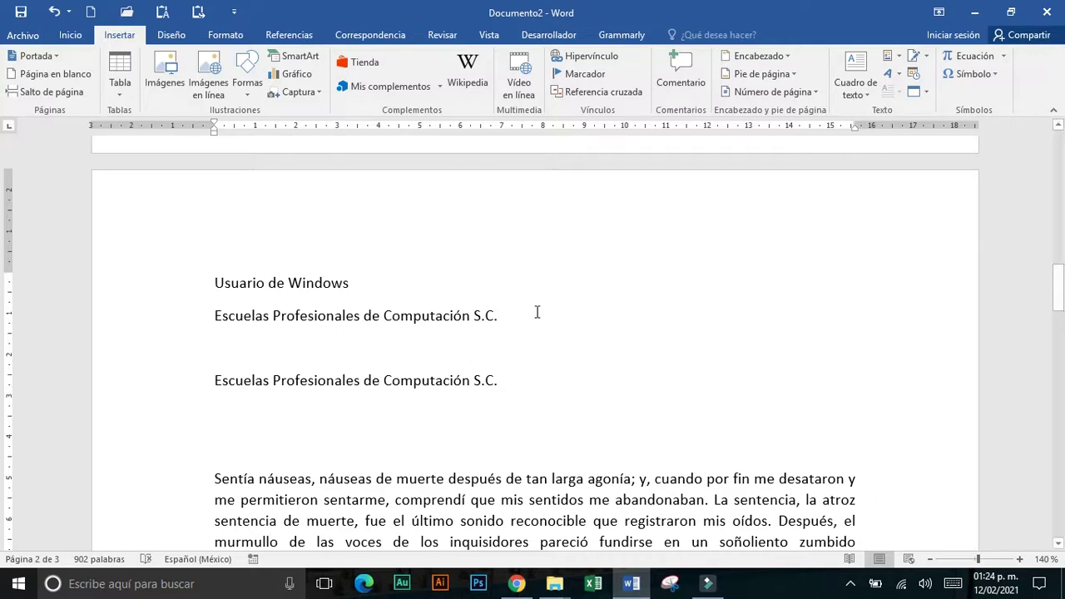
click(900, 56)
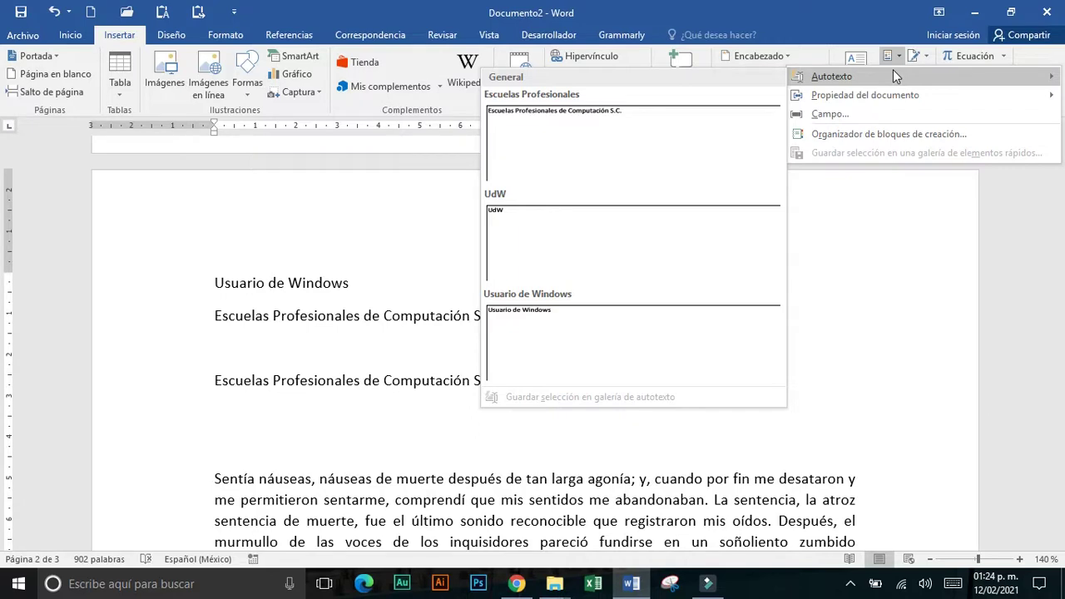
click(521, 433)
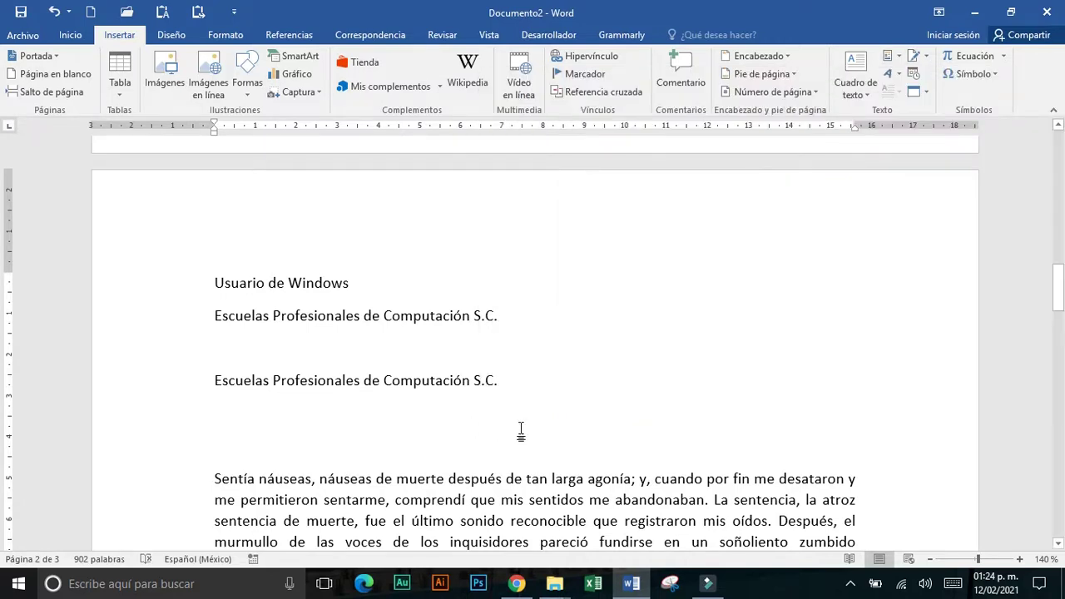
Switch to the PDF manual in Chrome and scroll to the Línea de firma section on page 110
key(alt+Tab)
scroll(497, 333, down, 1)
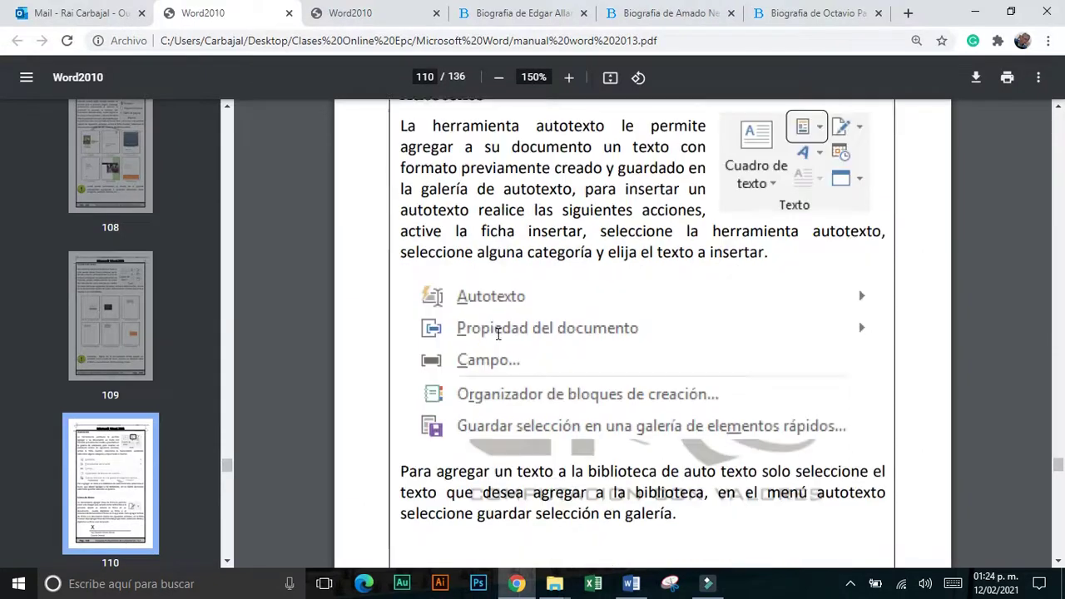
scroll(497, 333, down, 3)
scroll(508, 327, down, 1)
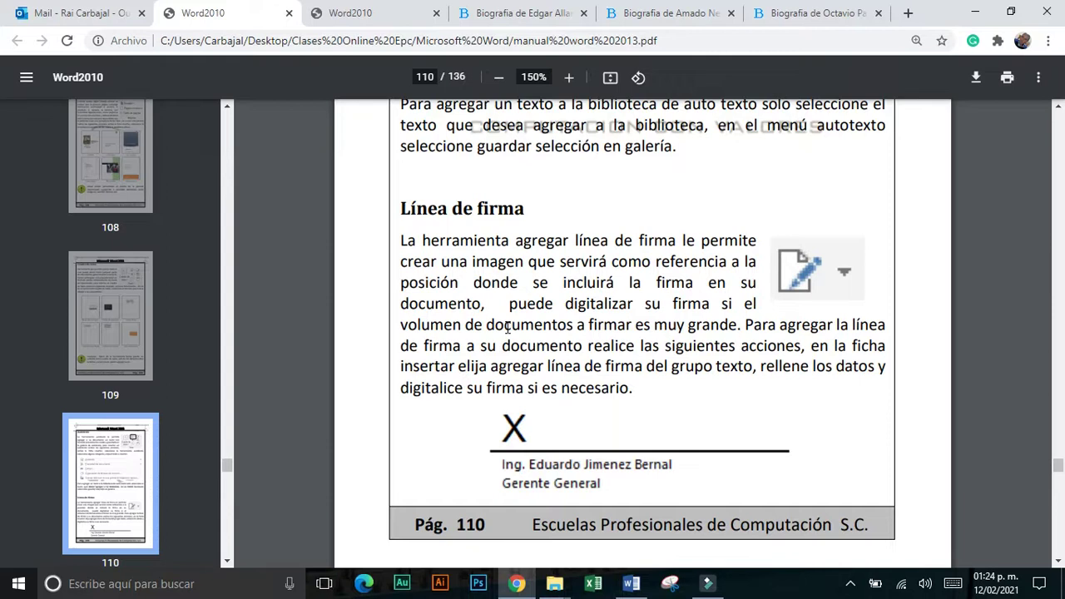
Insert a Microsoft Office signature line with the signer's name and the title Gerente on a new line
key(alt+Tab)
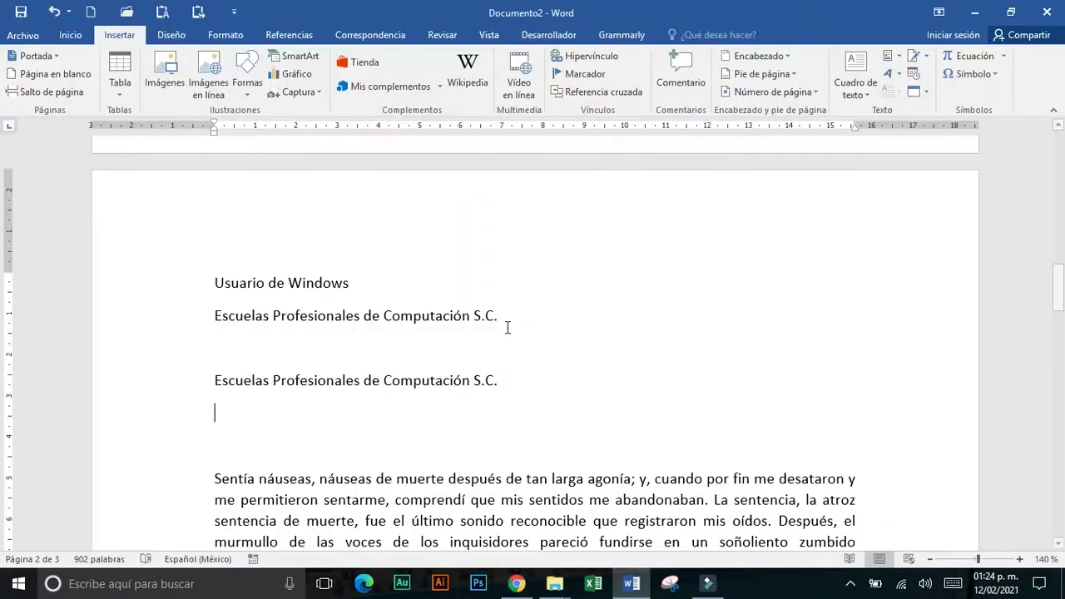
key(Return)
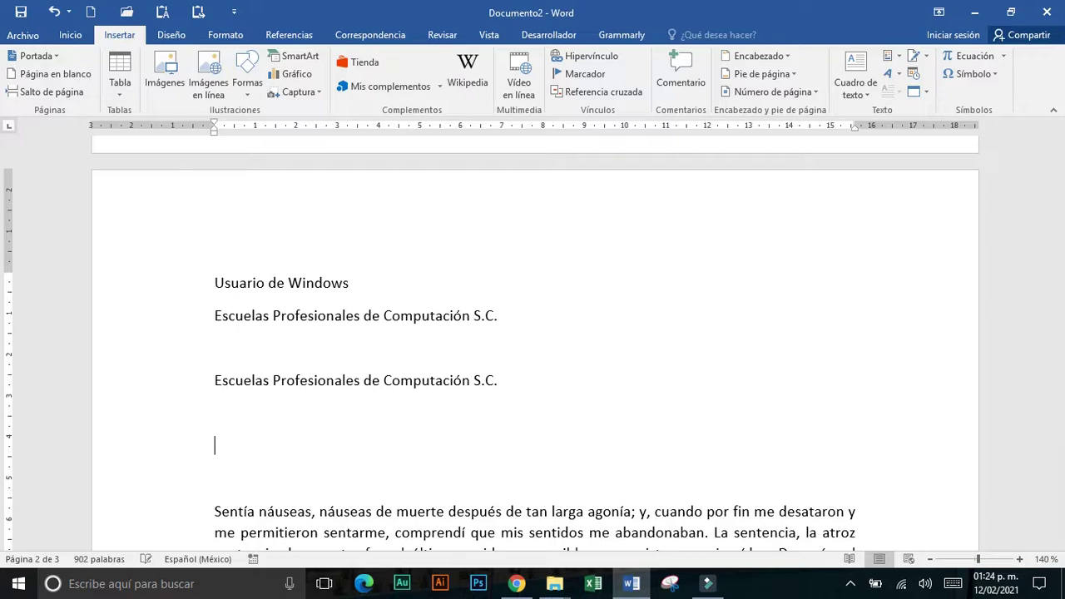
click(916, 57)
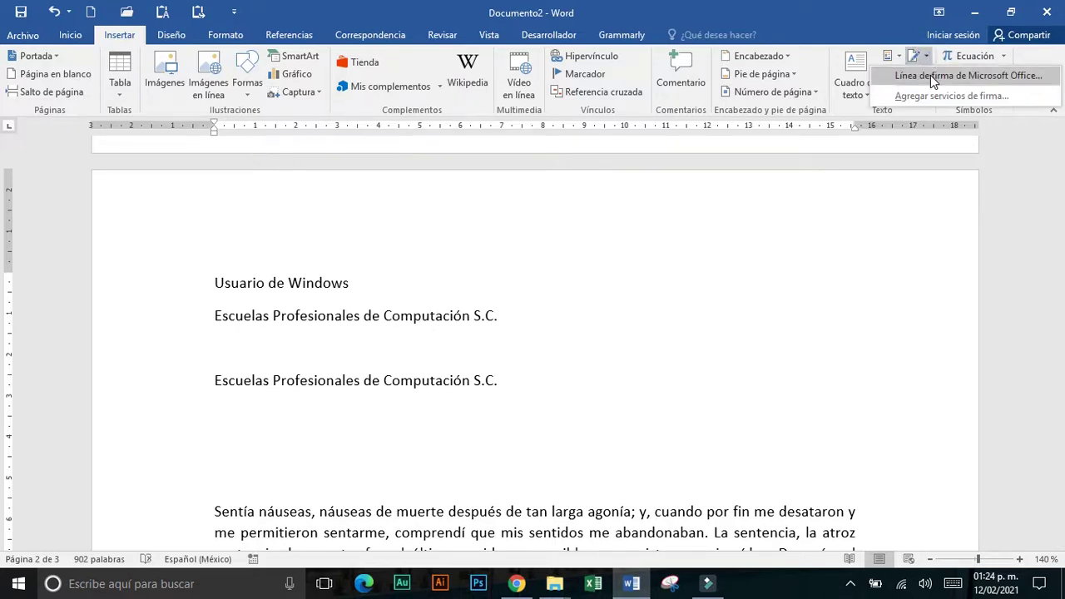
click(930, 75)
click(466, 216)
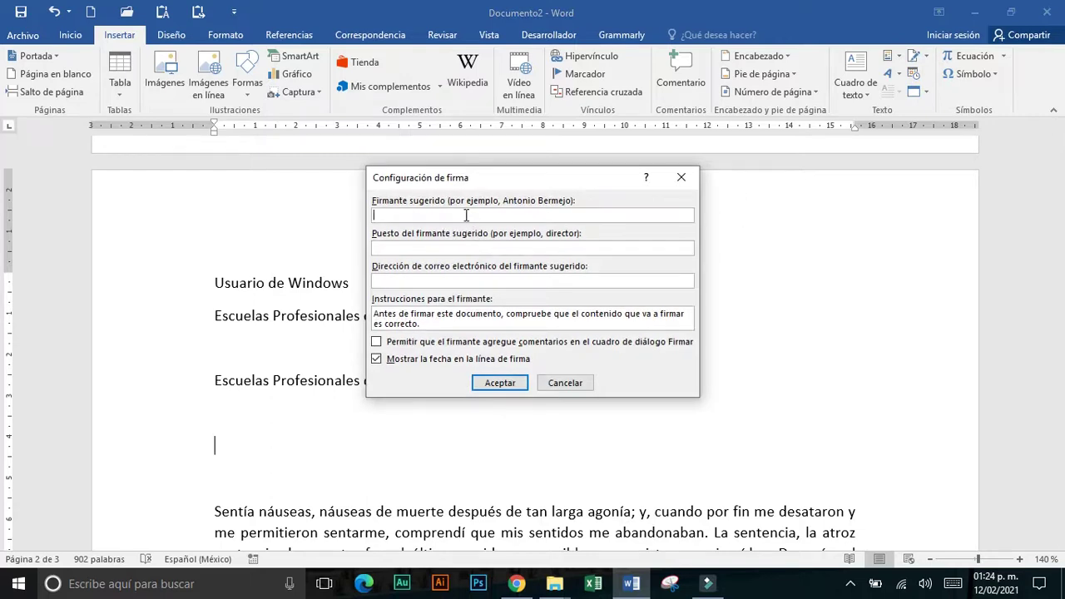
text(Lic. Juan Perez)
click(486, 249)
text(geren)
key(shift+Home)
text(Ger)
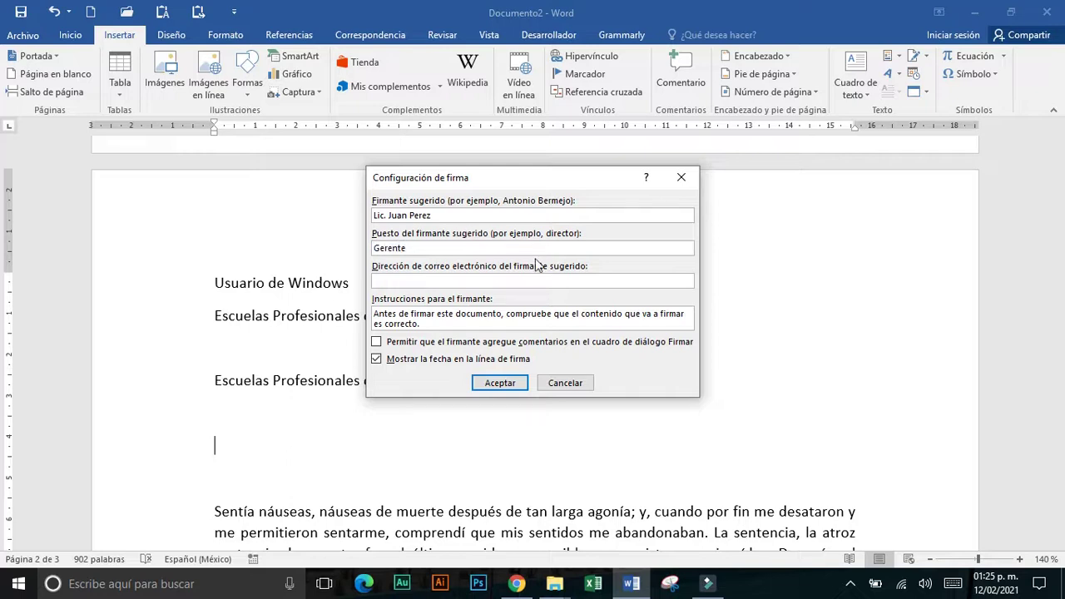
click(500, 384)
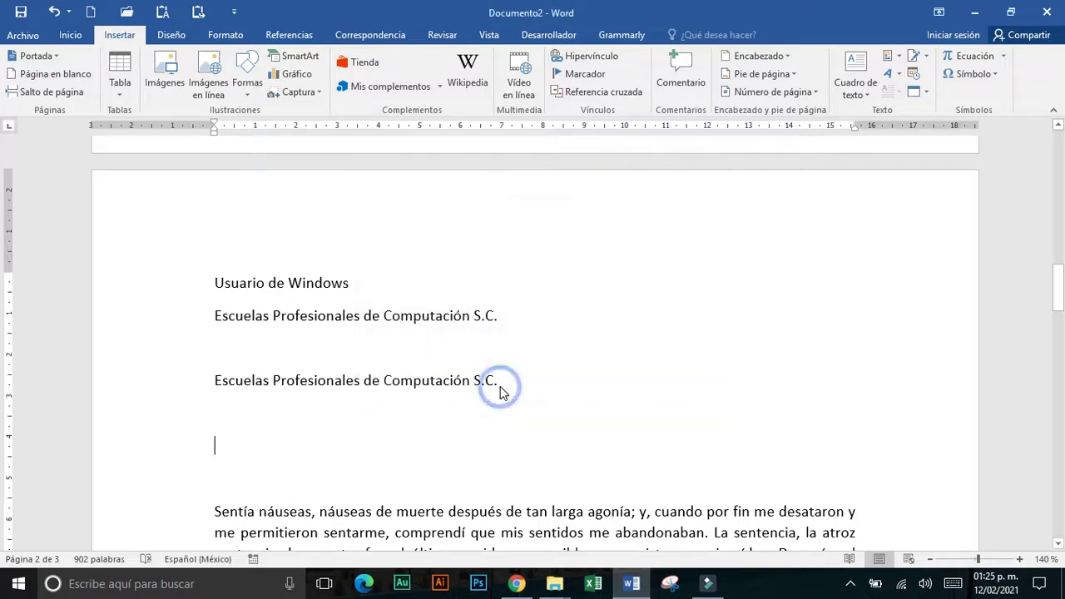
scroll(353, 387, down, 2)
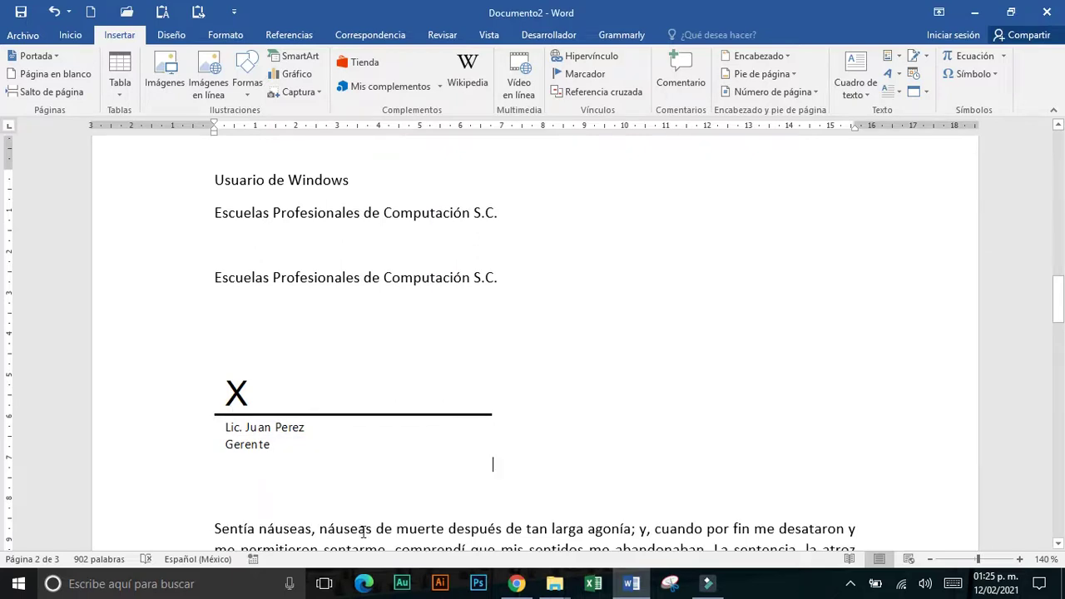
Shrink the signature line and set its wrapping to Delante del texto
click(354, 417)
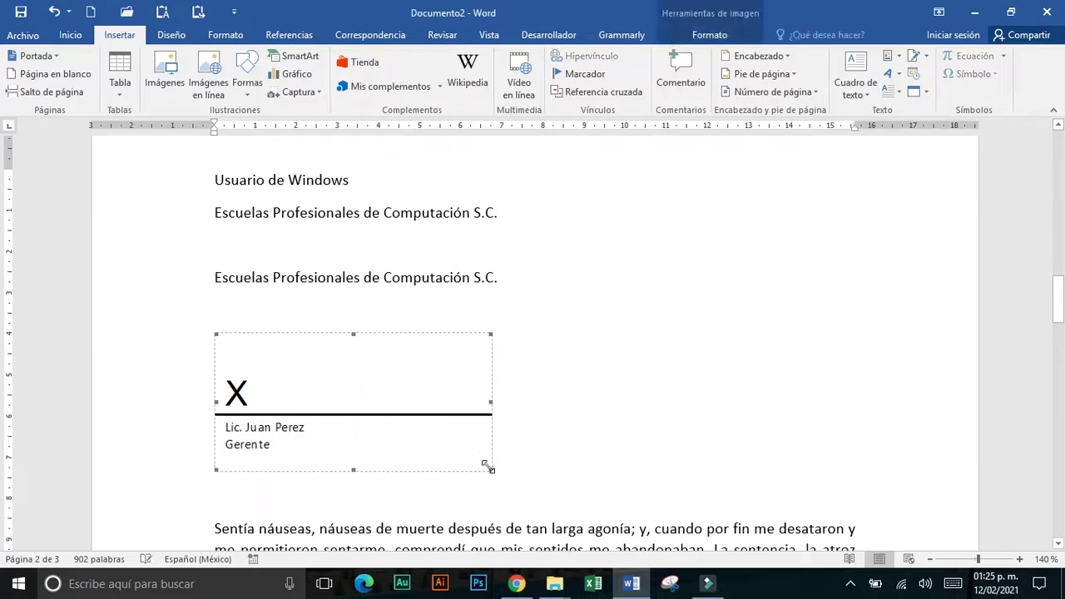
drag(490, 468, 378, 411)
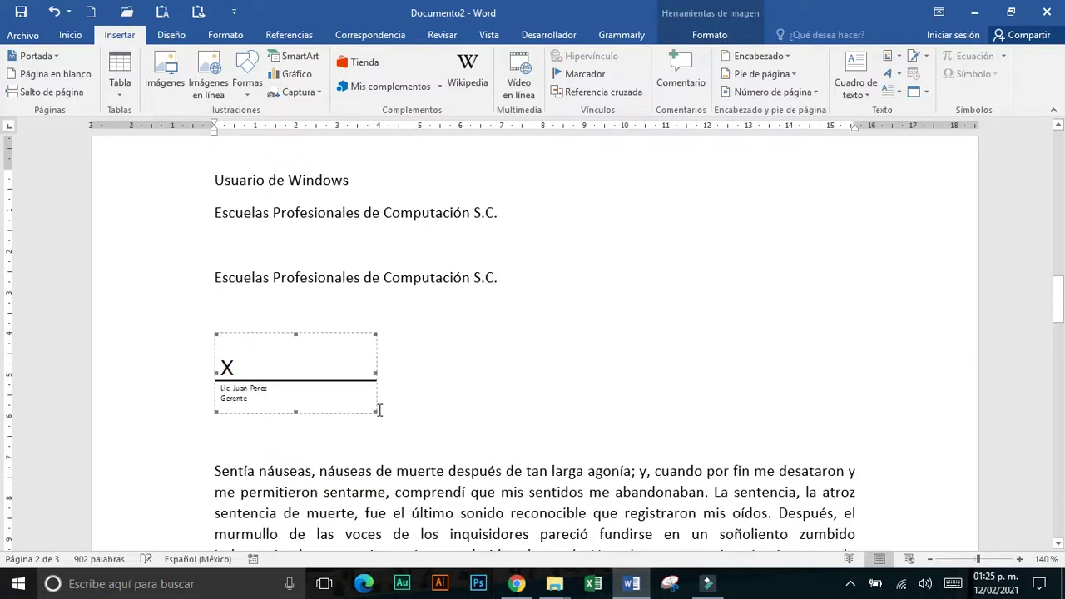
click(704, 38)
click(512, 97)
click(520, 221)
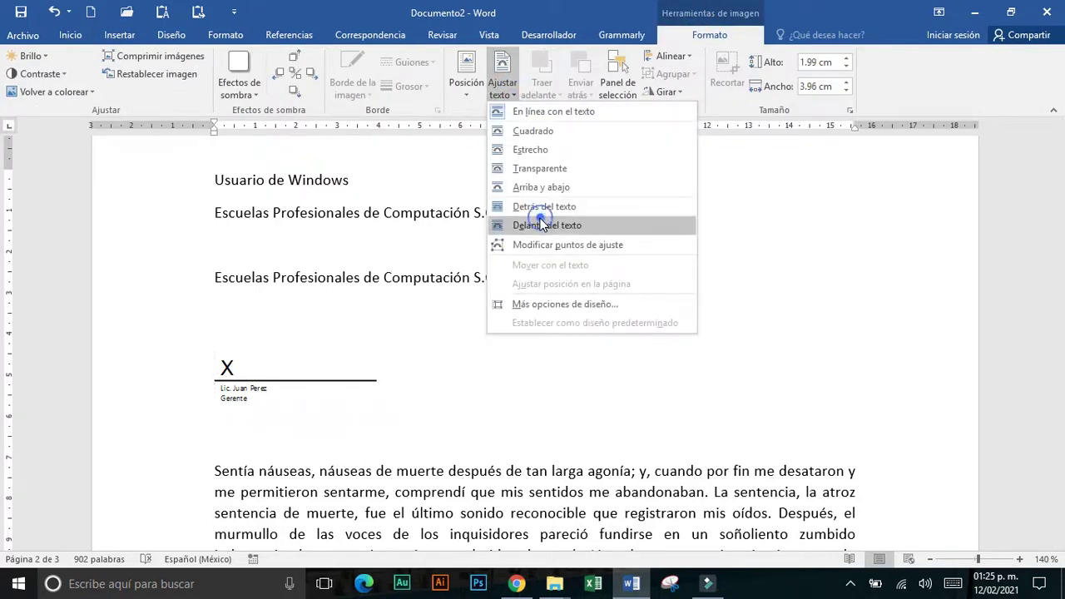
Move the signature line up and right, beside the first Escuelas Profesionales line
click(554, 341)
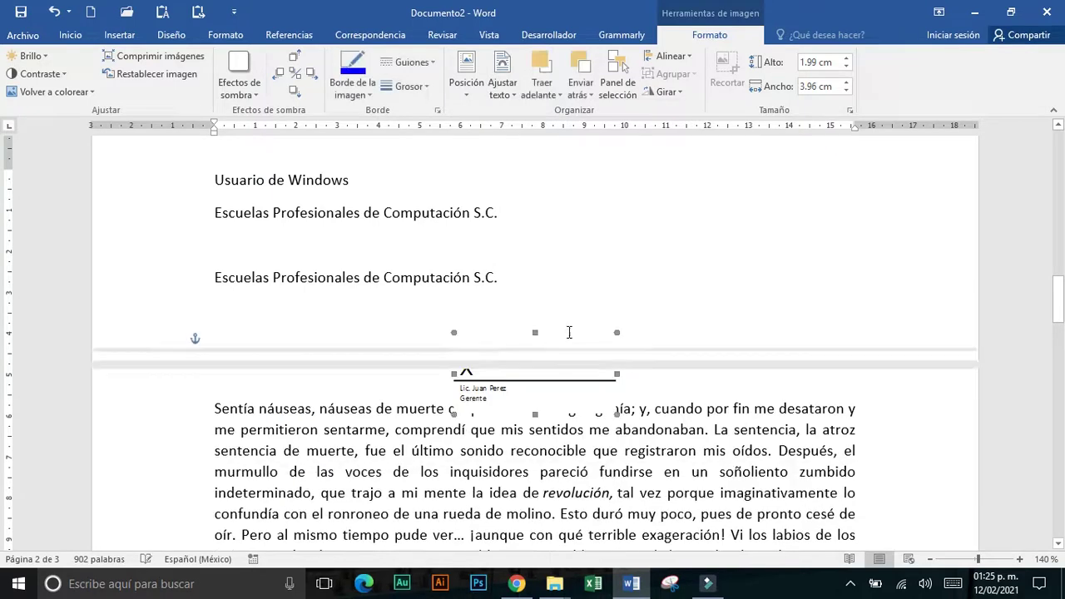
drag(593, 291, 661, 225)
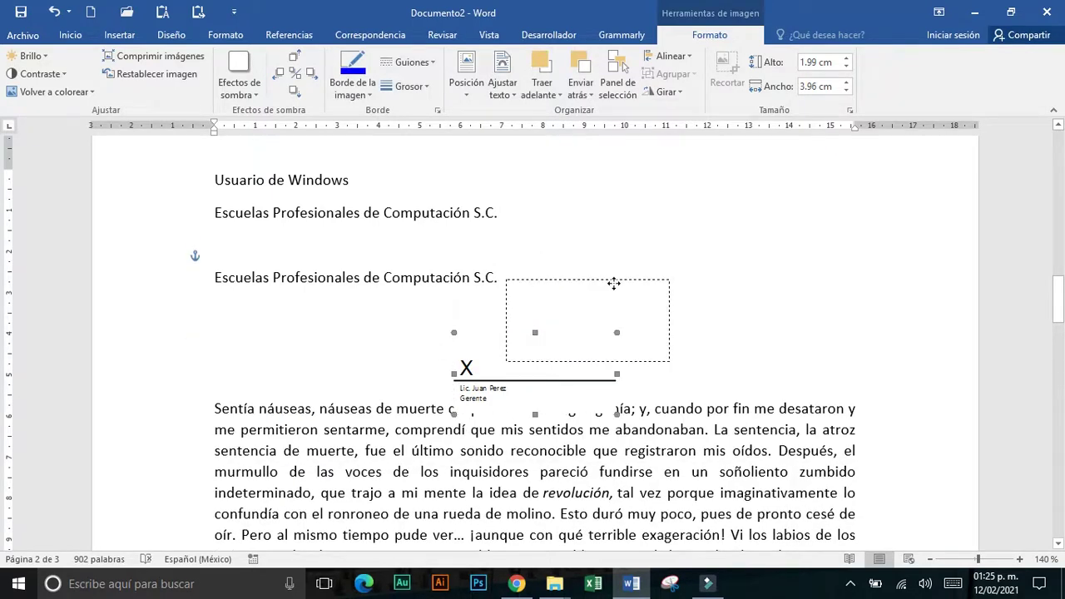
drag(662, 225, 670, 203)
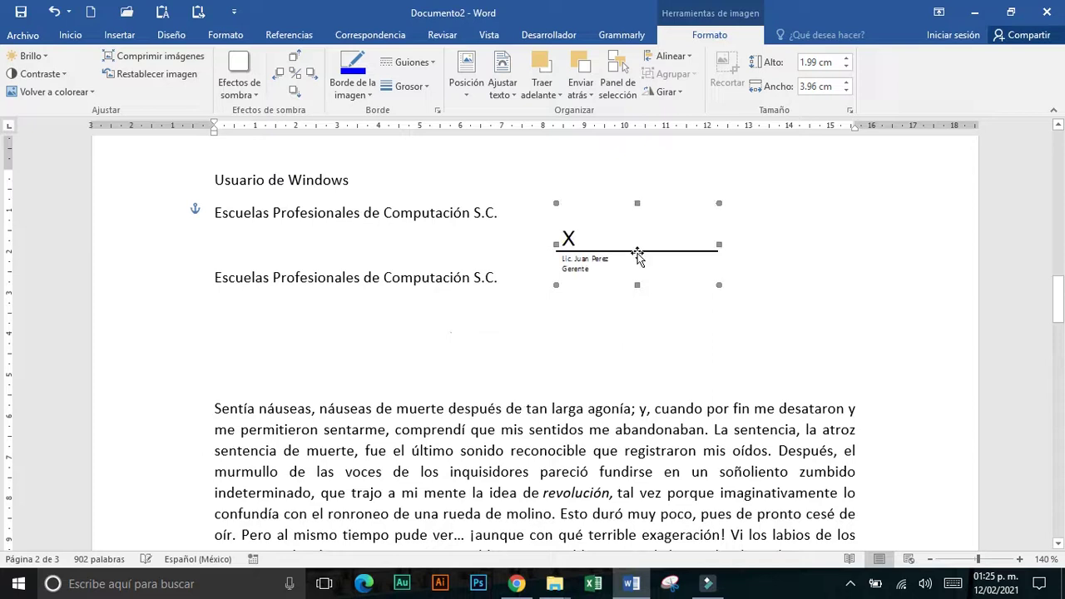
click(575, 321)
Add a blank line below the second Escuelas line and open the built-in equation gallery
key(Return)
key(Return)
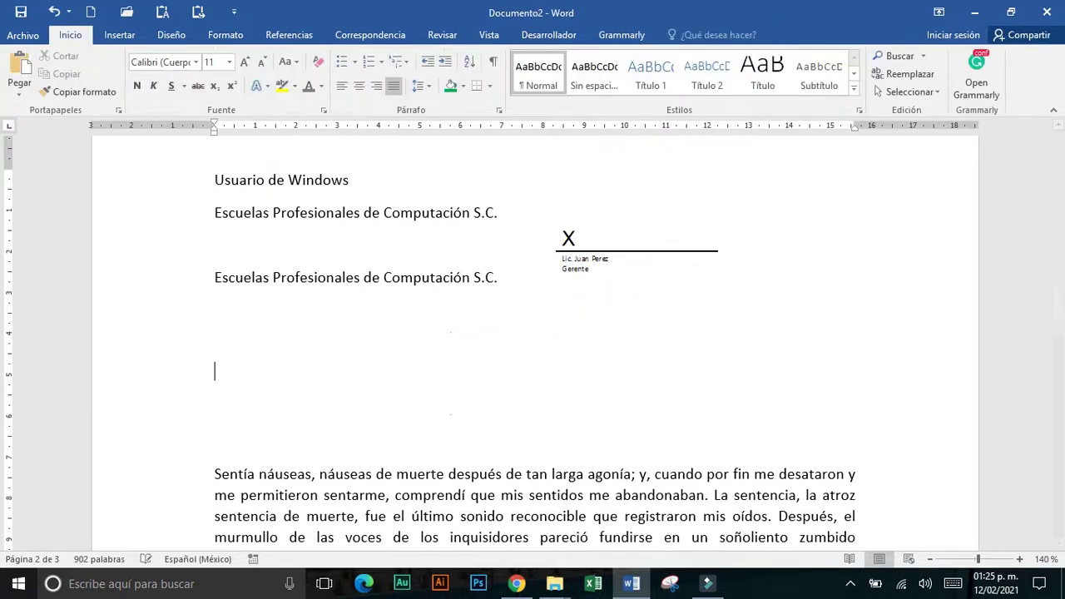
click(287, 327)
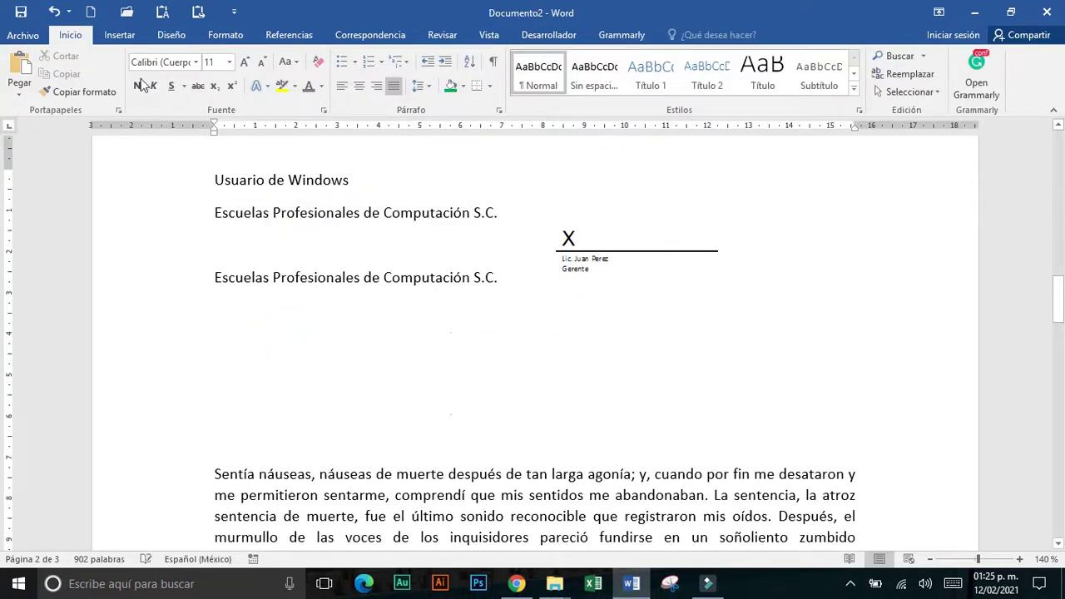
click(120, 35)
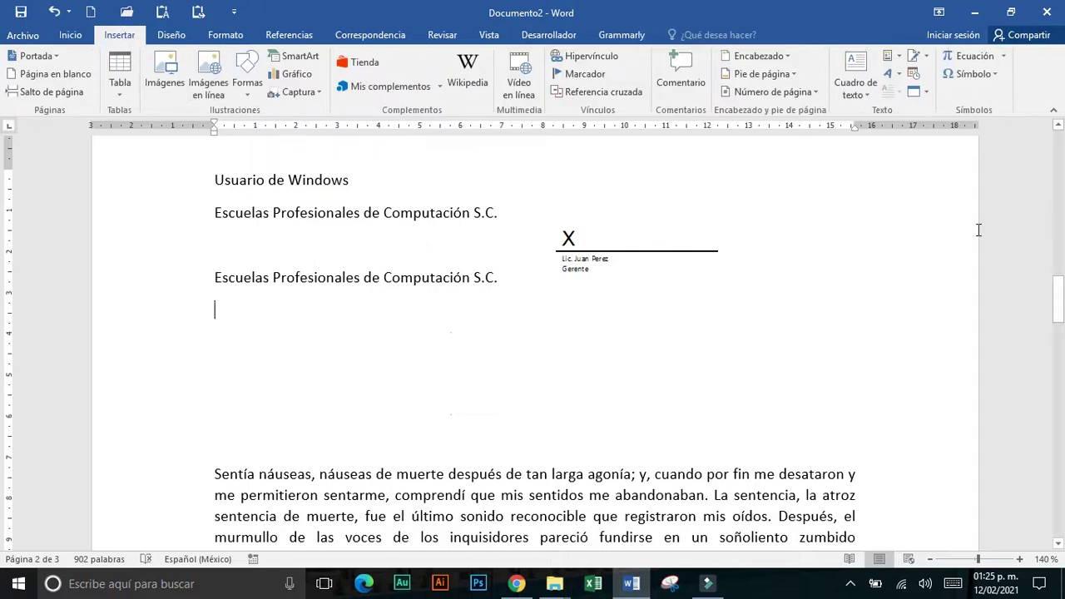
click(1004, 55)
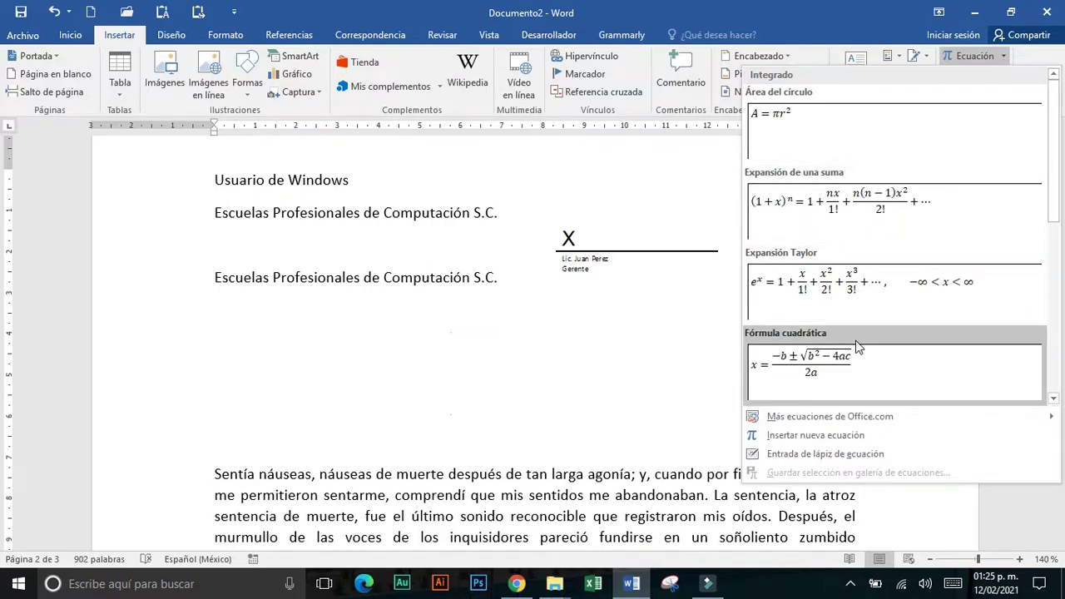
Insert the Fórmula cuadrática equation and move to the empty line below it
click(786, 342)
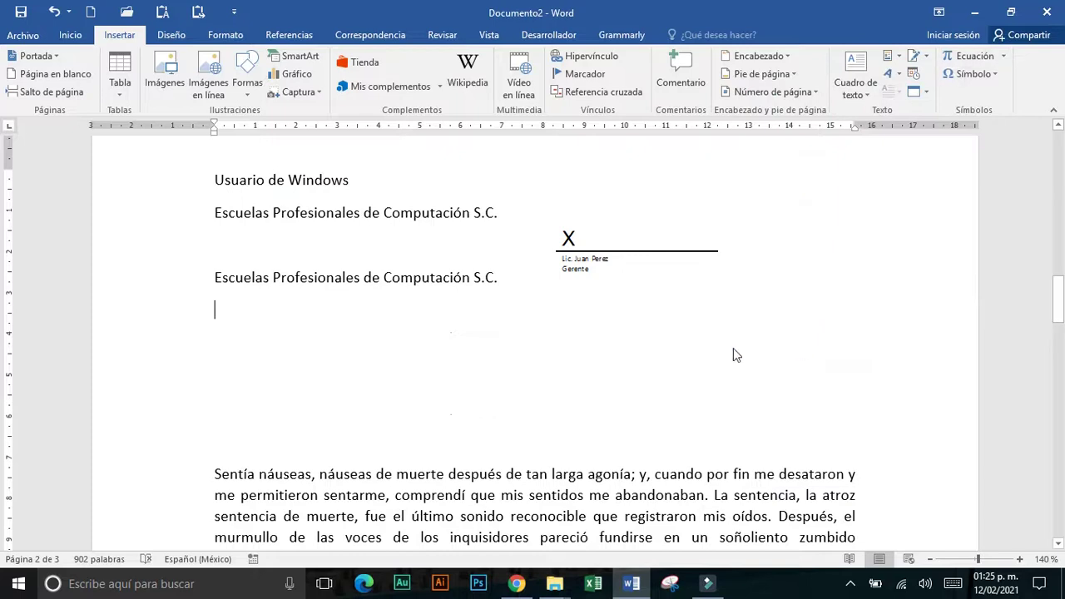
click(638, 385)
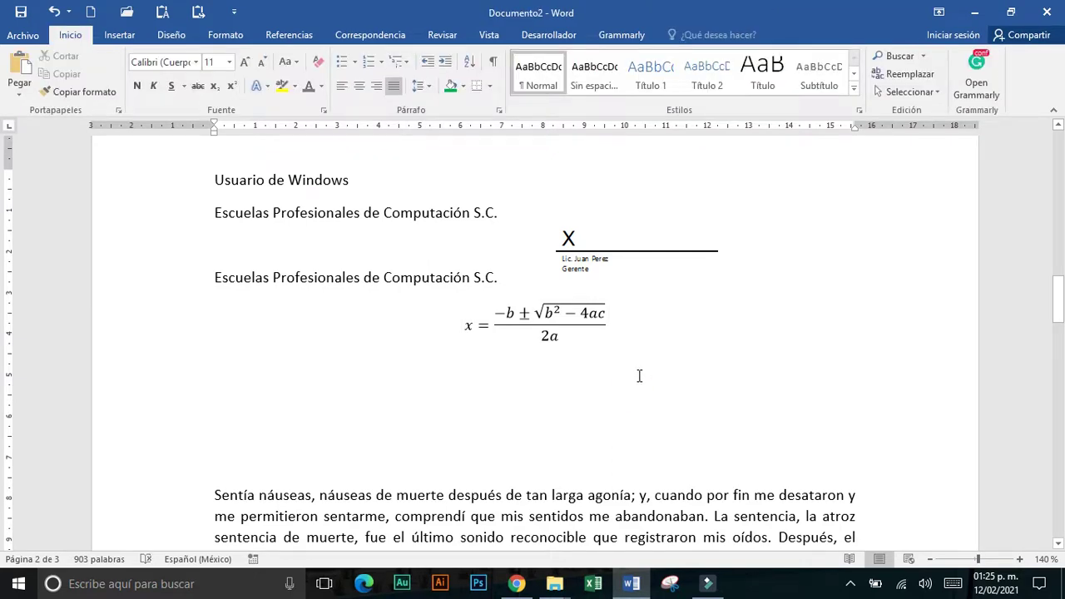
click(119, 35)
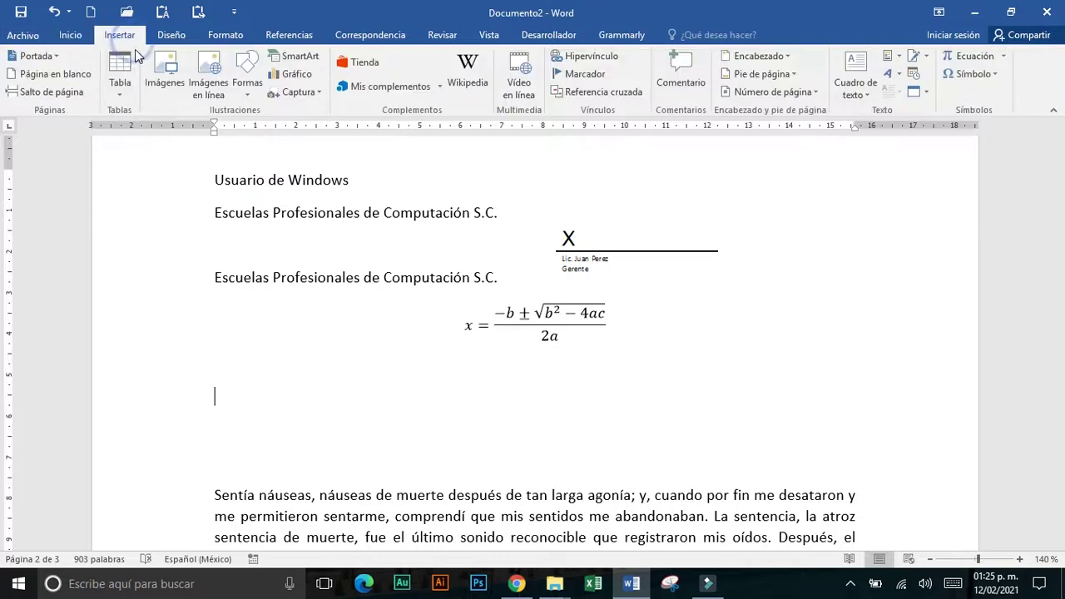
Start a new equation with a stacked fraction whose numerator is a square root
click(971, 56)
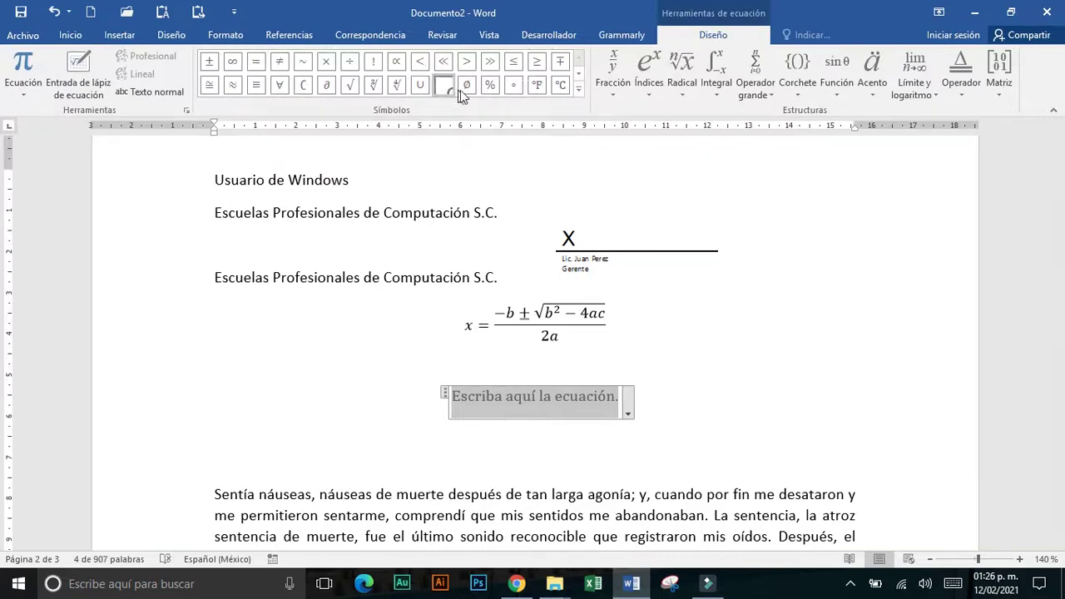
click(618, 96)
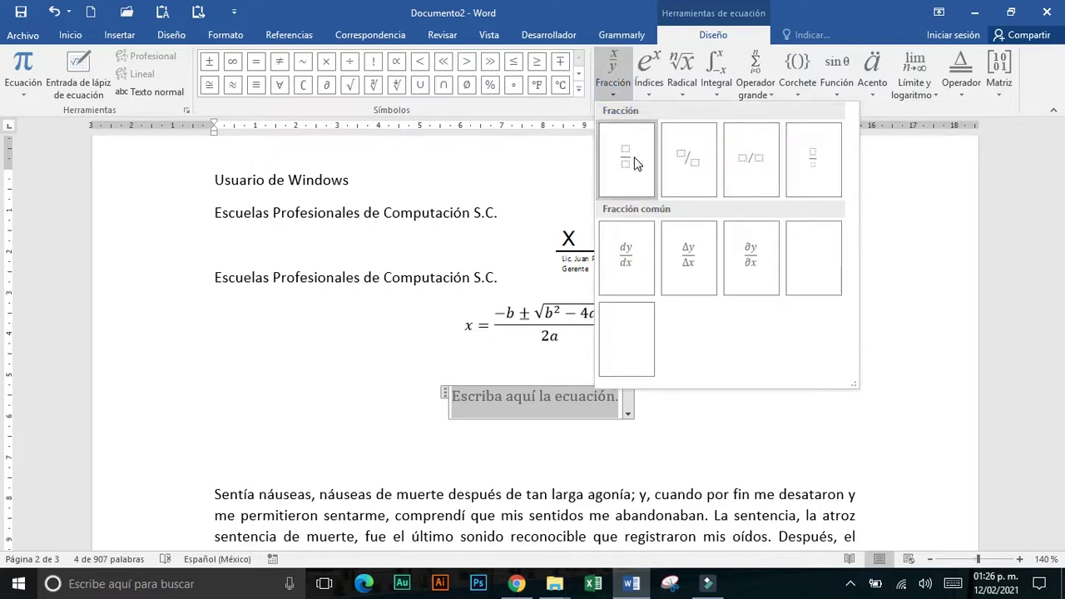
click(633, 161)
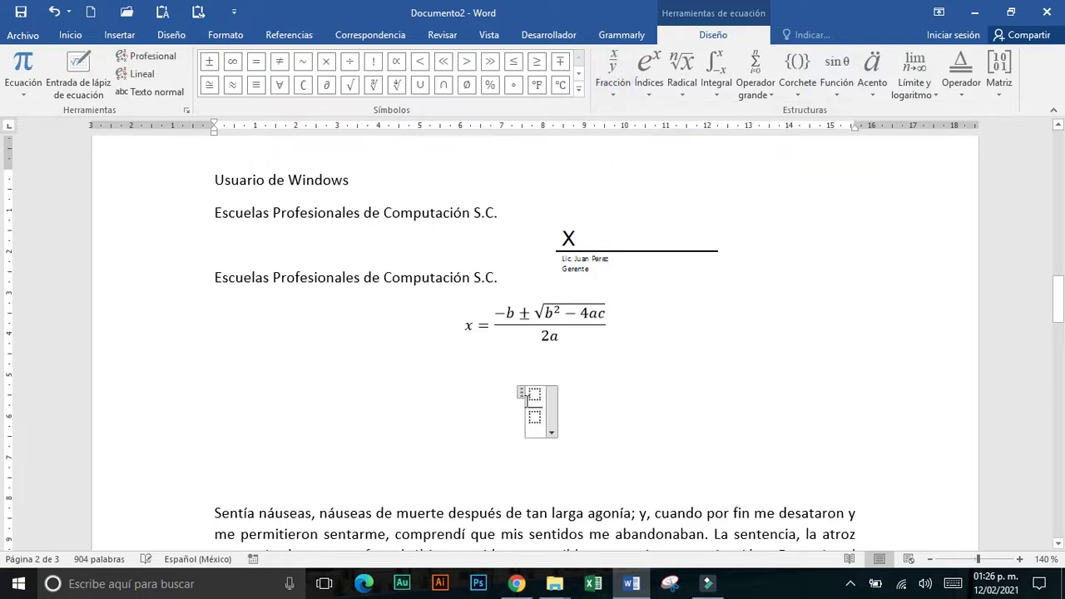
click(535, 396)
click(682, 73)
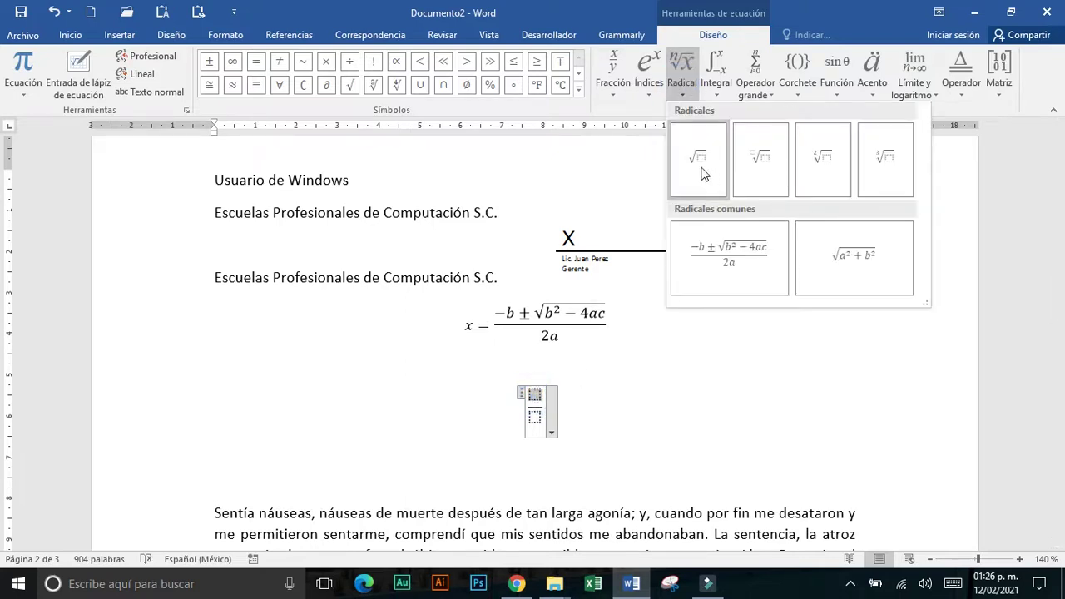
click(702, 173)
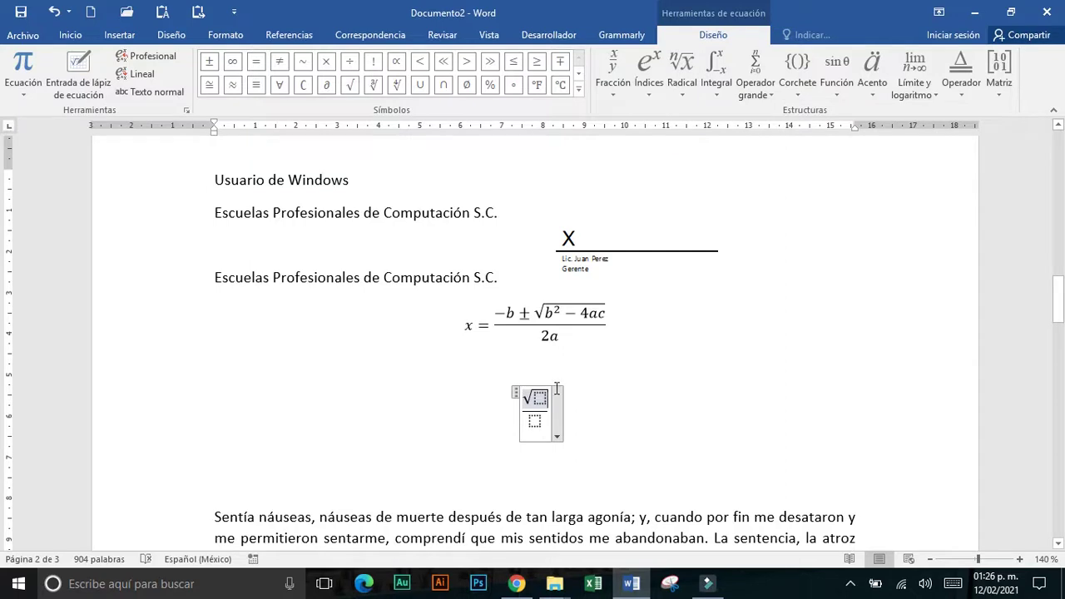
click(538, 400)
Put a summation of x 3 inside the square root
click(837, 94)
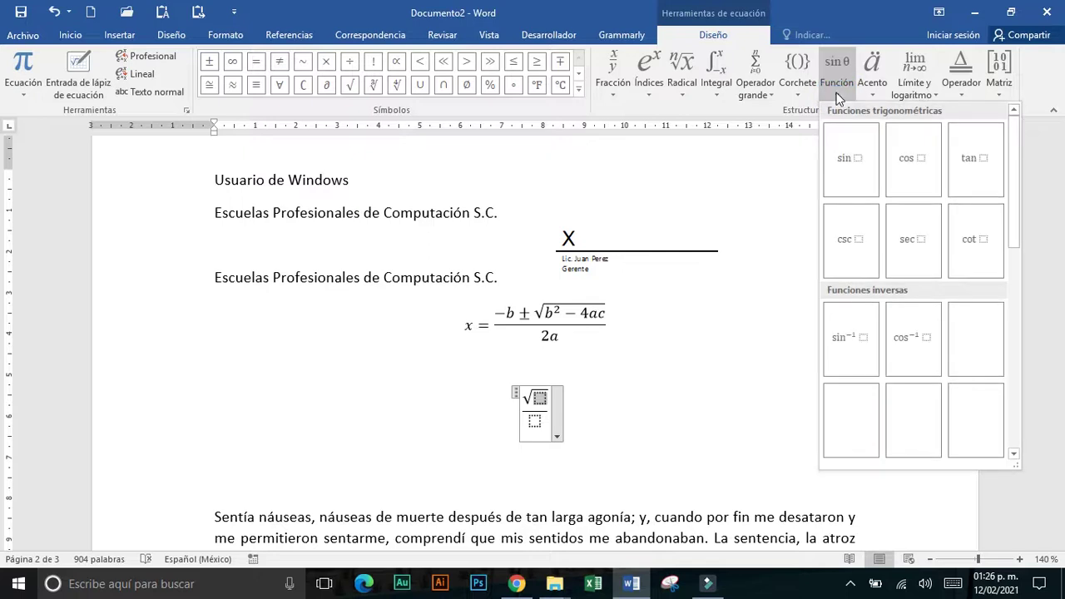
click(769, 96)
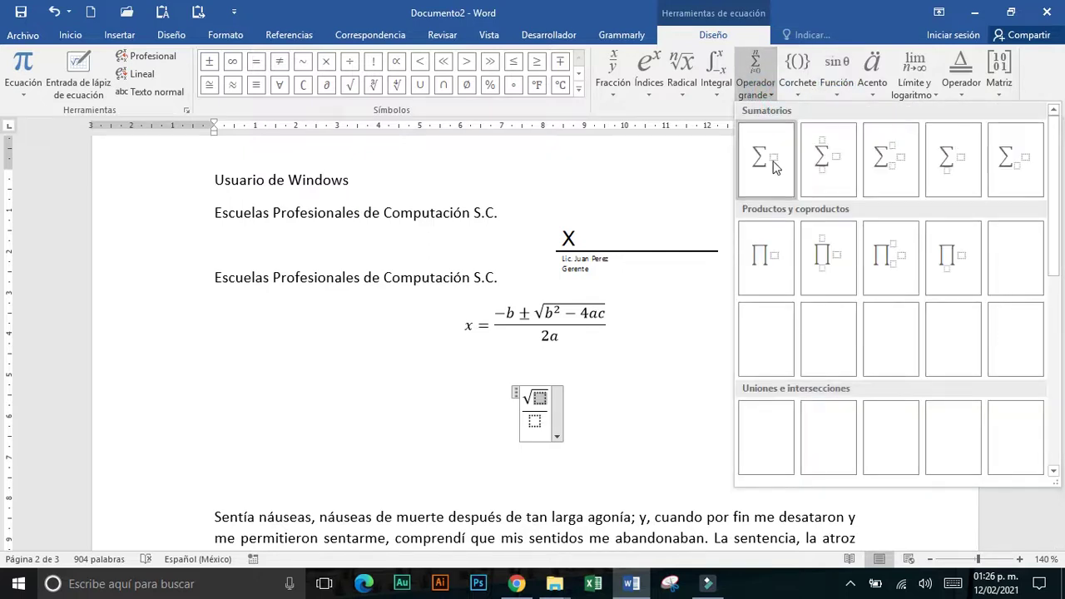
click(772, 162)
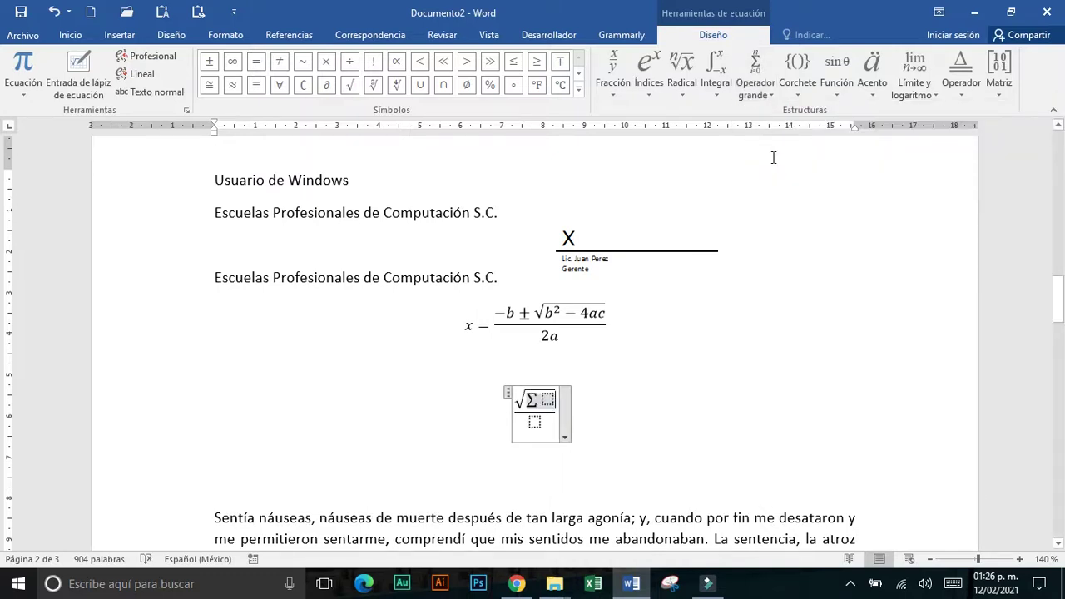
text(3)
key(Left)
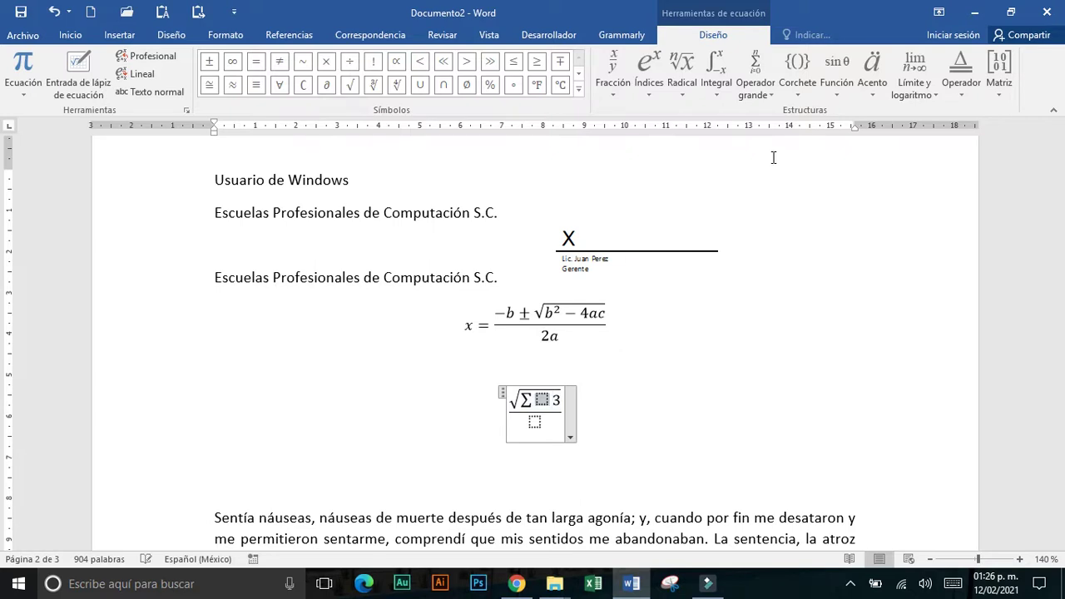
text(x)
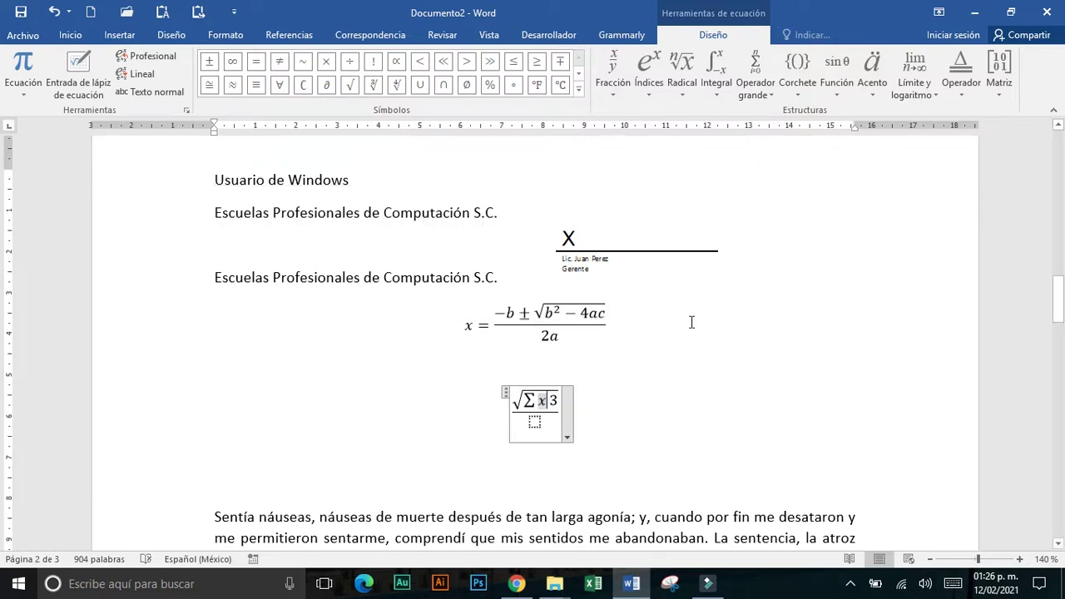
Set the fraction's denominator to δ from the symbols gallery and leave the equation
click(536, 424)
click(579, 92)
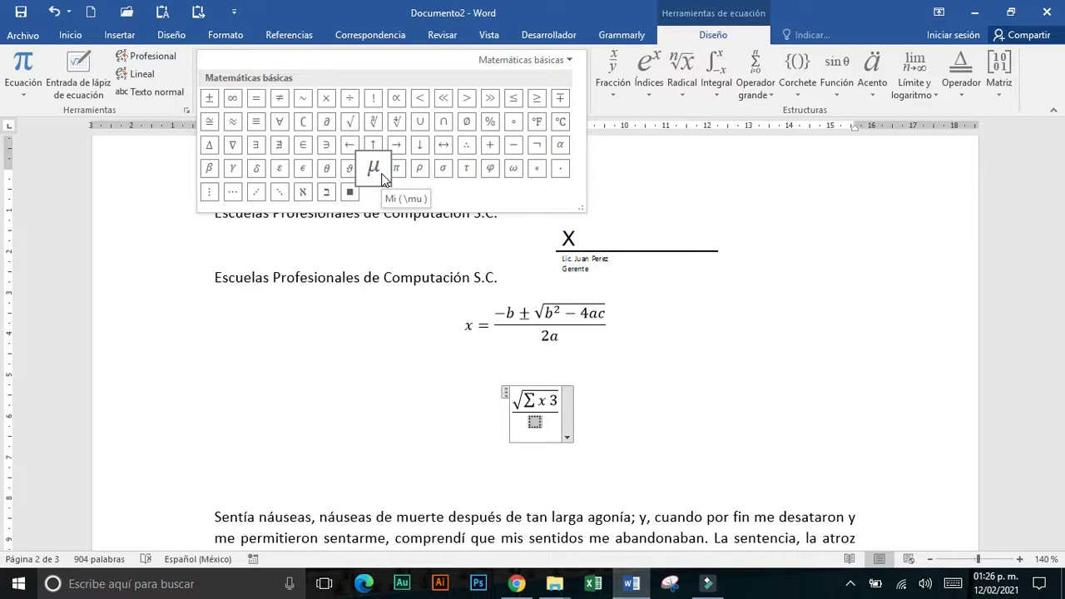
click(259, 170)
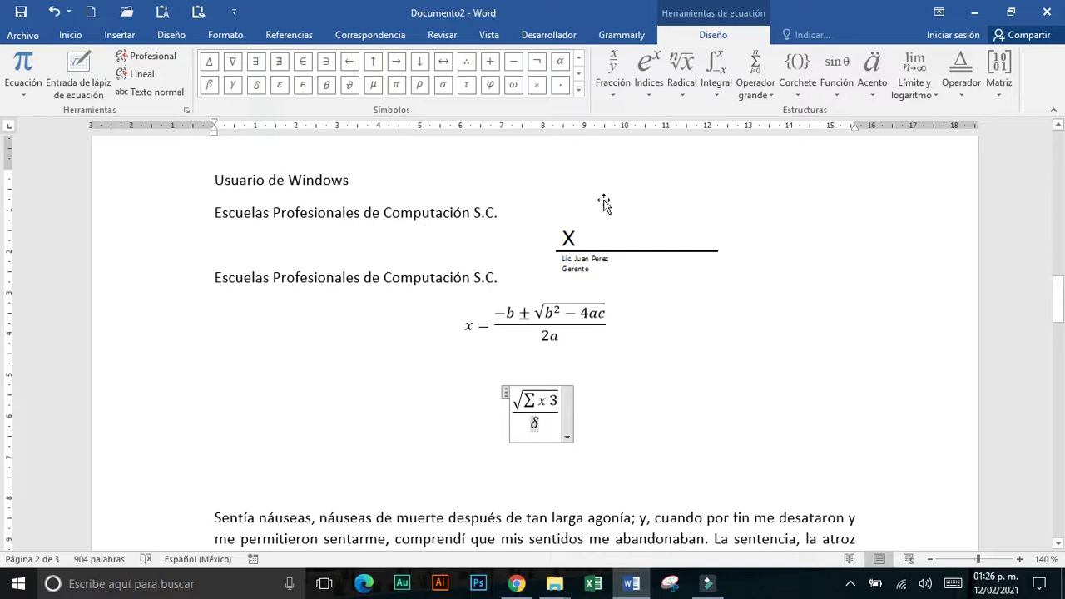
click(649, 415)
click(628, 445)
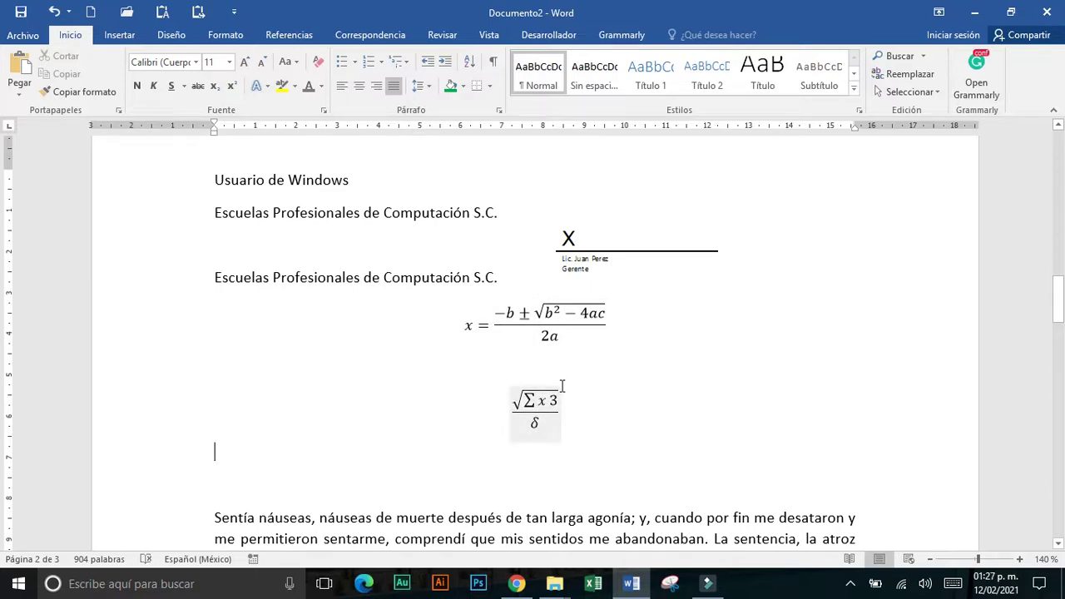
Insert a ↔ double arrow on the empty line below the equation, outside equation mode
click(119, 35)
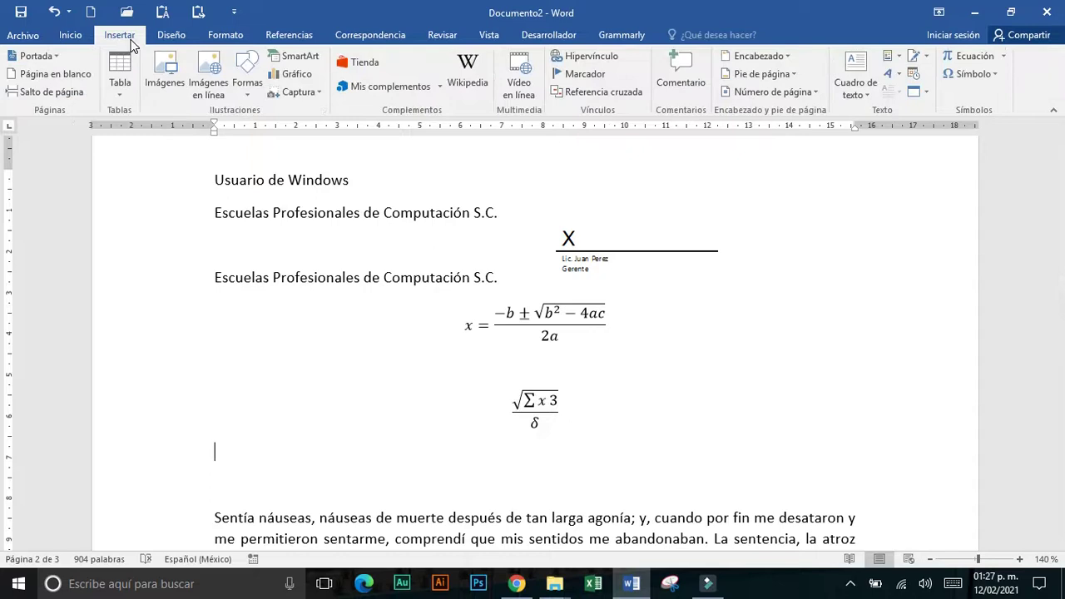
click(996, 74)
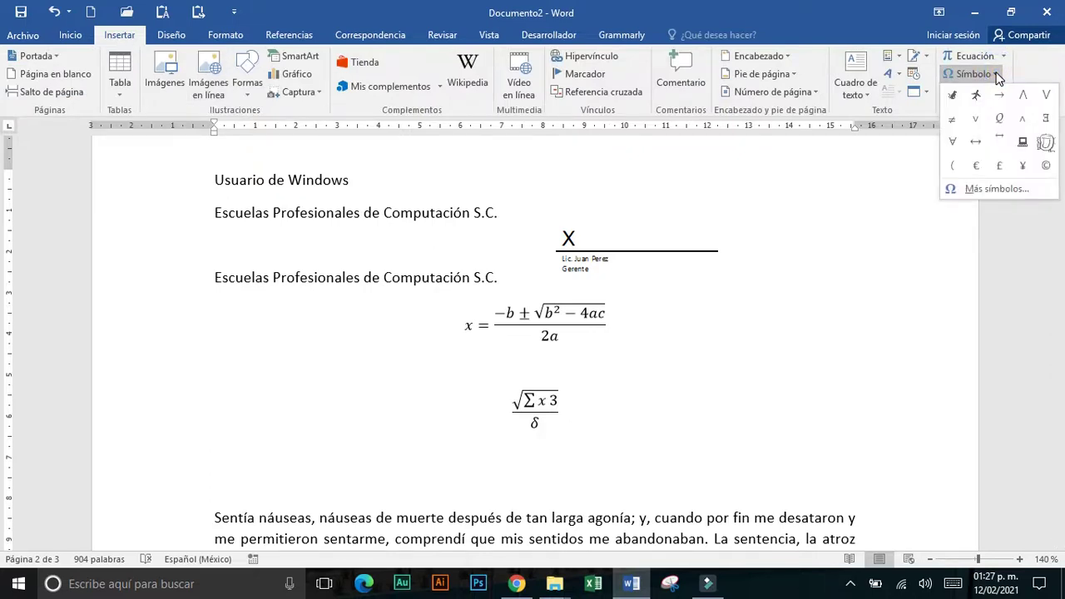
click(981, 144)
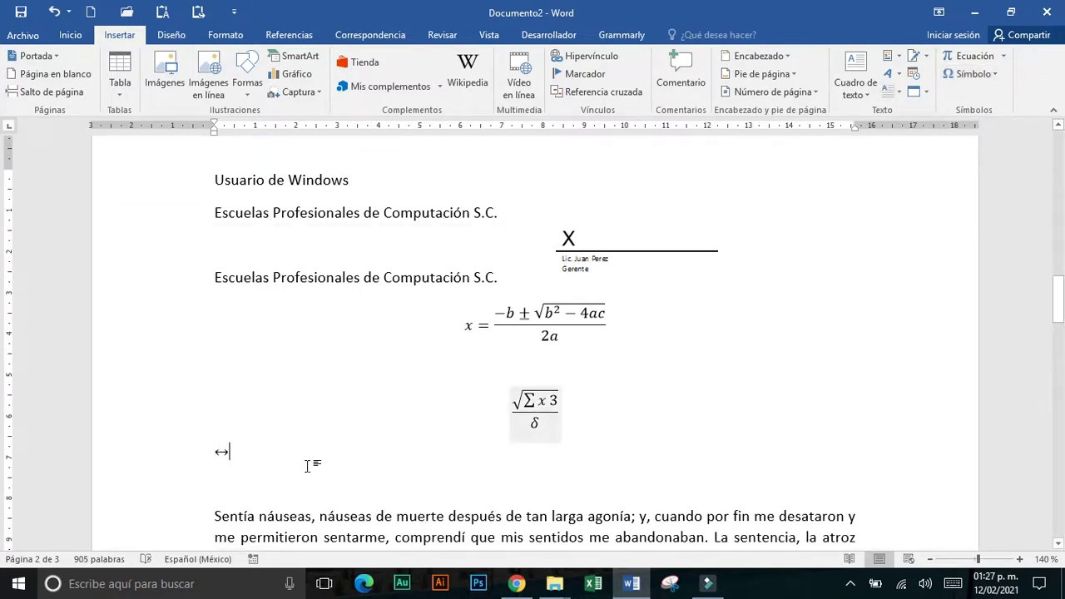
drag(307, 466, 197, 438)
key(alt+equal)
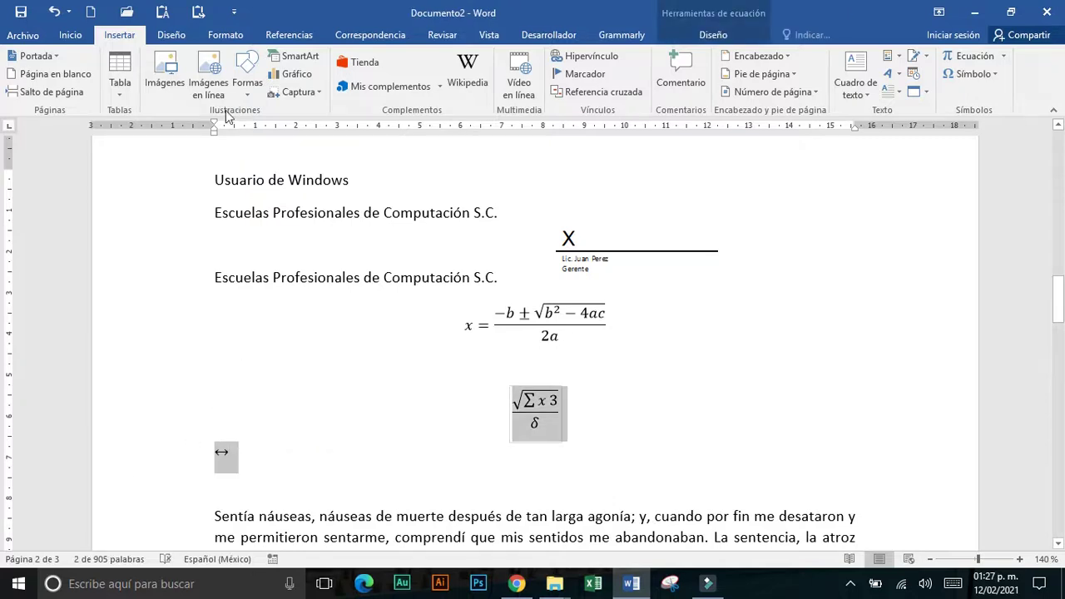
click(275, 477)
click(175, 445)
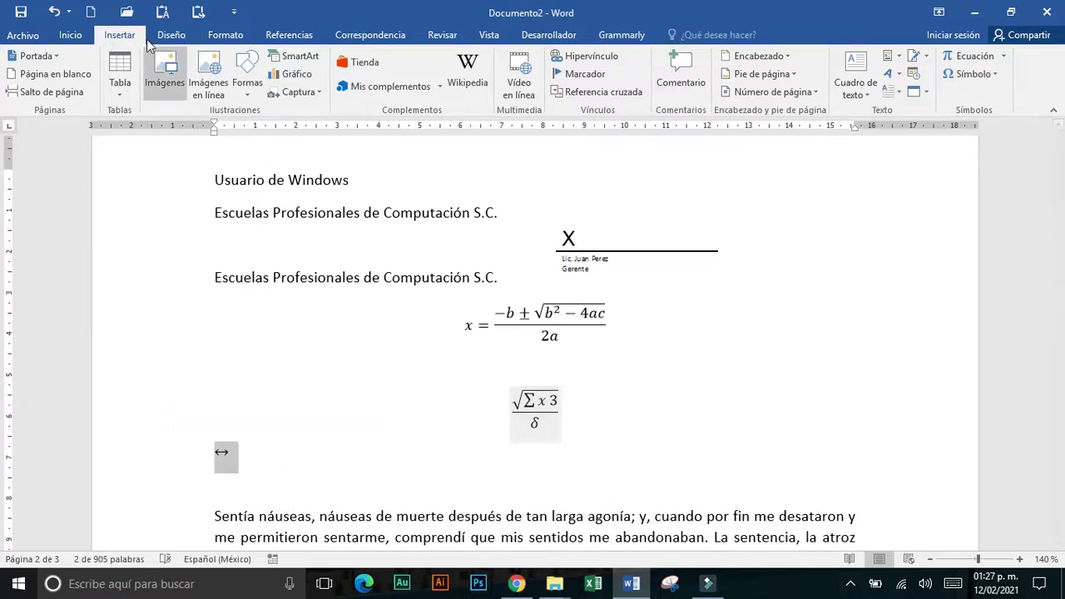
Enlarge the ↔ arrow to font size 26
click(90, 38)
click(244, 62)
click(244, 62)
click(244, 62)
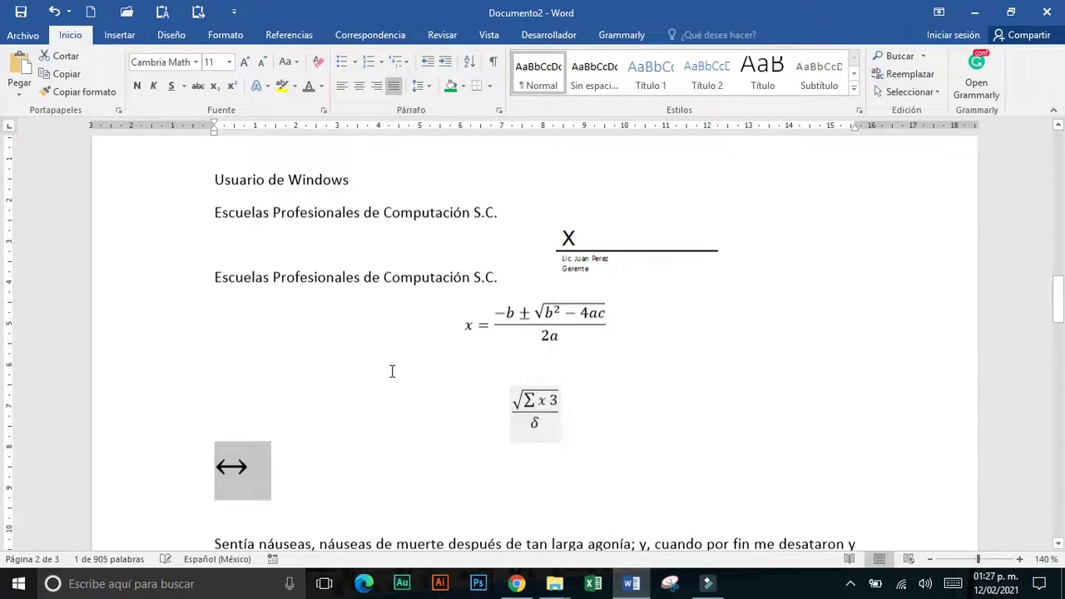
scroll(391, 366, down, 4)
click(259, 265)
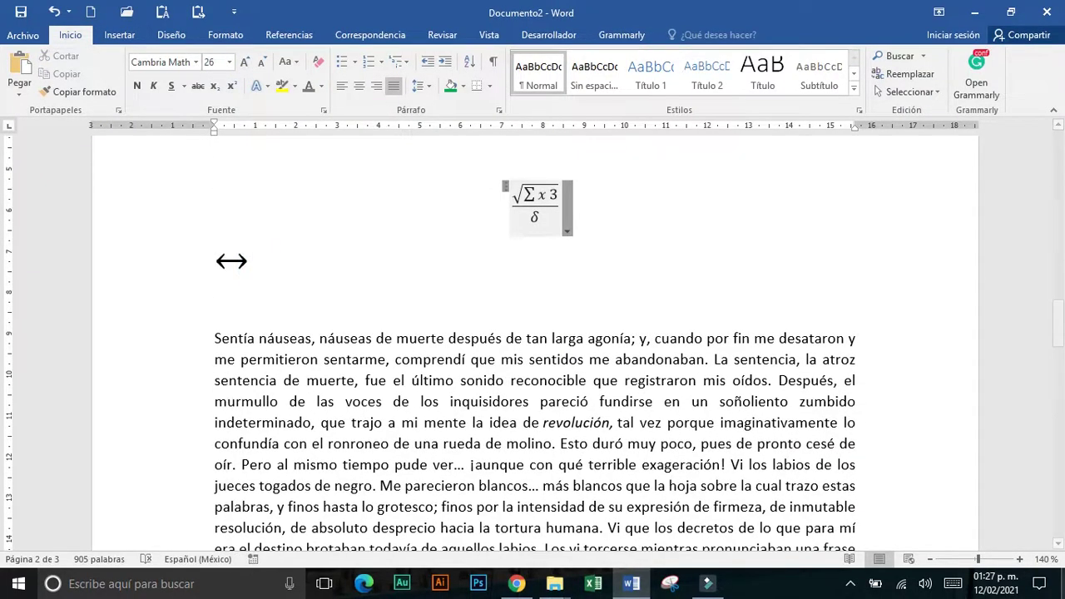
click(1020, 560)
click(1020, 559)
click(1021, 559)
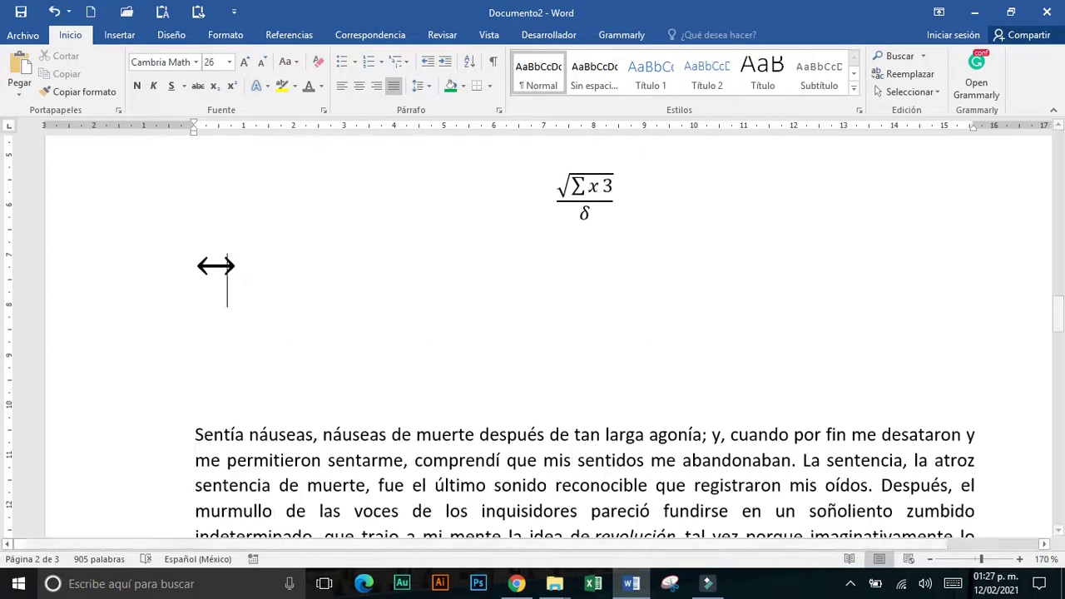
Add a line with ® © entered as (r) (c), then start another line below
key(Return)
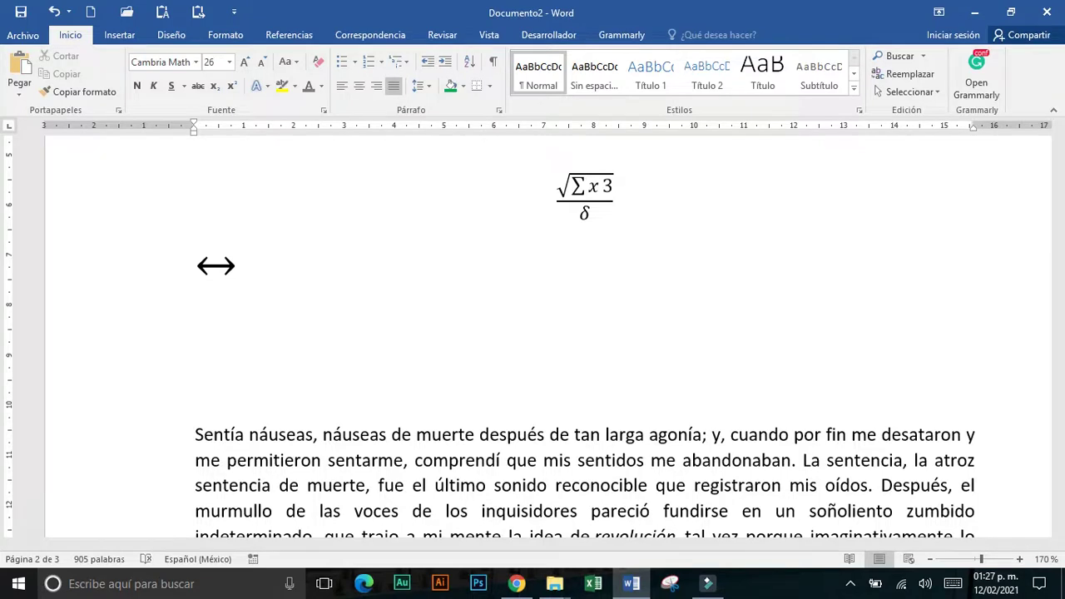
text((r))
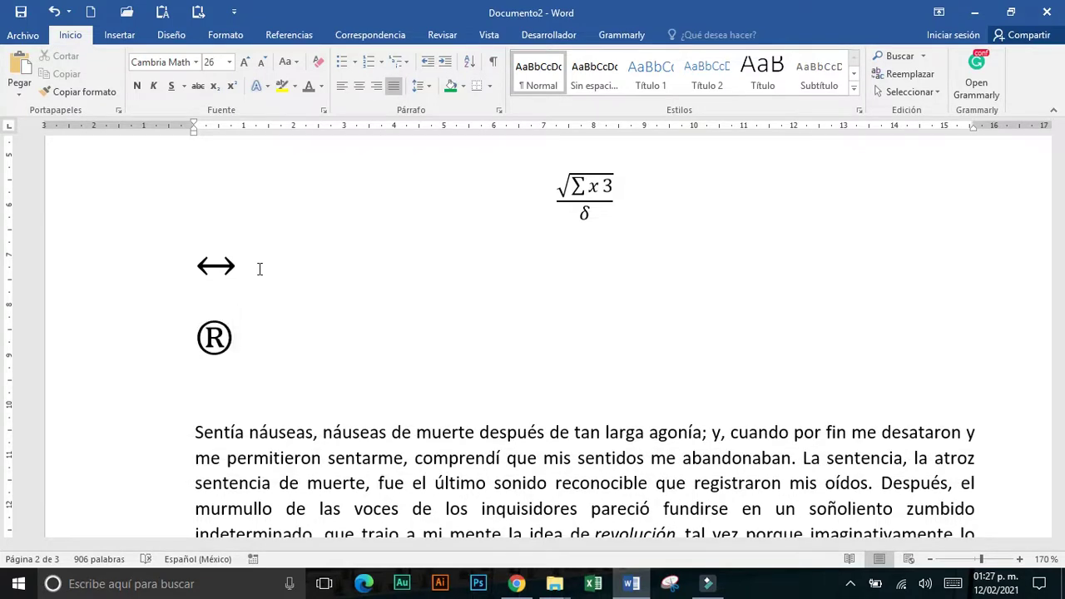
text( (c))
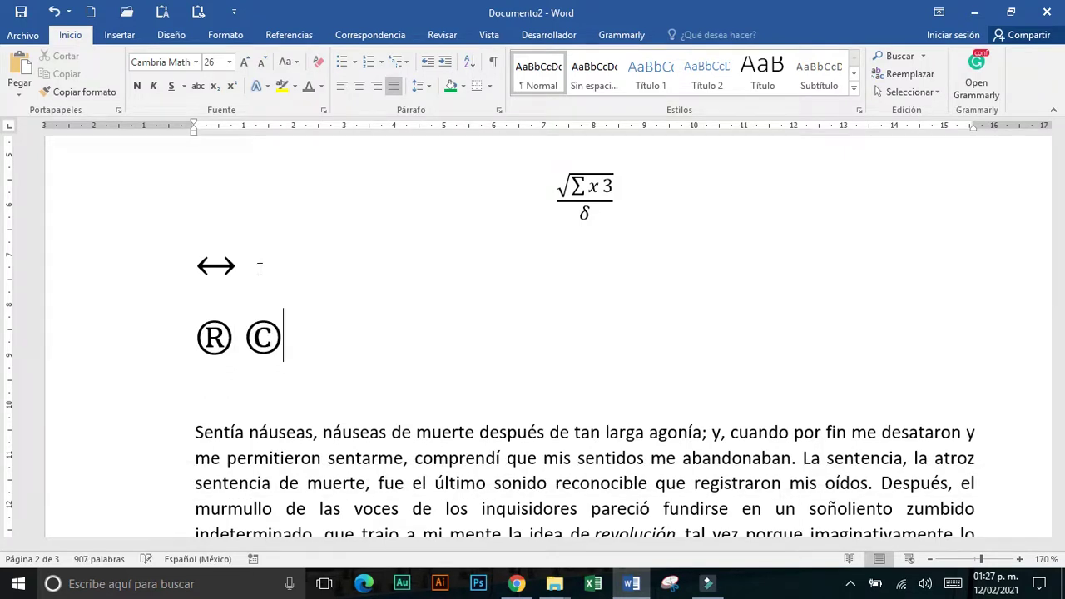
key(Return)
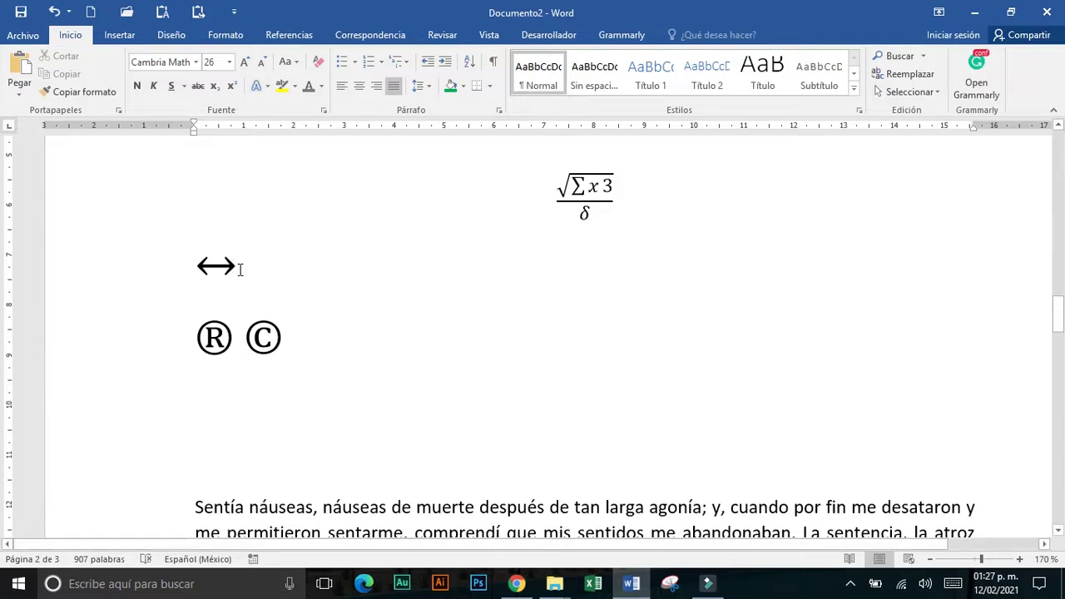
click(119, 36)
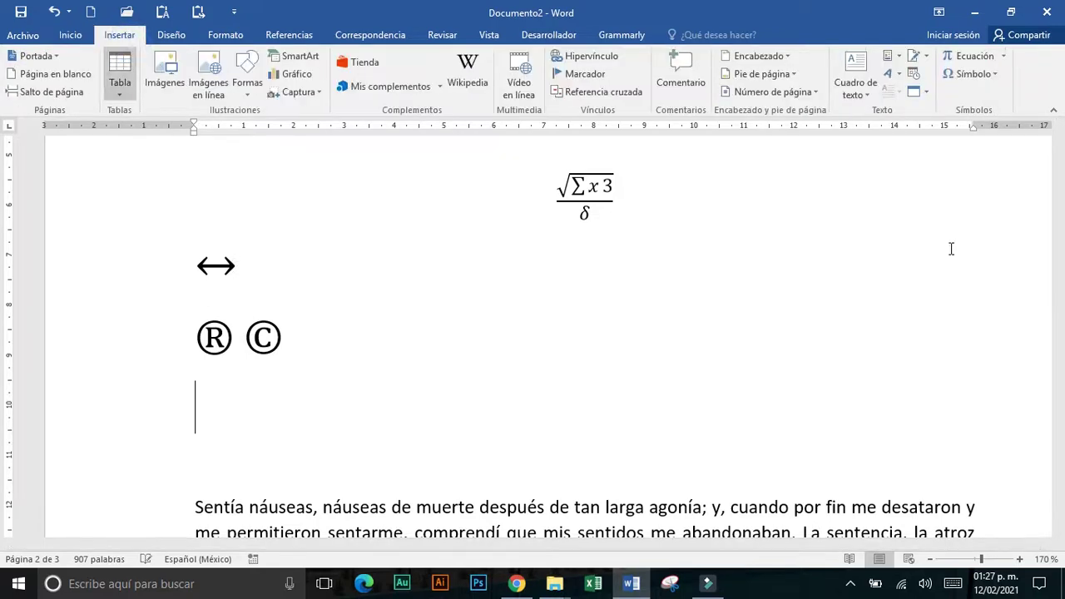
Insert a plus-minus sign (±) from the Arial font on the symbol line
click(976, 74)
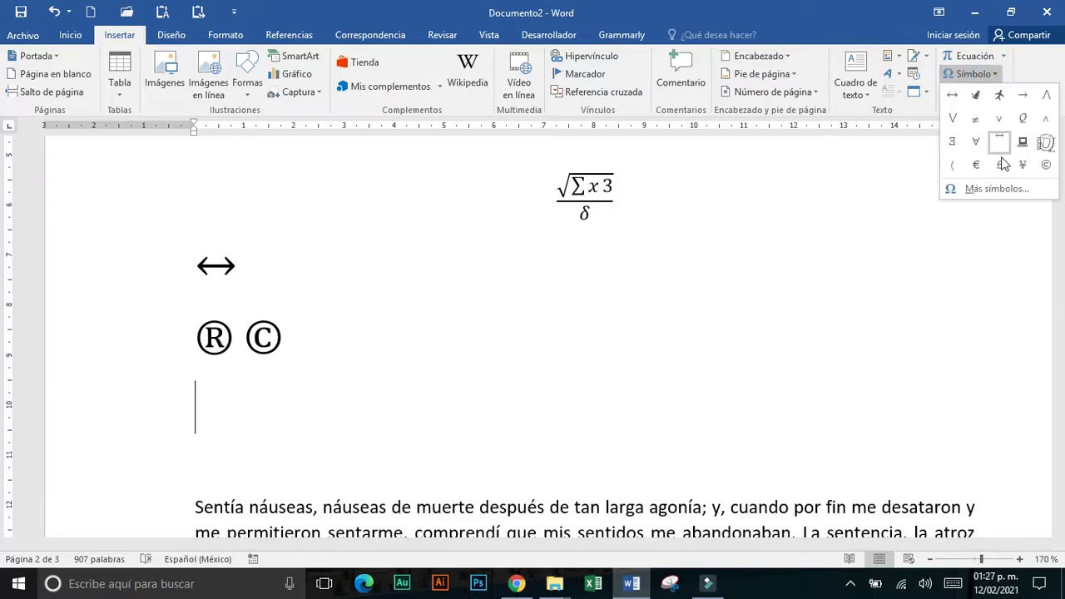
click(1003, 192)
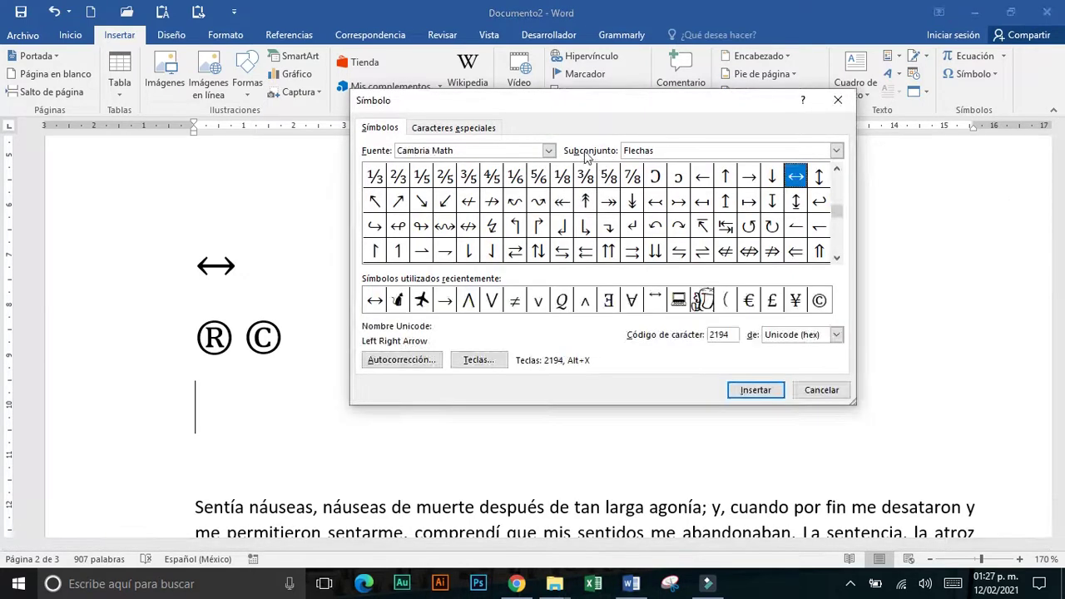
click(549, 151)
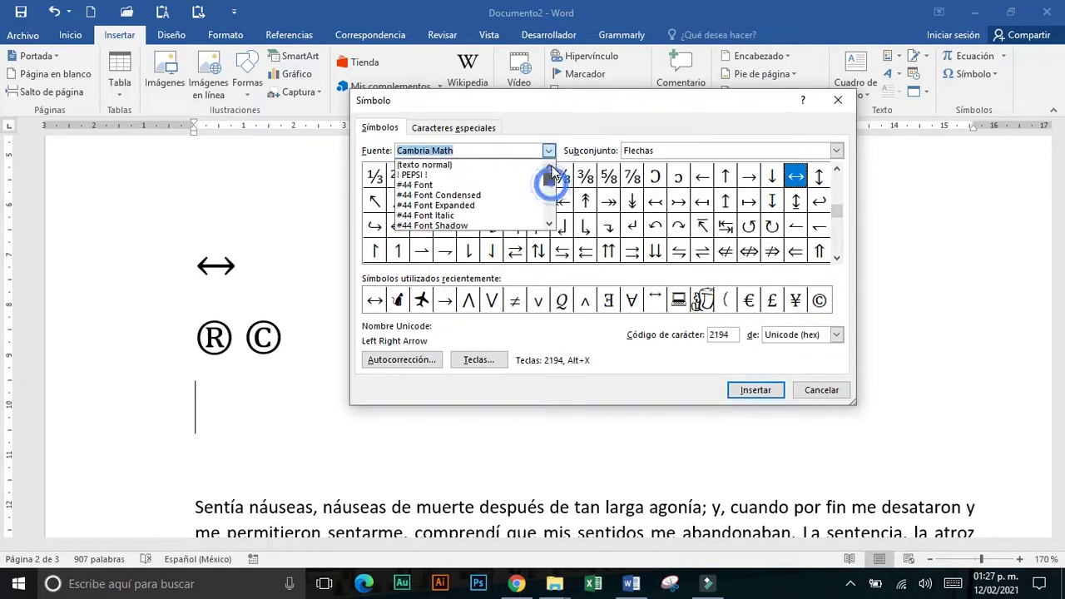
scroll(474, 200, down, 2)
scroll(474, 205, down, 2)
scroll(472, 204, down, 2)
scroll(472, 204, down, 1)
scroll(472, 203, down, 1)
scroll(472, 203, down, 1)
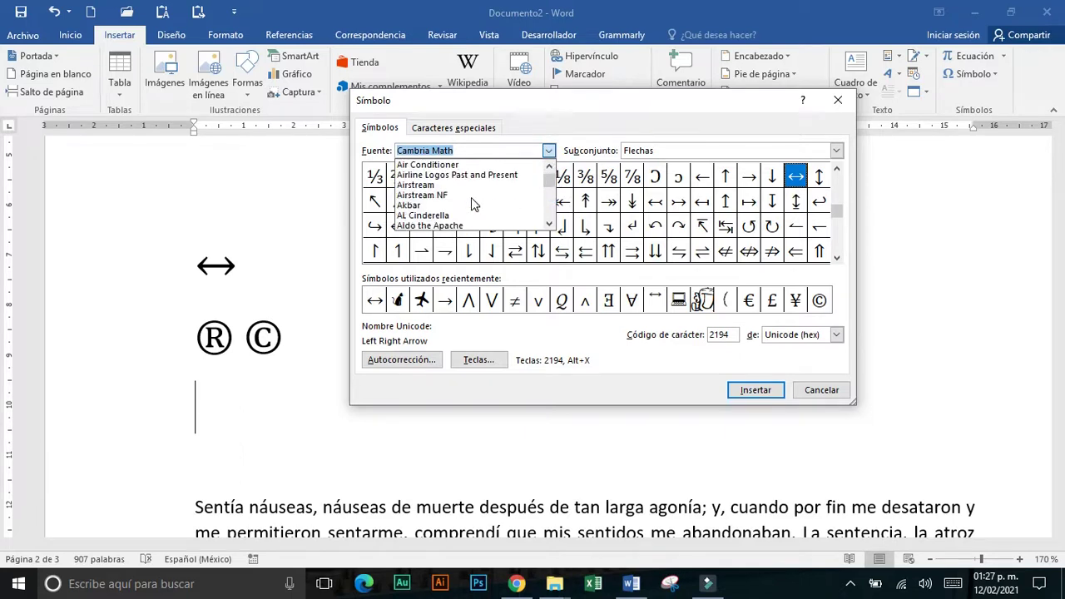
scroll(472, 204, down, 1)
scroll(472, 204, up, 1)
scroll(472, 204, down, 3)
click(428, 215)
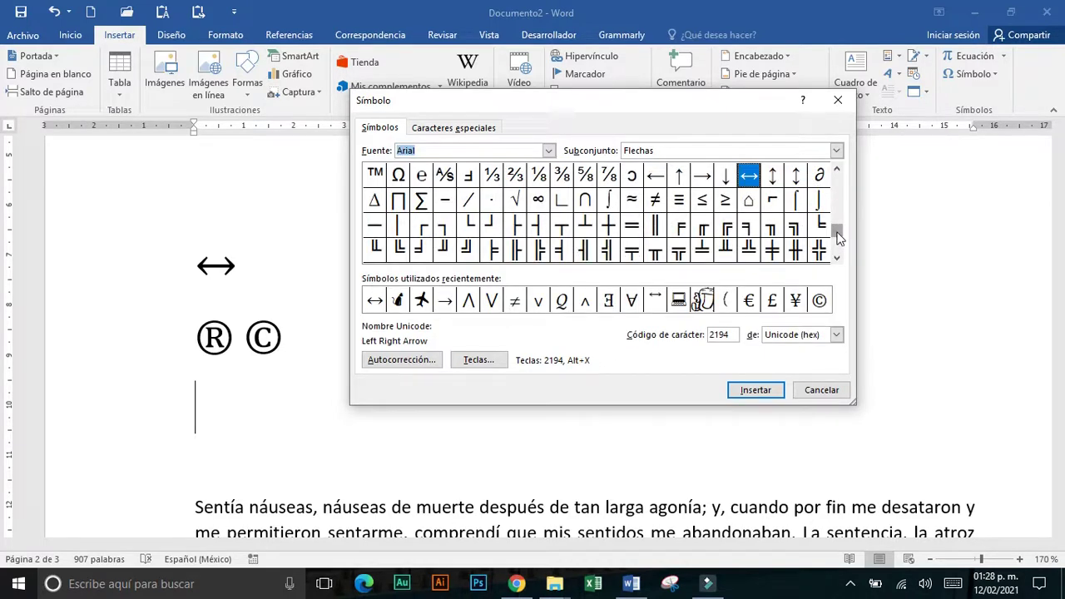
drag(837, 231, 836, 179)
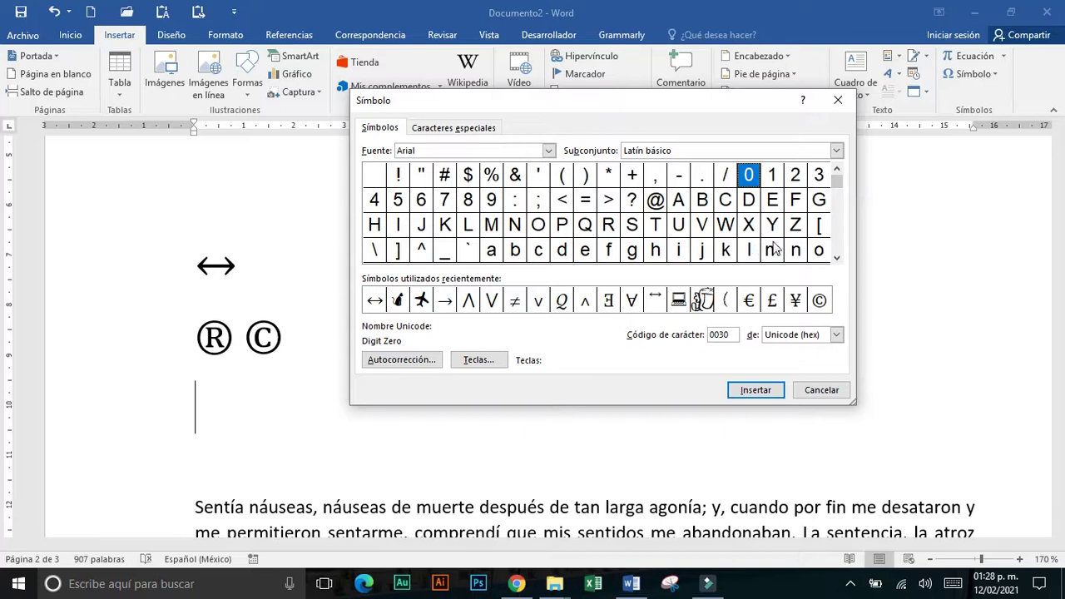
double_click(837, 257)
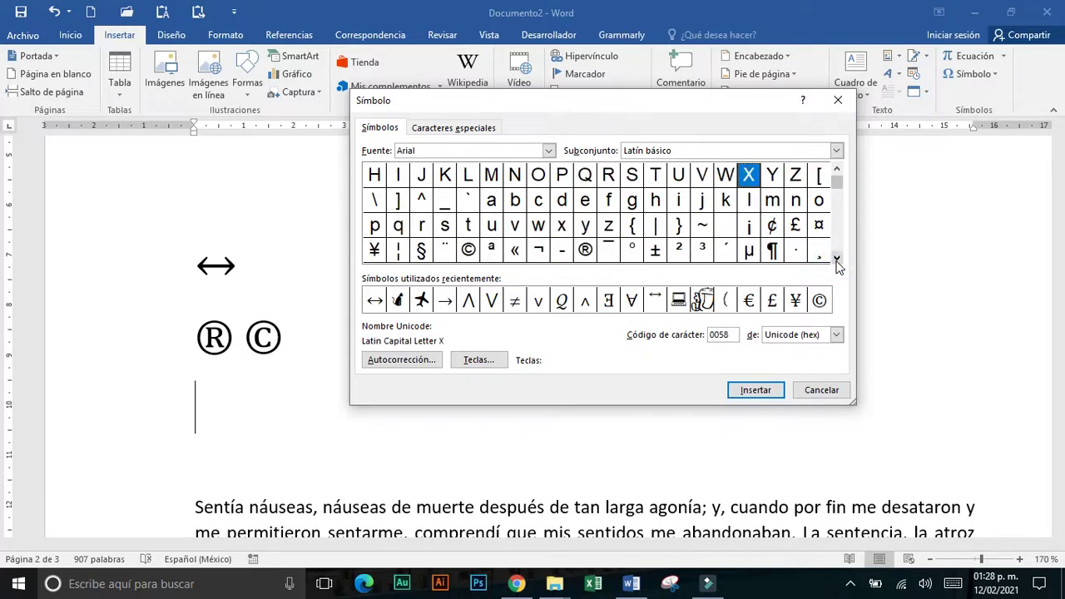
click(837, 259)
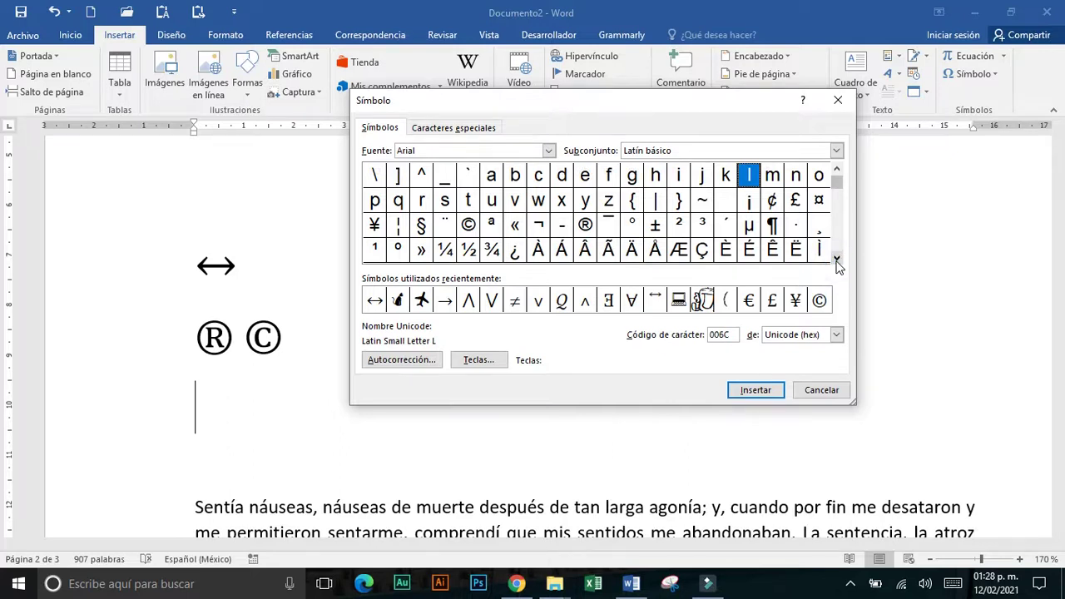
click(656, 225)
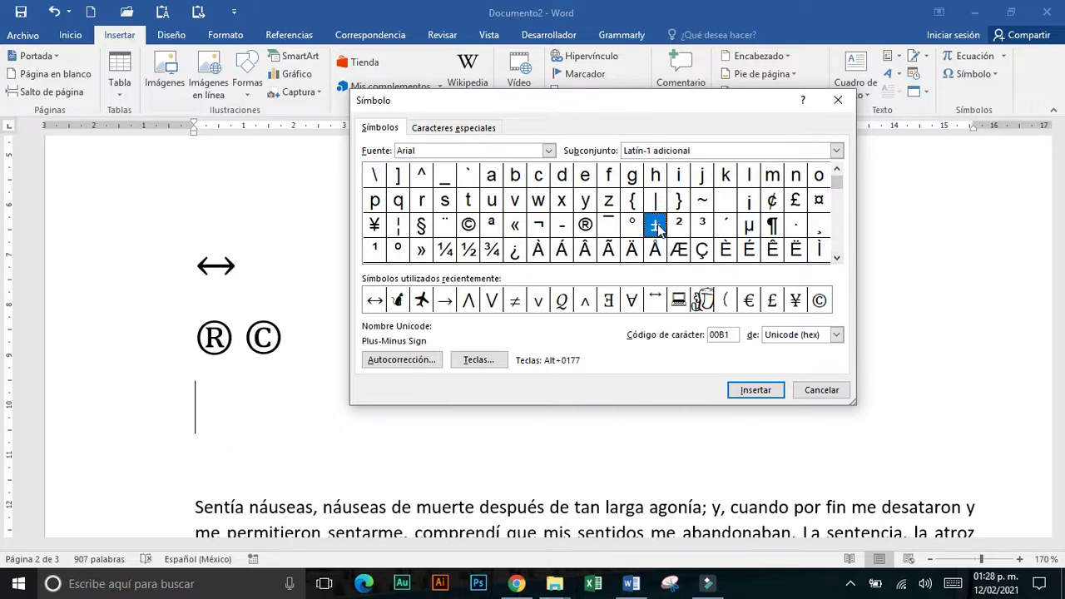
click(741, 389)
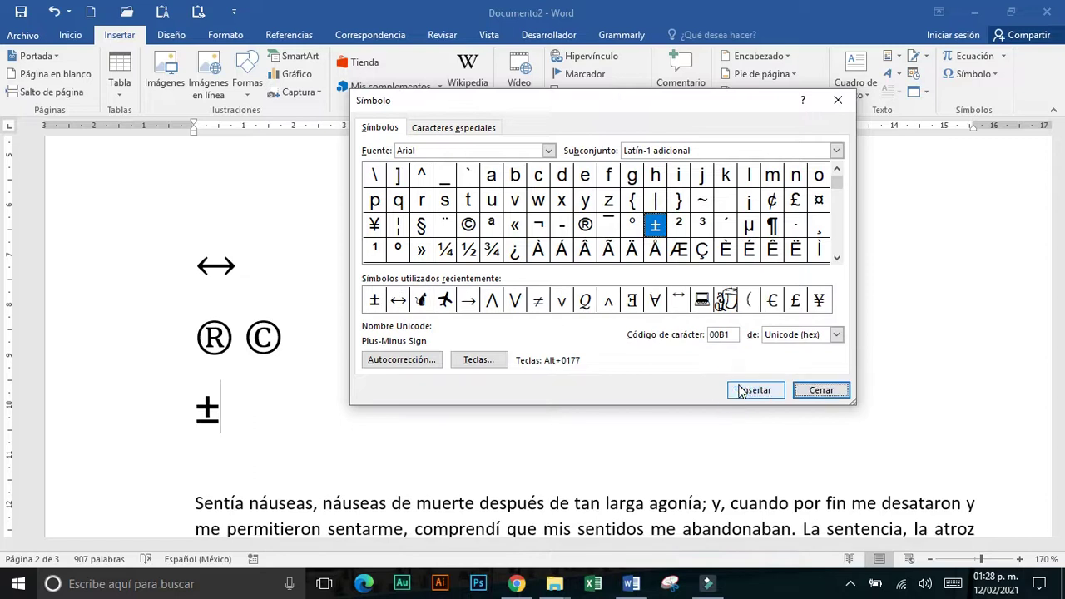
key(Escape)
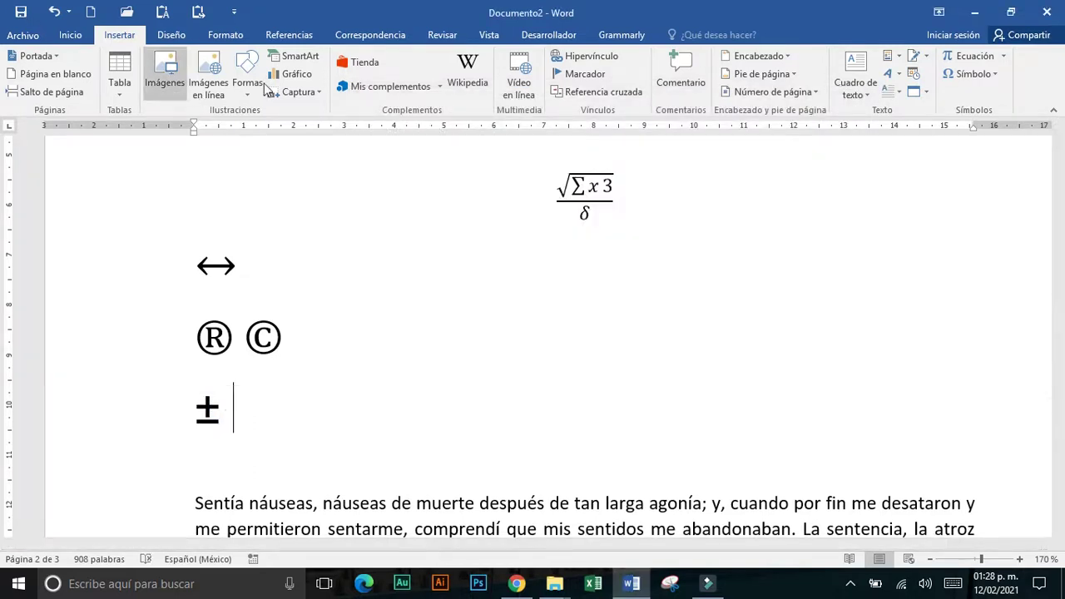
Add Wingdings skull, airplane and crescent glyphs after the plus-minus sign
click(994, 74)
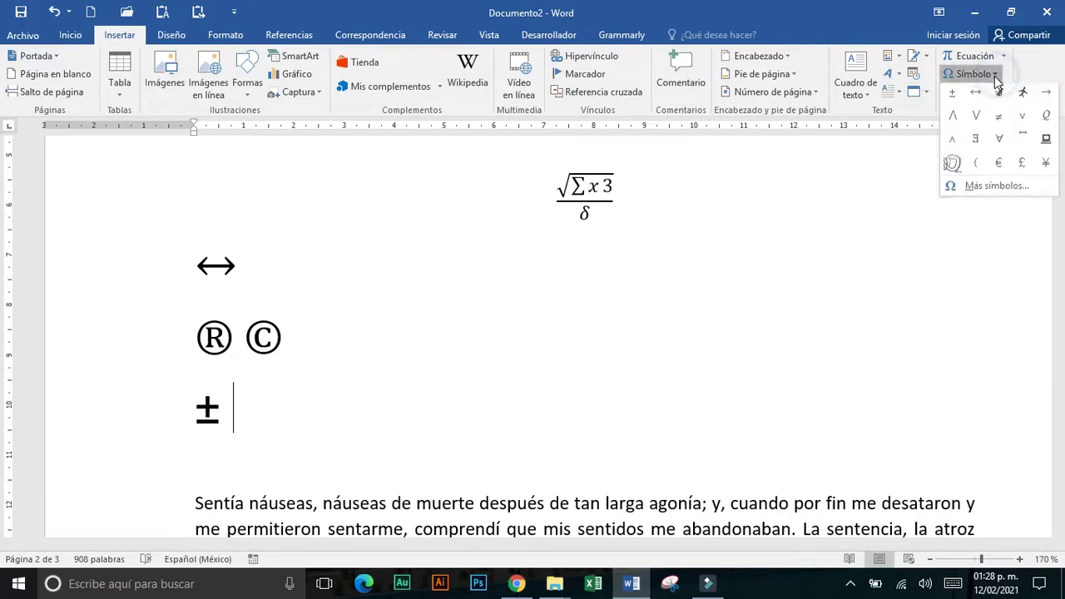
click(980, 188)
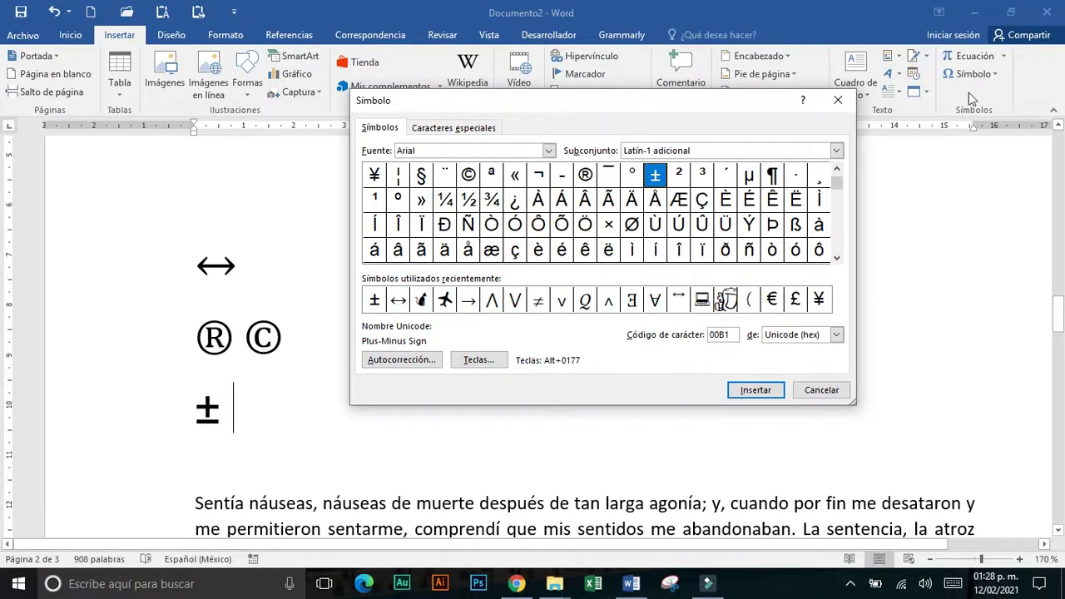
click(548, 151)
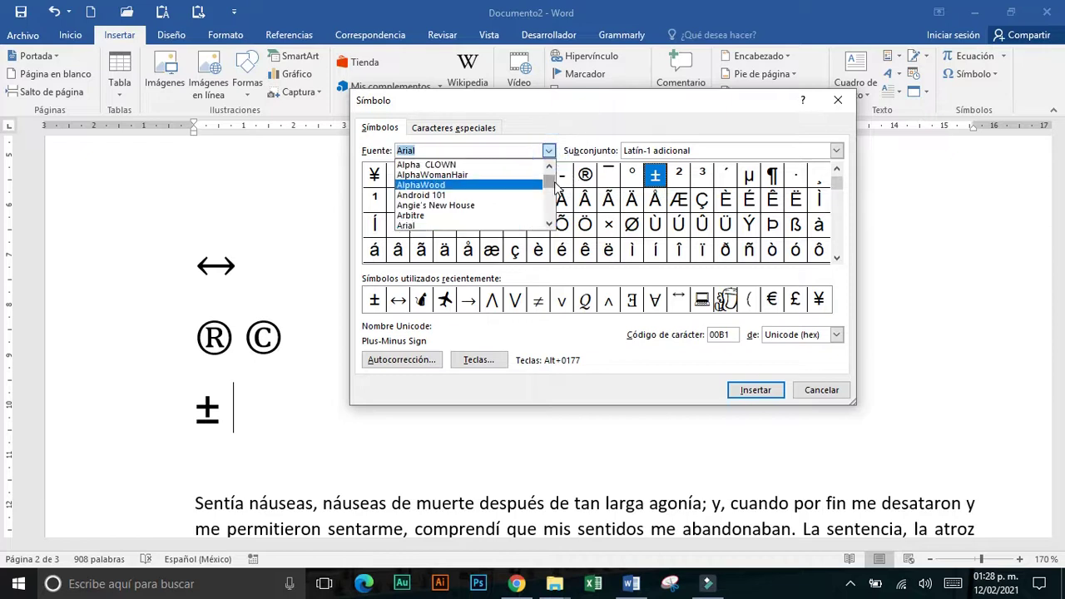
scroll(556, 187, down, 20)
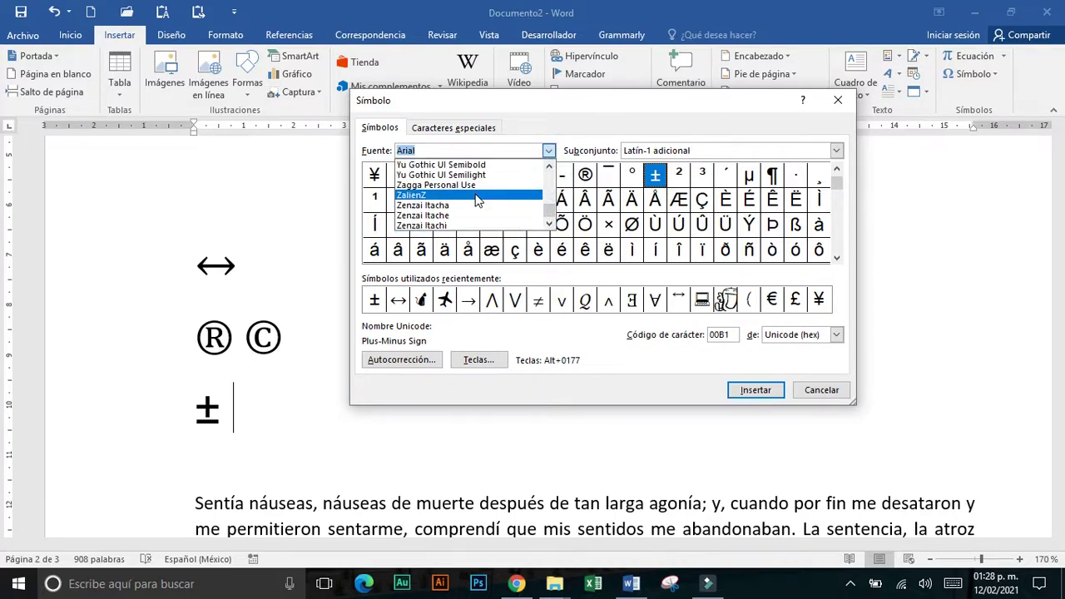
scroll(477, 200, up, 2)
scroll(477, 200, up, 1)
scroll(477, 201, up, 2)
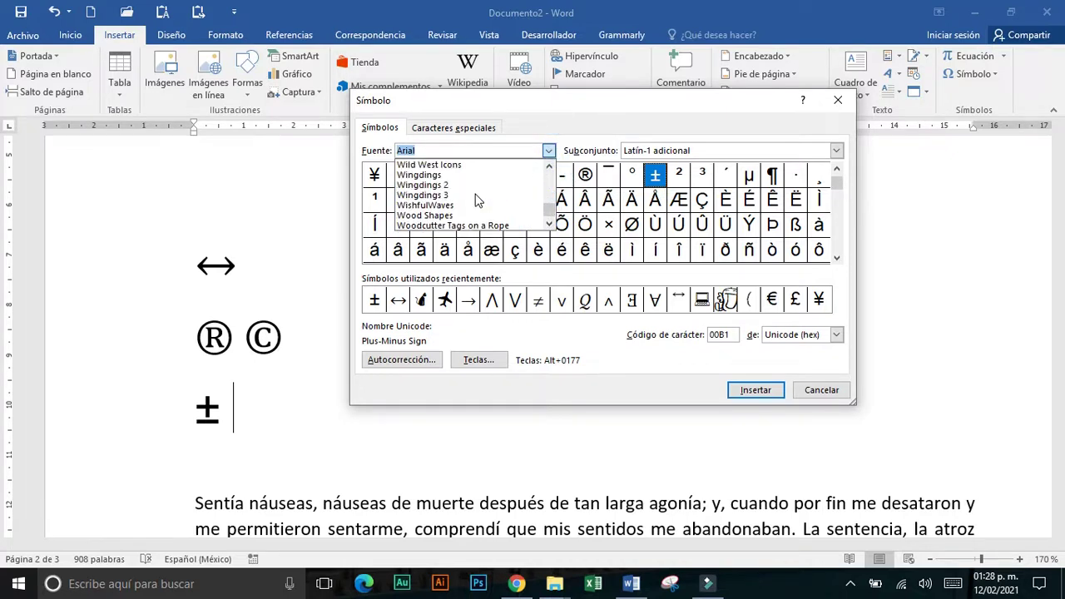
click(460, 176)
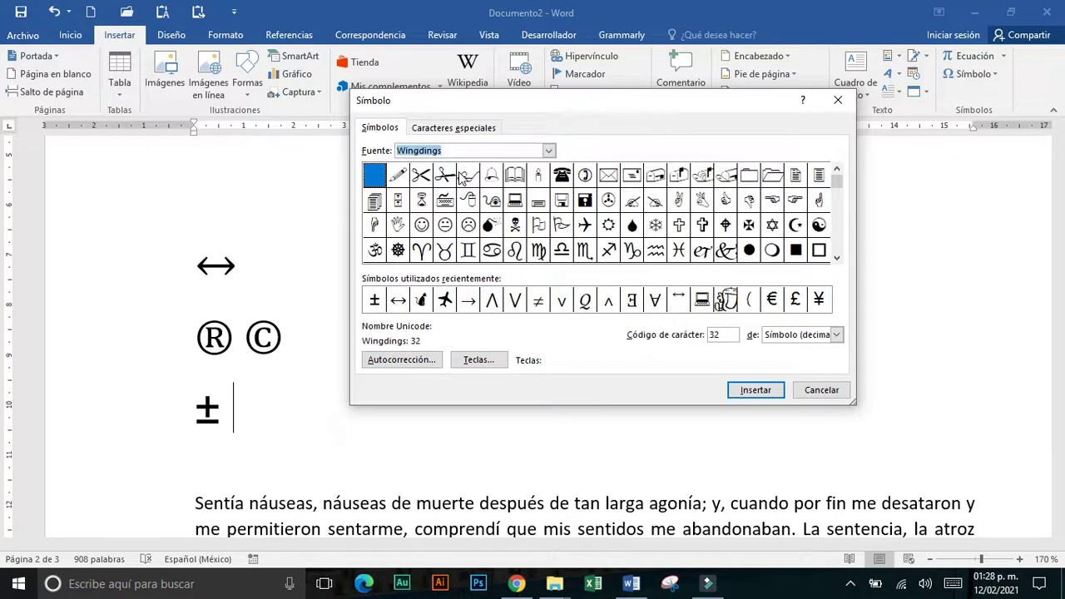
click(515, 225)
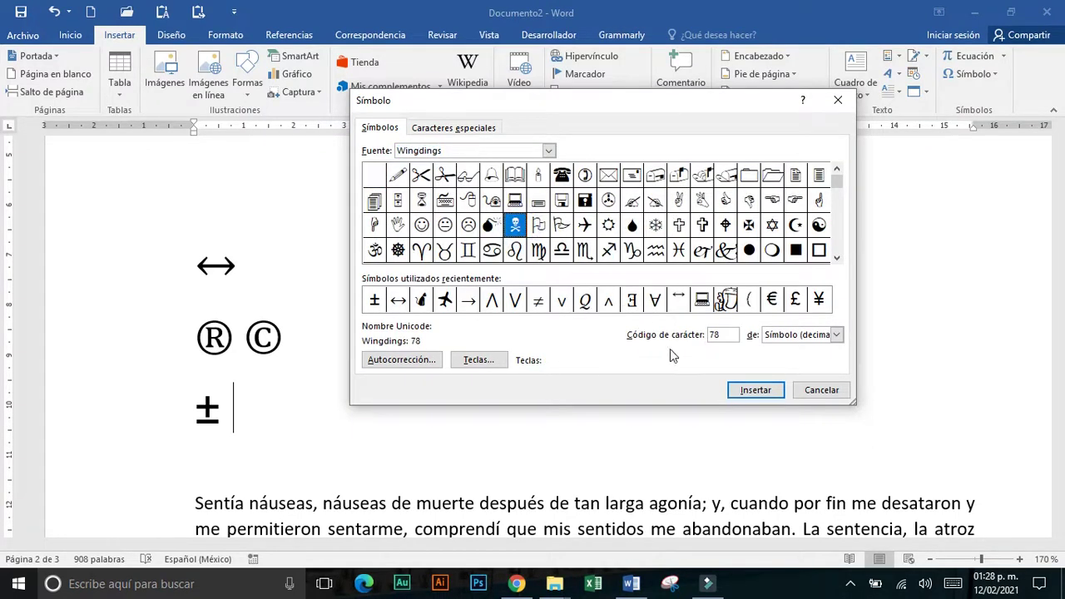
click(754, 389)
click(585, 225)
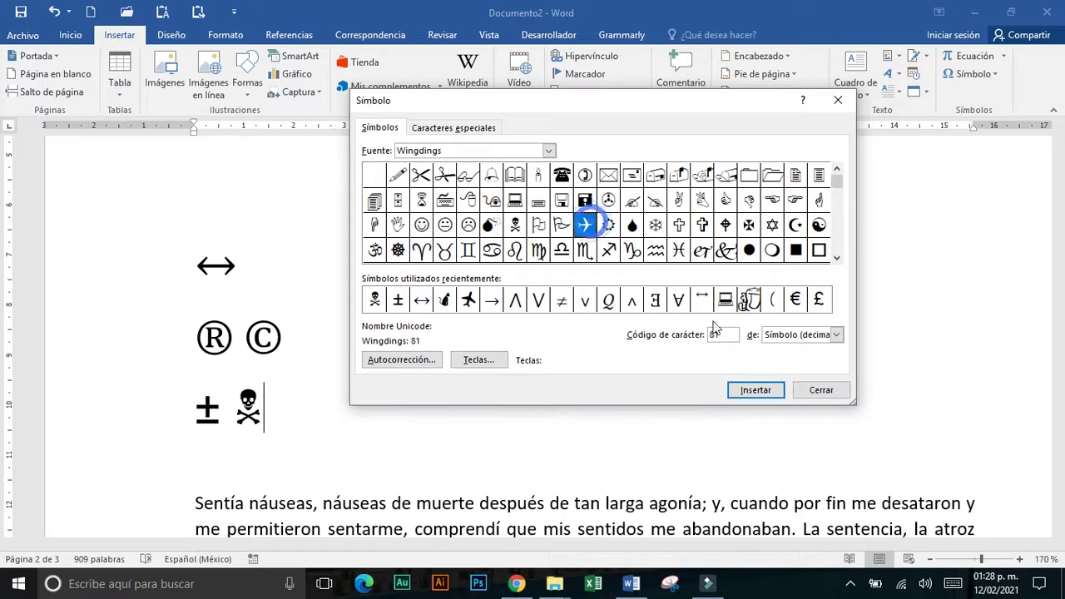
click(756, 390)
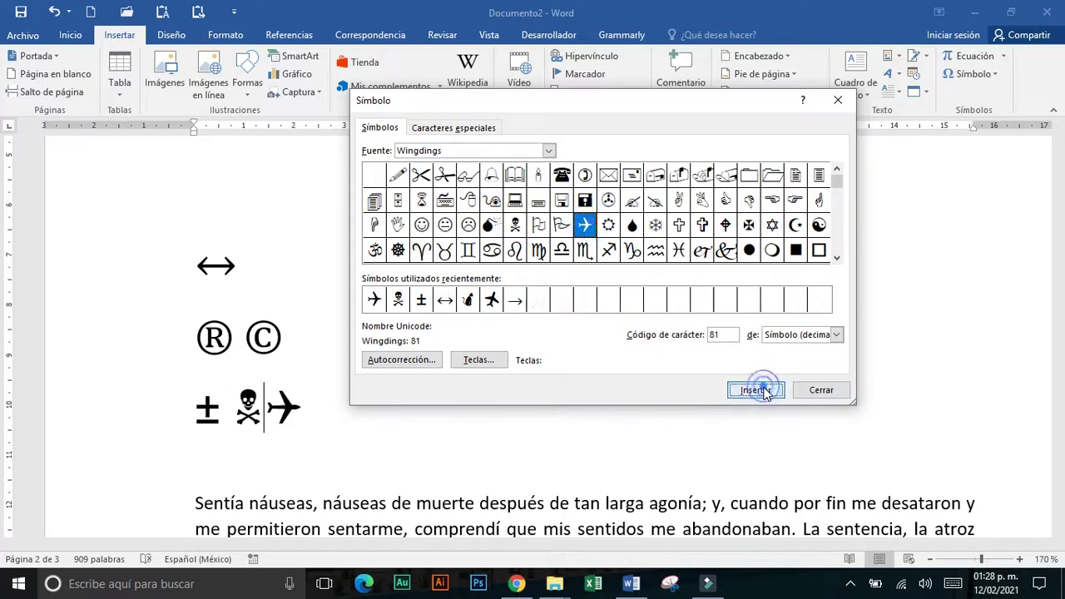
click(794, 226)
click(756, 389)
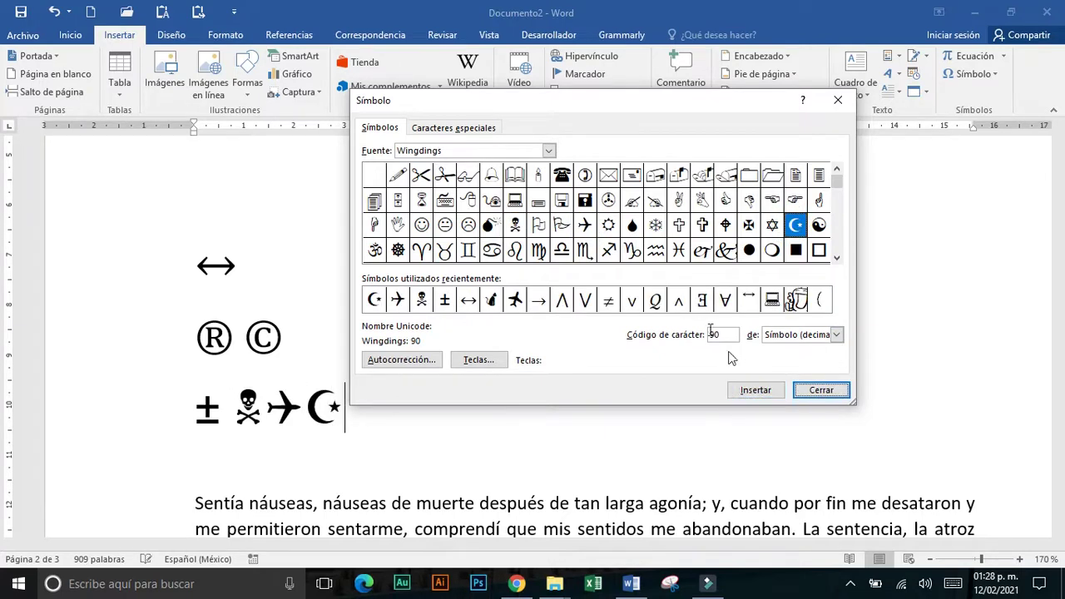
Add a small Webdings plane and a double-arrow glyph after the crescent
click(547, 150)
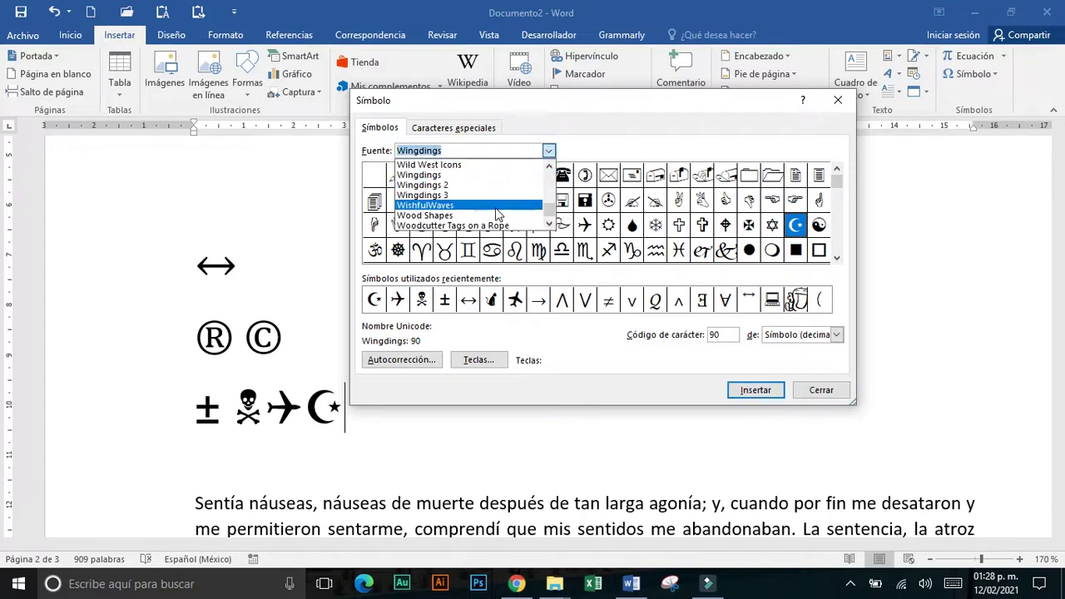
scroll(495, 215, up, 1)
scroll(494, 209, up, 1)
scroll(483, 200, up, 1)
click(468, 175)
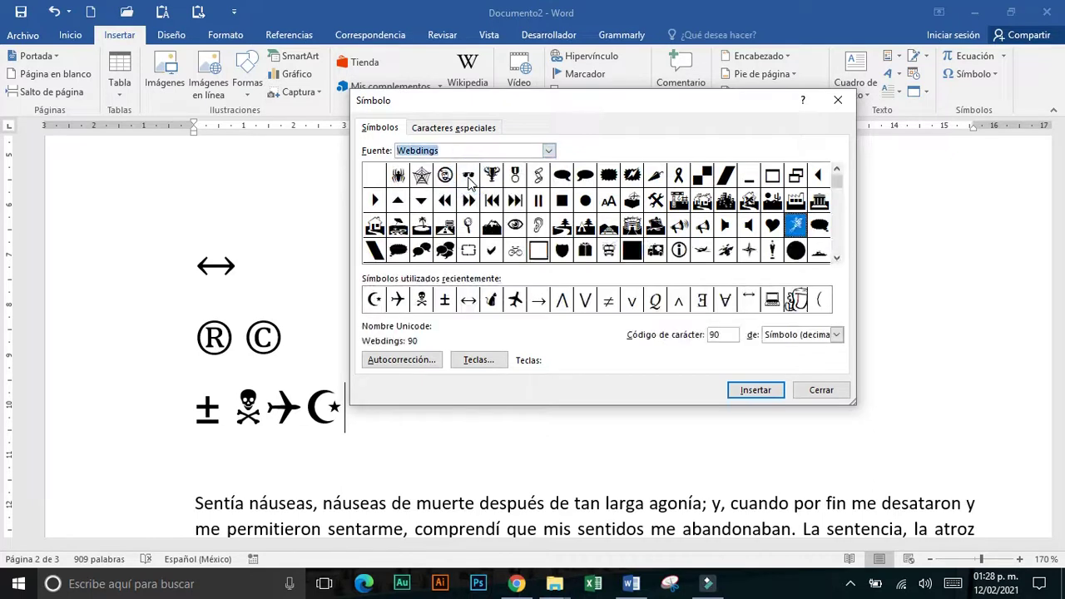
click(589, 221)
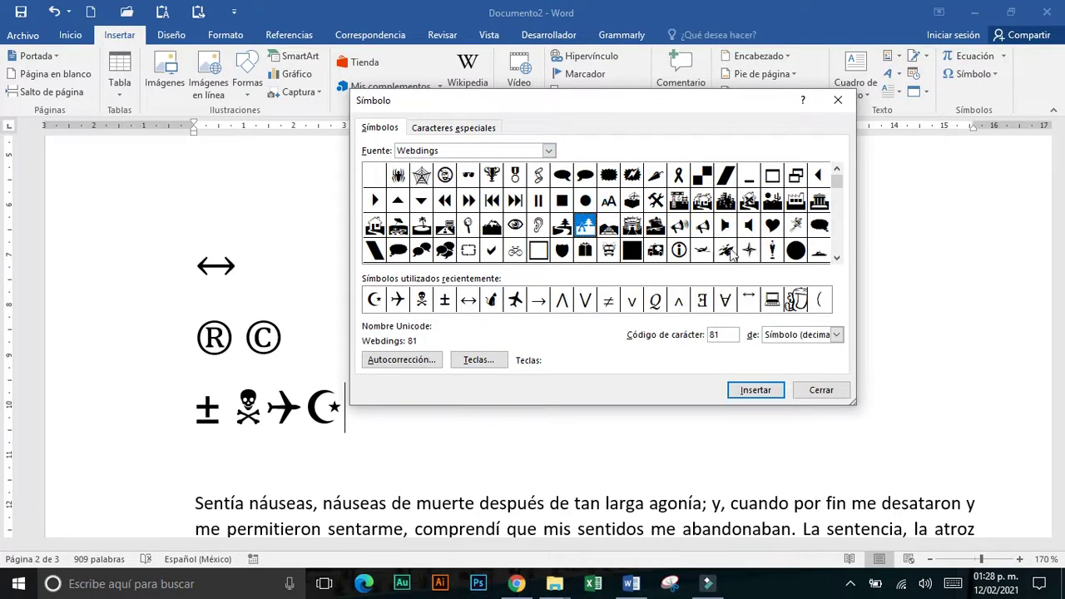
click(726, 250)
click(701, 250)
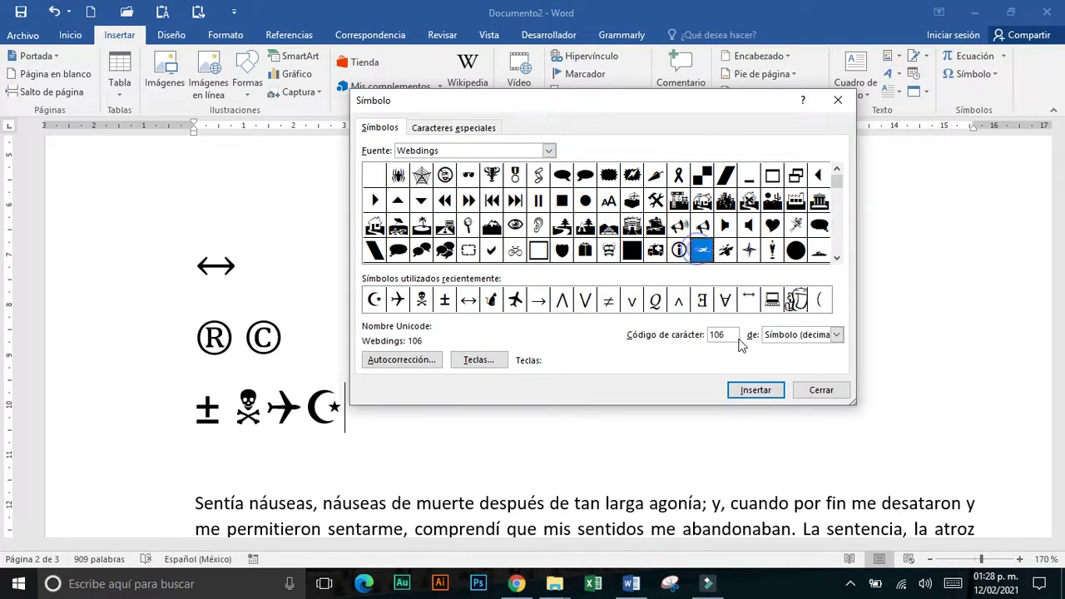
click(753, 388)
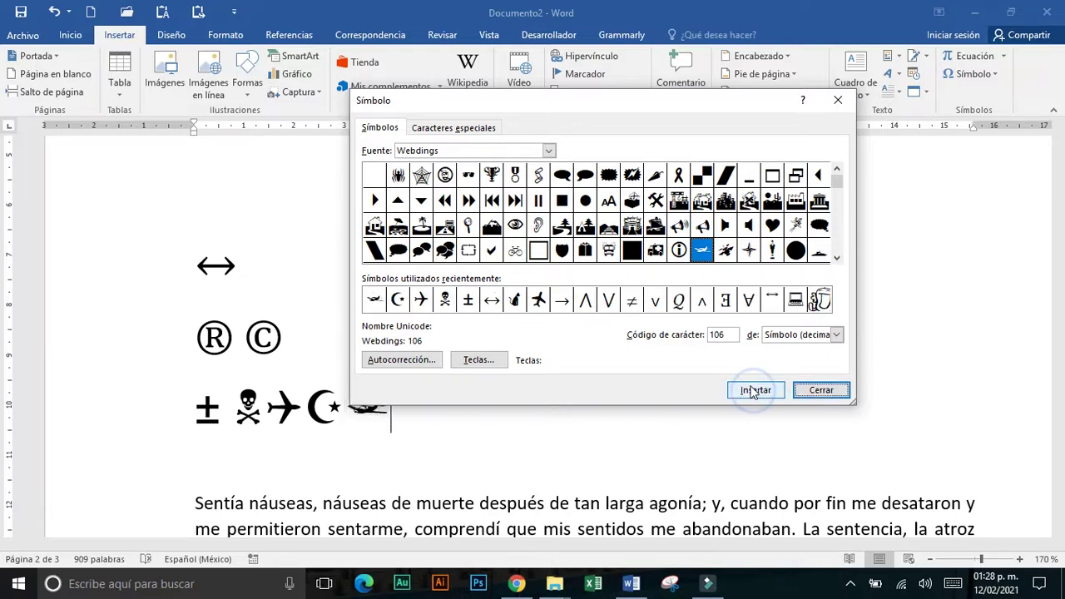
drag(511, 102, 492, 52)
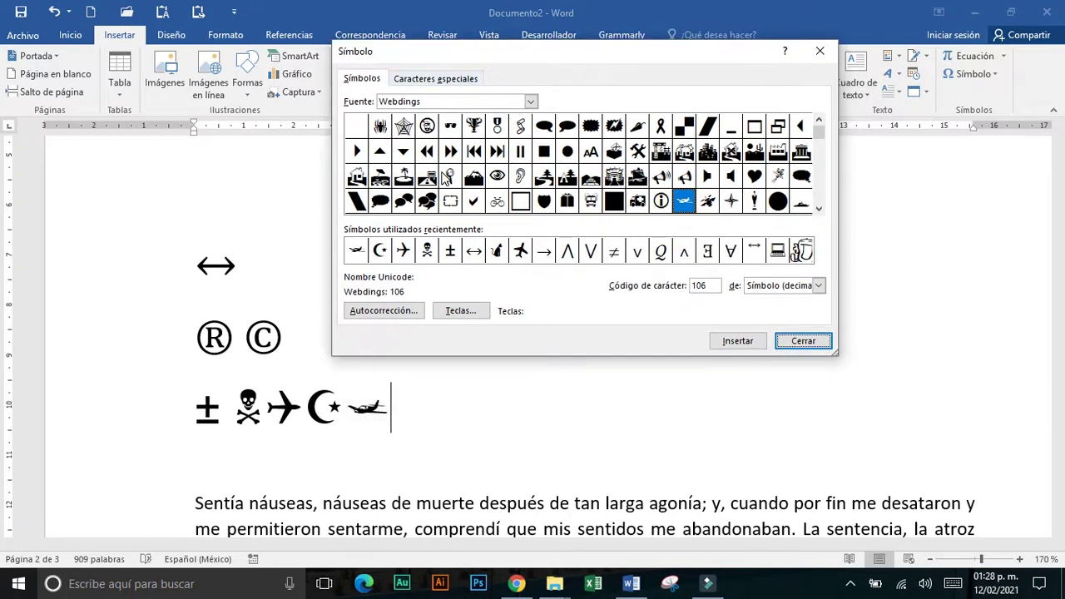
click(451, 151)
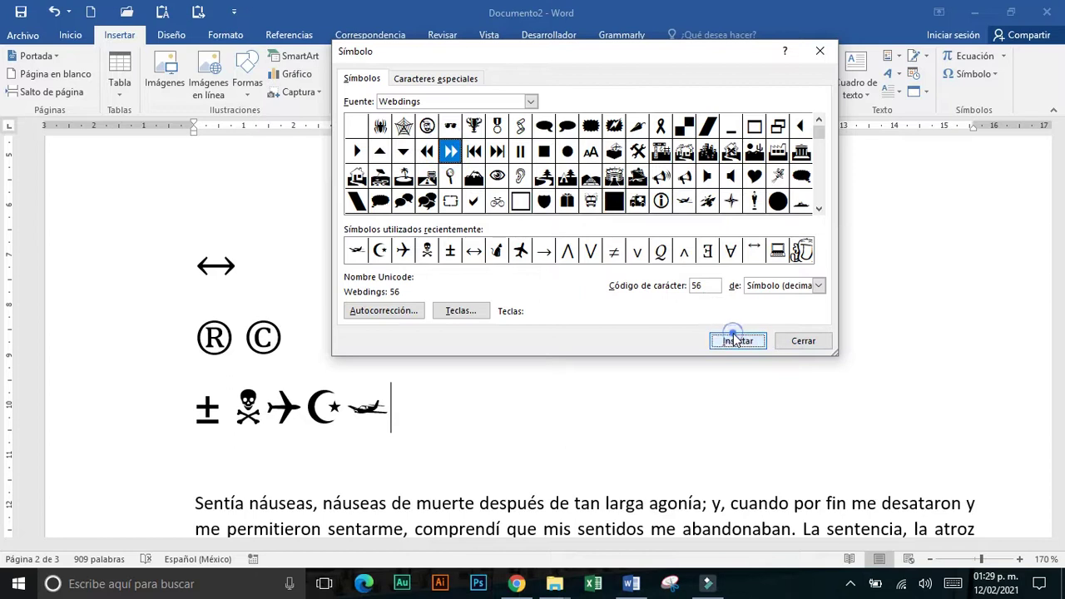
click(732, 335)
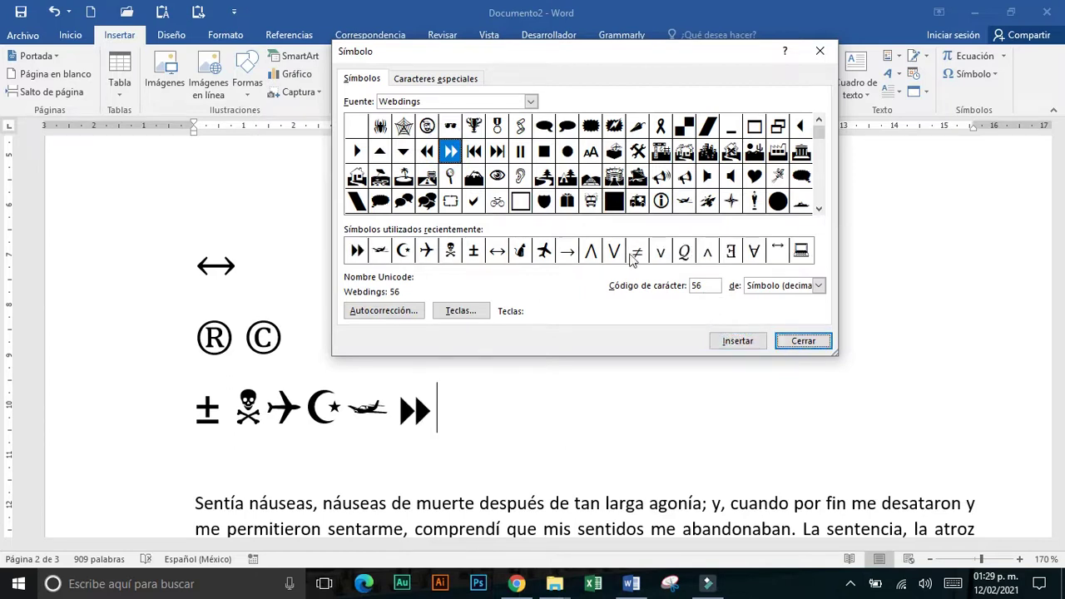
Insert the IPA lezh letter ɮ from normal-text characters, then close the Symbol dialog
click(530, 103)
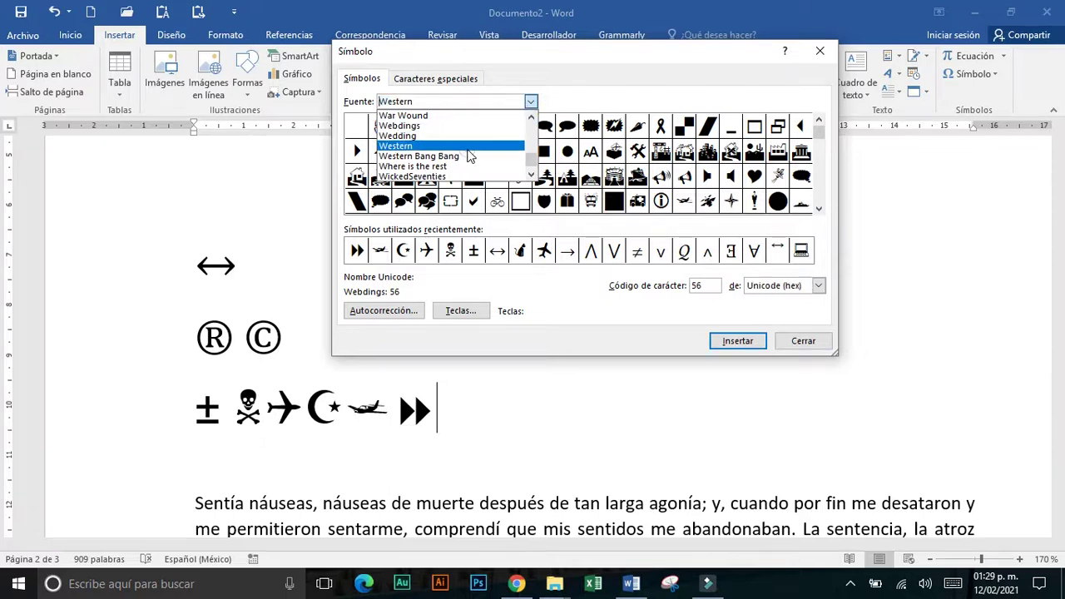
click(471, 151)
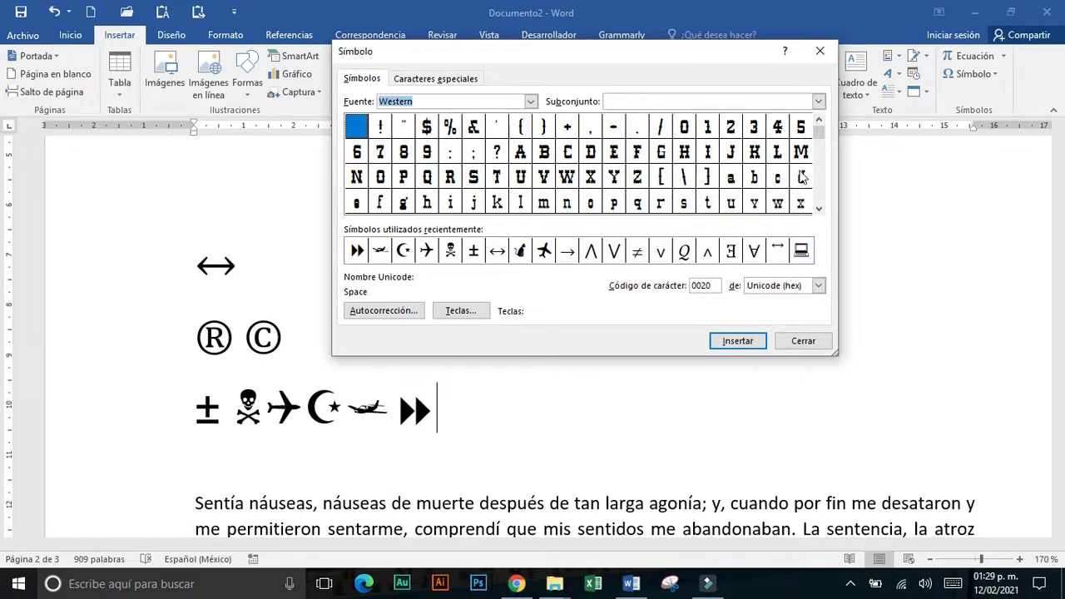
drag(819, 156, 593, 129)
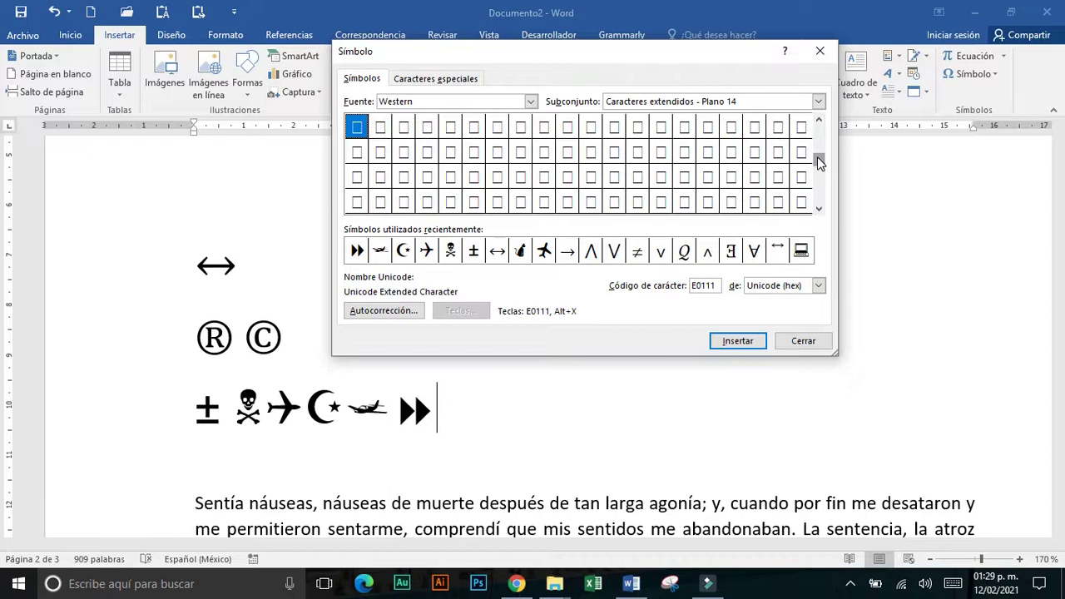
click(530, 102)
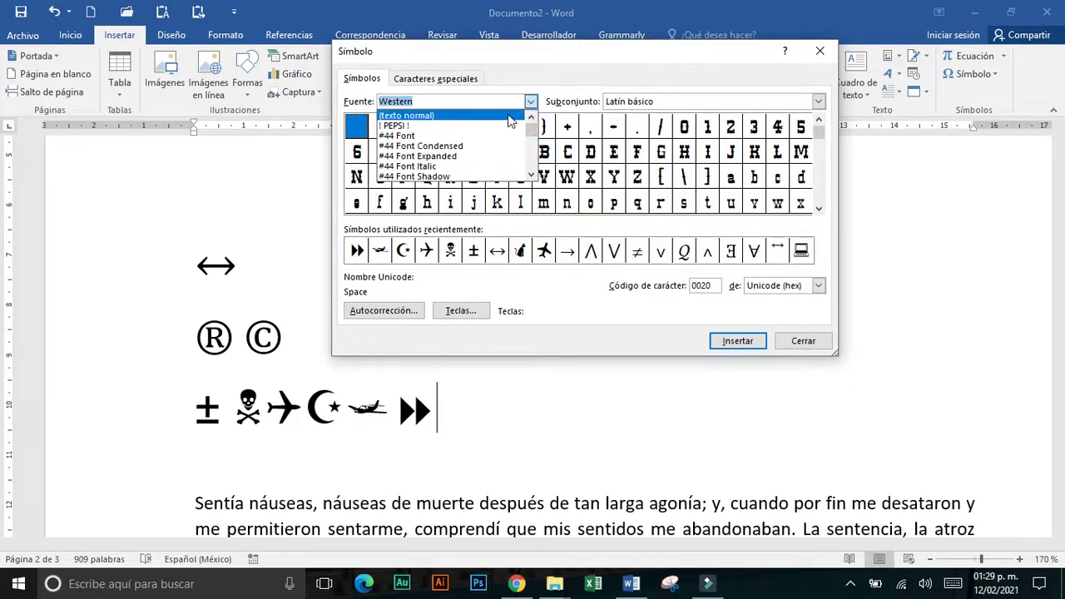
click(511, 117)
click(819, 196)
click(819, 196)
click(819, 195)
click(819, 195)
click(819, 196)
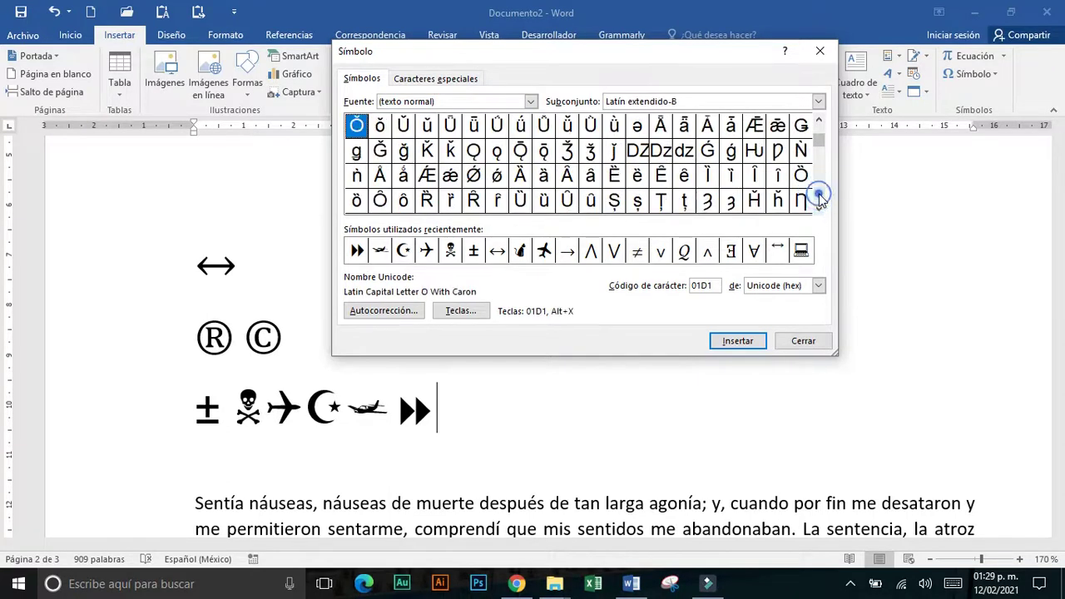
click(819, 196)
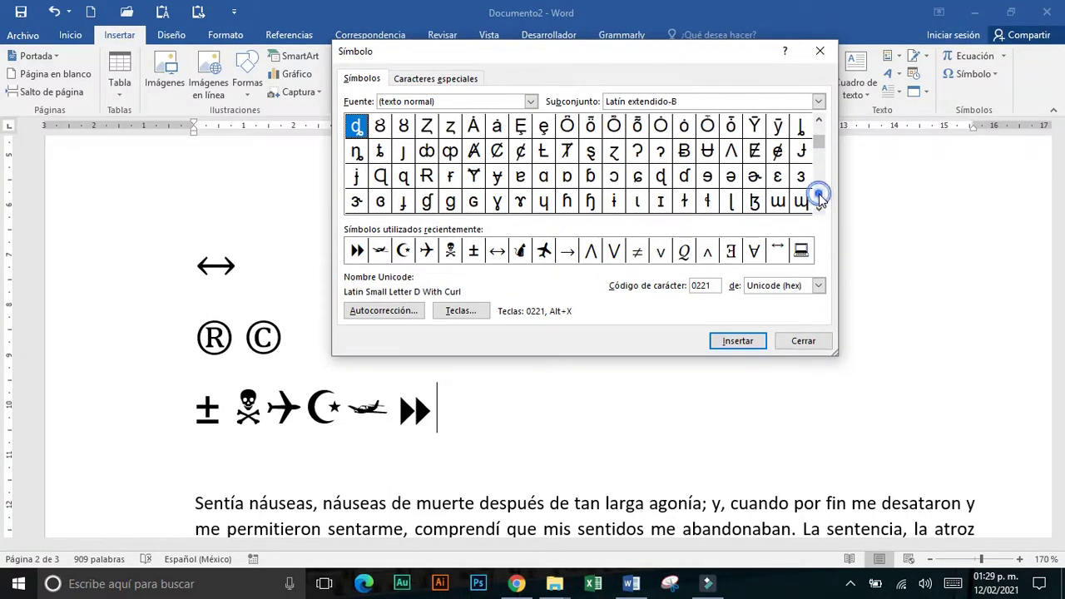
click(753, 203)
click(744, 343)
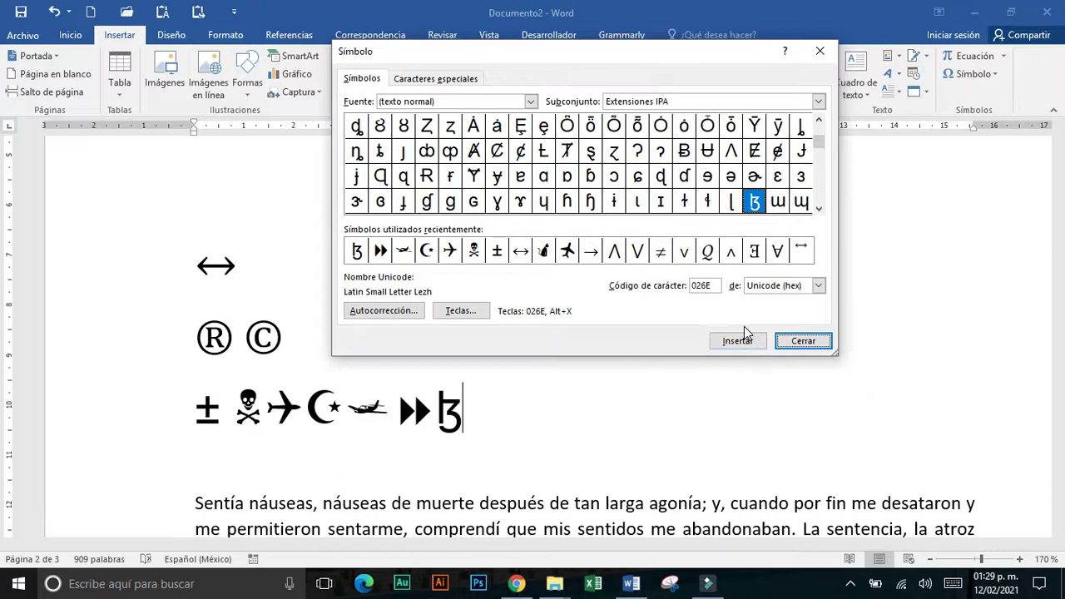
click(802, 341)
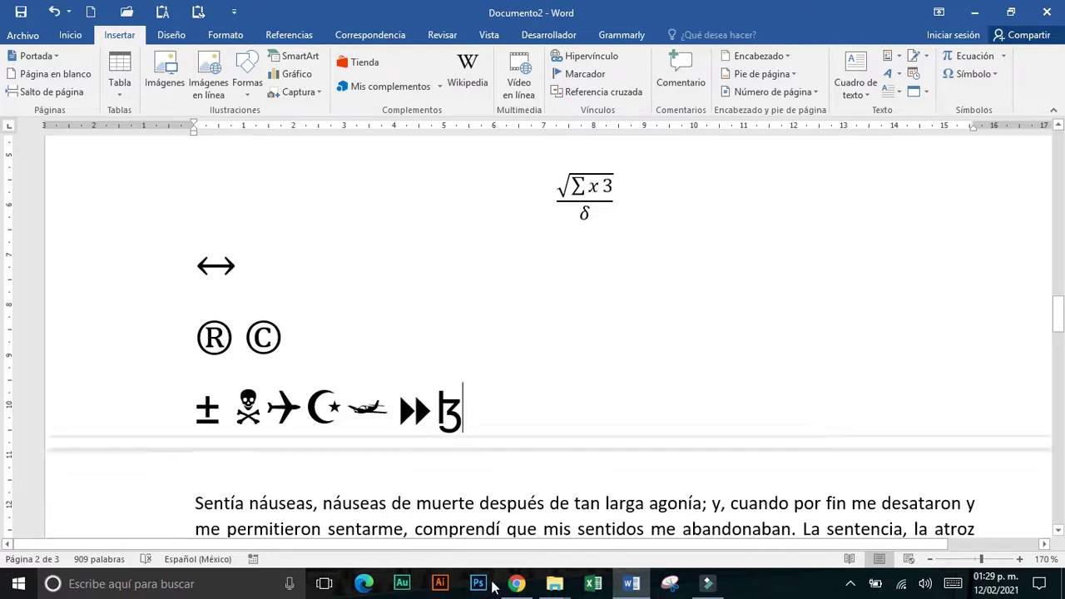
Rotate the Word 2013 practice PDF page in Chrome to read the Biografías layout, then return to Word
click(516, 583)
click(352, 20)
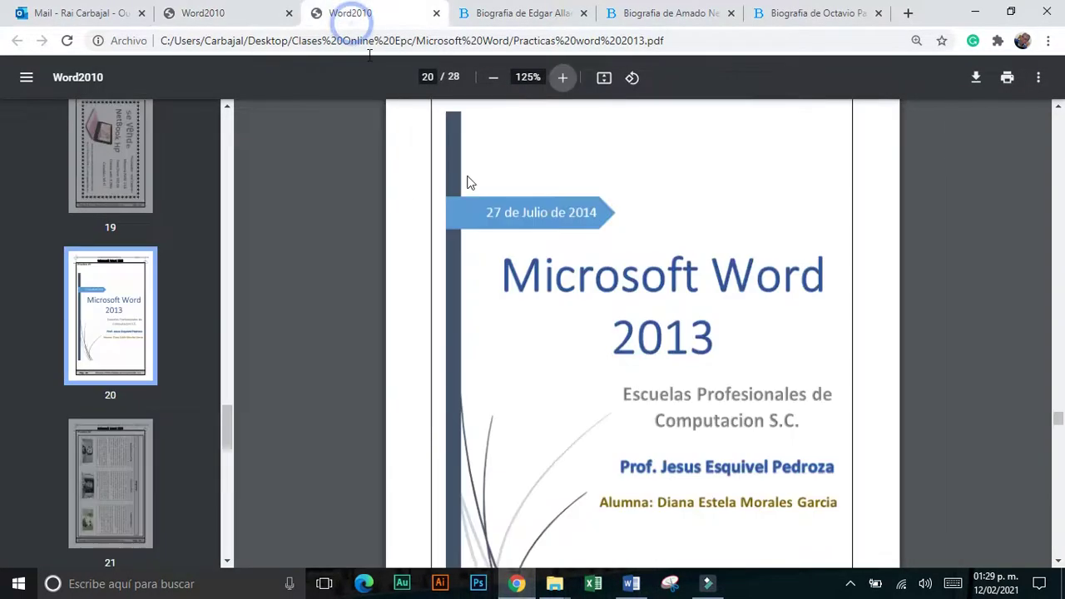
scroll(547, 261, down, 10)
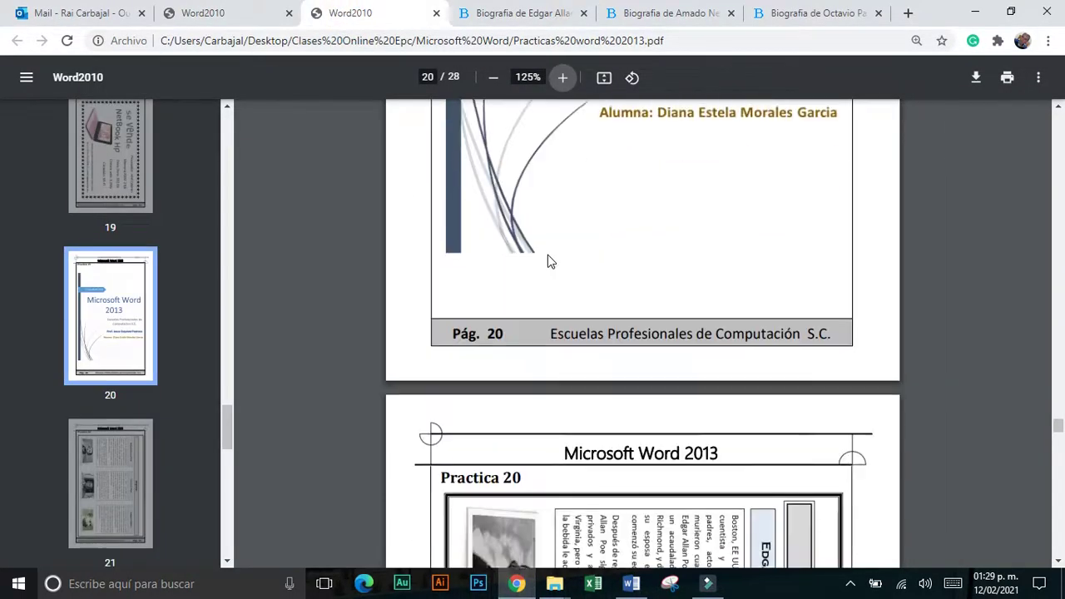
scroll(547, 261, down, 1)
scroll(582, 133, down, 2)
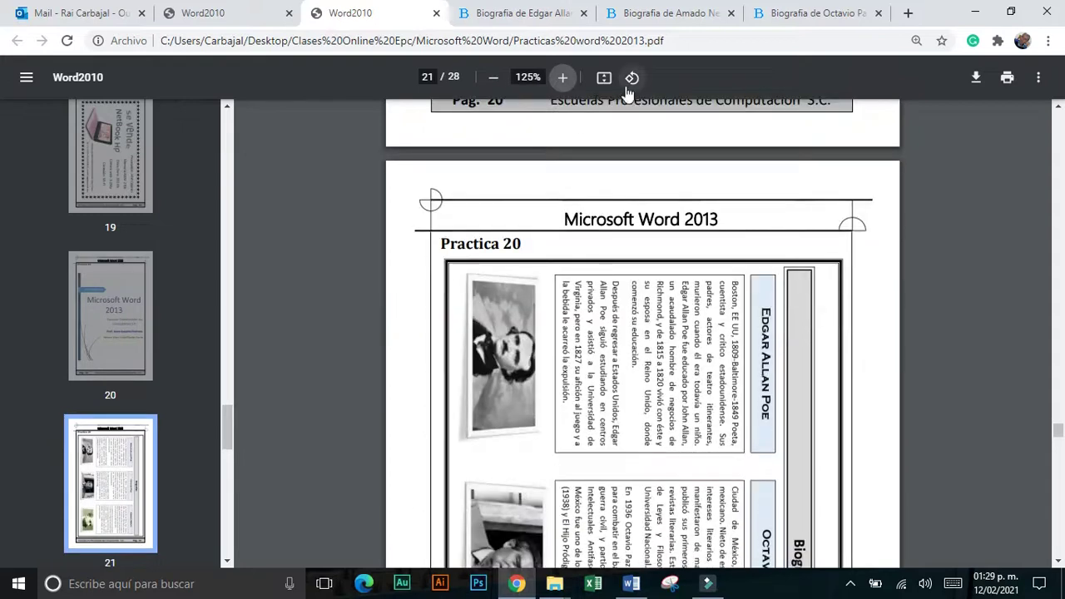
key(End)
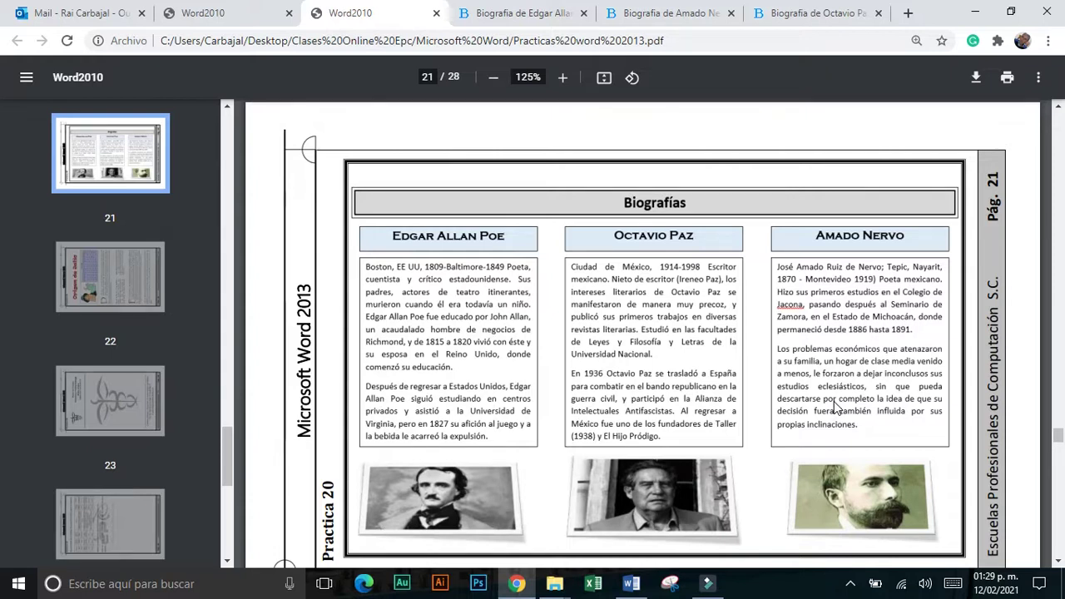
key(alt+Tab)
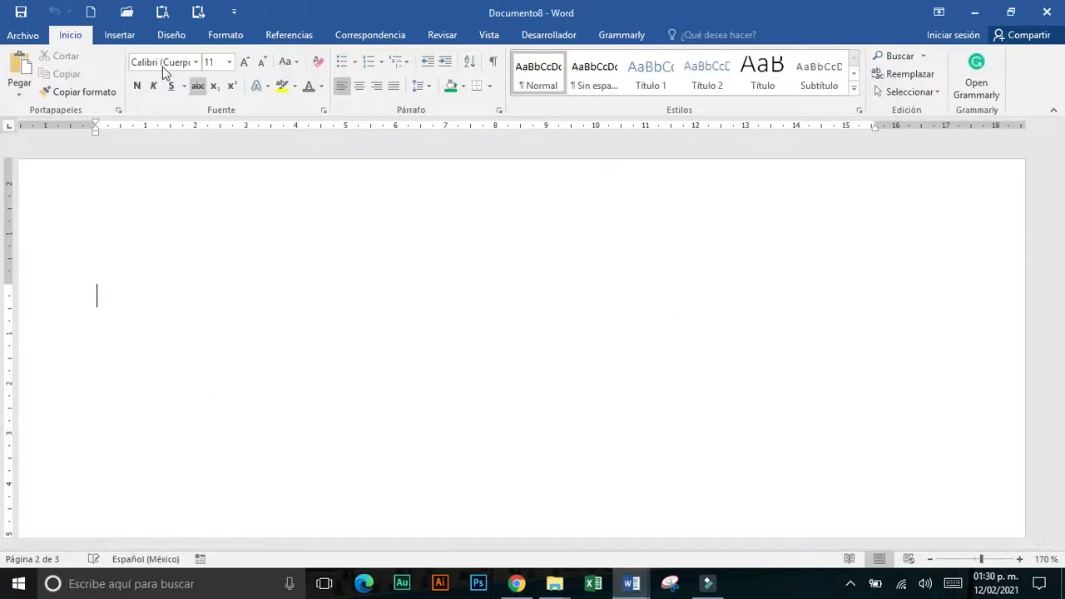
Set the new document's page orientation to landscape
click(229, 38)
click(91, 90)
click(105, 146)
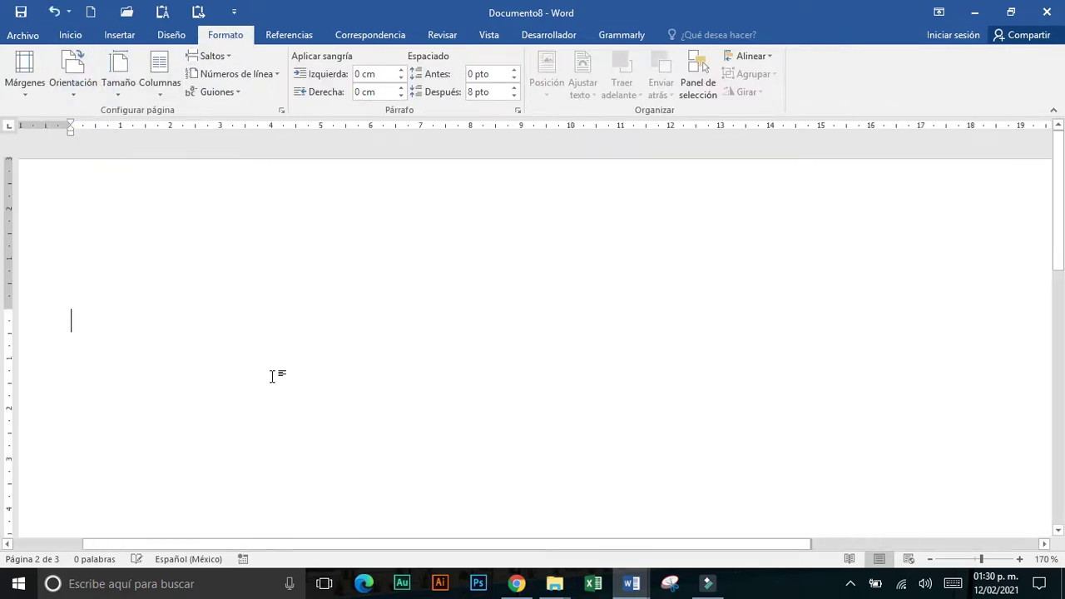
Type the heading Biografias, correct it to Biografías via spelling suggestions, and select the line
text(Biografias)
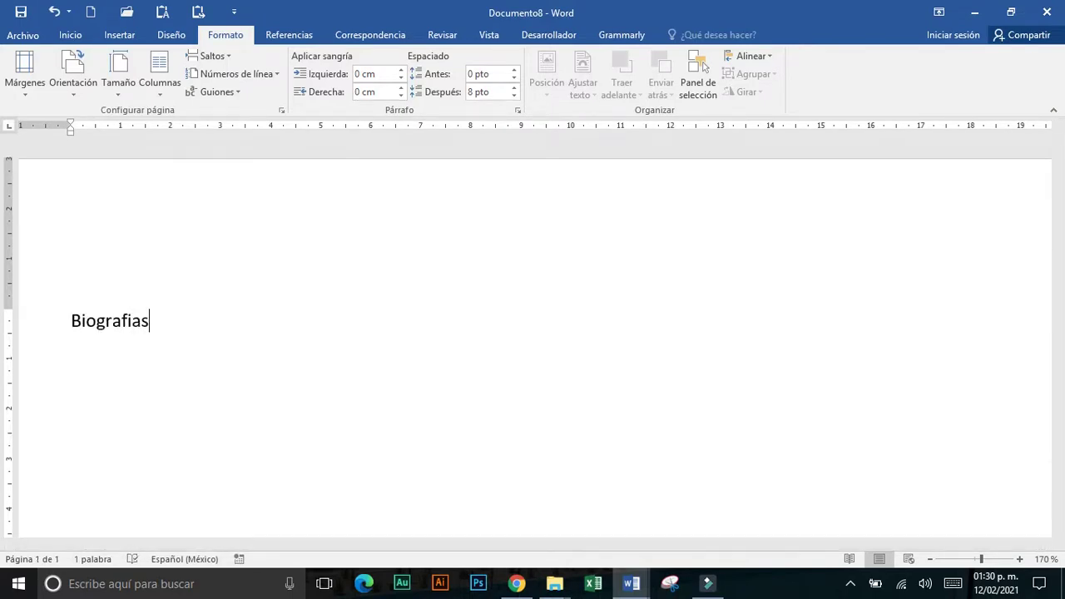
key(Return)
key(Return)
right_click(138, 334)
click(127, 342)
scroll(147, 364, down, 1)
scroll(147, 365, down, 3)
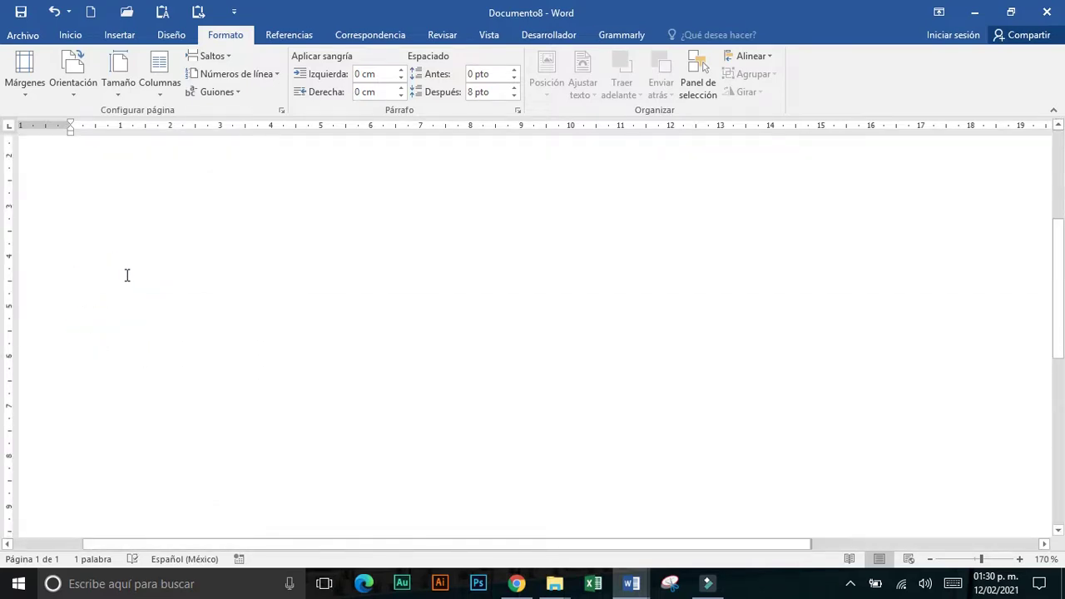
scroll(123, 249, up, 1)
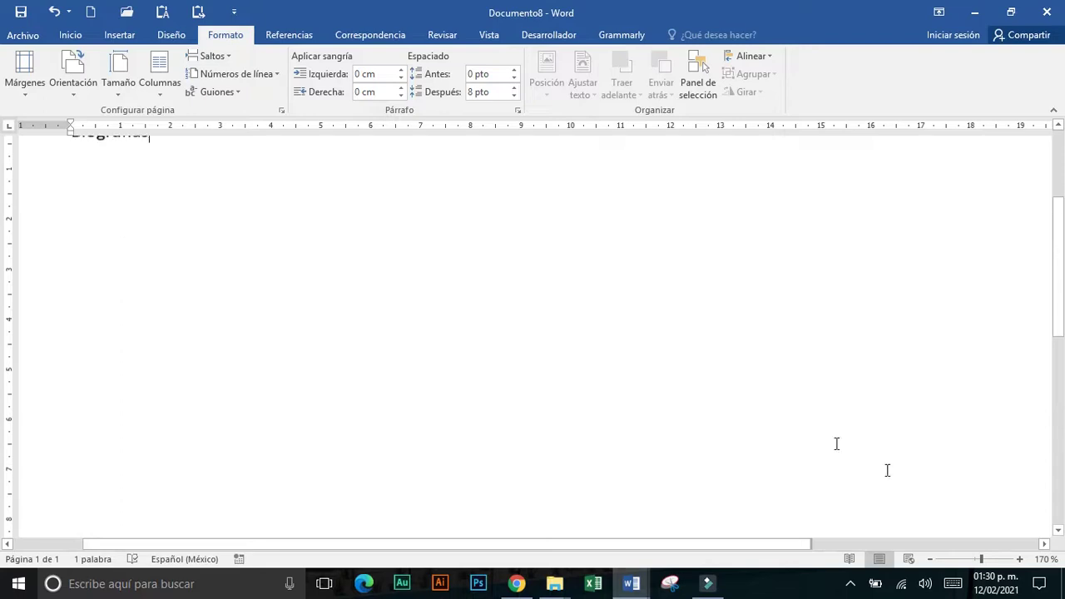
click(929, 560)
click(930, 559)
scroll(284, 364, up, 3)
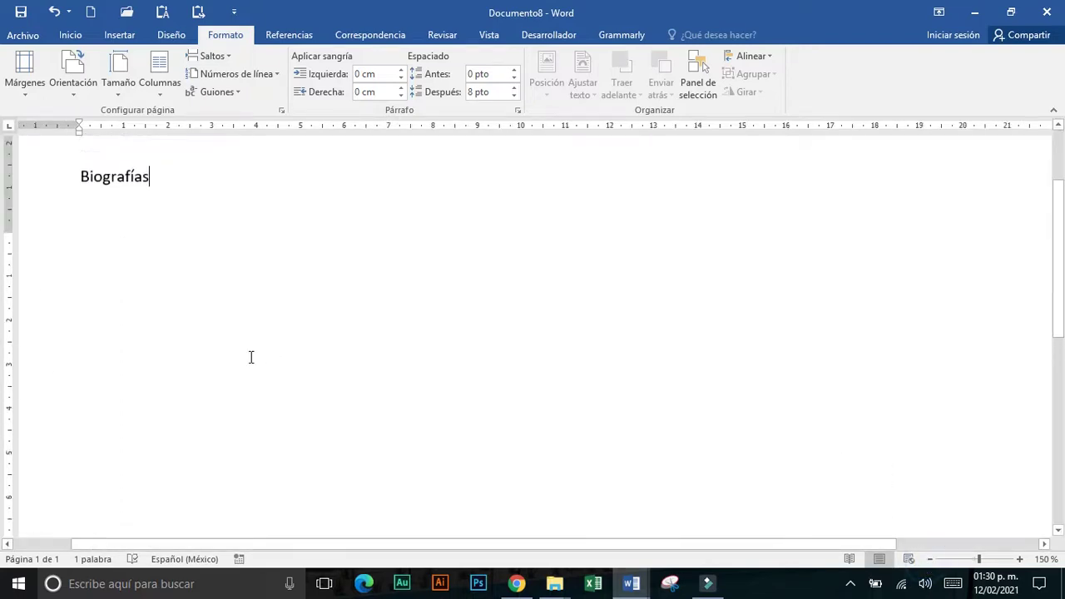
click(193, 335)
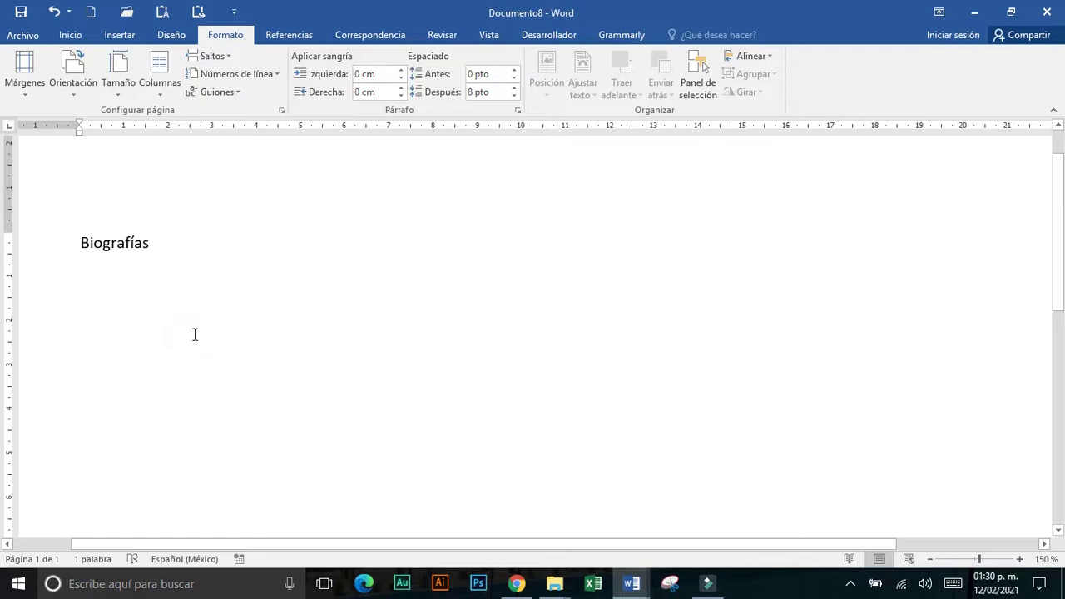
scroll(95, 263, up, 1)
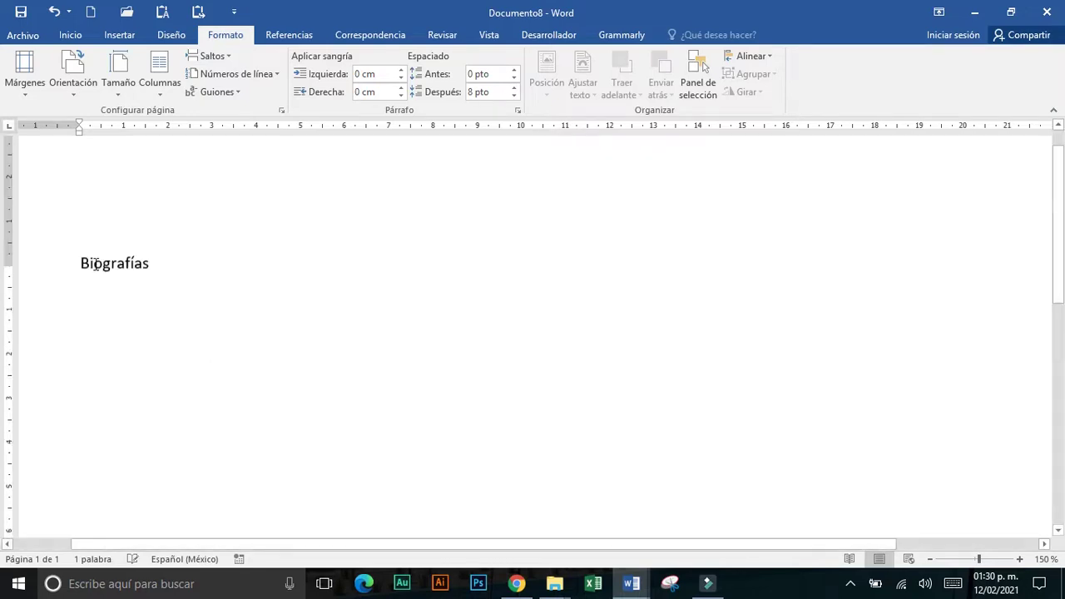
click(51, 279)
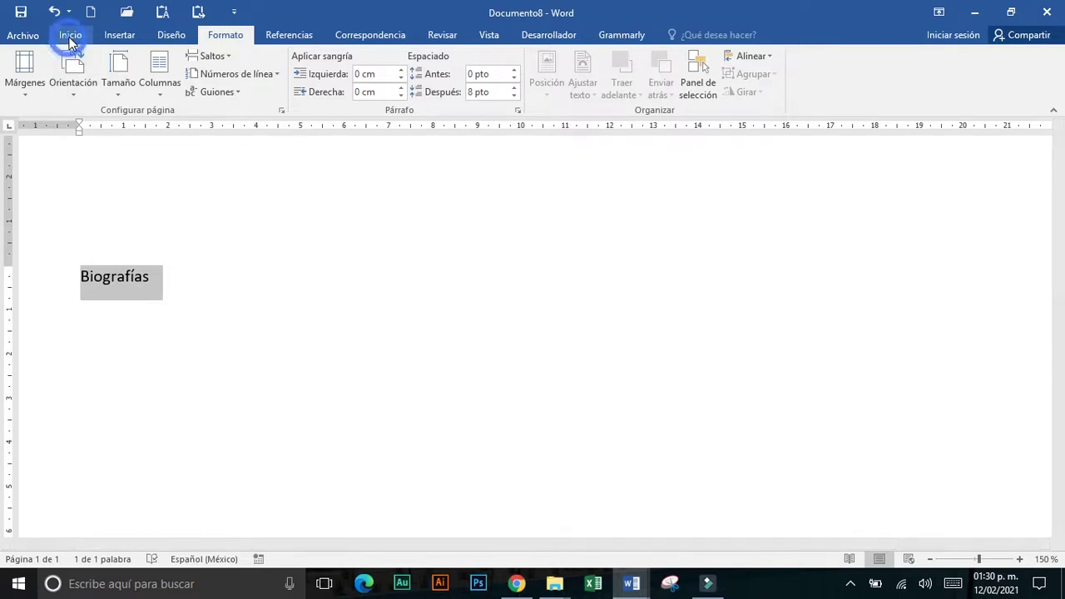
Make the Biografías heading bold, 16 pt and centred with grey paragraph shading
click(70, 35)
click(138, 86)
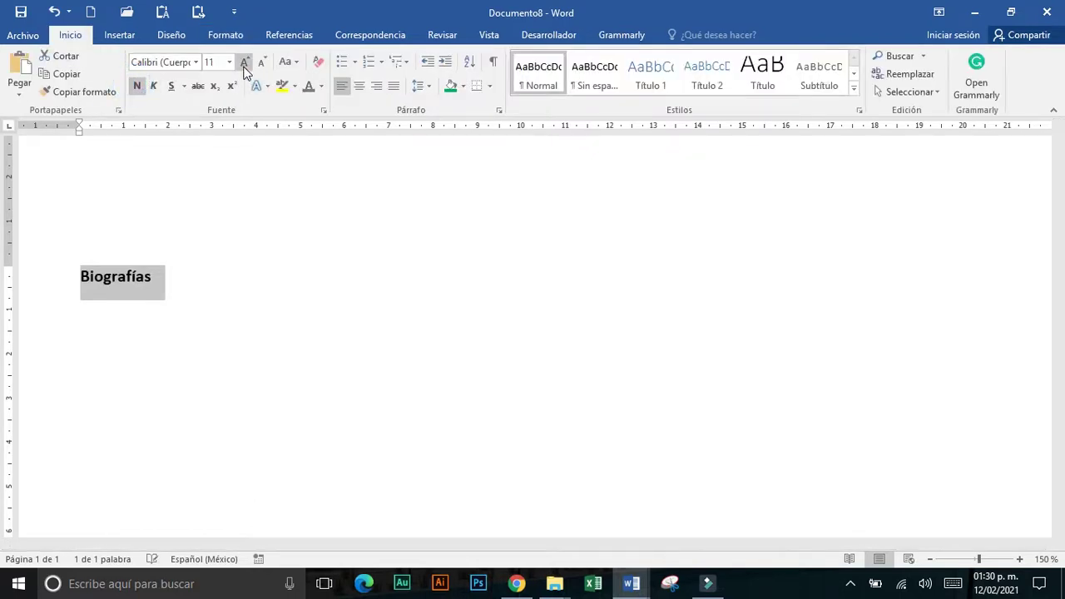
click(244, 65)
click(244, 64)
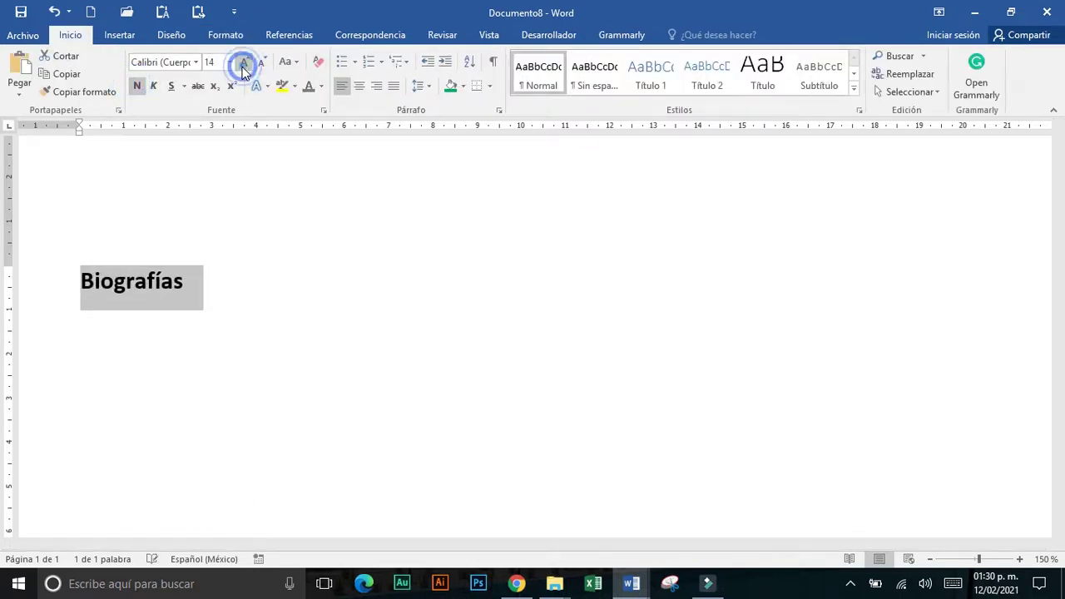
click(360, 92)
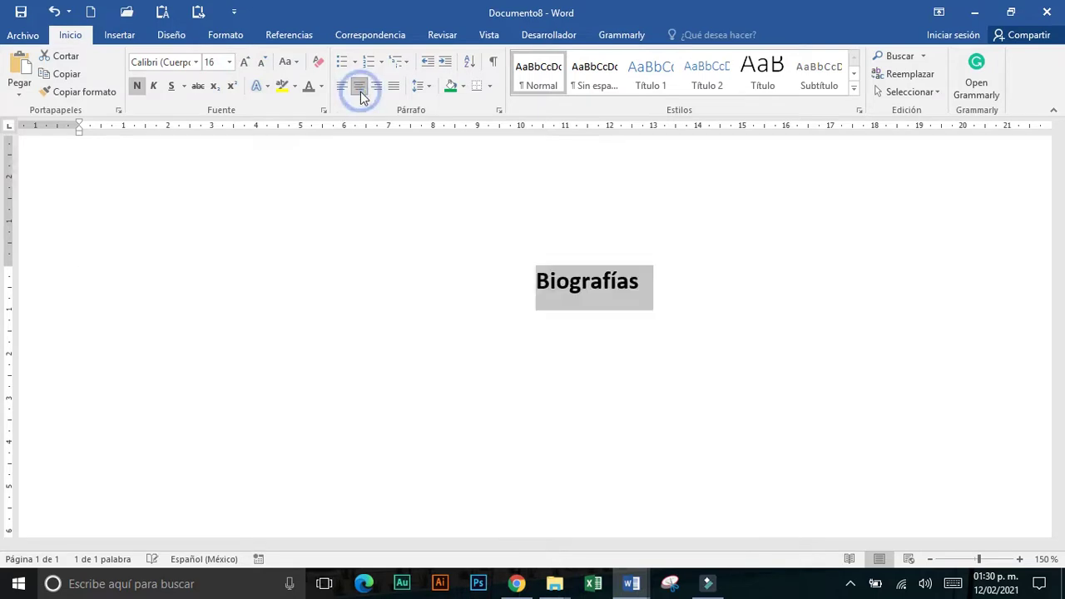
click(463, 86)
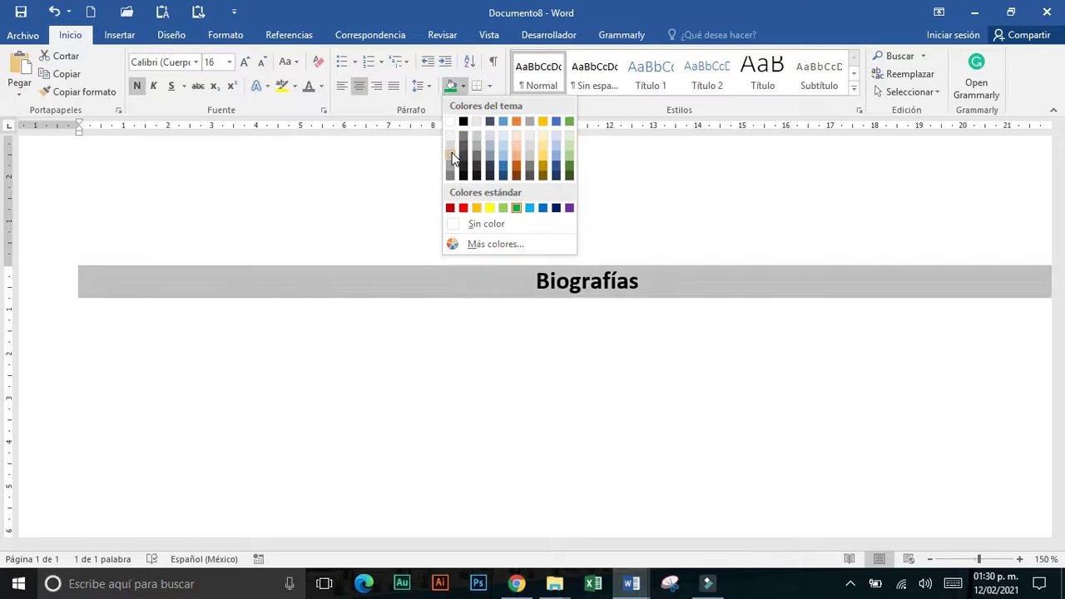
click(450, 151)
Put a thick 3 pt box border around the heading paragraph
click(491, 87)
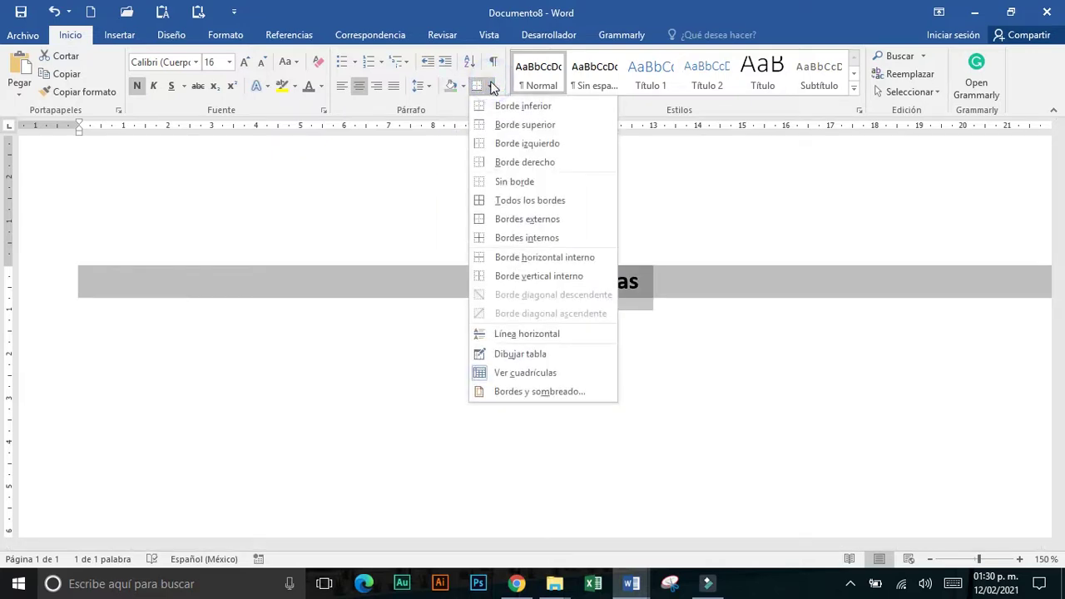
click(497, 393)
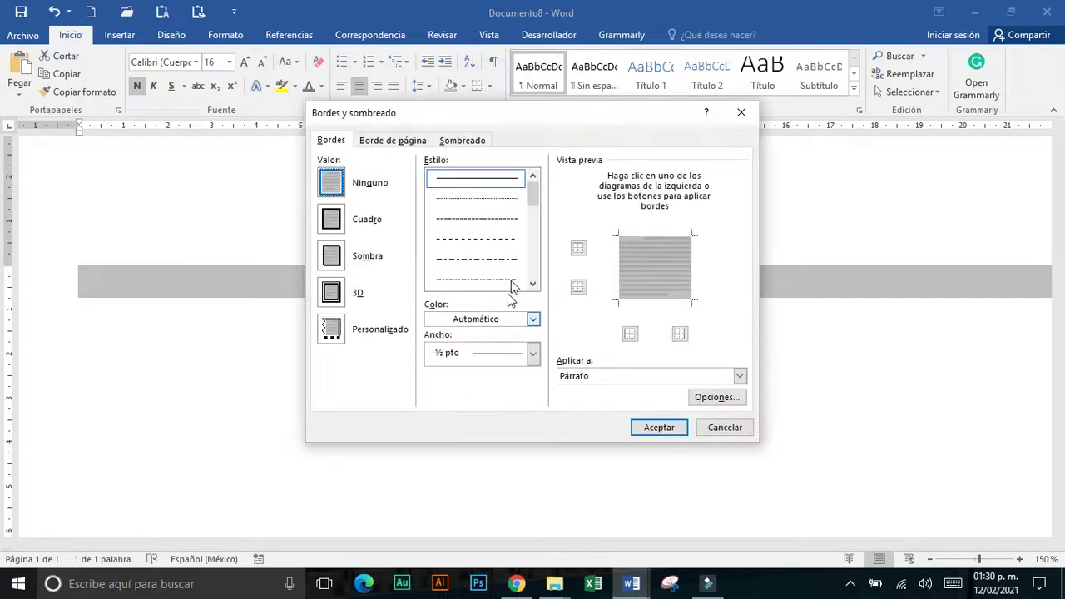
scroll(538, 240, down, 3)
click(499, 241)
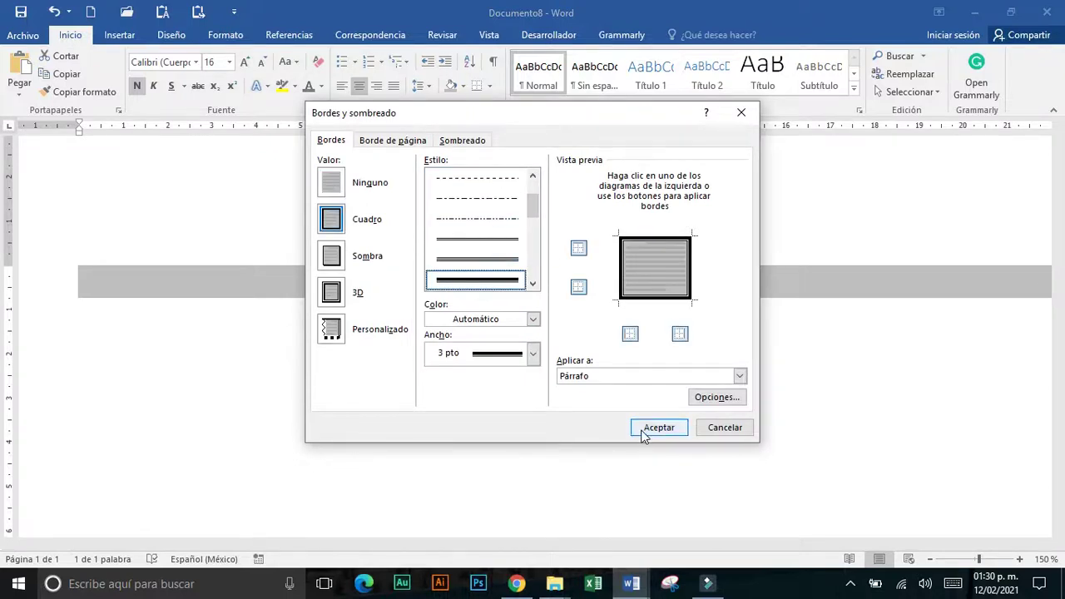
click(641, 428)
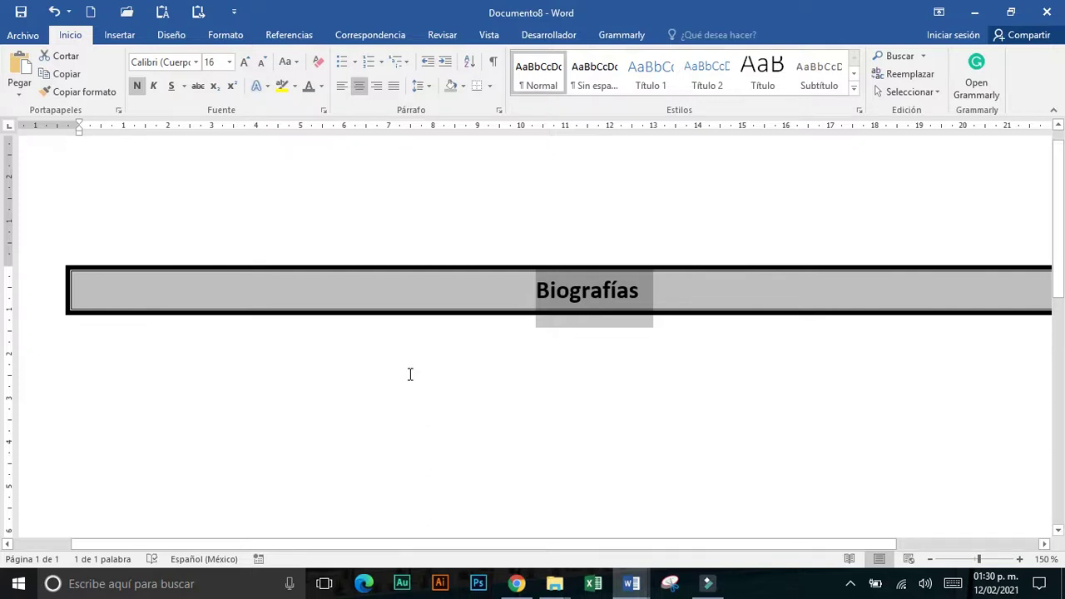
click(931, 559)
click(930, 559)
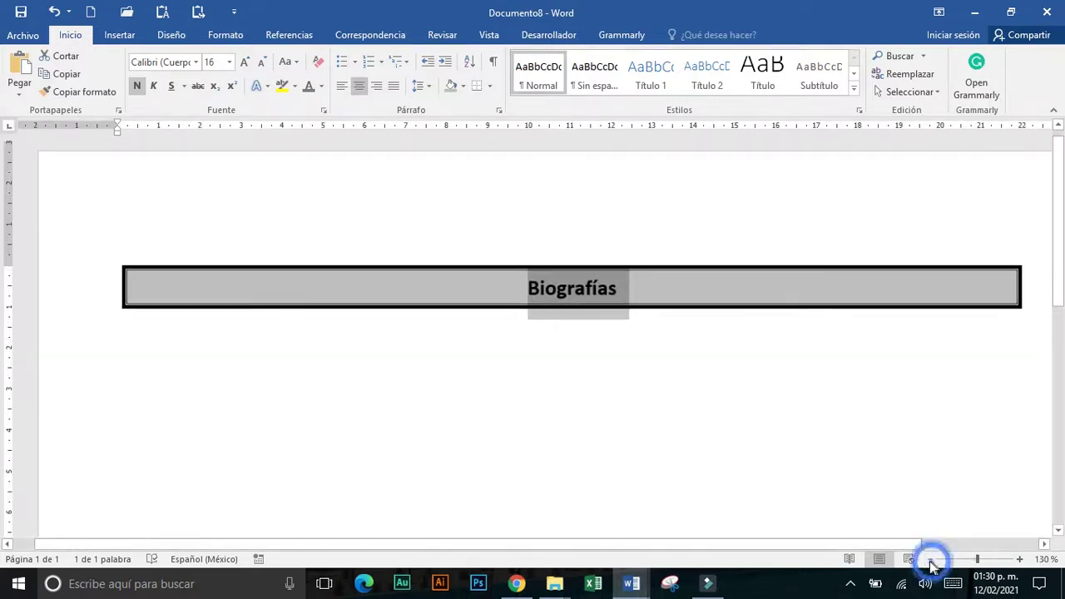
click(284, 367)
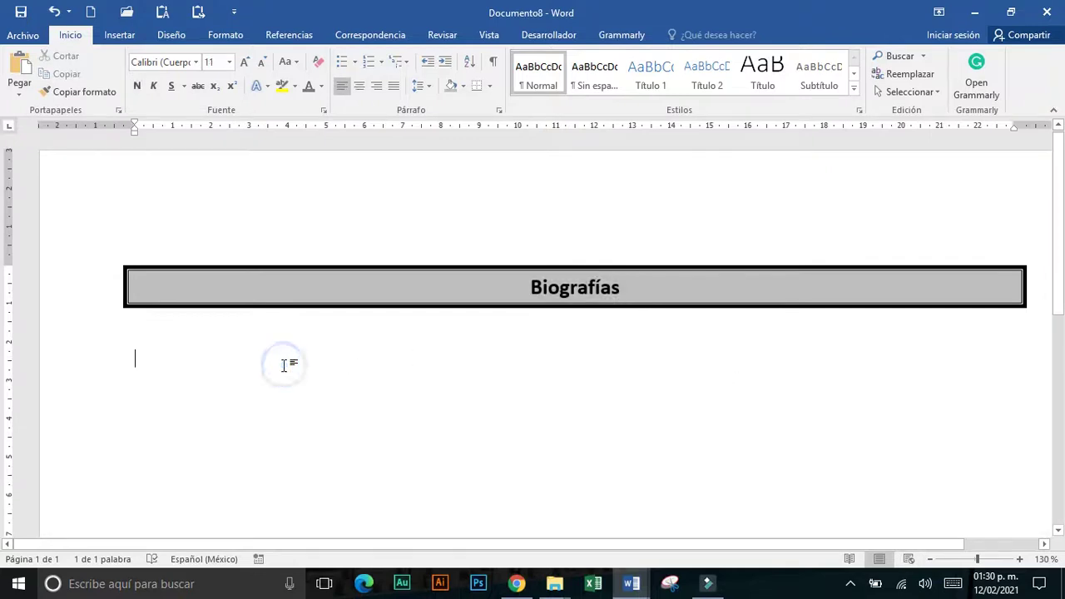
Draw a text box from the Shapes gallery under the left end of the Biografías heading
click(116, 36)
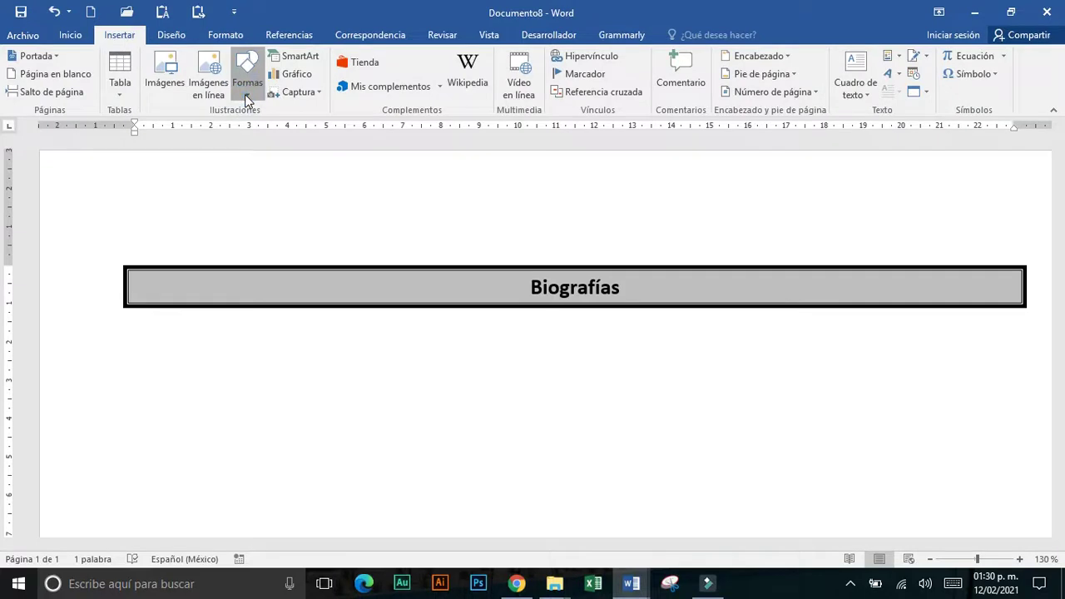
click(247, 92)
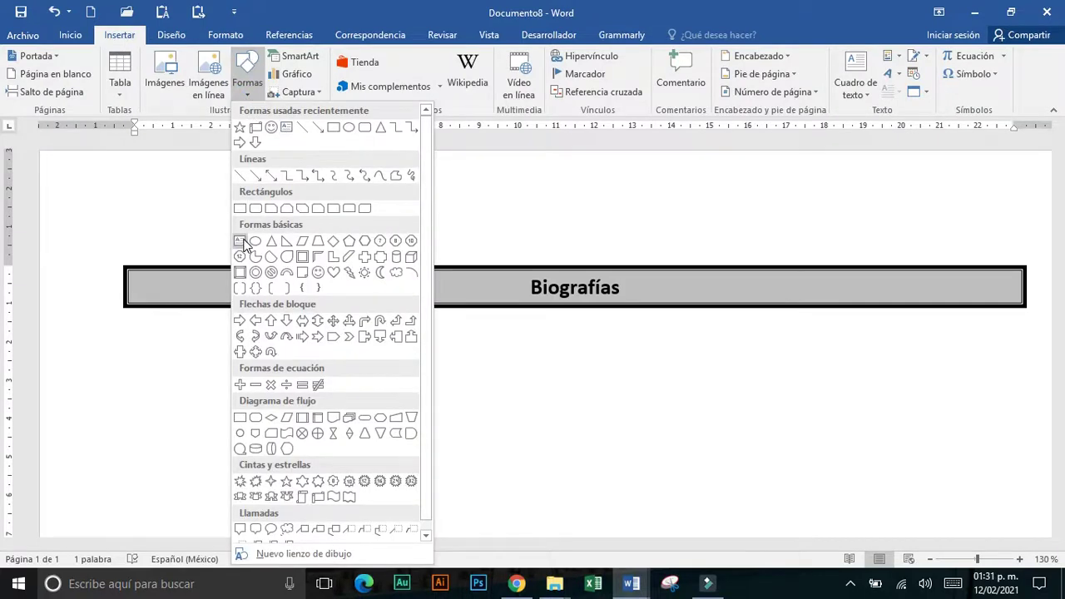
click(241, 241)
drag(124, 322, 364, 361)
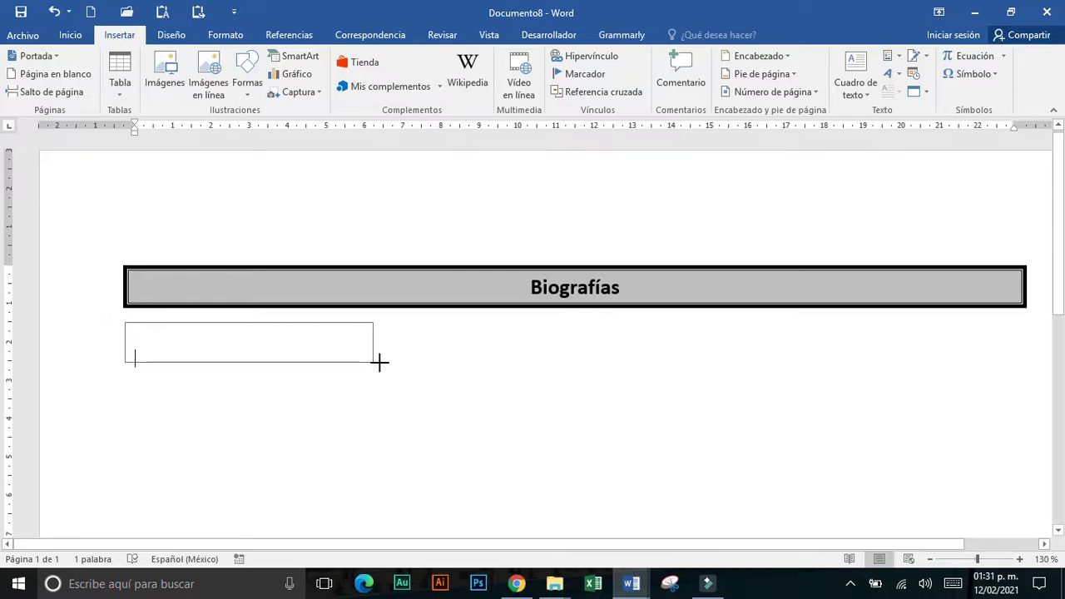
drag(379, 362, 390, 361)
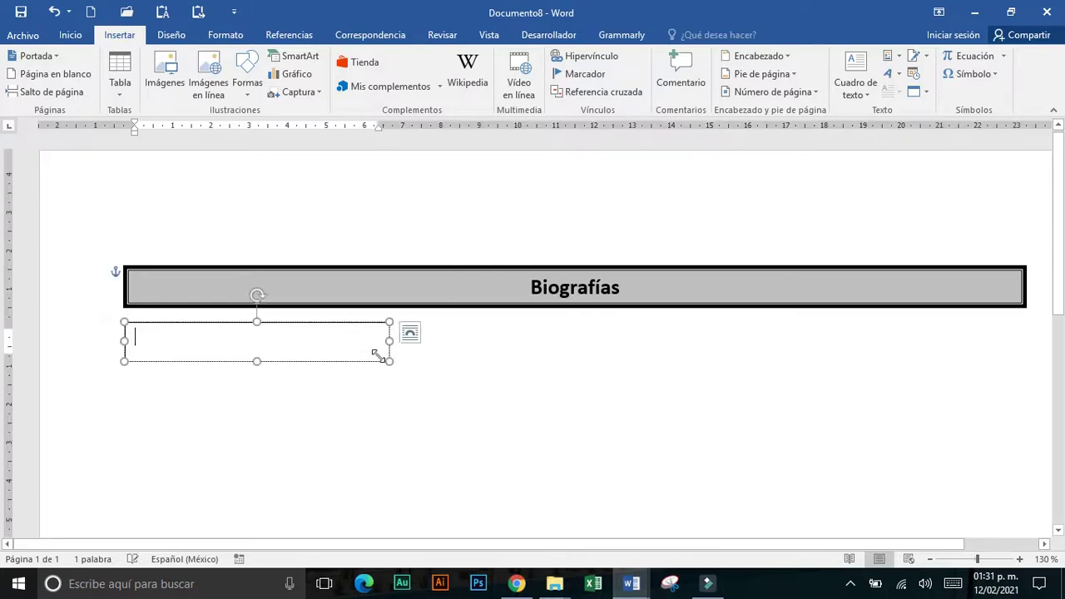
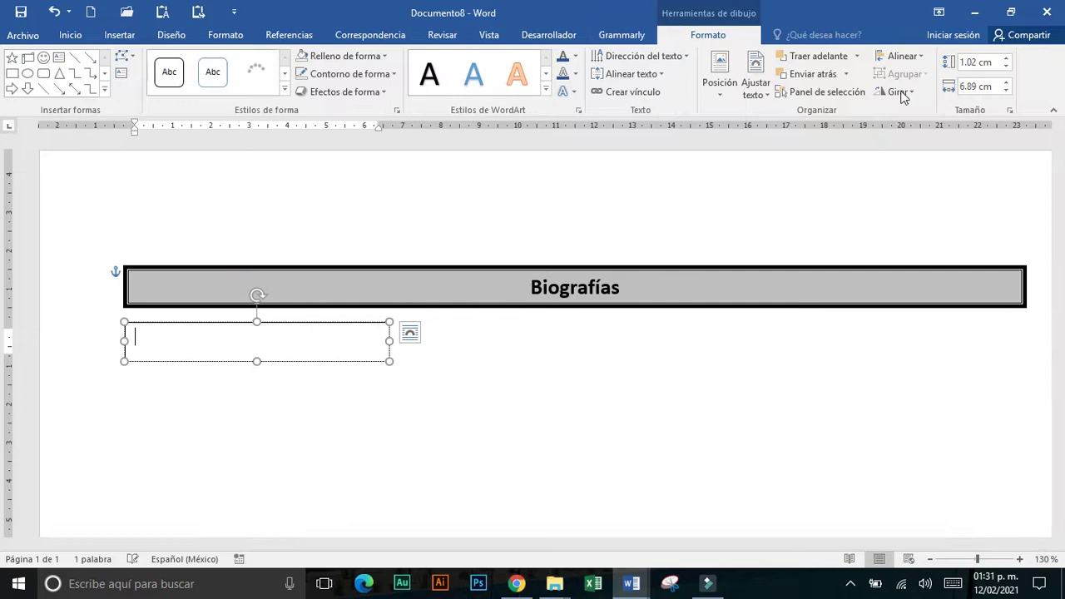
Narrow the text box to a width of 6.5 cm
click(1006, 90)
click(1006, 90)
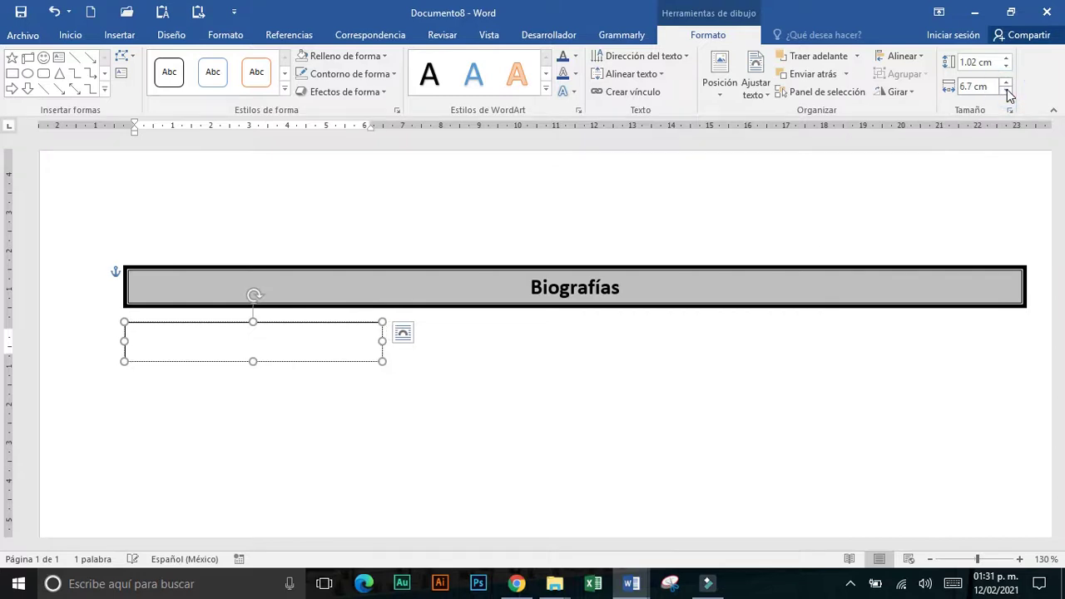
click(1006, 90)
click(1006, 90)
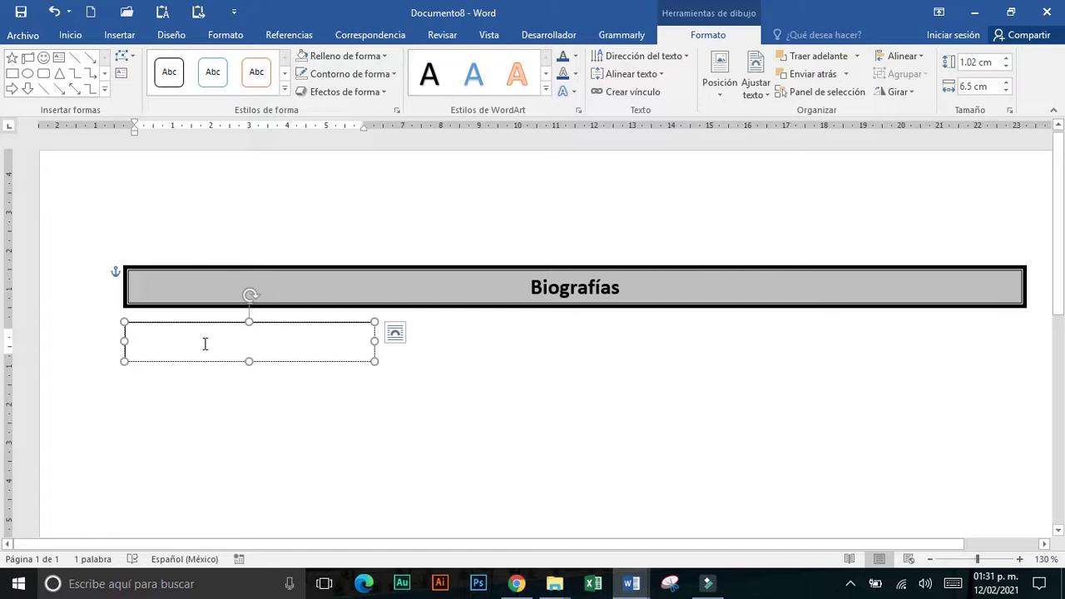
Type 'Edgar Allan Poe' in the box in bold, centred, at 14 pt
click(75, 36)
click(153, 86)
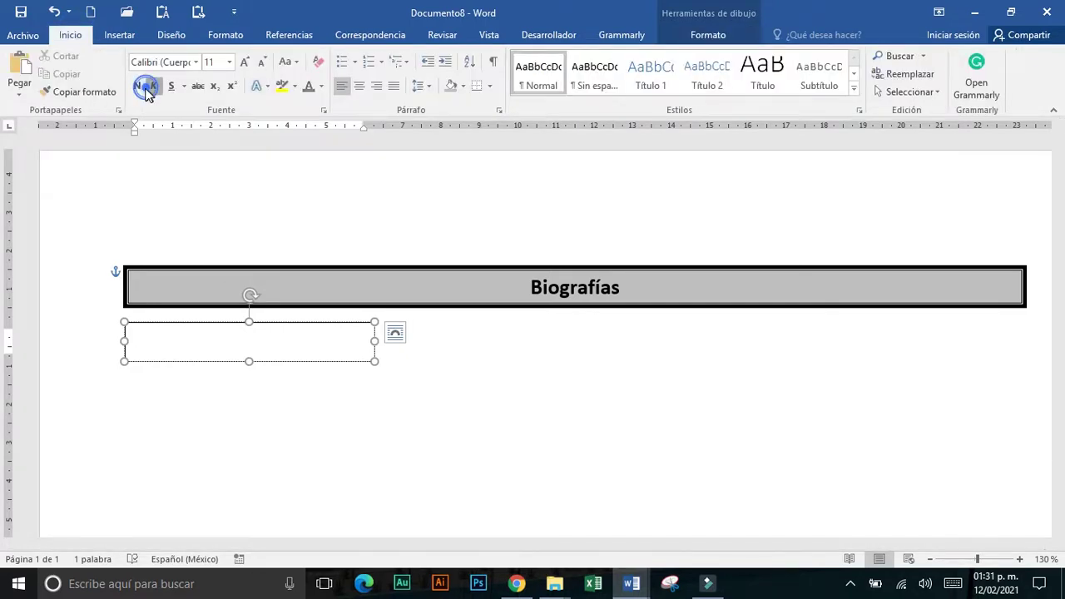
click(139, 86)
click(153, 87)
click(361, 87)
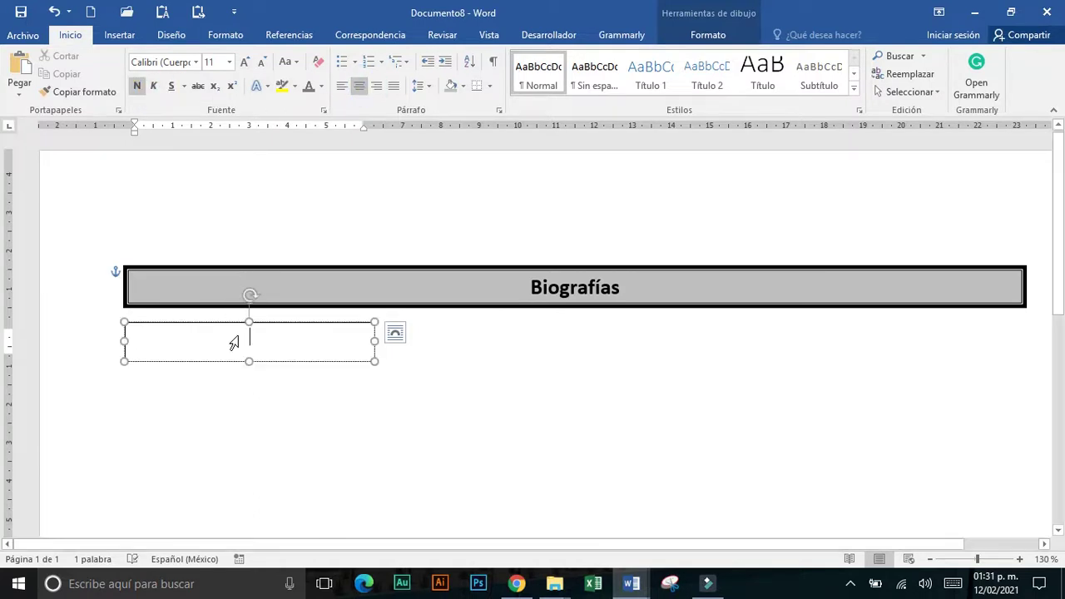
text(Edgar Allan Poe)
drag(310, 337, 209, 340)
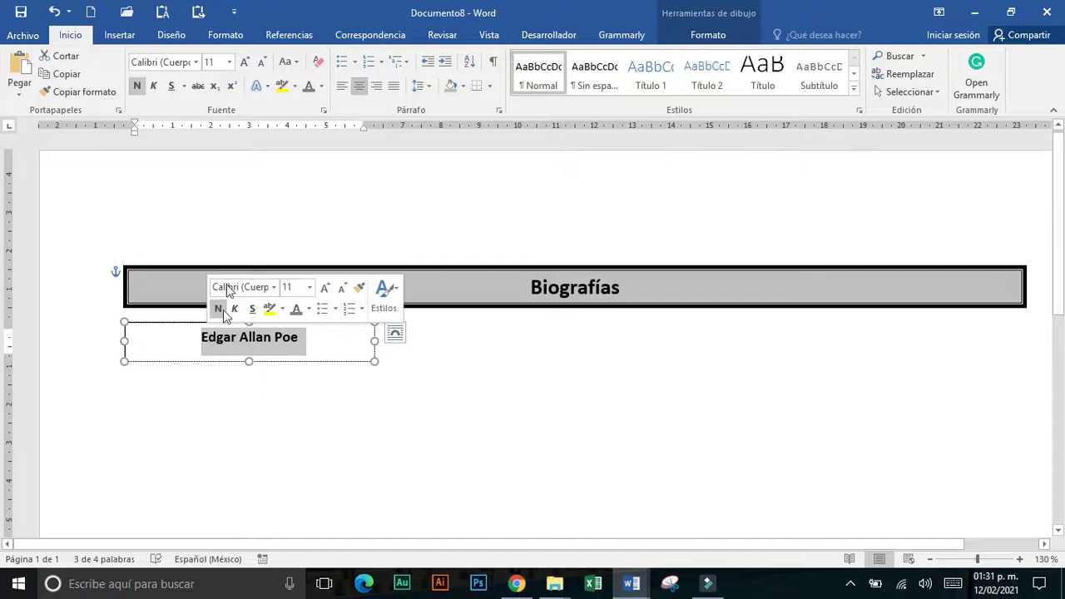
click(245, 64)
click(245, 63)
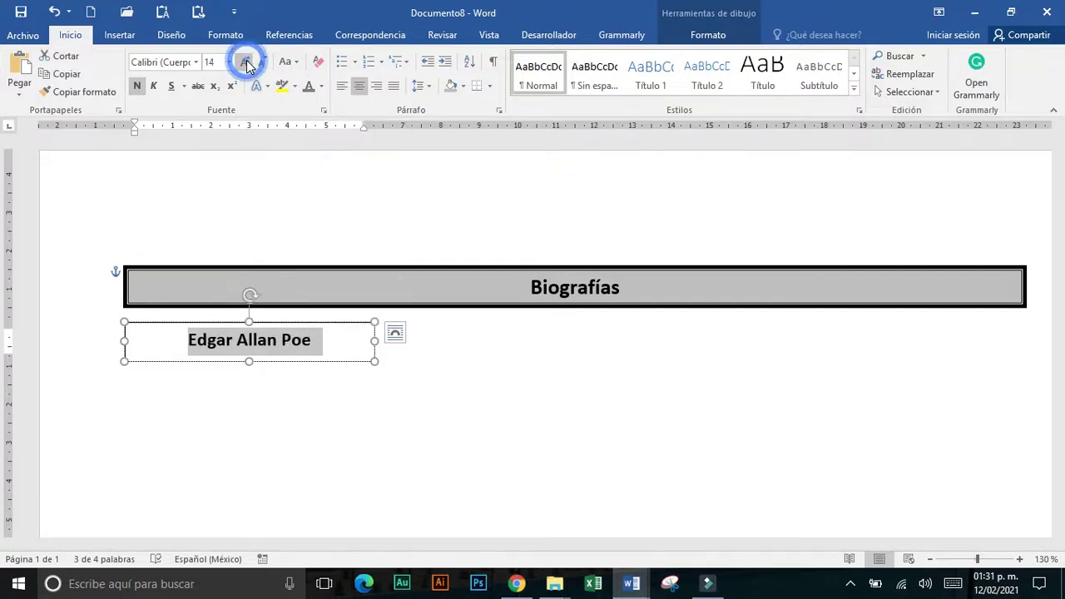
Give the name box a light-blue shape fill and select it for copying
click(354, 323)
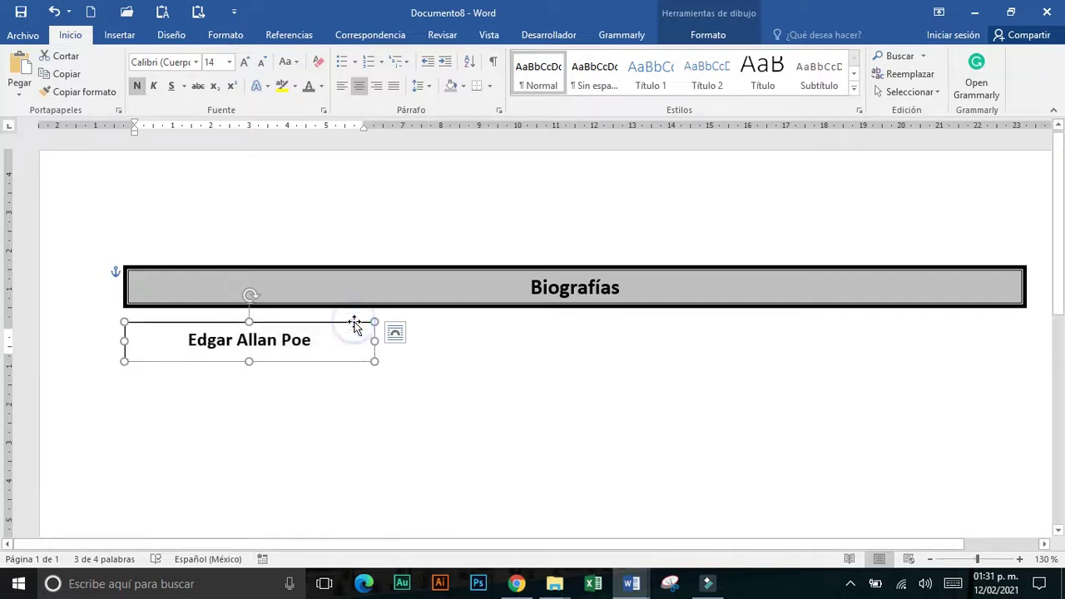
click(693, 41)
click(693, 42)
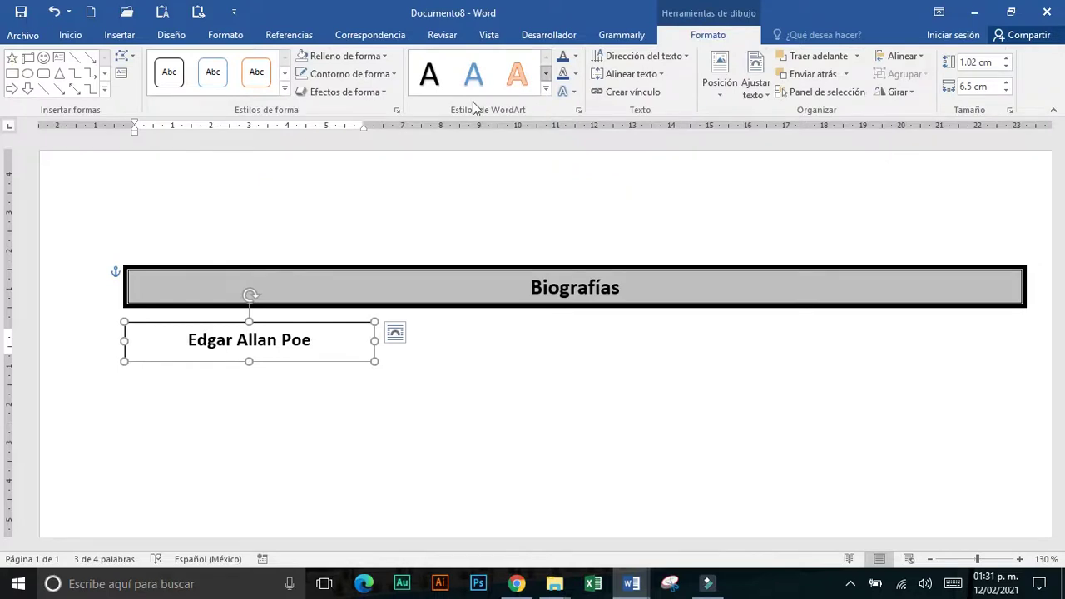
click(349, 56)
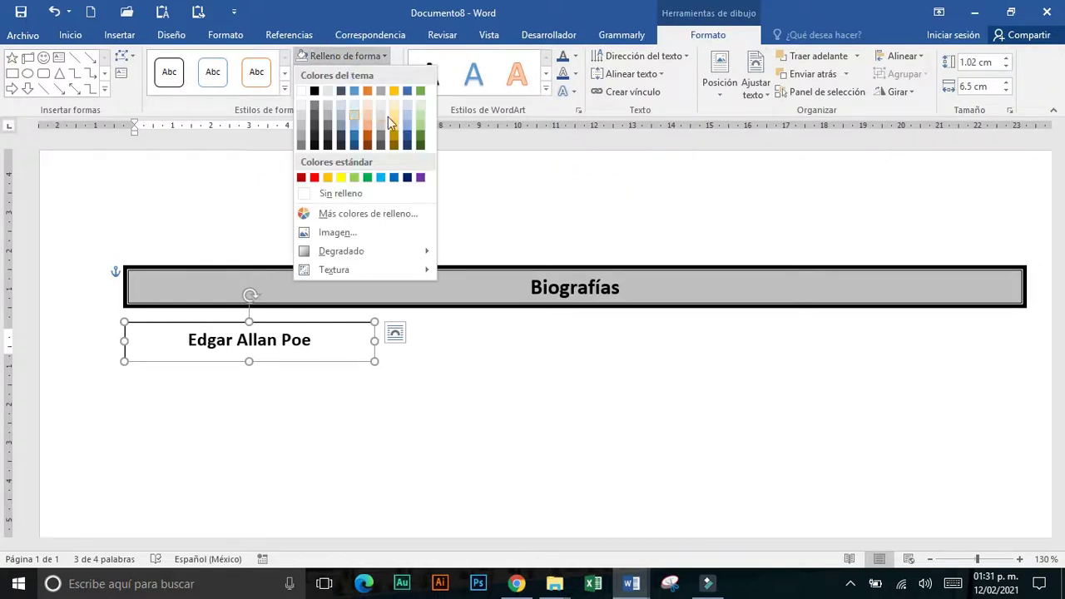
click(355, 123)
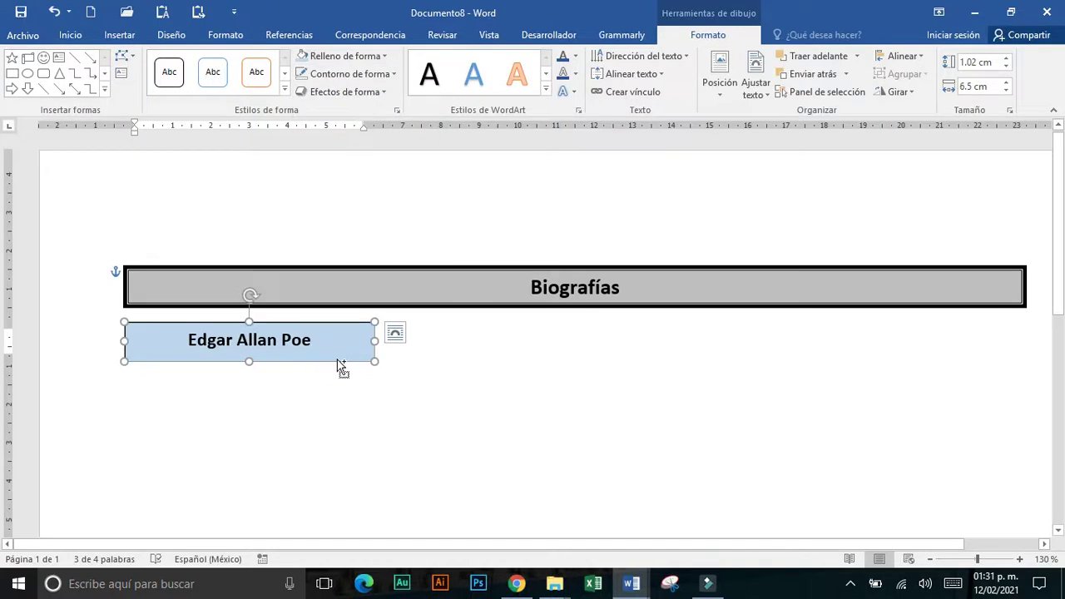
click(432, 391)
Paste two copies of the name box and drag them right to form a row of three
key(ctrl+v)
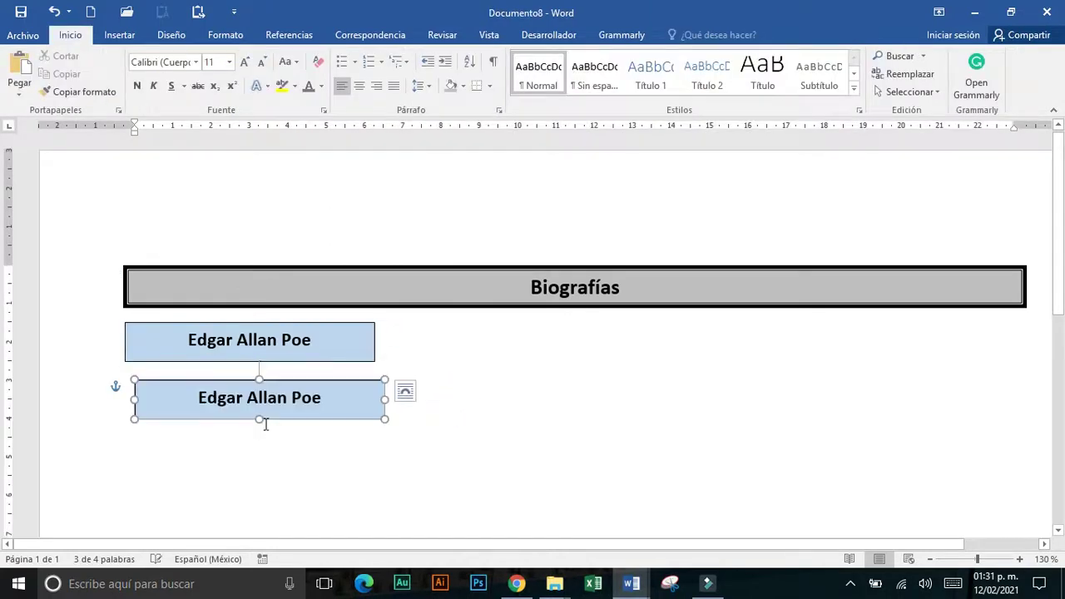
drag(270, 416, 597, 358)
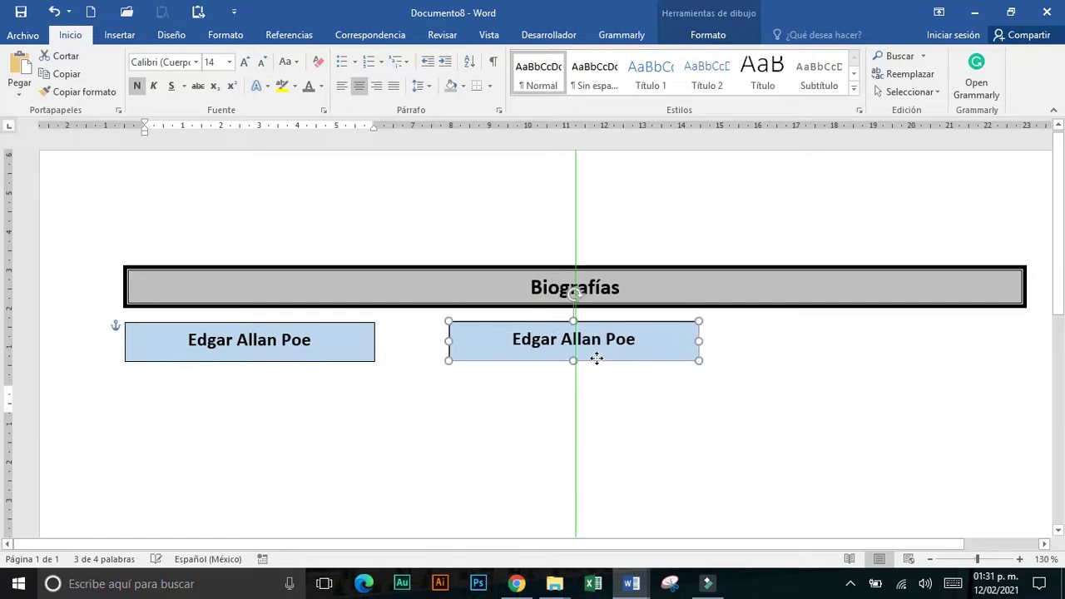
click(549, 425)
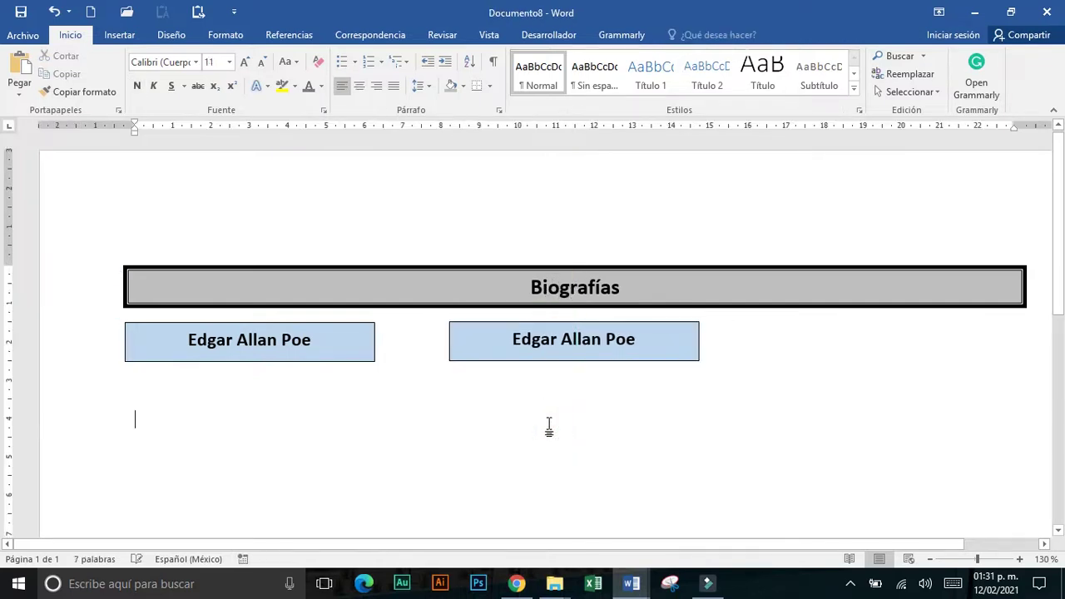
key(ctrl+v)
click(319, 451)
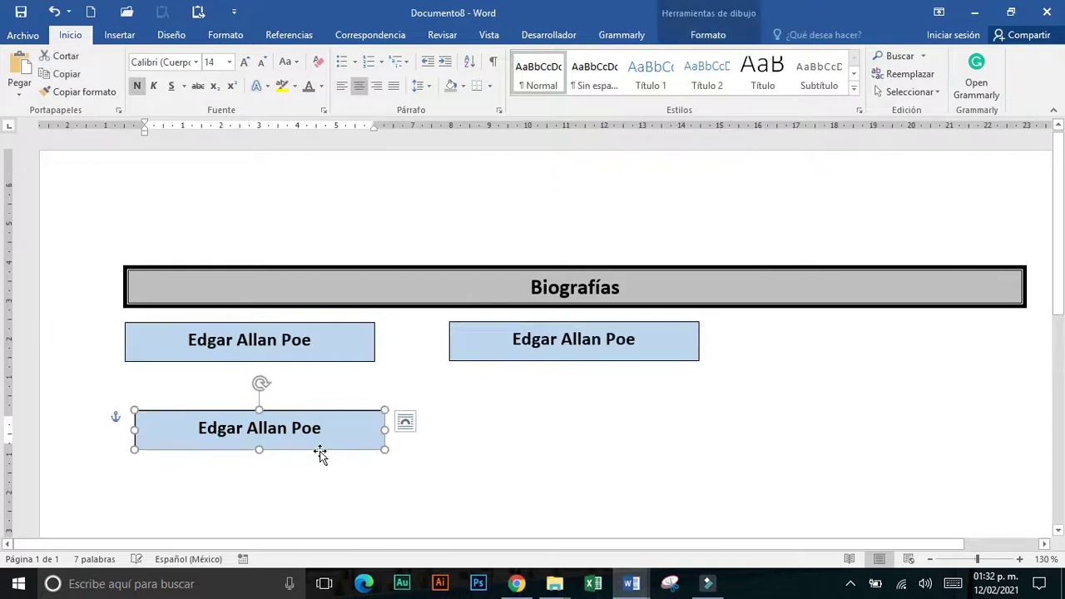
drag(321, 451, 959, 367)
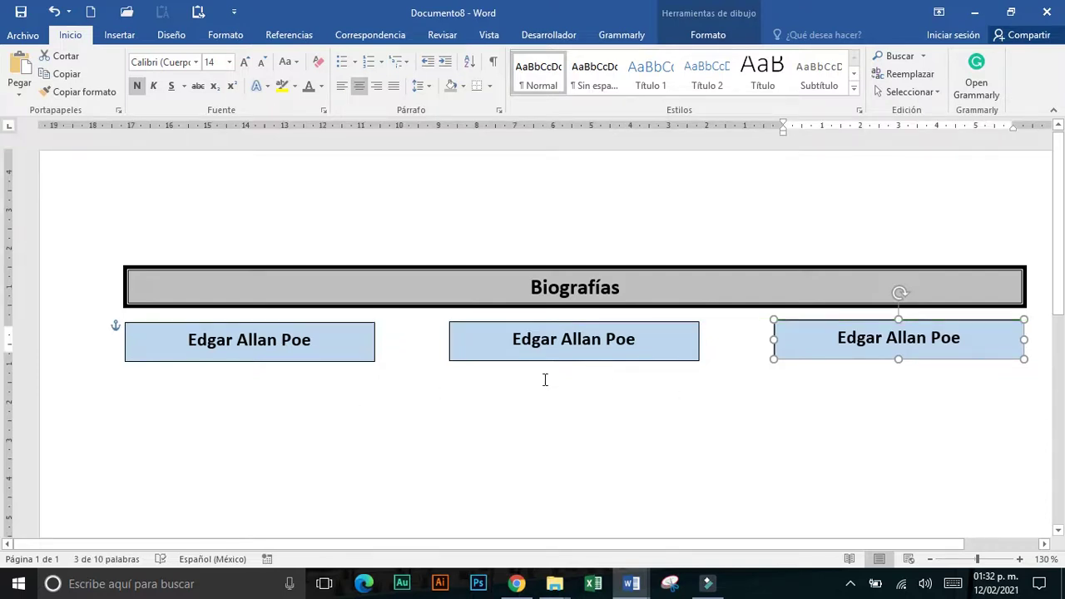
click(270, 361)
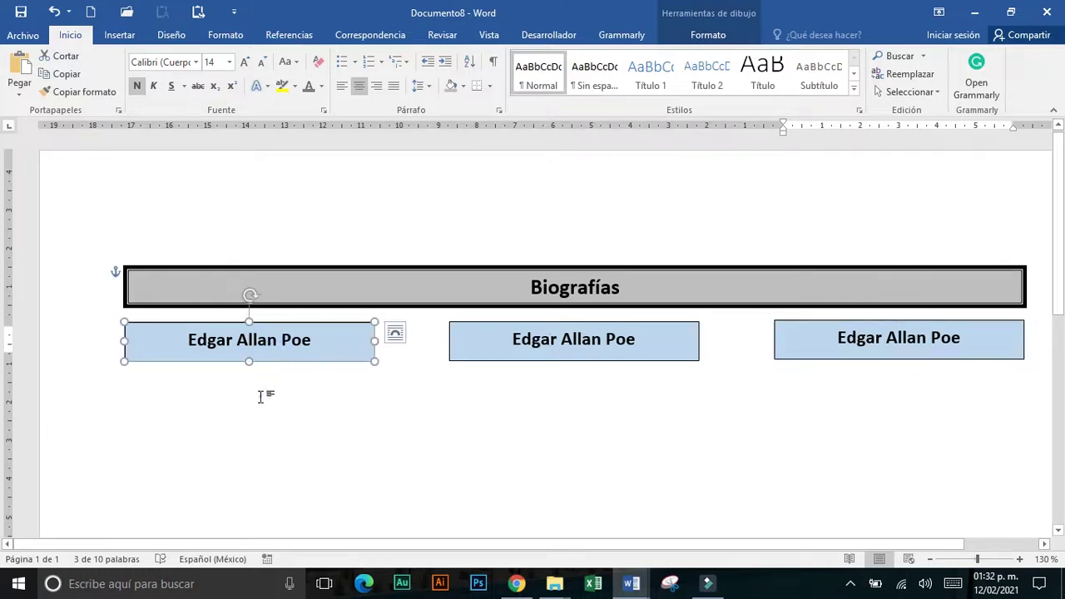
click(264, 395)
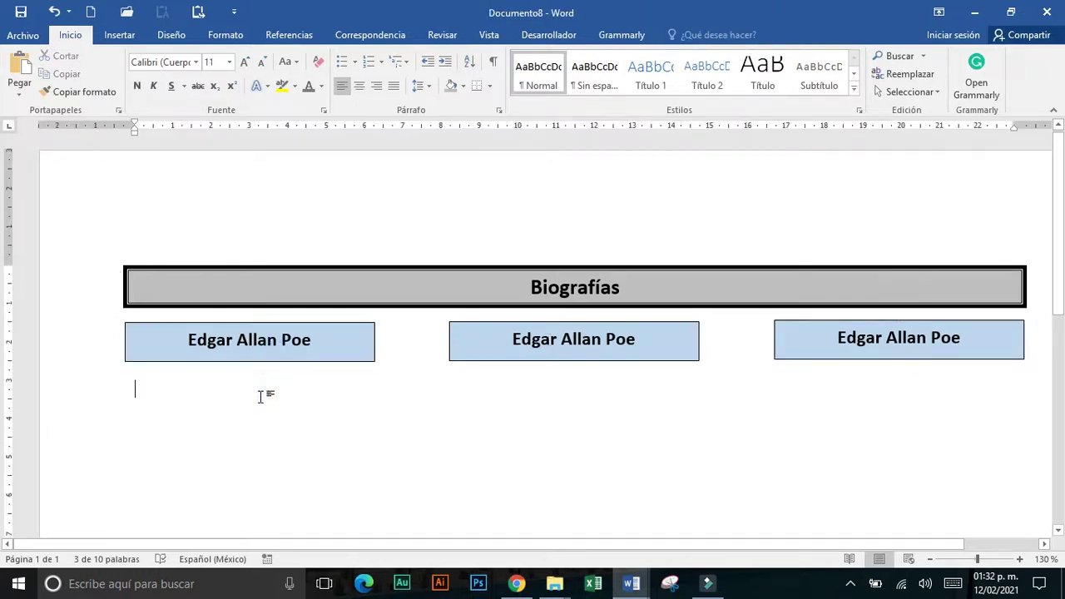
Draw a new 6.5 cm wide text box below the first name box
click(119, 34)
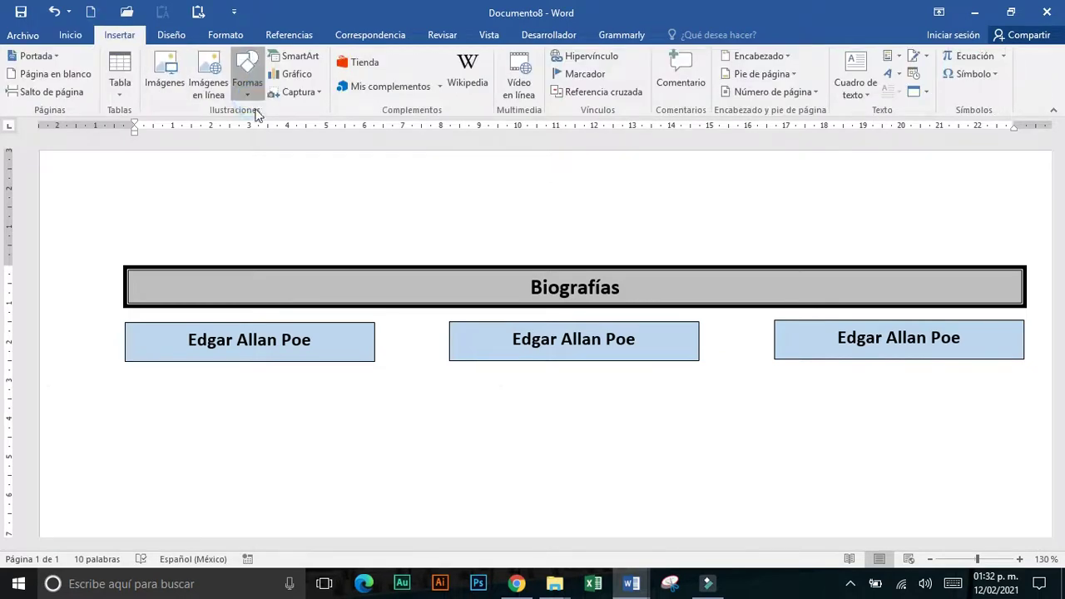
click(248, 88)
click(286, 128)
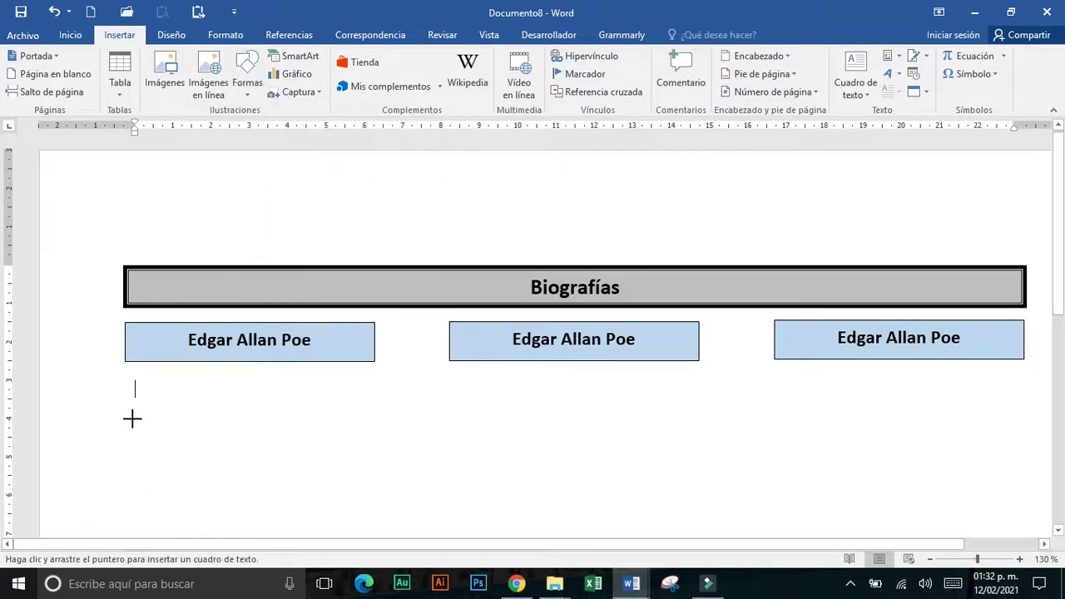
drag(124, 375, 375, 514)
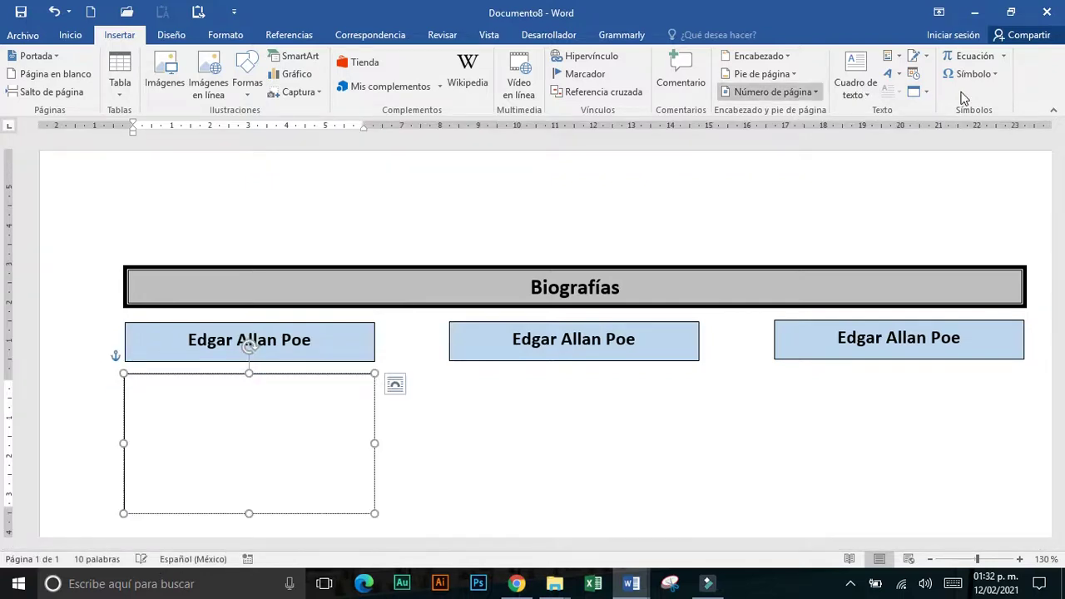
click(1006, 90)
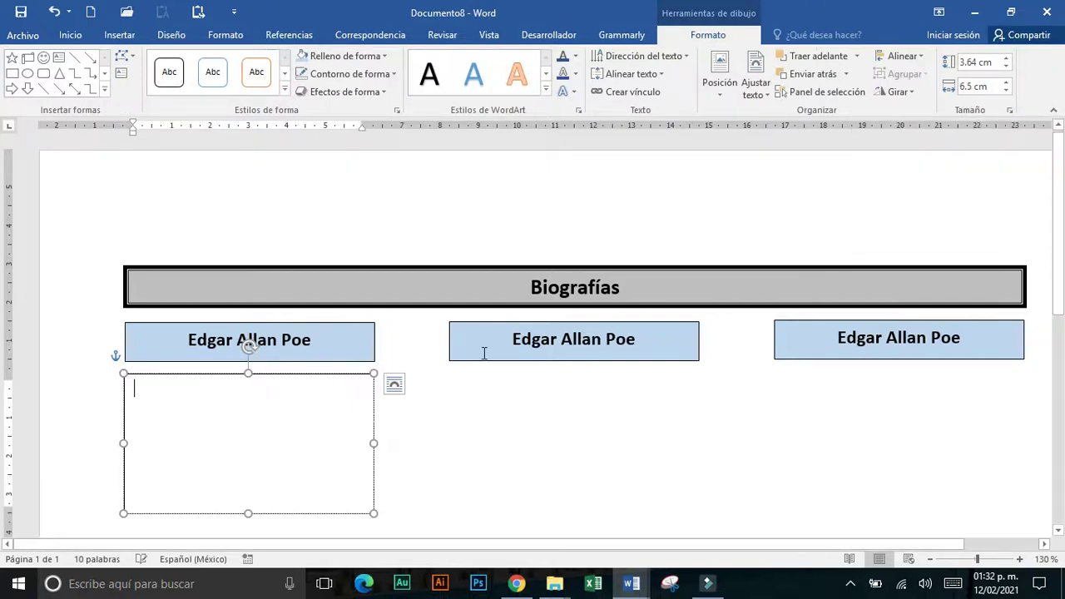
Make the new text box 7.54 cm tall, then bring up the reference PDF in Chrome
scroll(256, 409, down, 5)
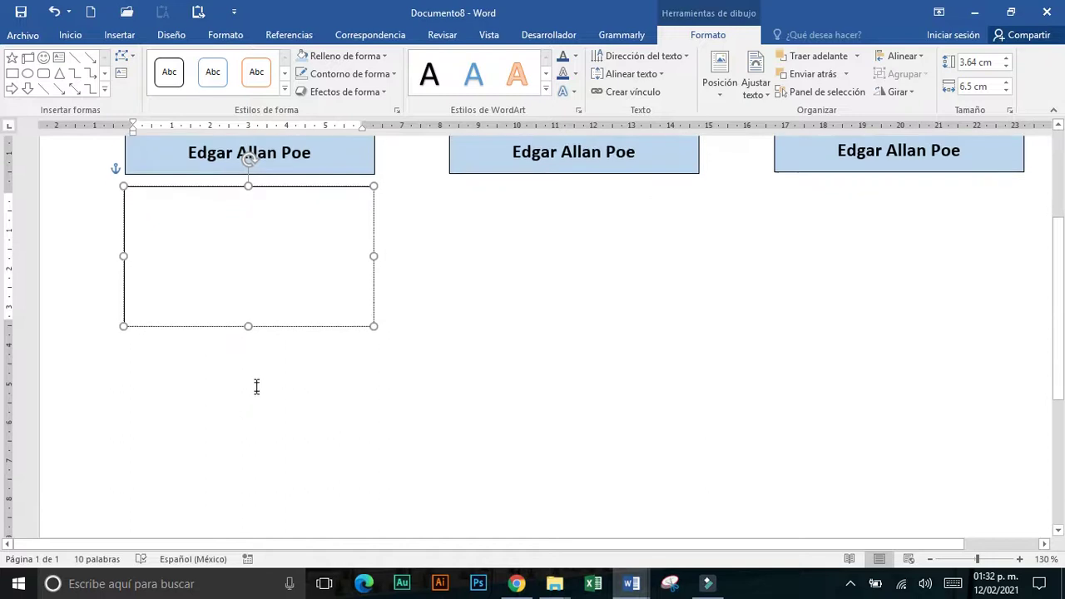
drag(248, 326, 247, 433)
scroll(250, 430, down, 1)
scroll(249, 431, down, 3)
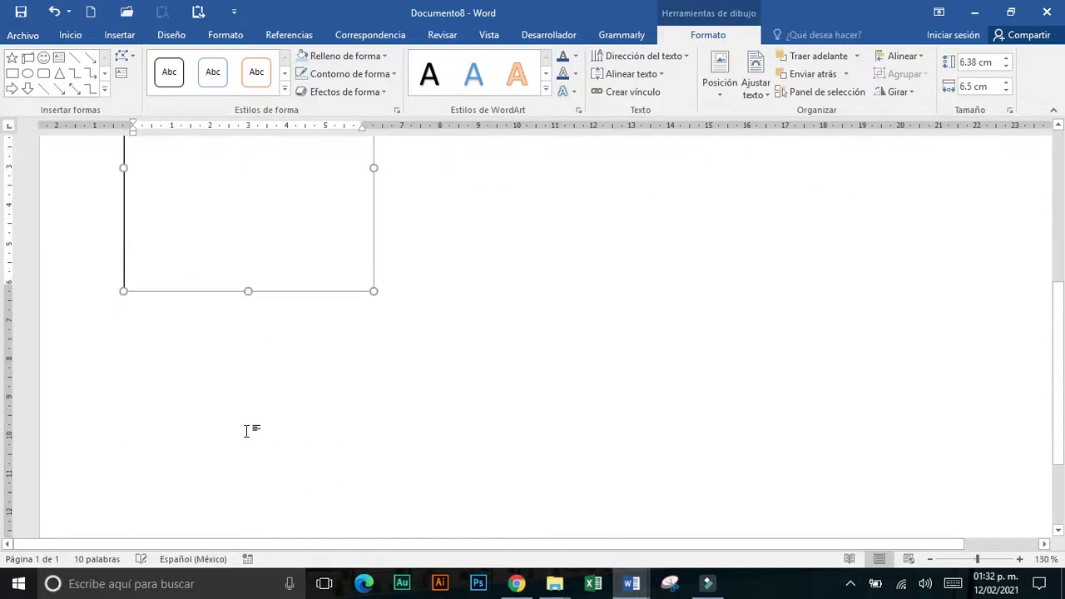
scroll(250, 431, down, 3)
drag(248, 161, 248, 208)
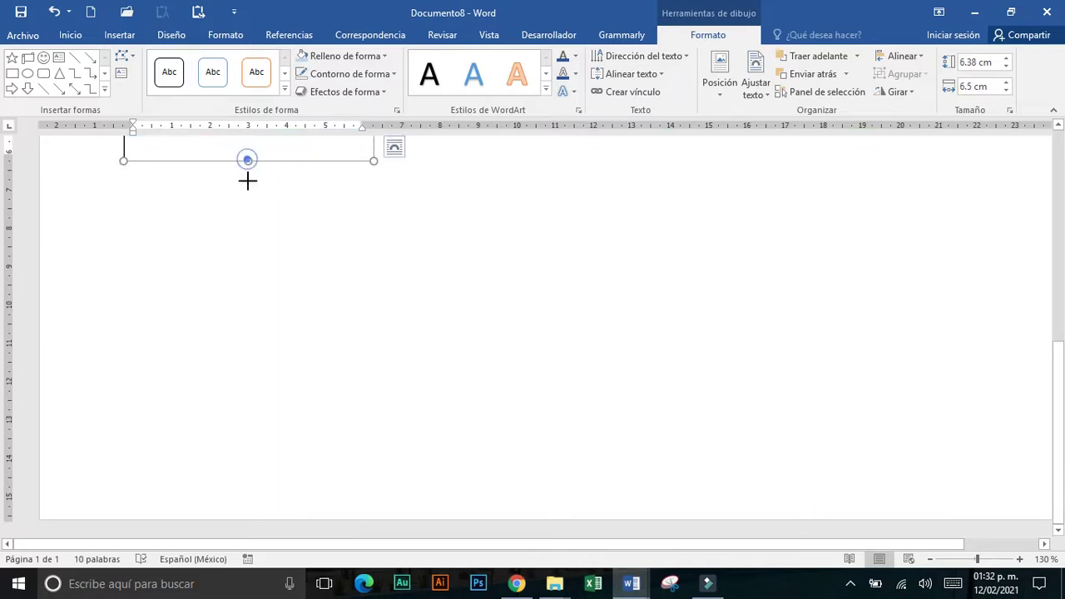
scroll(250, 212, up, 4)
scroll(250, 213, up, 1)
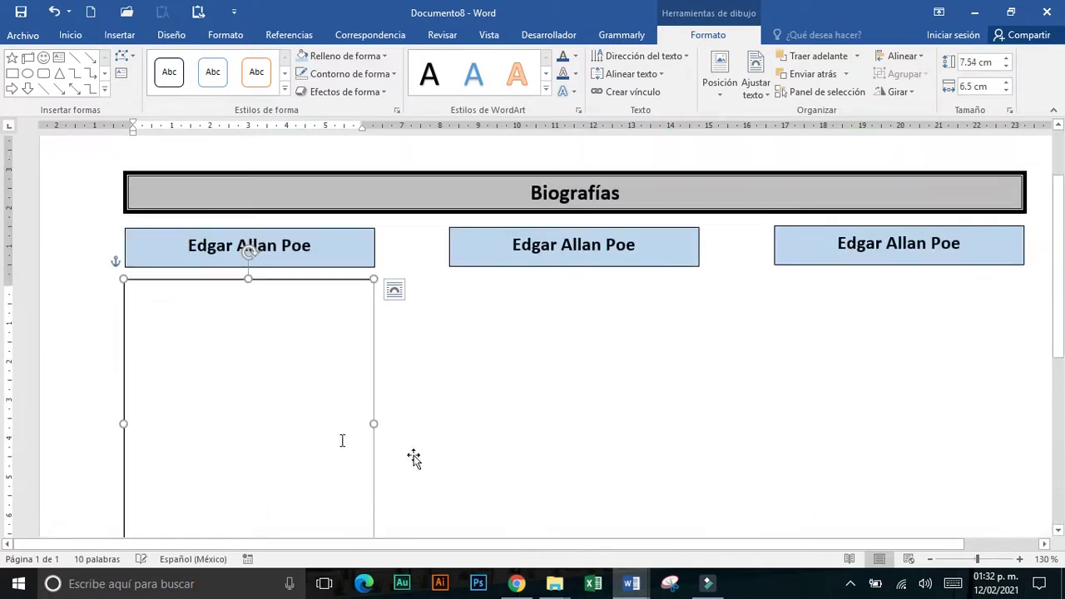
click(513, 587)
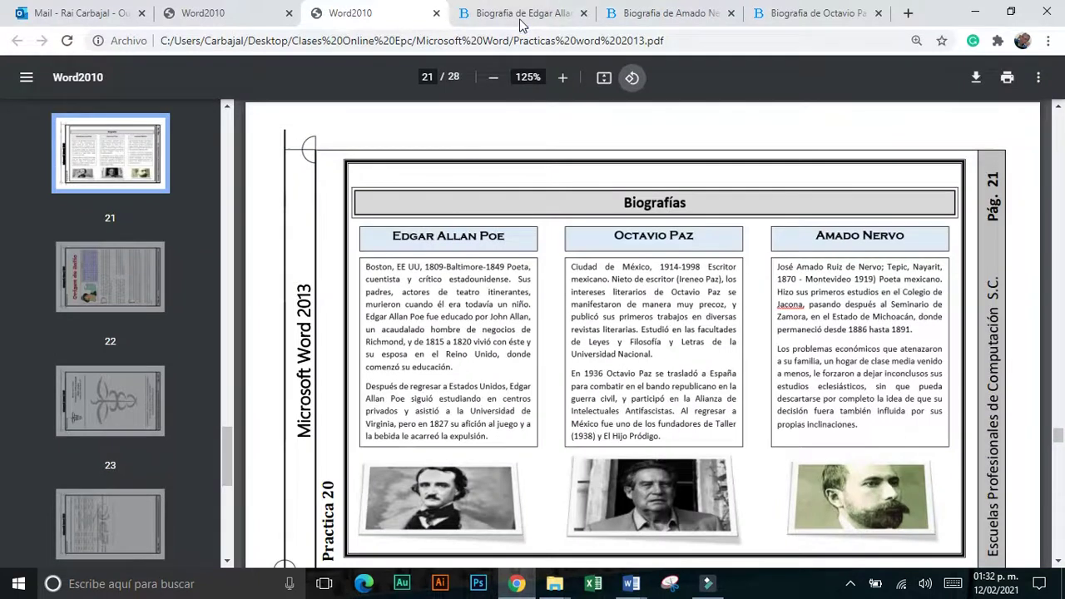
Copy the Biografía paragraph from the Edgar Allan Poe biography page and return to Word
click(521, 17)
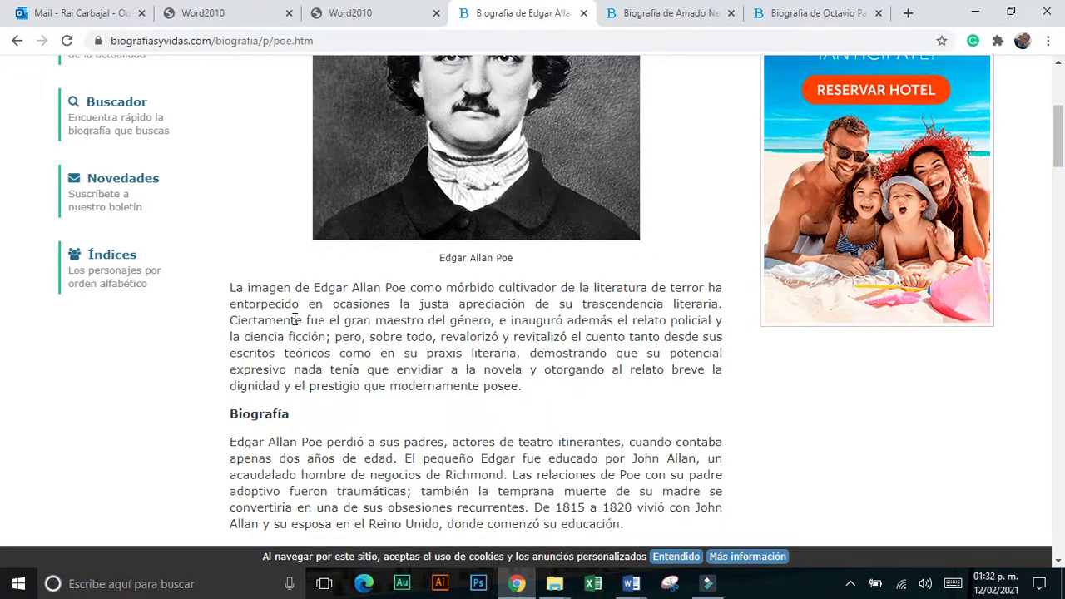
triple_click(289, 489)
key(ctrl+c)
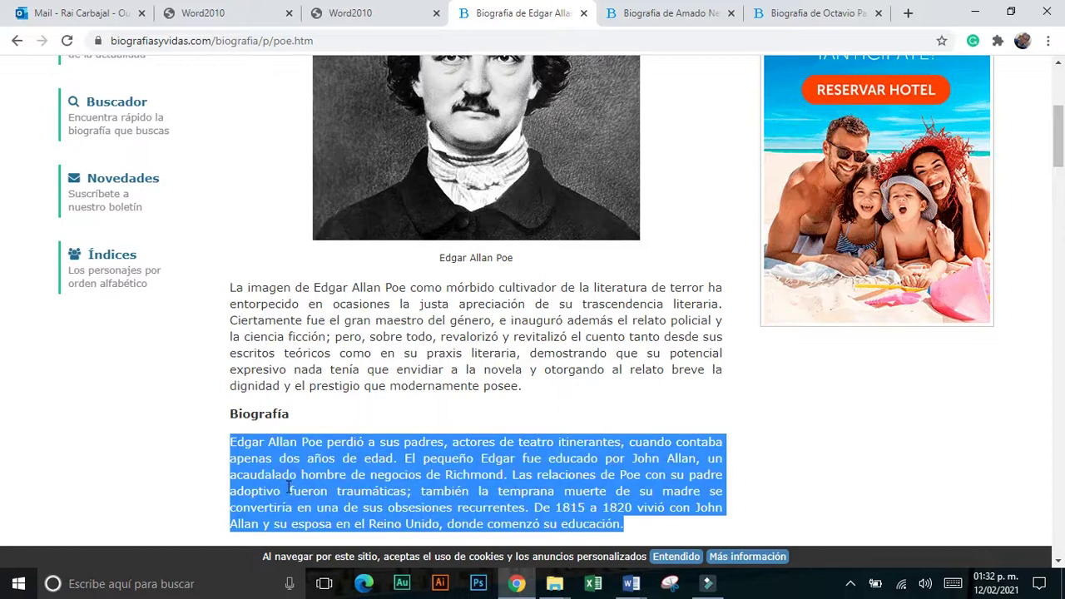
key(alt+Tab)
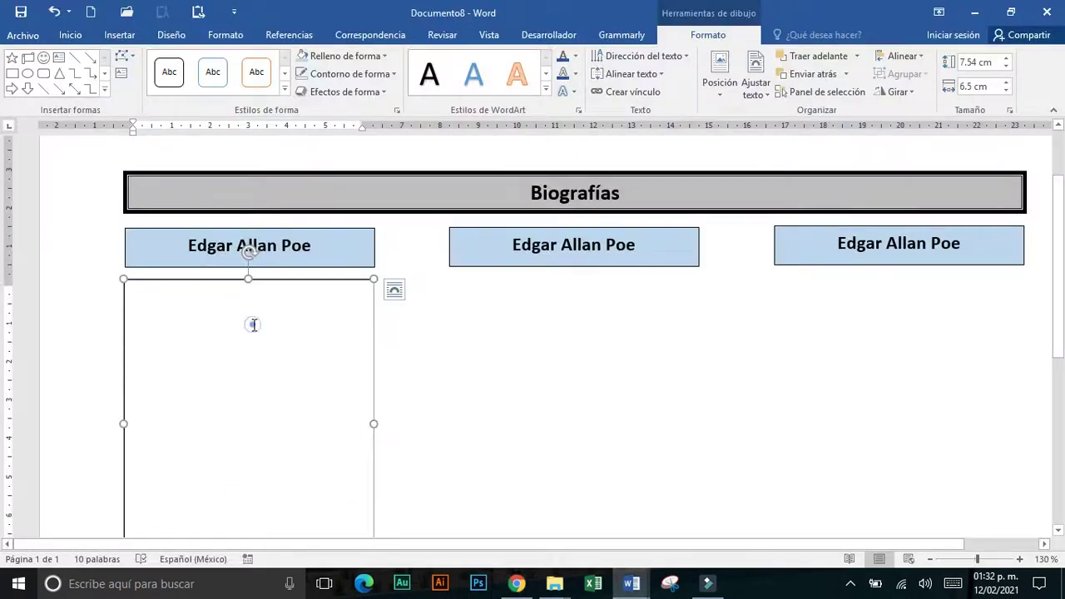
Paste Poe's biography into the box using Mantener solo texto and justify it
click(70, 35)
click(20, 89)
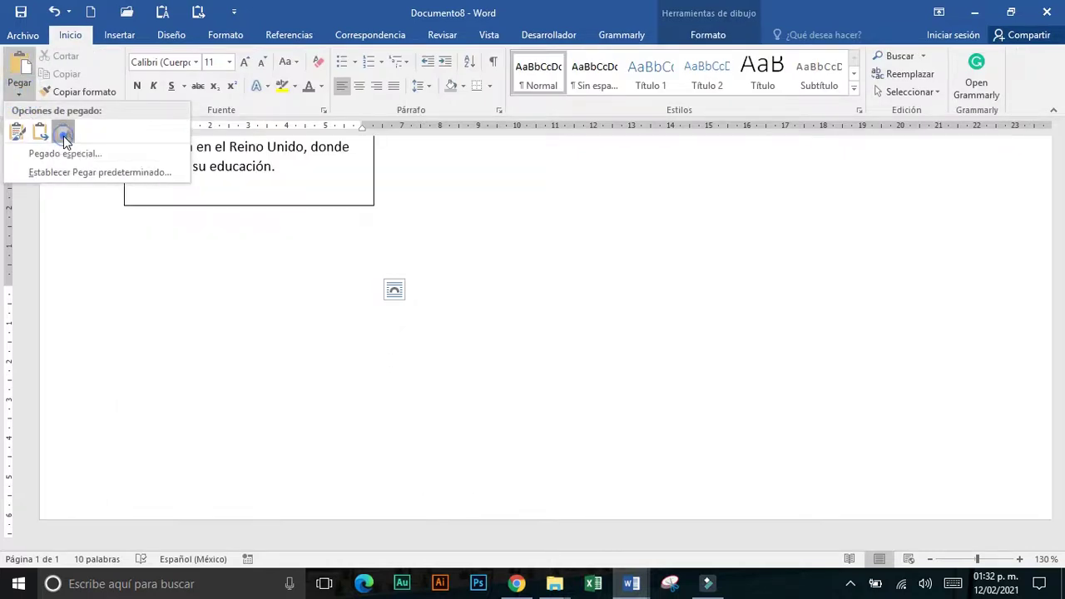
click(65, 135)
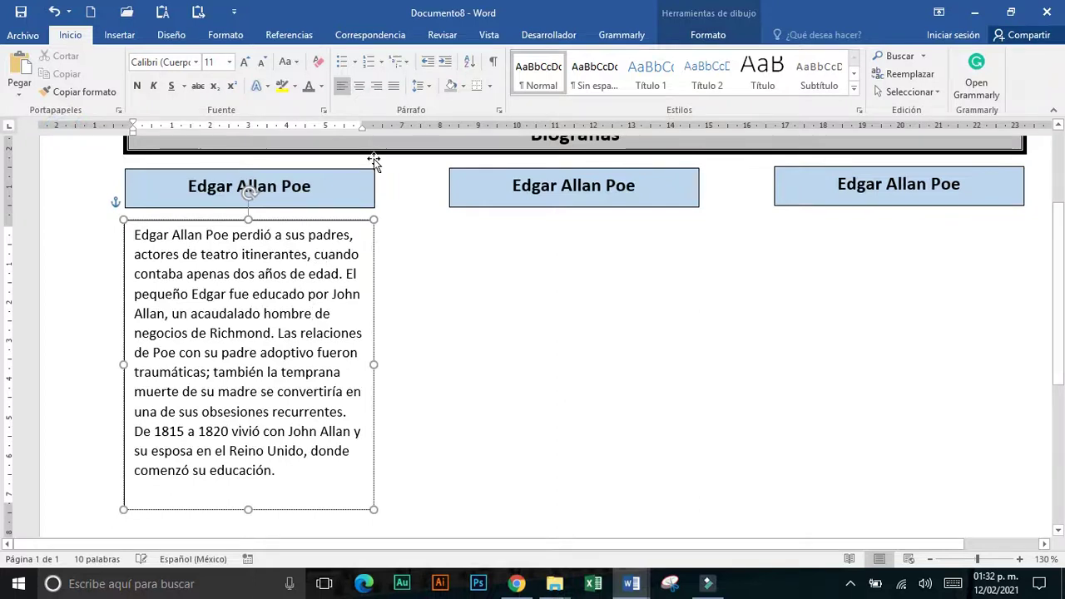
click(387, 90)
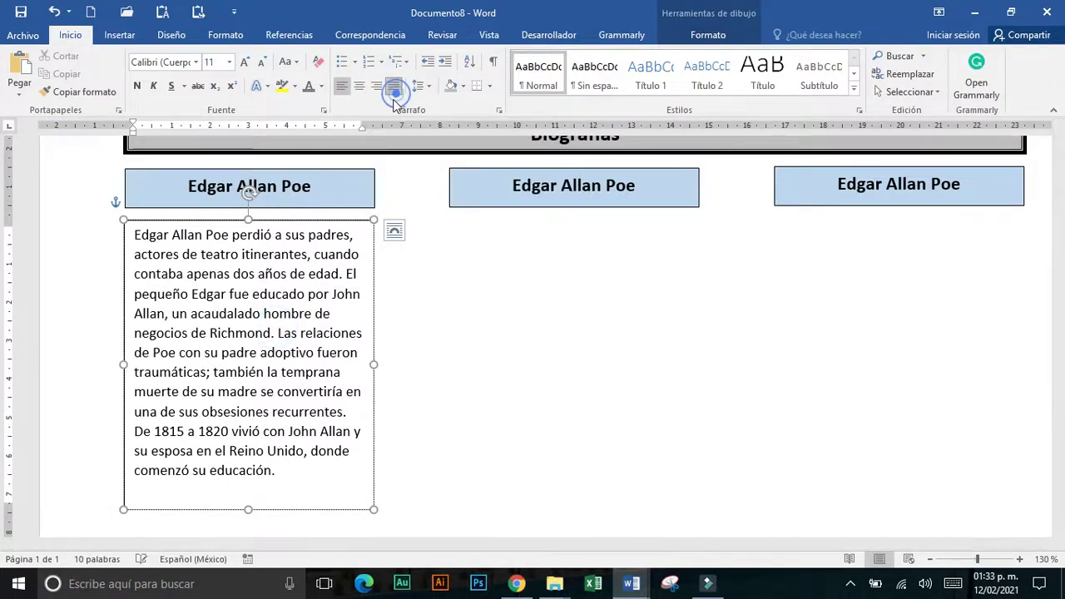
click(393, 89)
scroll(402, 382, down, 2)
click(292, 459)
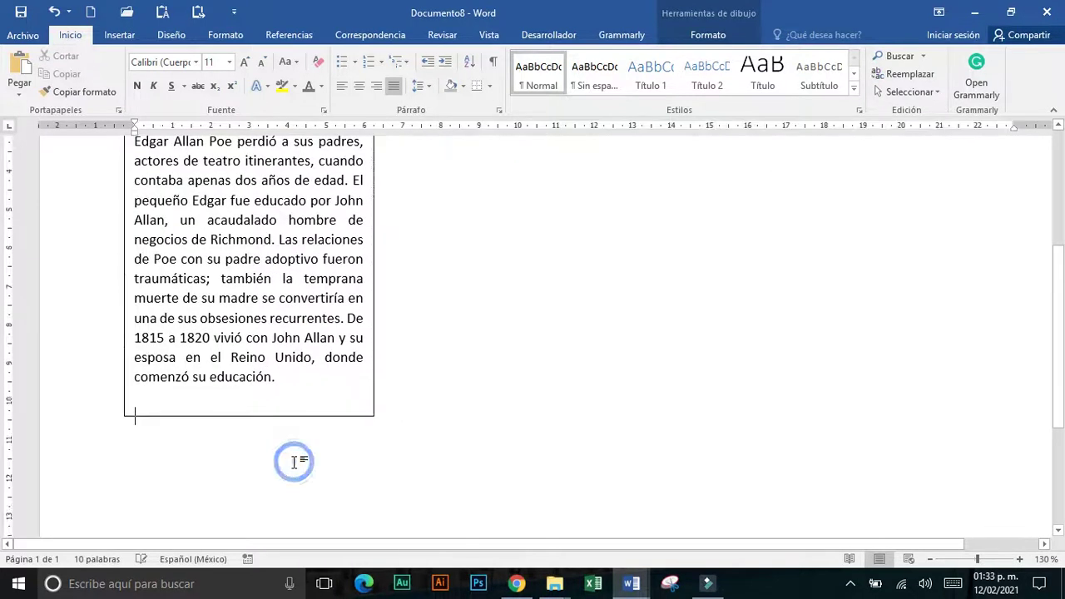
scroll(254, 414, down, 3)
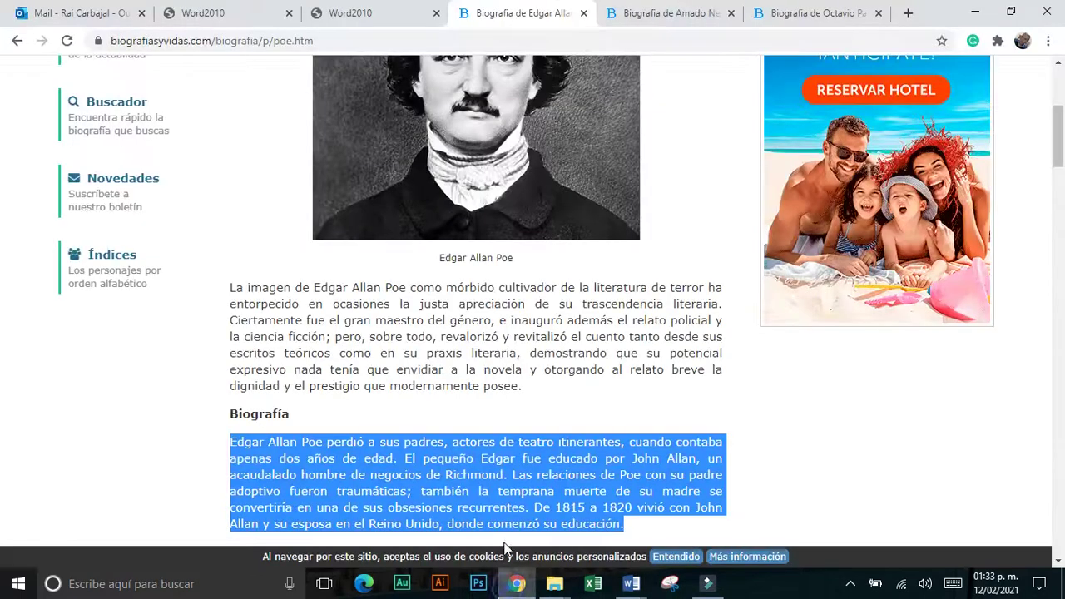
Copy the Edgar Allan Poe portrait image from the biography page in Chrome
click(516, 584)
scroll(454, 166, up, 3)
right_click(460, 242)
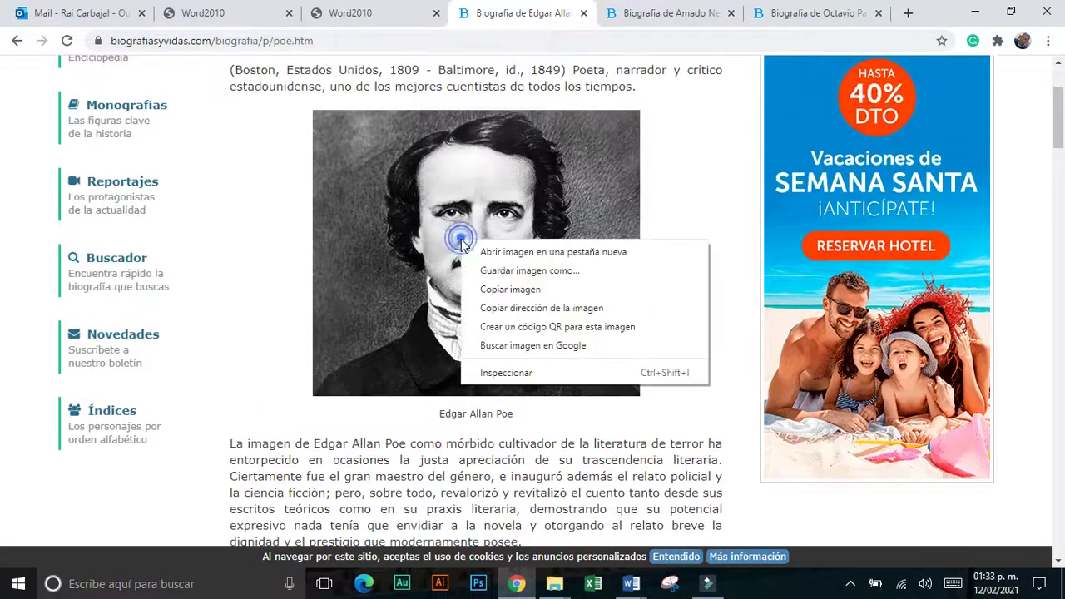
click(517, 289)
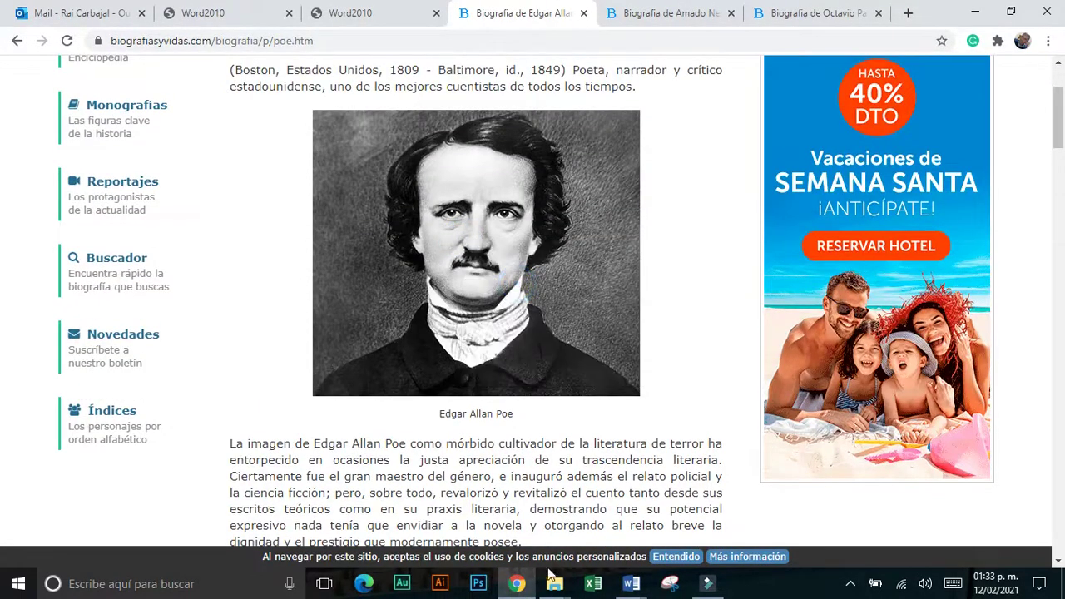
Paste the portrait into Word and set its wrapping to In front of text
click(632, 583)
click(143, 325)
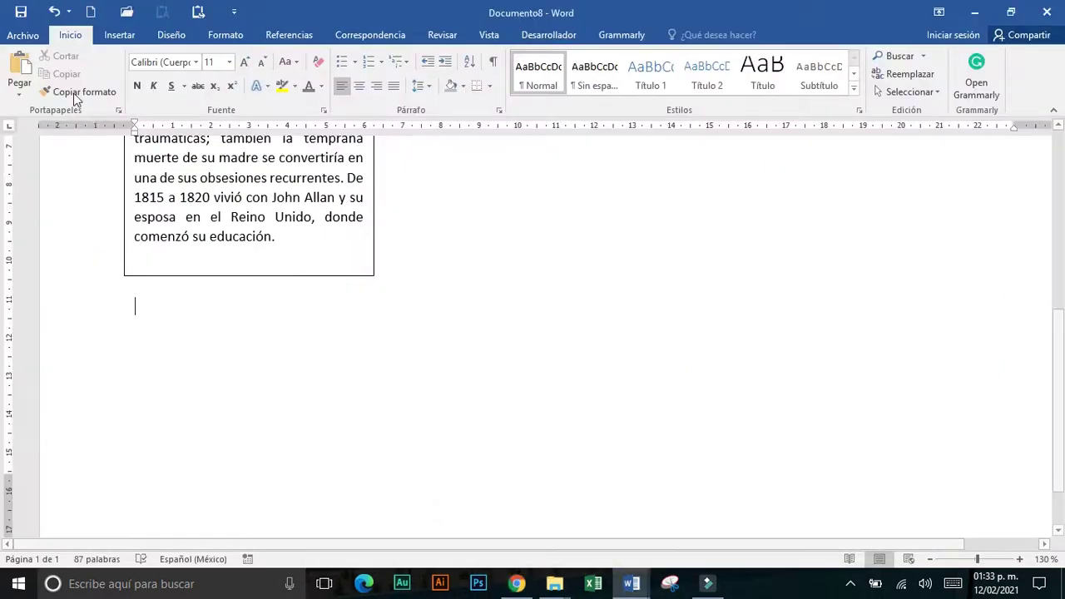
click(28, 63)
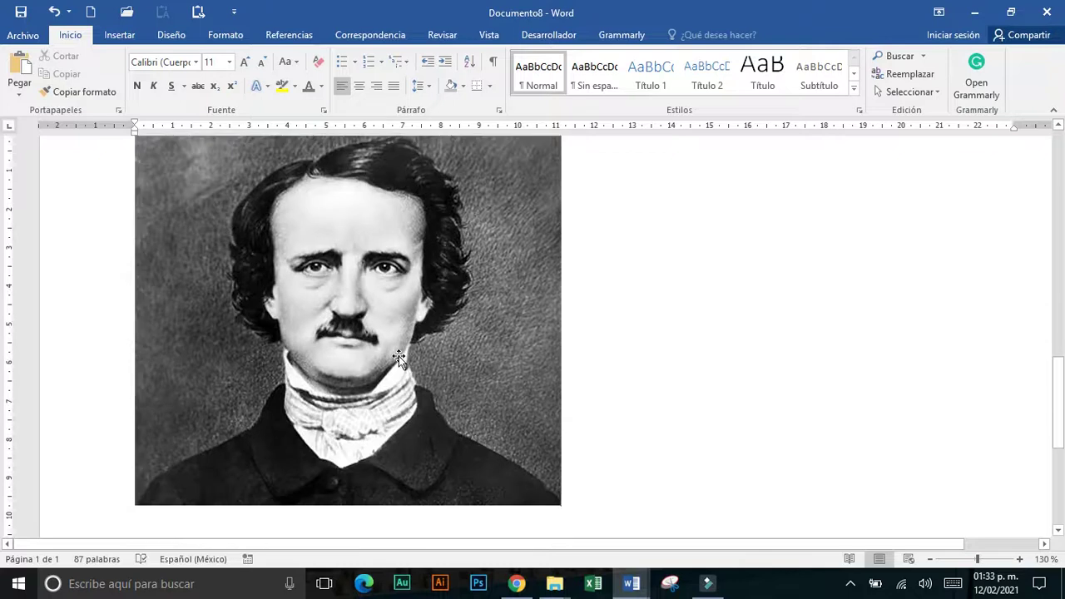
click(399, 355)
click(580, 149)
click(692, 279)
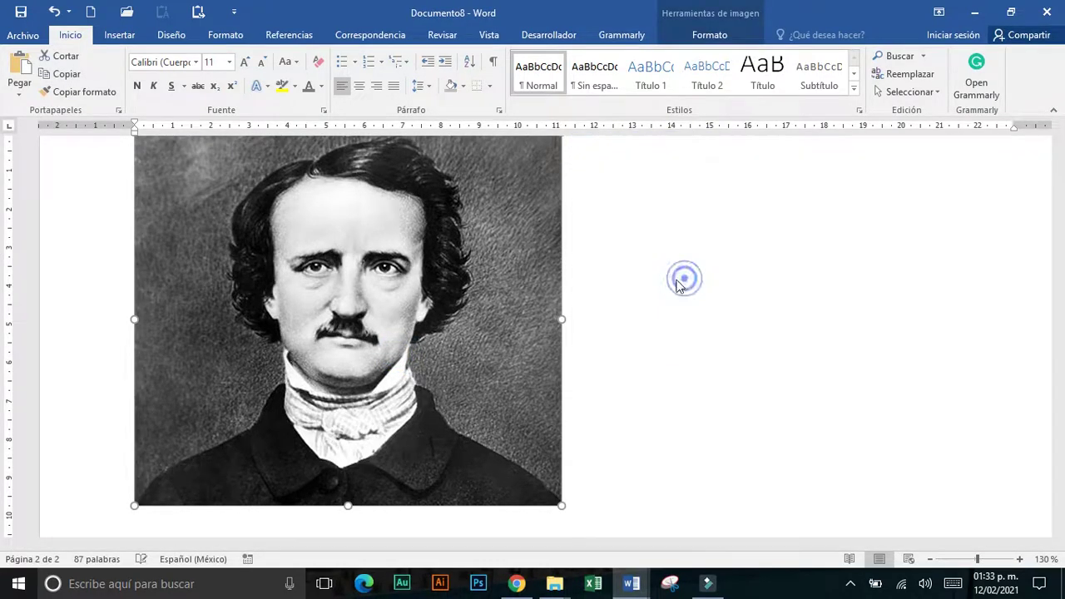
Shrink the portrait proportionally so it sits just below the biography box
scroll(391, 266, down, 5)
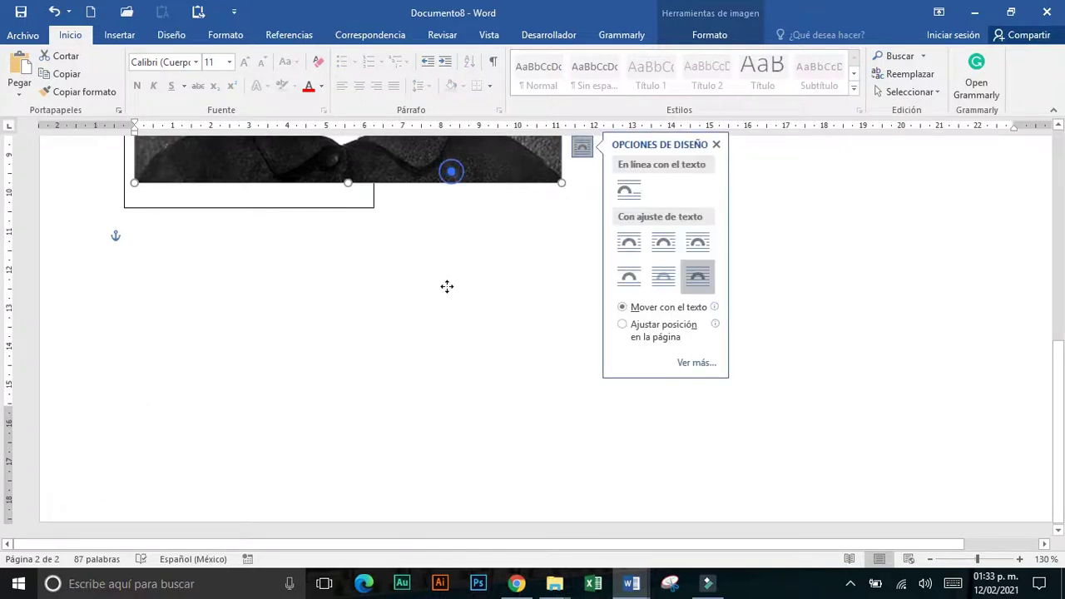
scroll(447, 286, up, 5)
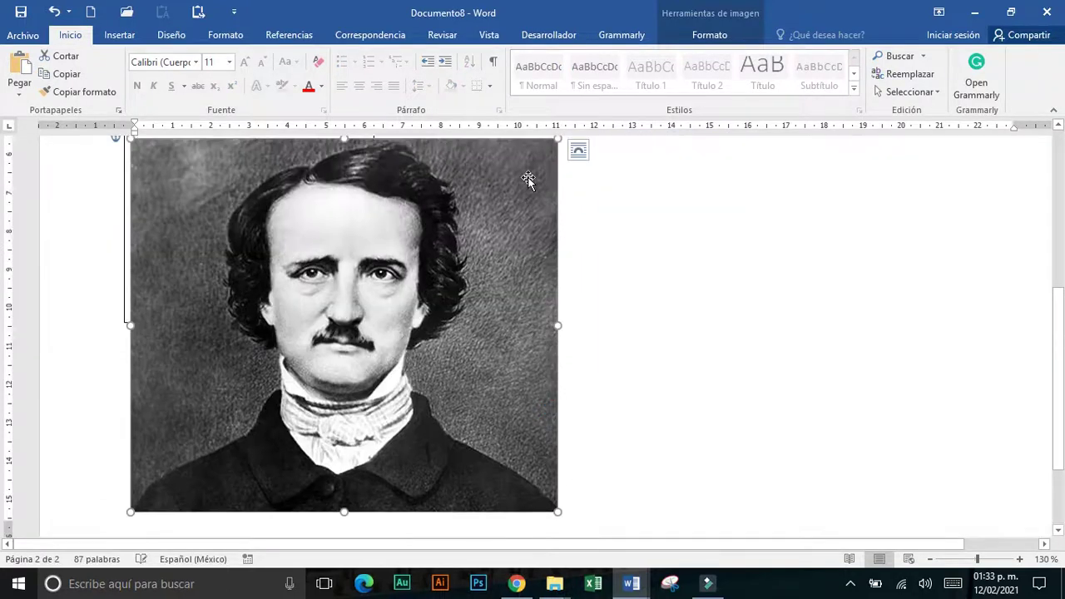
mouse_move(557, 141)
mouse_down()
mouse_move(373, 322)
mouse_move(341, 375)
mouse_up()
scroll(374, 328, down, 3)
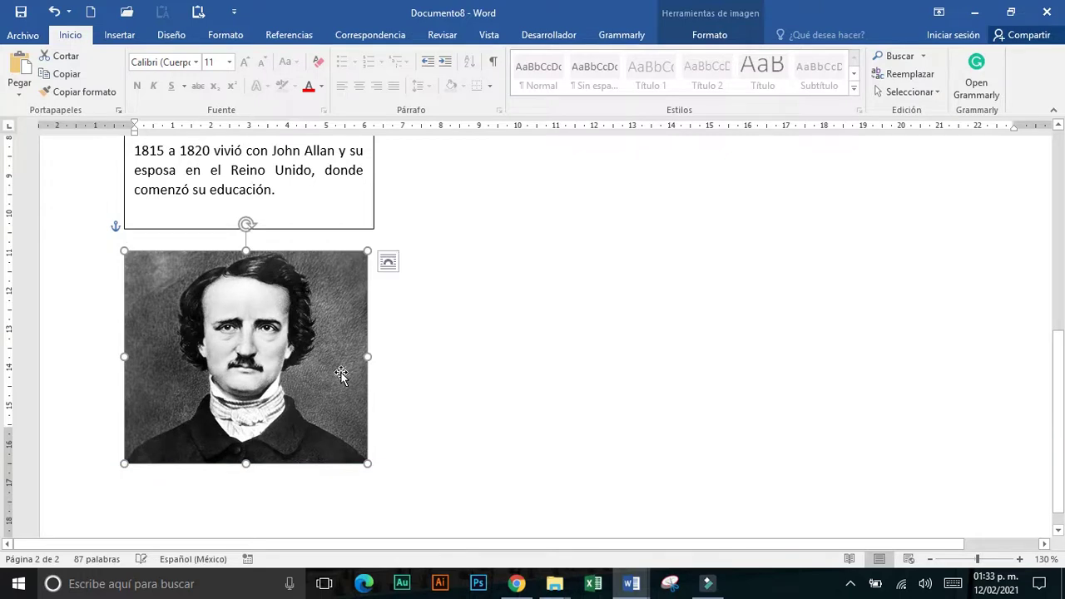
key(alt+Tab)
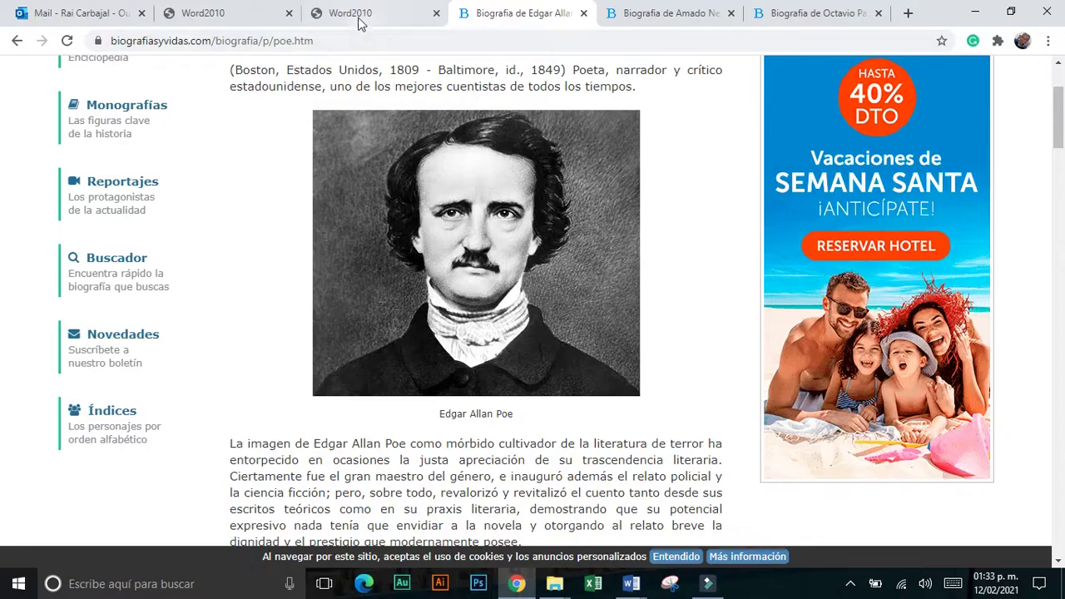
After checking the reference PDF, apply the tilted white-frame shadow picture style to Poe's portrait
click(358, 21)
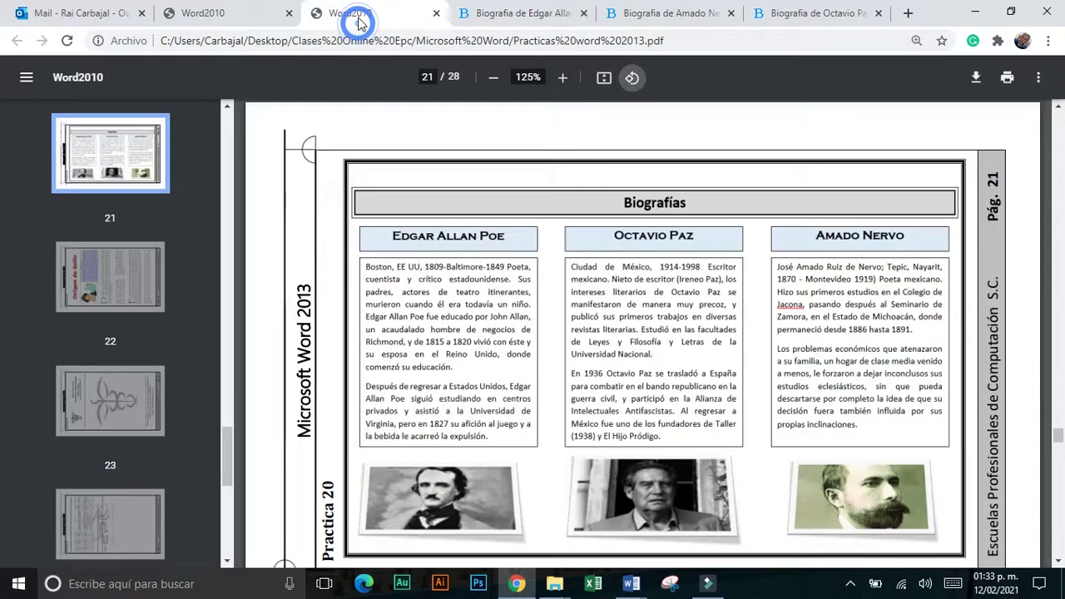
scroll(445, 367, down, 1)
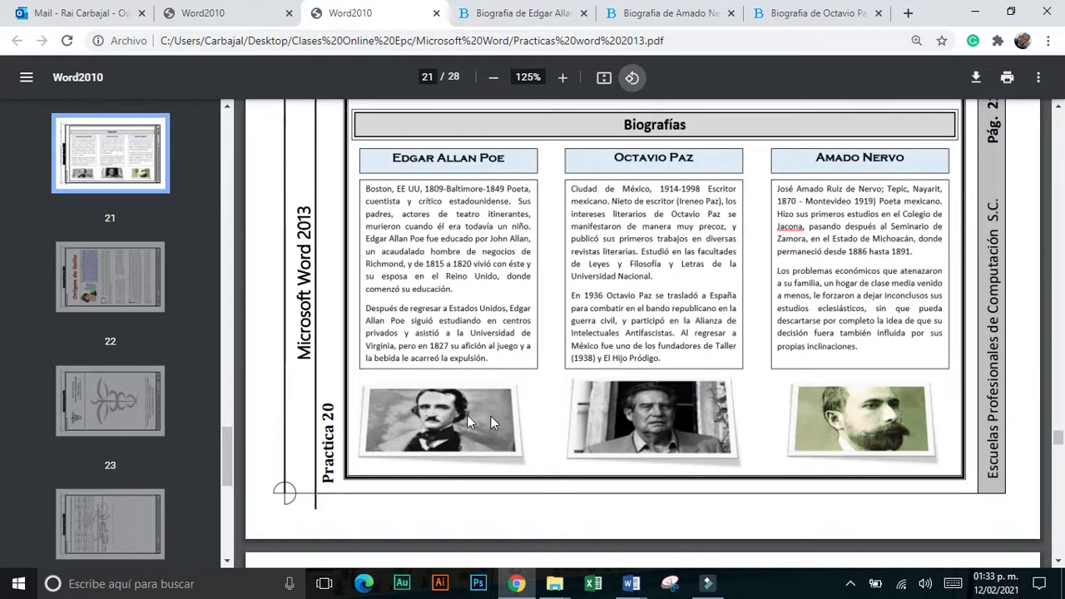
key(alt+Tab)
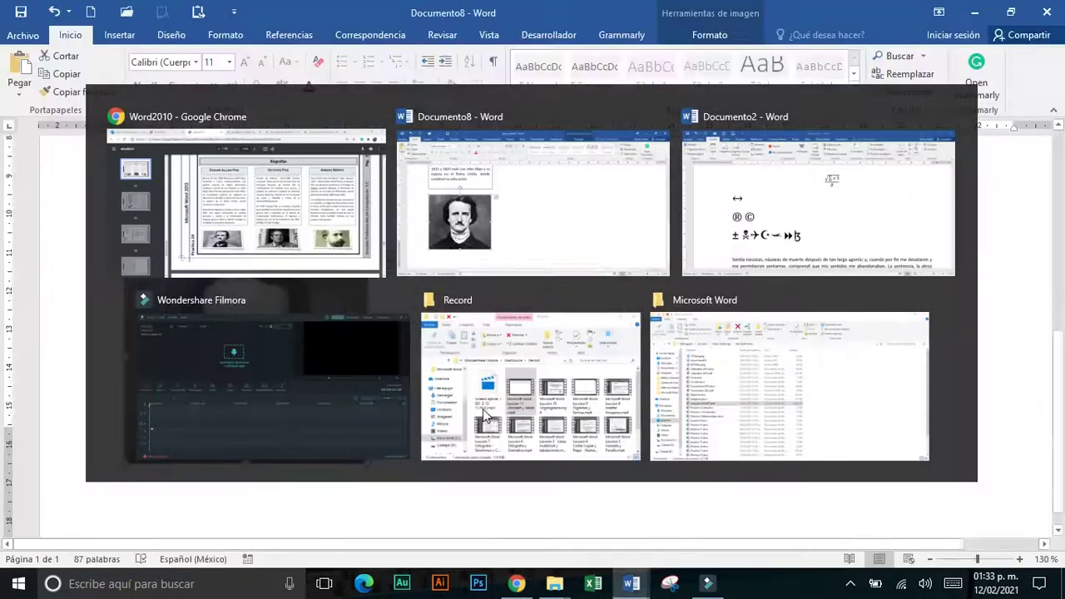
click(700, 40)
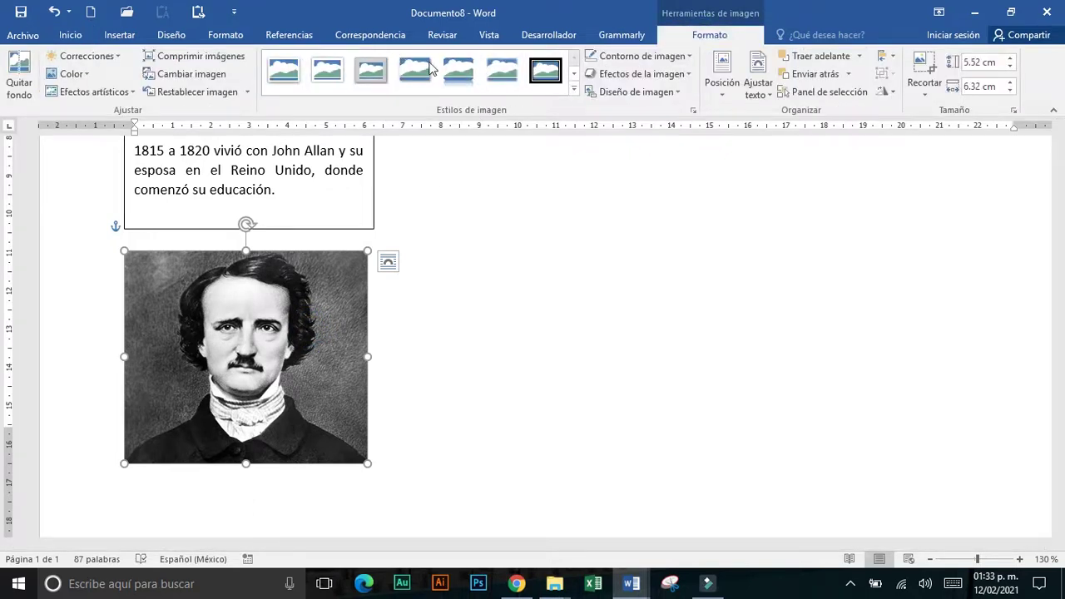
click(574, 92)
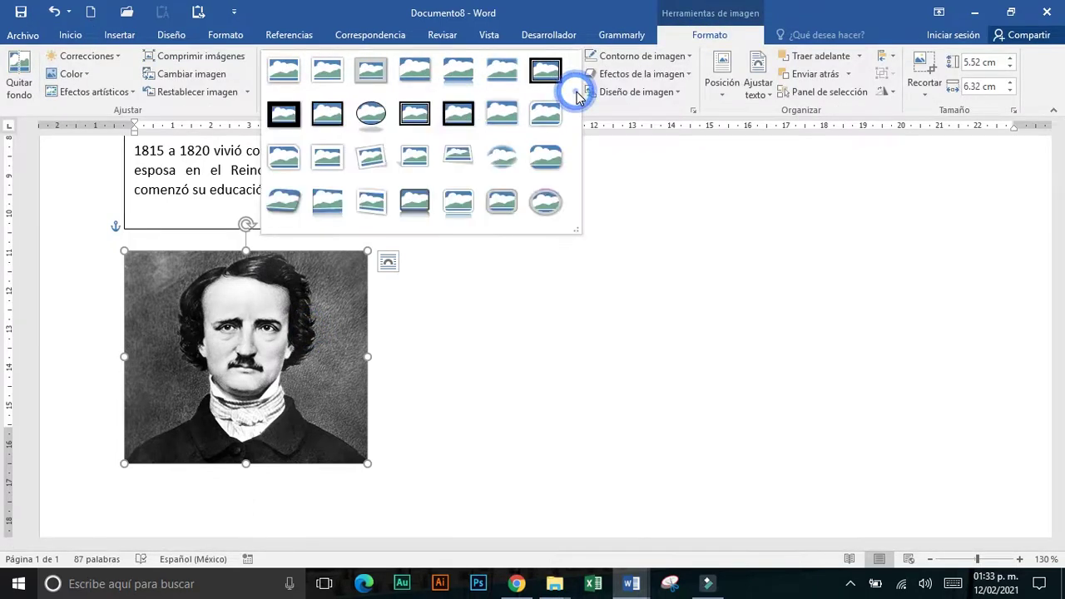
click(466, 161)
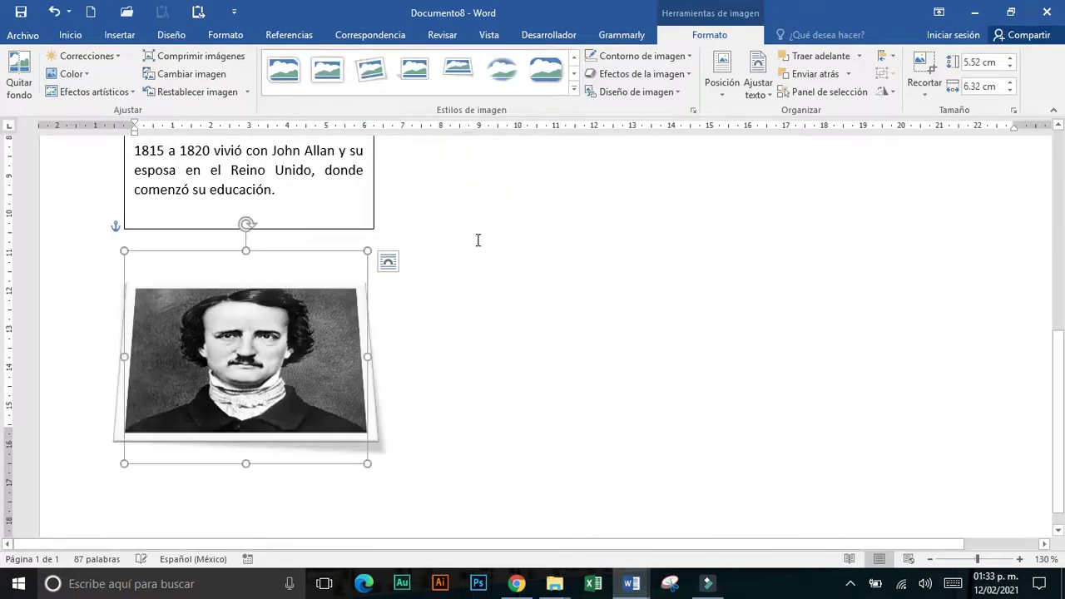
click(476, 283)
scroll(476, 284, up, 3)
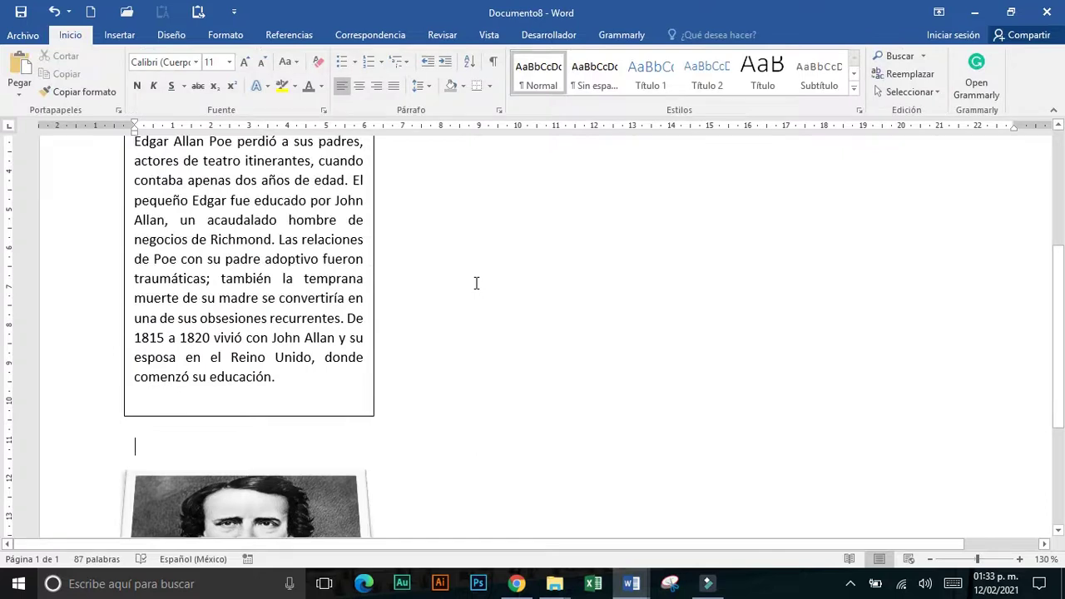
Duplicate the Poe biography box and place the copy under the middle name header
scroll(476, 284, up, 2)
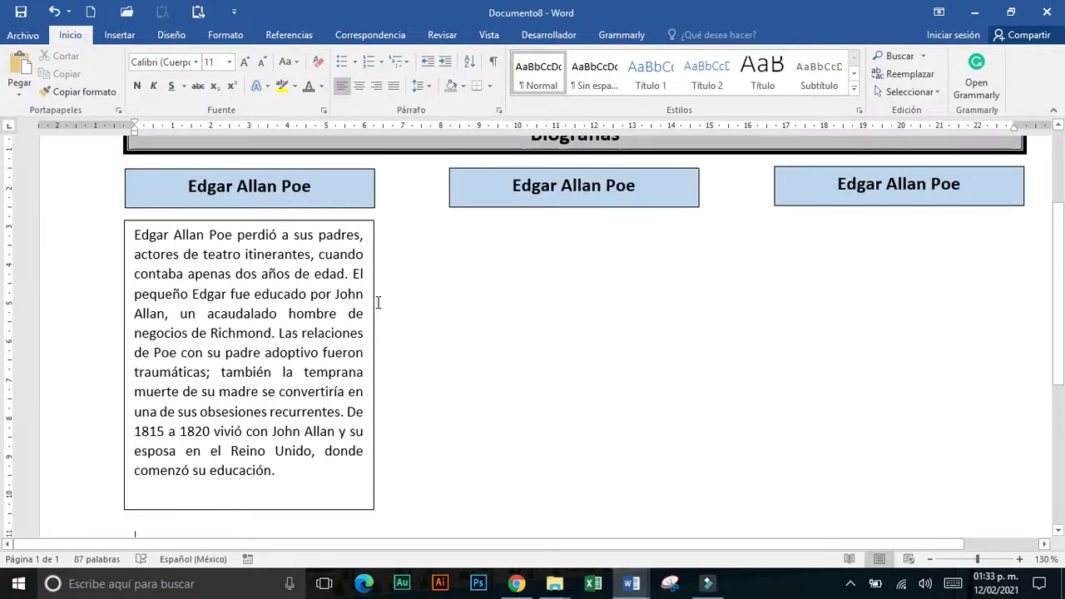
click(372, 303)
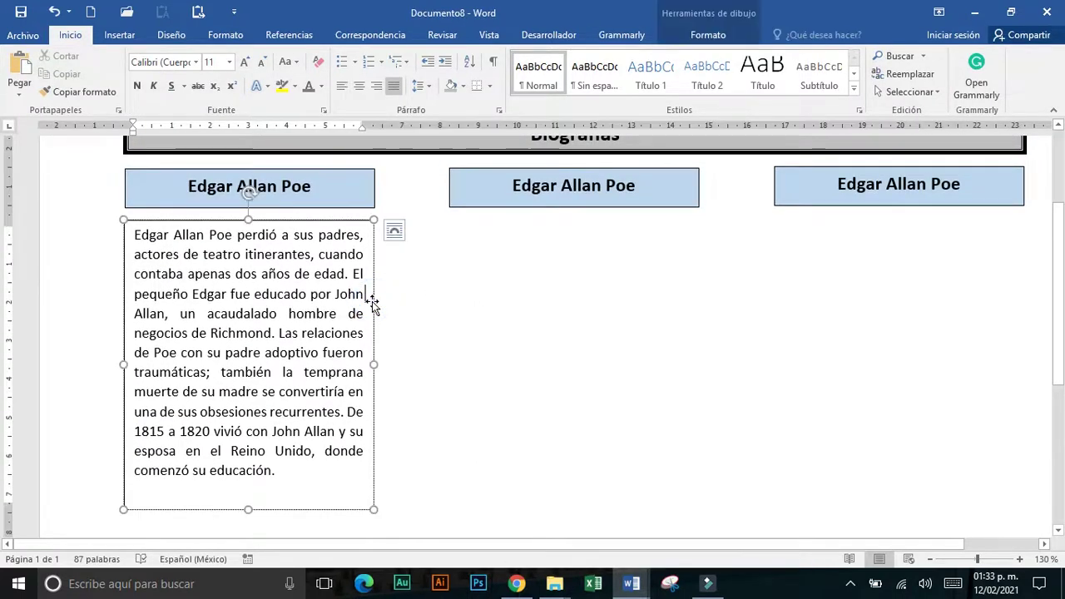
click(526, 336)
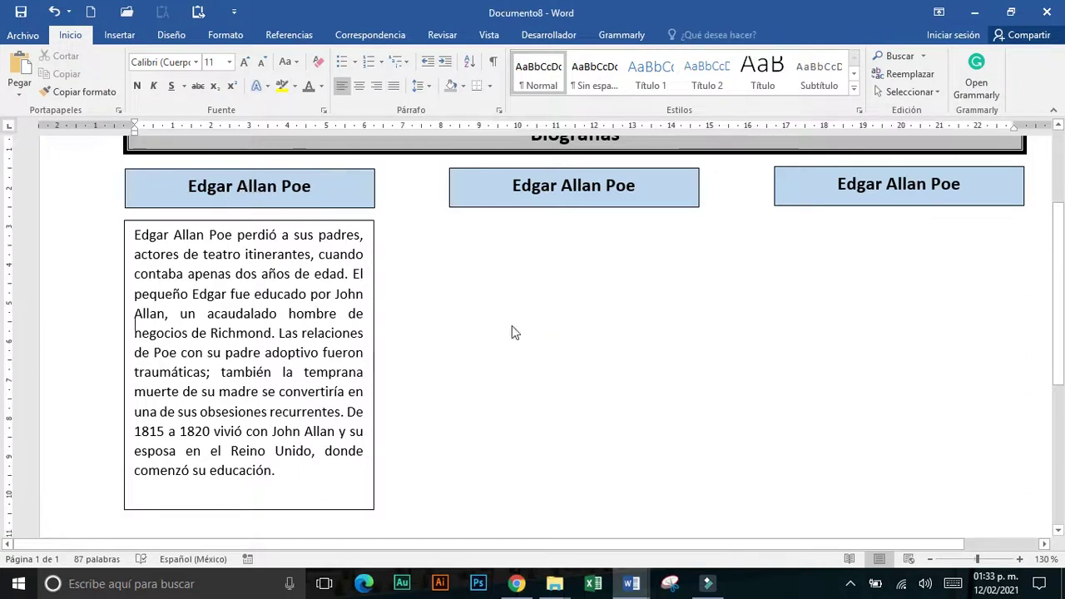
key(ctrl+v)
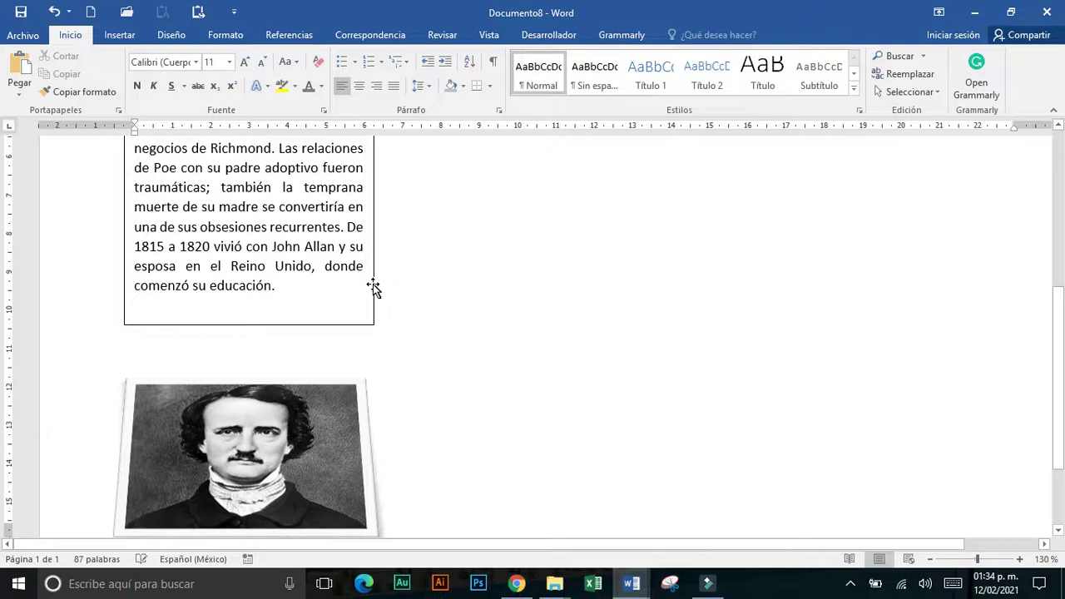
click(373, 284)
drag(373, 284, 383, 279)
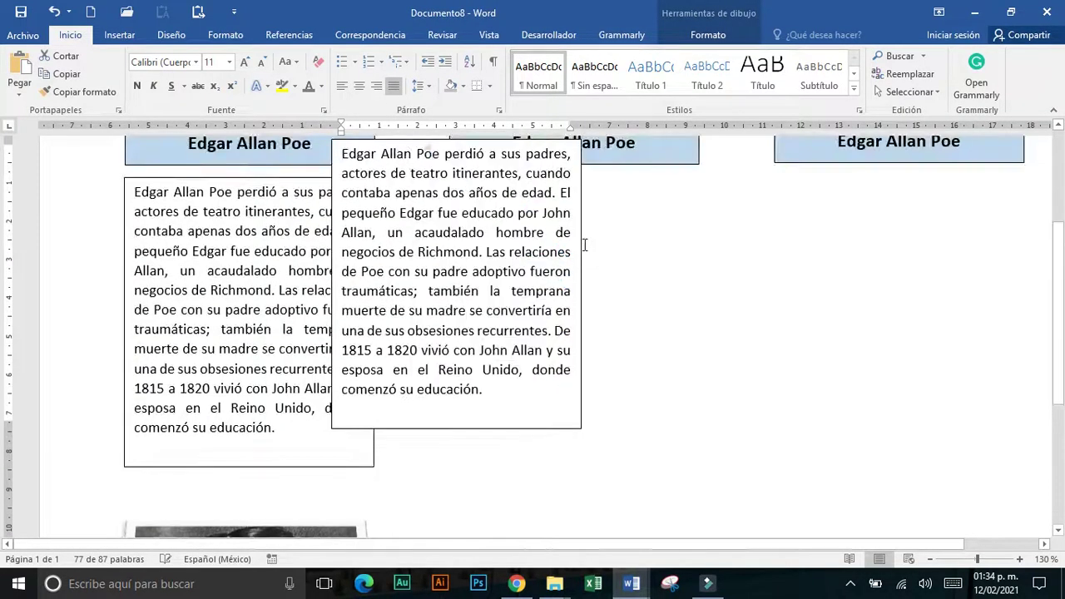
scroll(585, 245, up, 3)
mouse_move(582, 287)
mouse_down()
mouse_move(676, 360)
mouse_move(699, 338)
mouse_up()
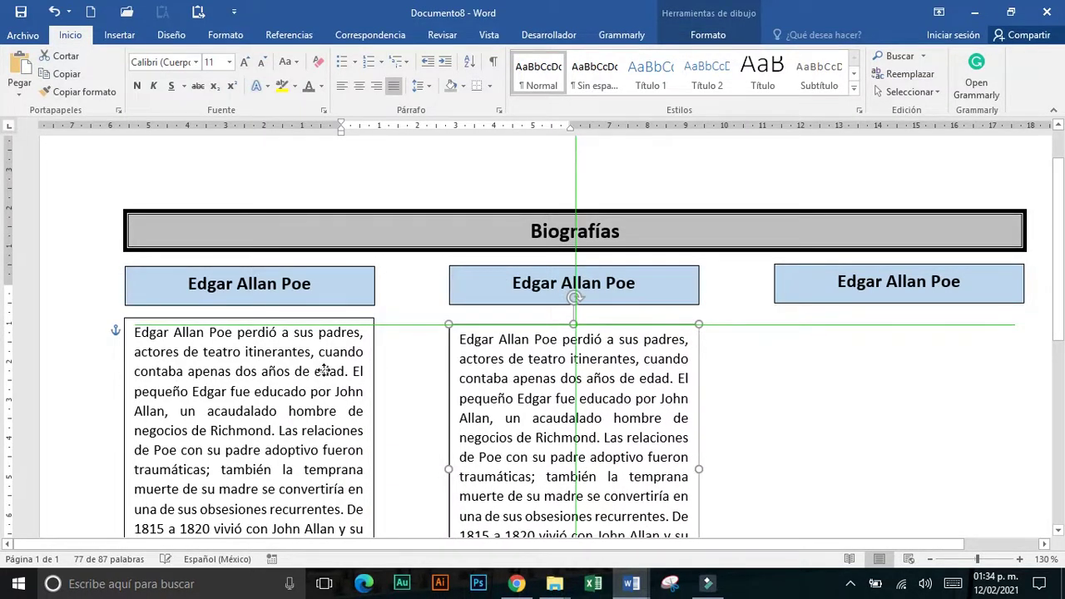
Nudge the left biography box so it lines up with the middle one
scroll(380, 308, down, 4)
scroll(374, 278, up, 1)
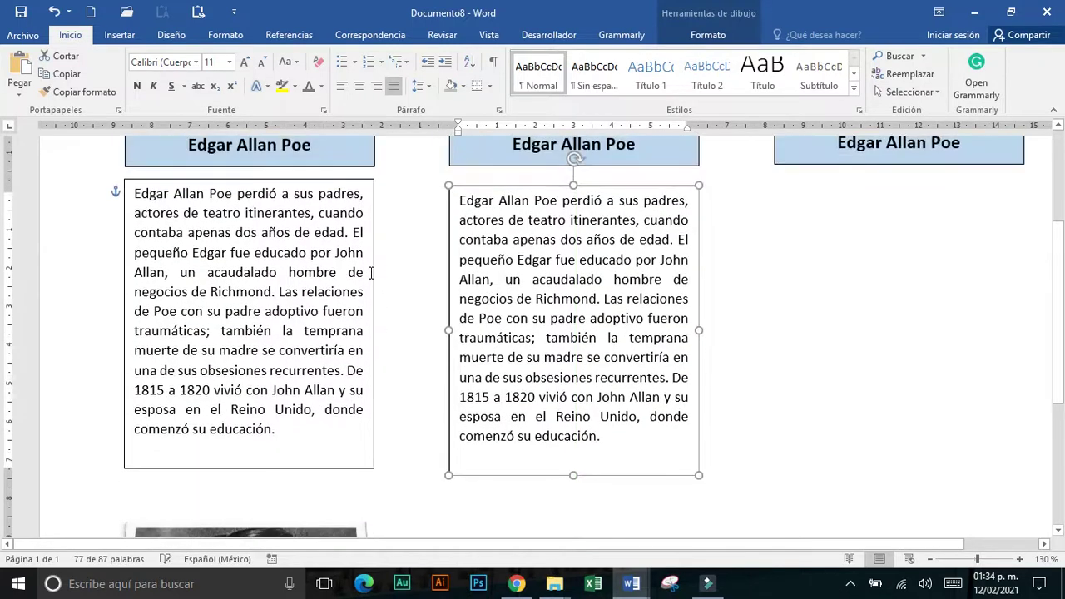
drag(373, 265, 373, 273)
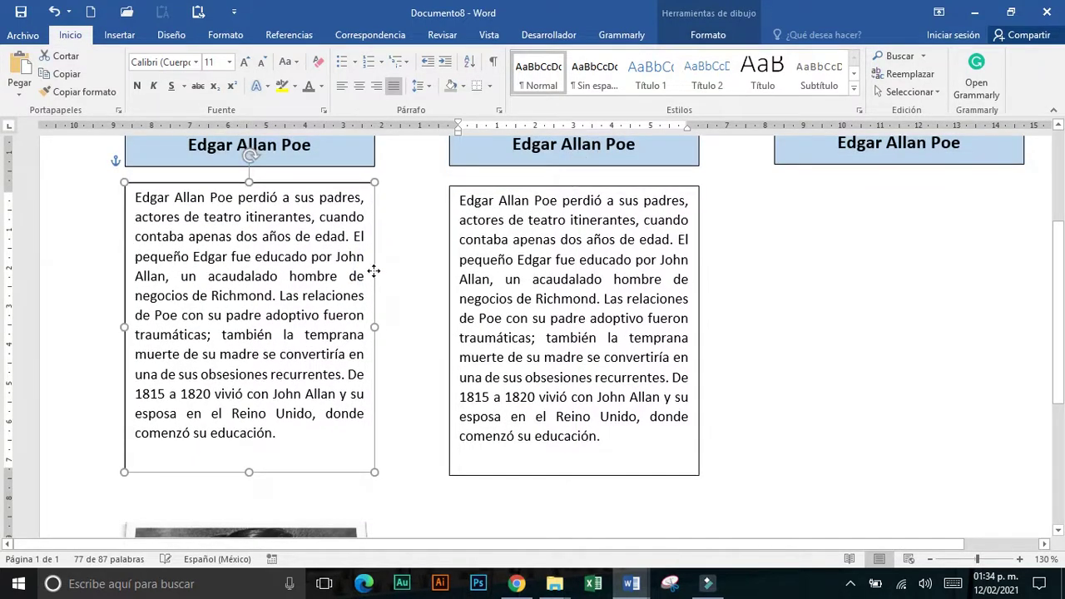
drag(372, 272, 369, 279)
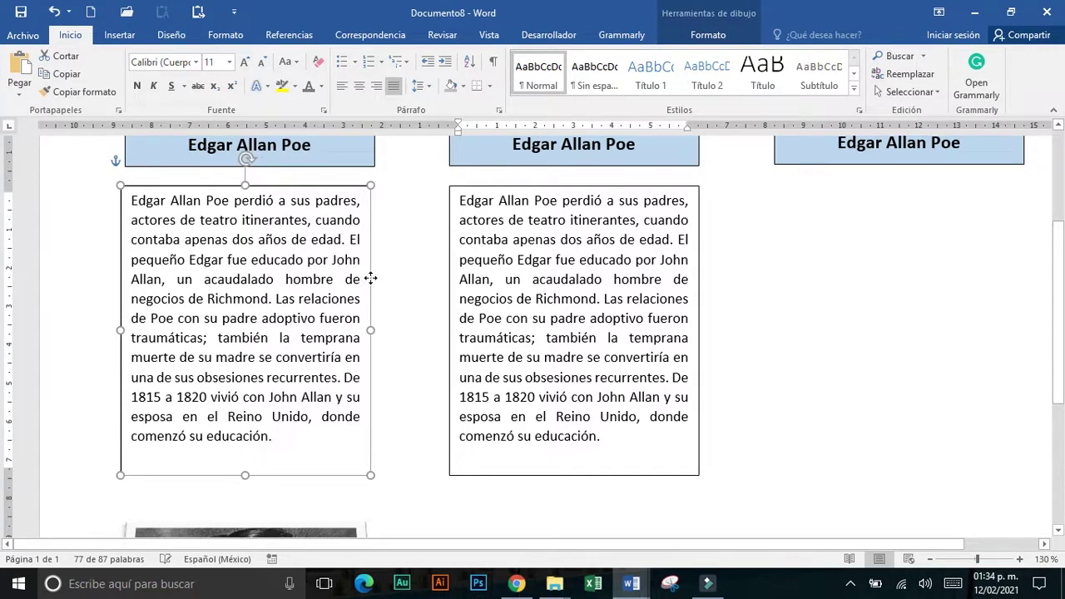
scroll(550, 242, up, 2)
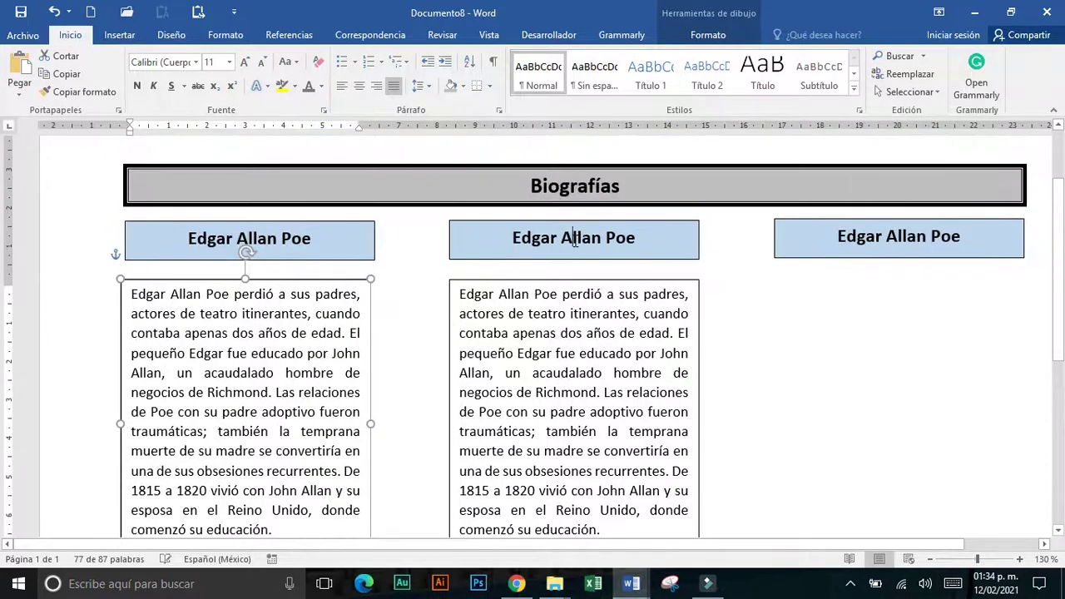
Rename the middle header Octavio Paz and copy his biography paragraph from Chrome
triple_click(574, 241)
text(Octavio Paz)
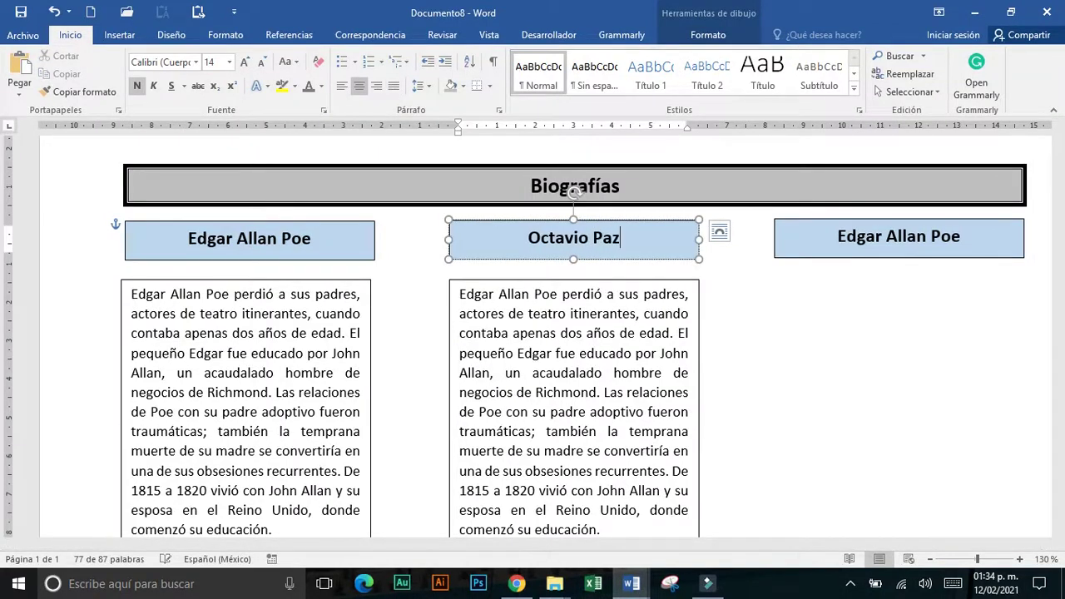
triple_click(588, 411)
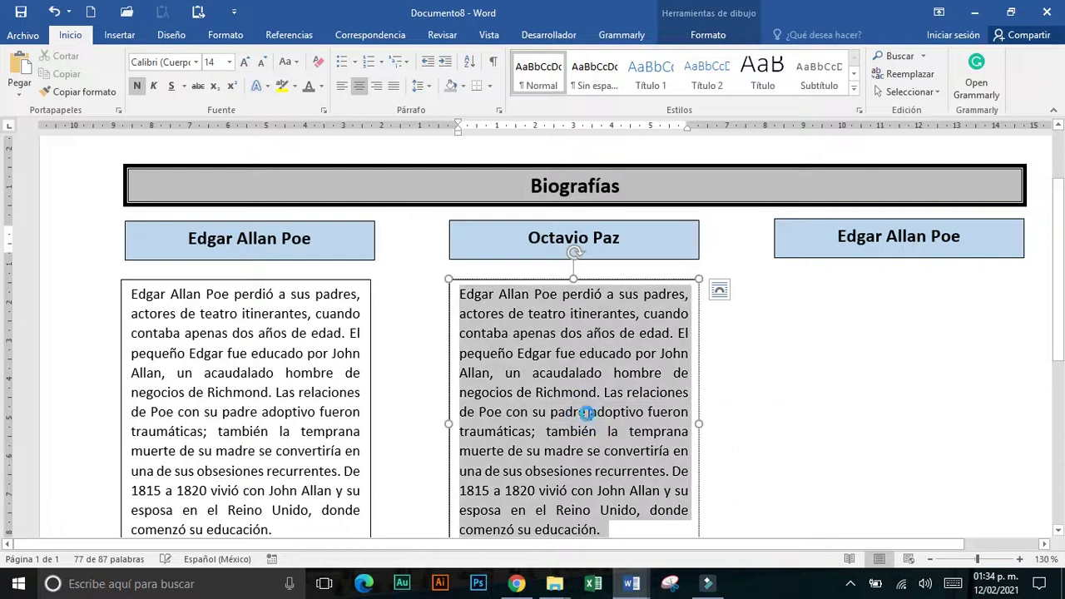
key(alt+Tab)
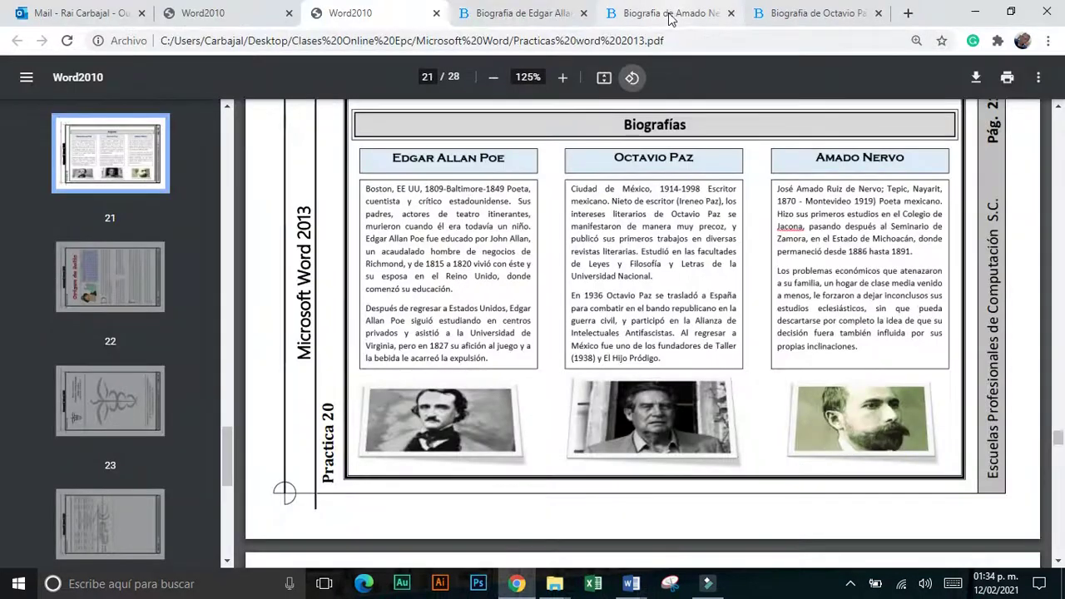
click(797, 17)
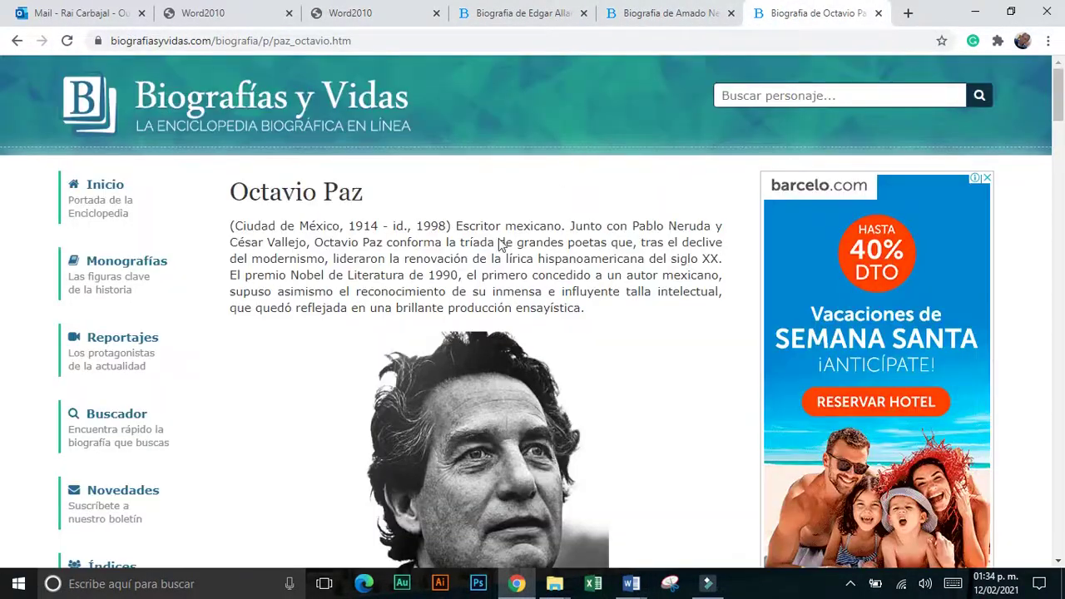
triple_click(348, 257)
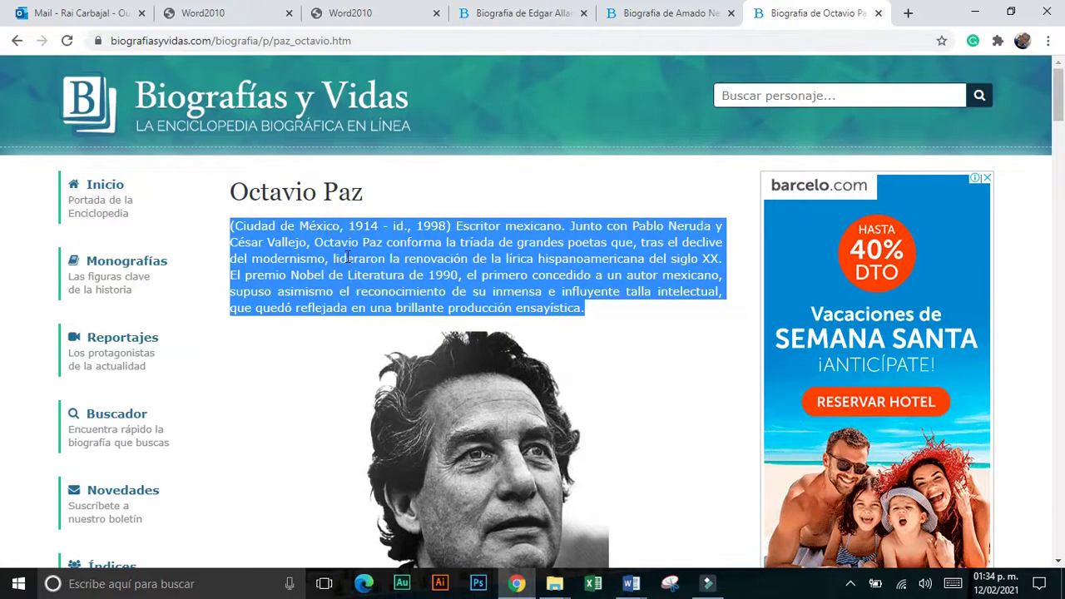
key(alt+Tab)
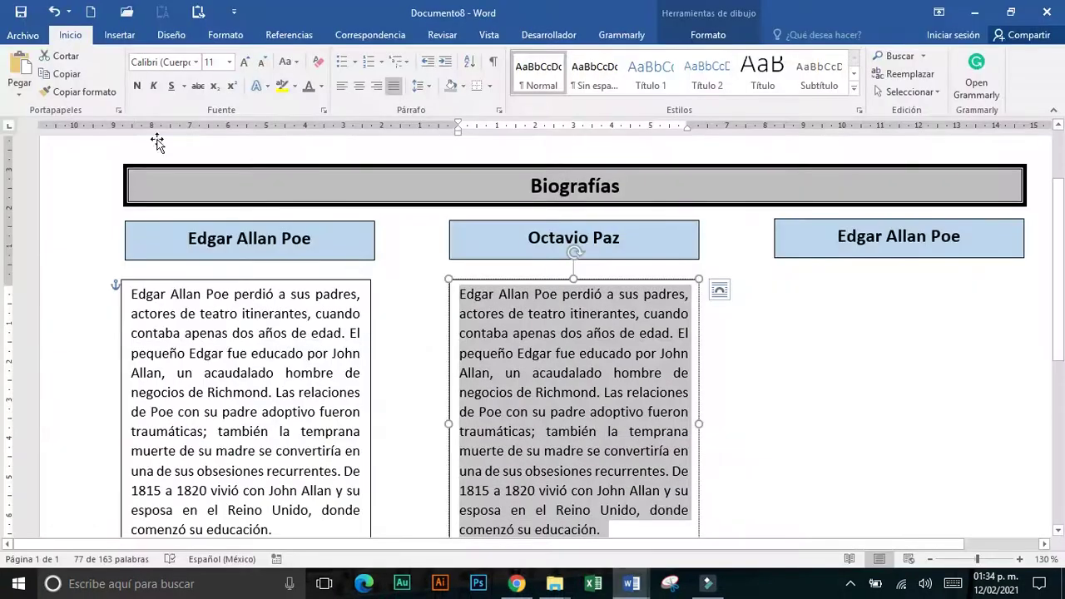
Paste the Octavio Paz biography as plain text into the middle box and justify it
click(20, 94)
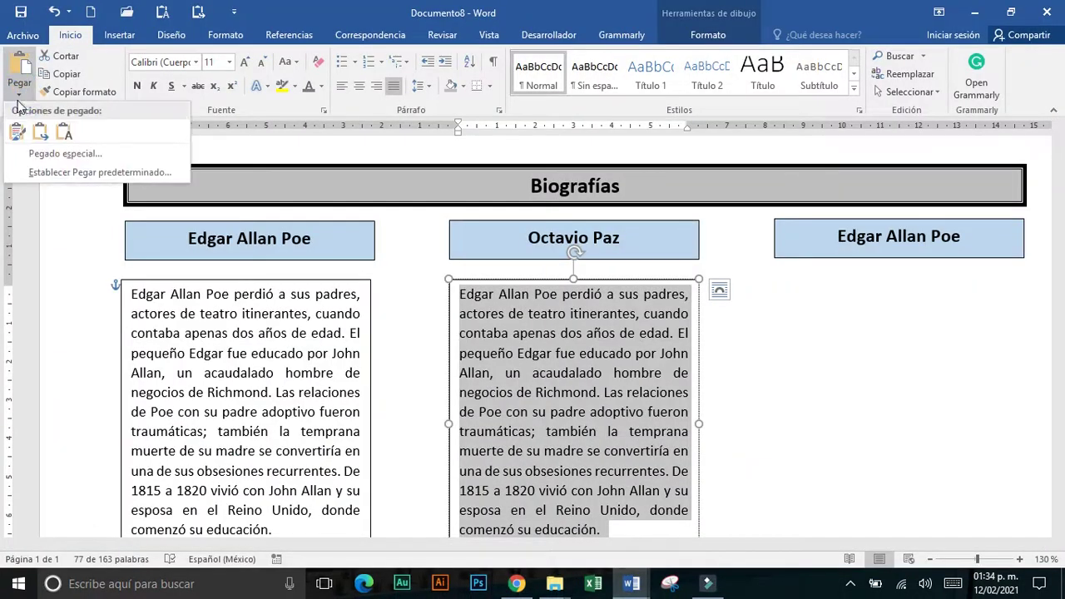
click(60, 135)
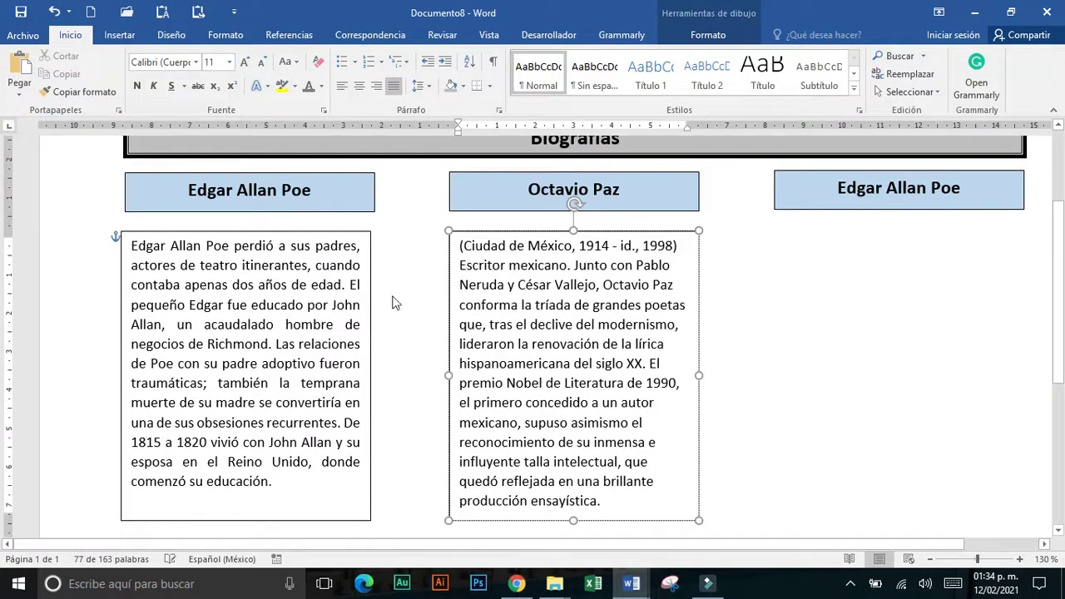
click(497, 292)
click(394, 86)
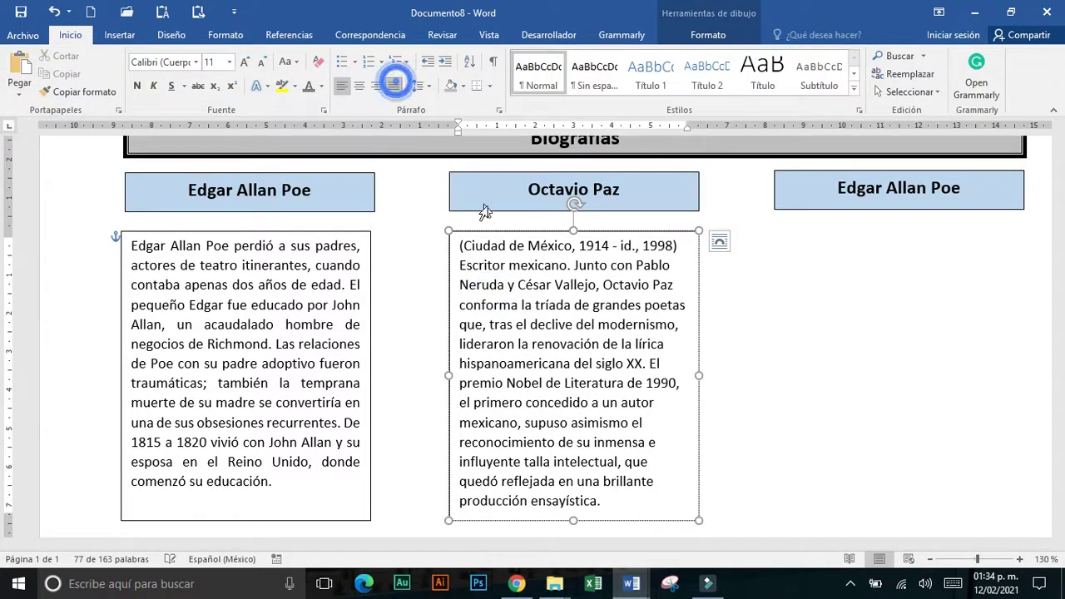
Copy the Octavio Paz photo from his biography web page
key(alt+Tab)
scroll(504, 324, down, 3)
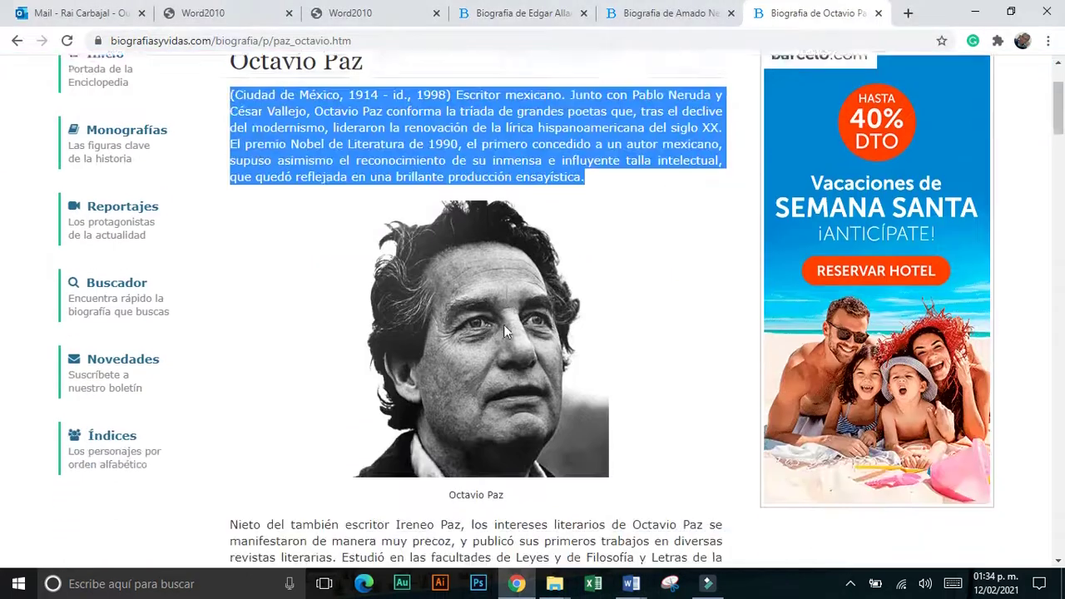
right_click(503, 308)
click(488, 349)
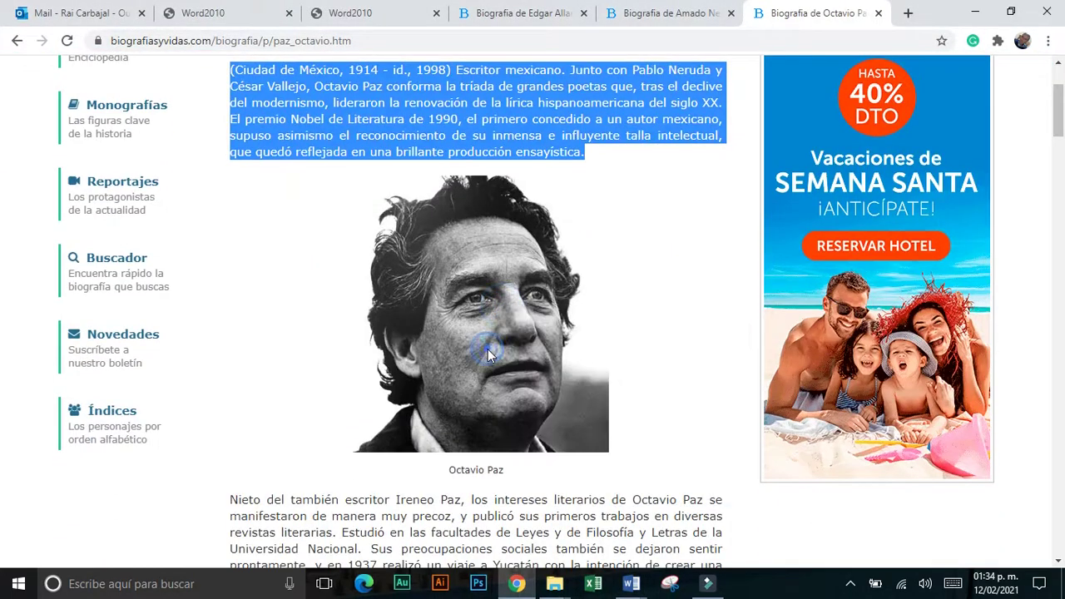
click(637, 217)
right_click(516, 284)
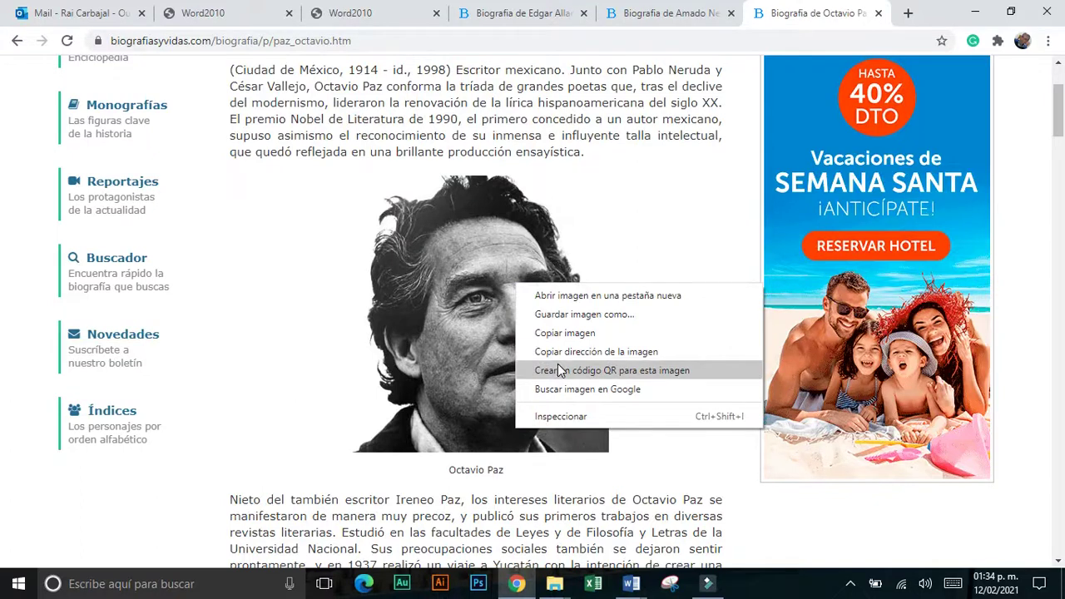
click(564, 333)
click(632, 583)
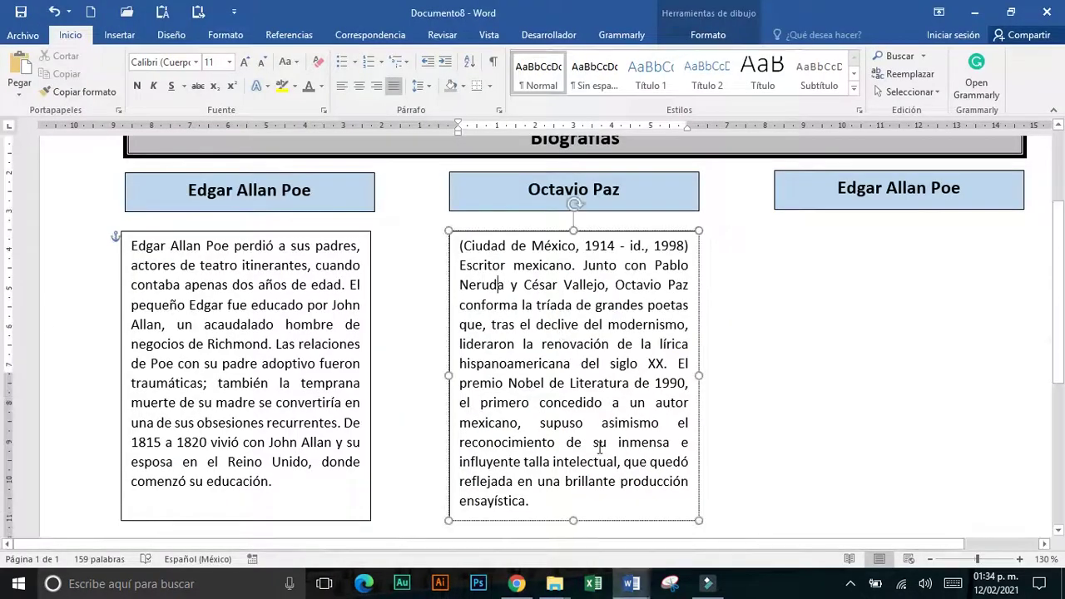
scroll(588, 448, down, 5)
Paste the Octavio Paz photo in front of text and move it under his biography box
click(561, 333)
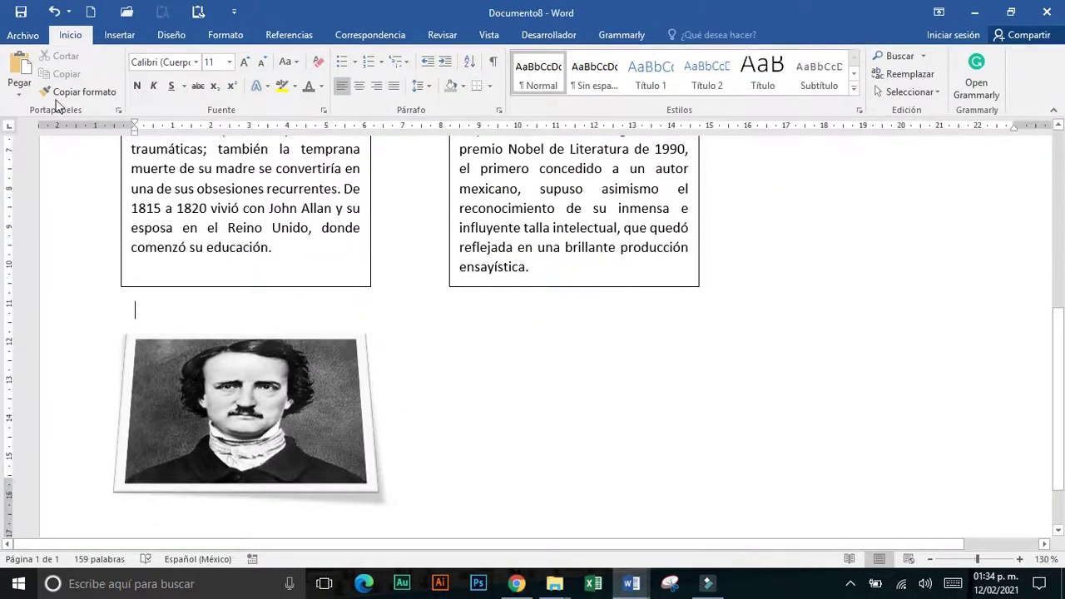
click(31, 68)
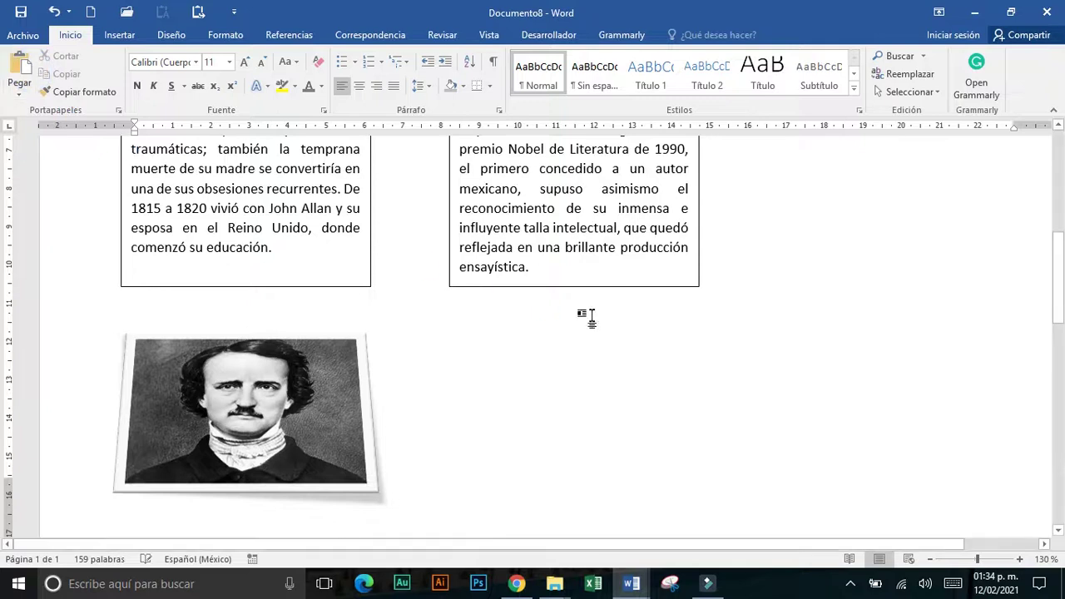
click(437, 326)
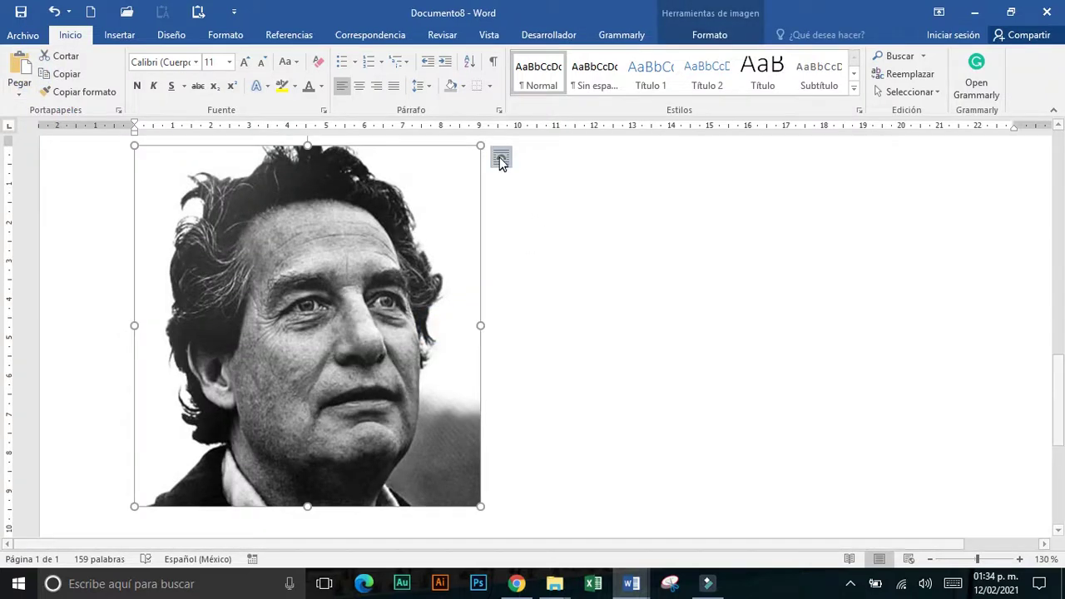
click(757, 87)
click(790, 226)
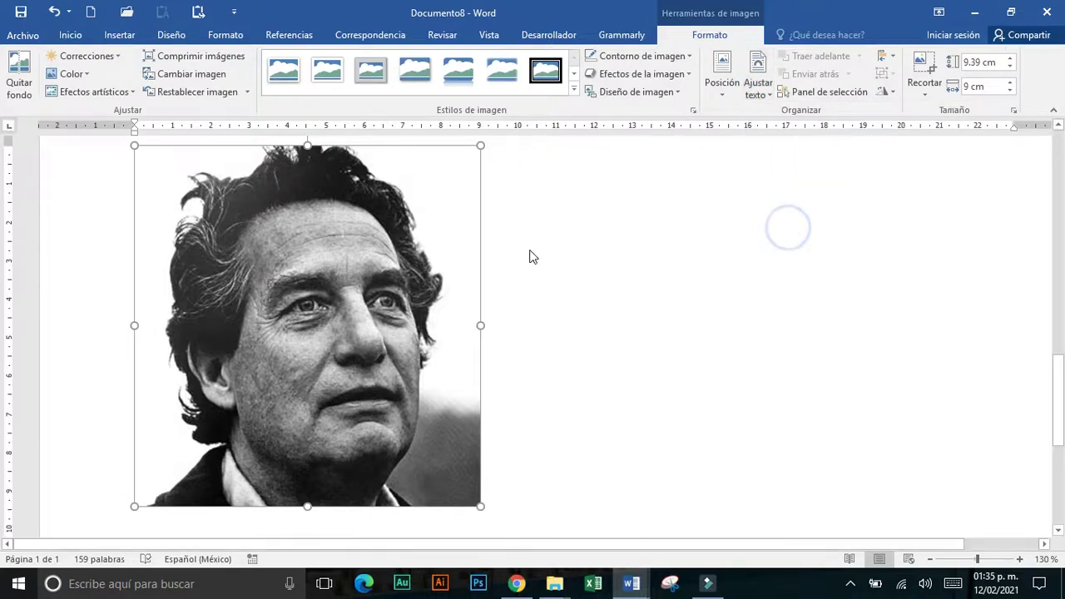
scroll(532, 249, down, 5)
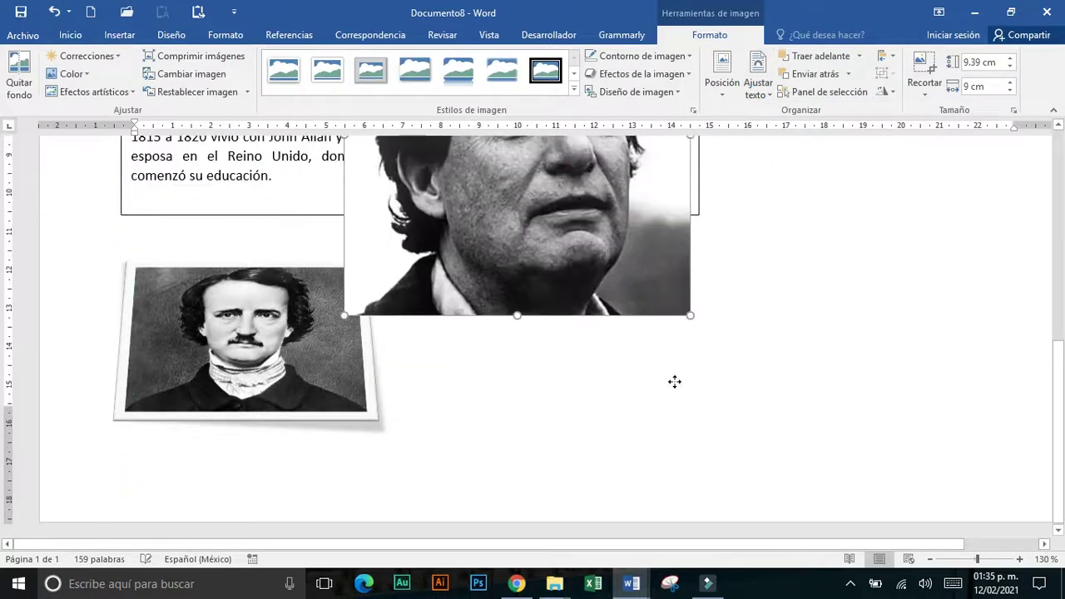
mouse_move(415, 203)
mouse_down()
mouse_move(765, 435)
mouse_move(702, 329)
mouse_up()
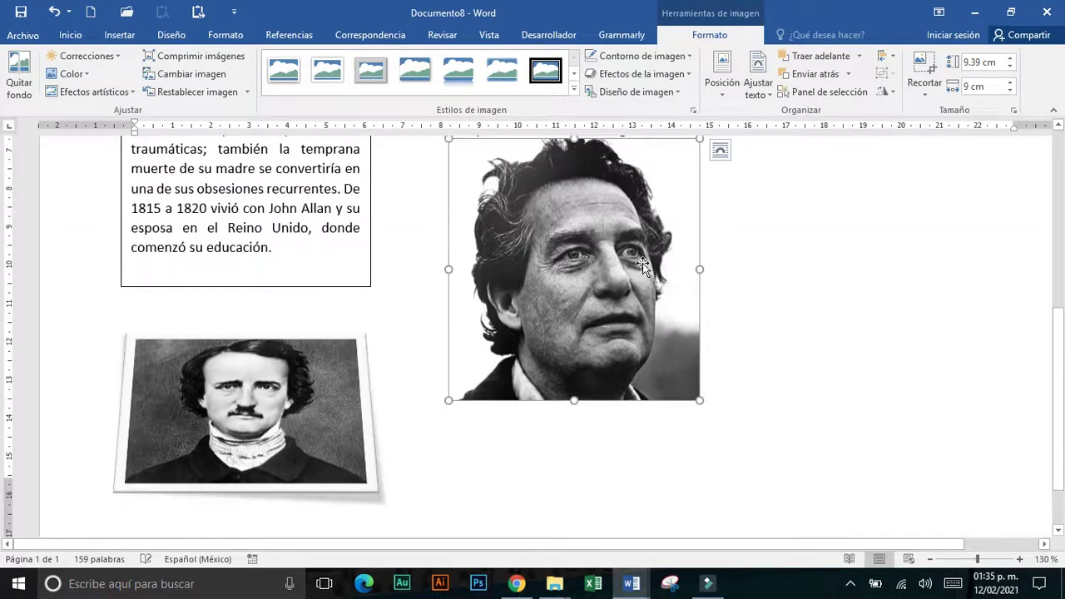
drag(642, 263, 619, 412)
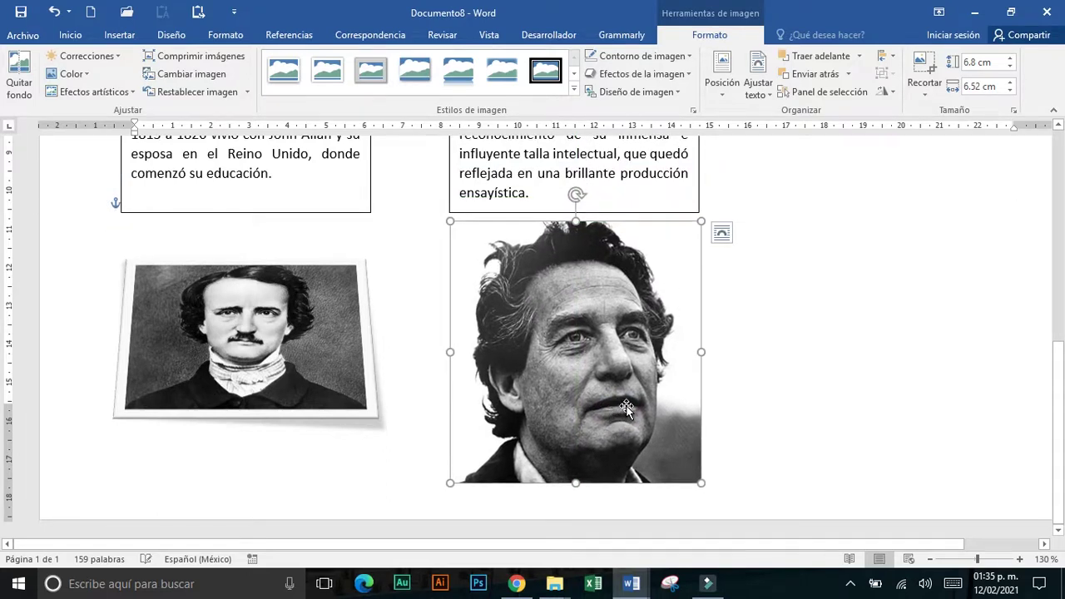
Crop a strip off the photo's bottom and shrink it to about 5.9 cm
click(921, 67)
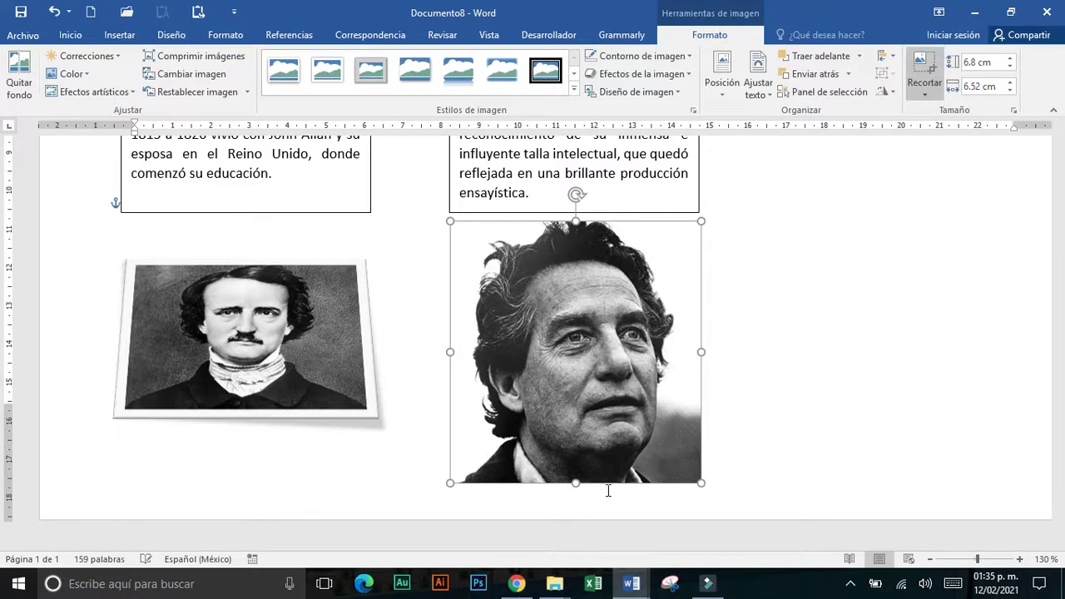
mouse_move(577, 481)
mouse_down()
mouse_move(584, 457)
mouse_move(583, 473)
mouse_up()
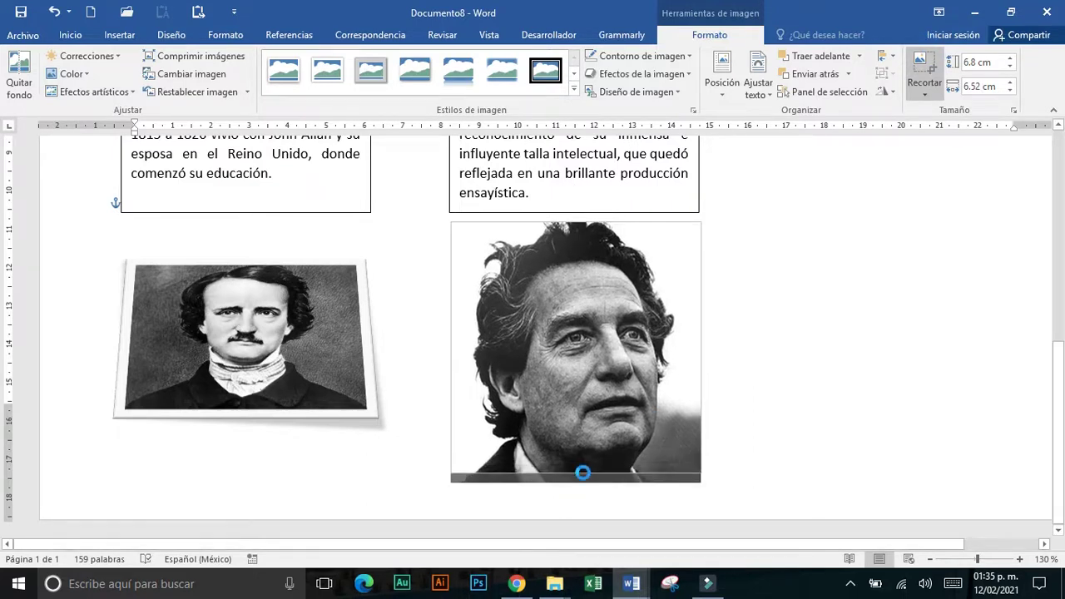
click(753, 378)
click(684, 453)
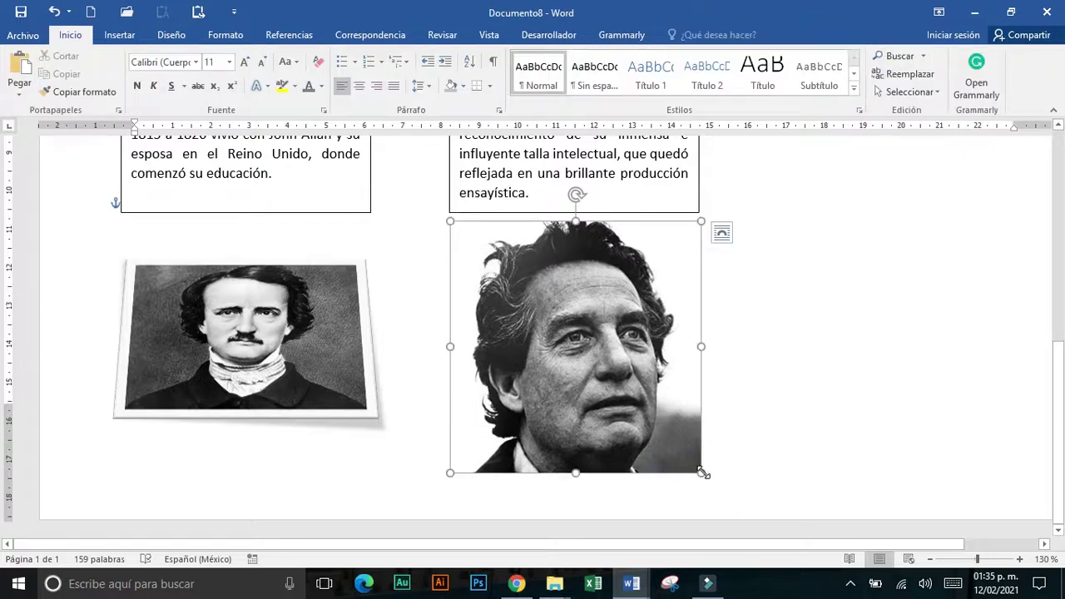
drag(703, 472, 679, 418)
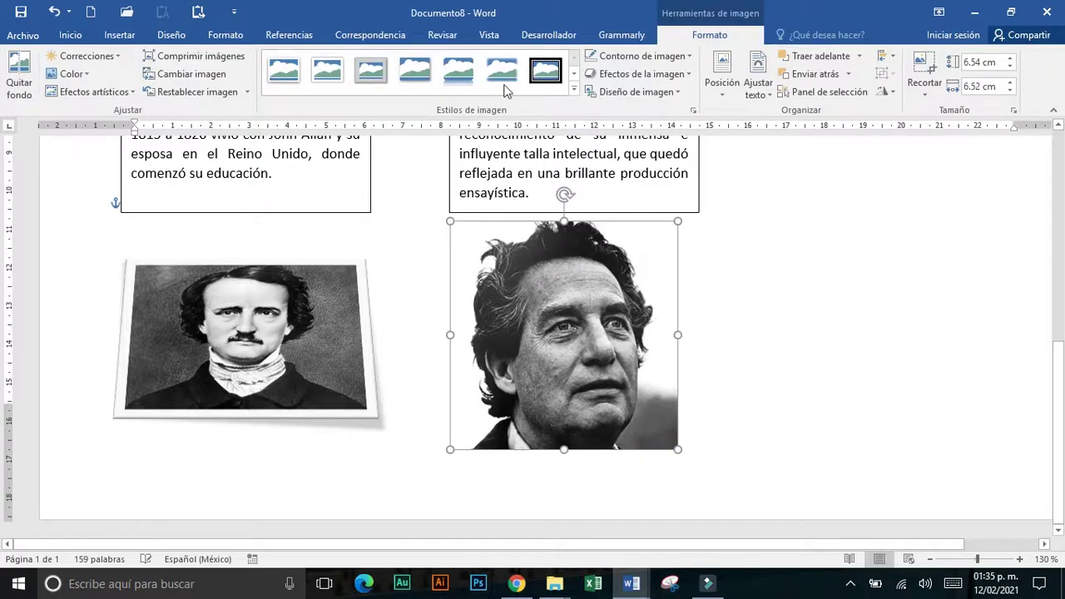
Give the Octavio Paz photo the same tilted white-frame shadow picture style
click(574, 84)
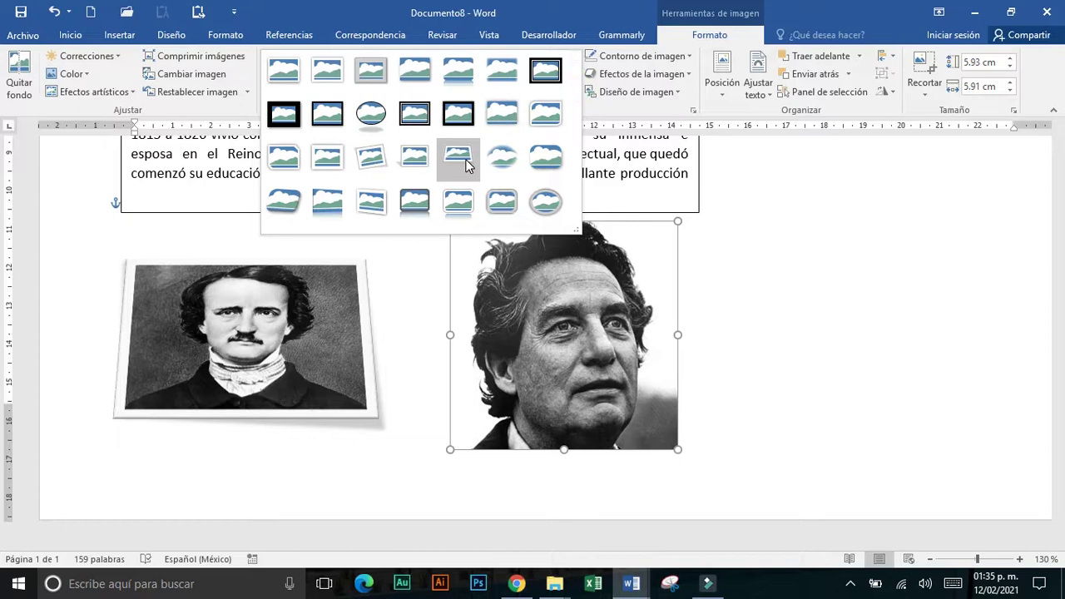
click(459, 157)
click(714, 314)
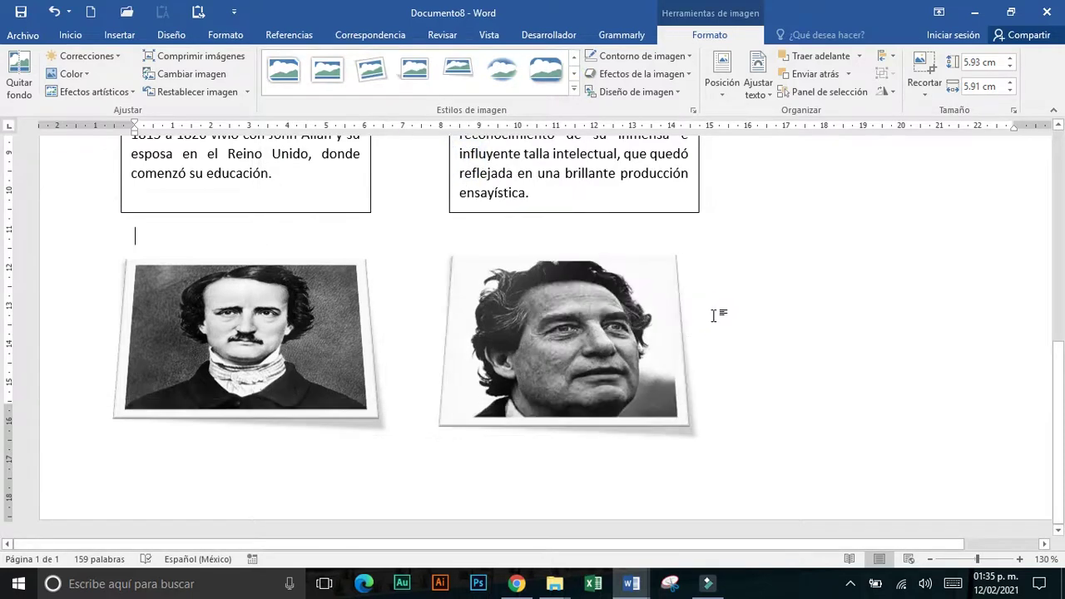
scroll(715, 315, up, 5)
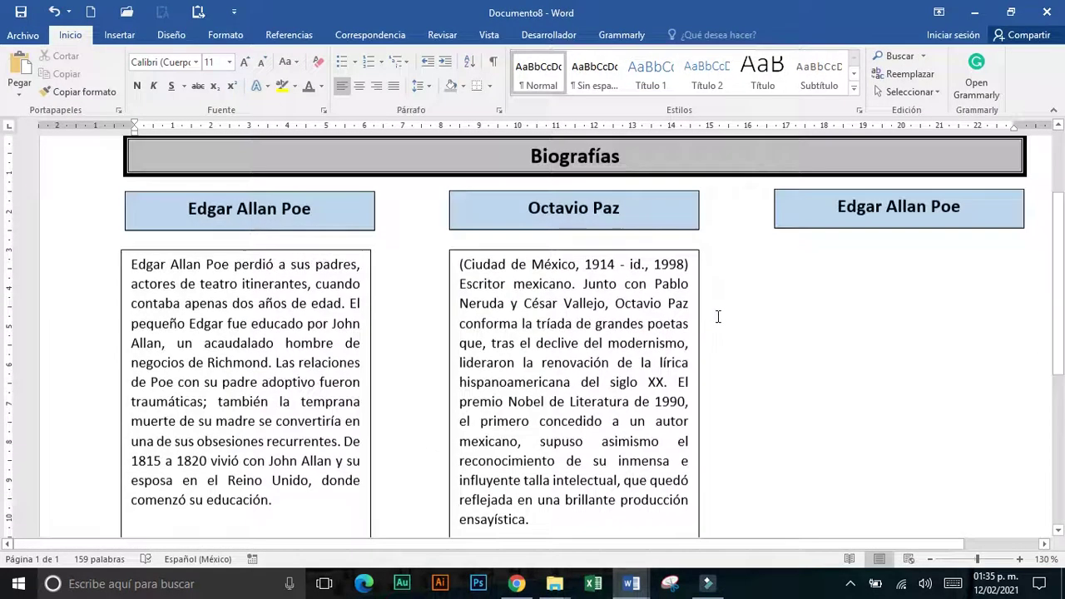
key(alt+Tab)
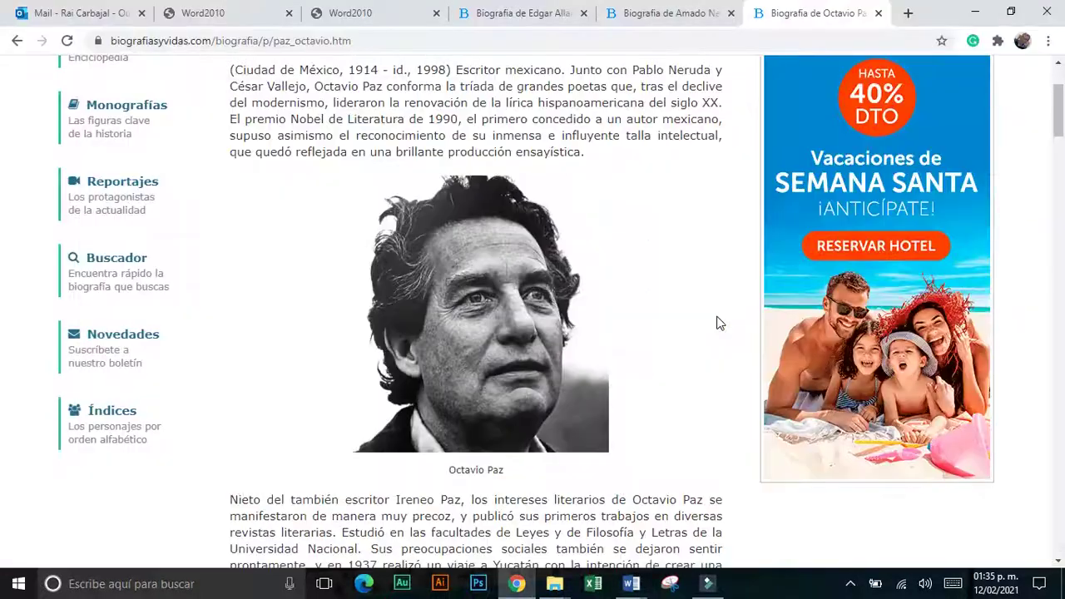
click(342, 13)
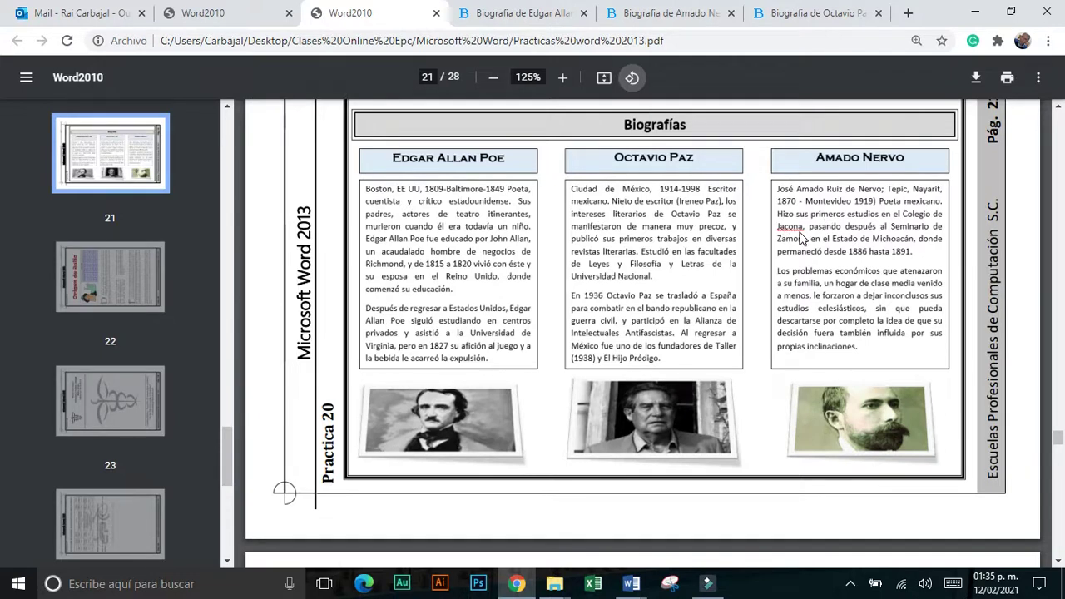
key(alt+Tab)
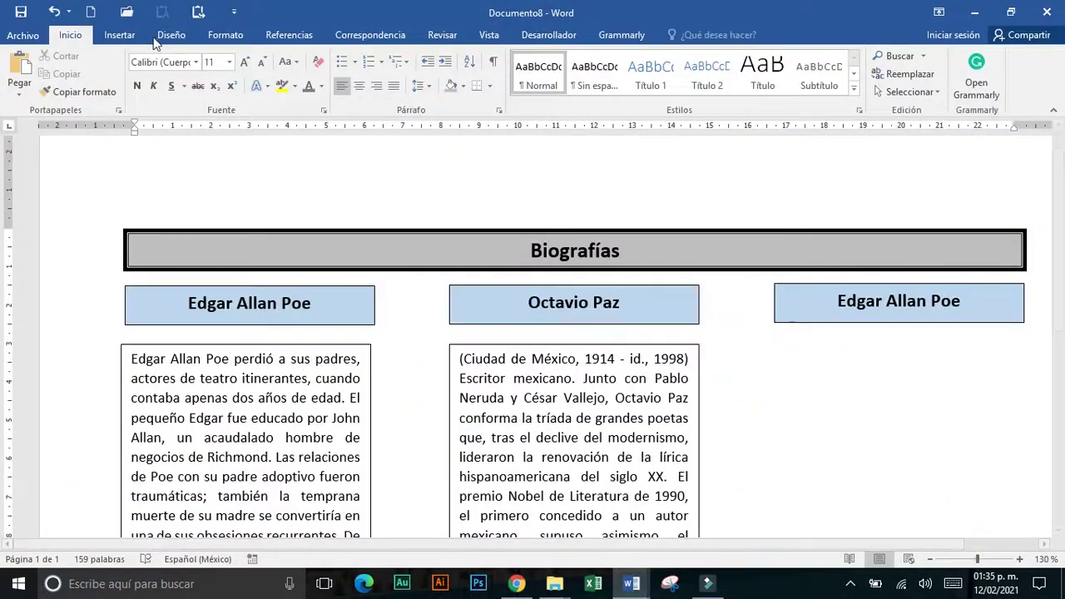
Apply a Cuadro page border with a thick 3 pt black line to the whole document
click(175, 37)
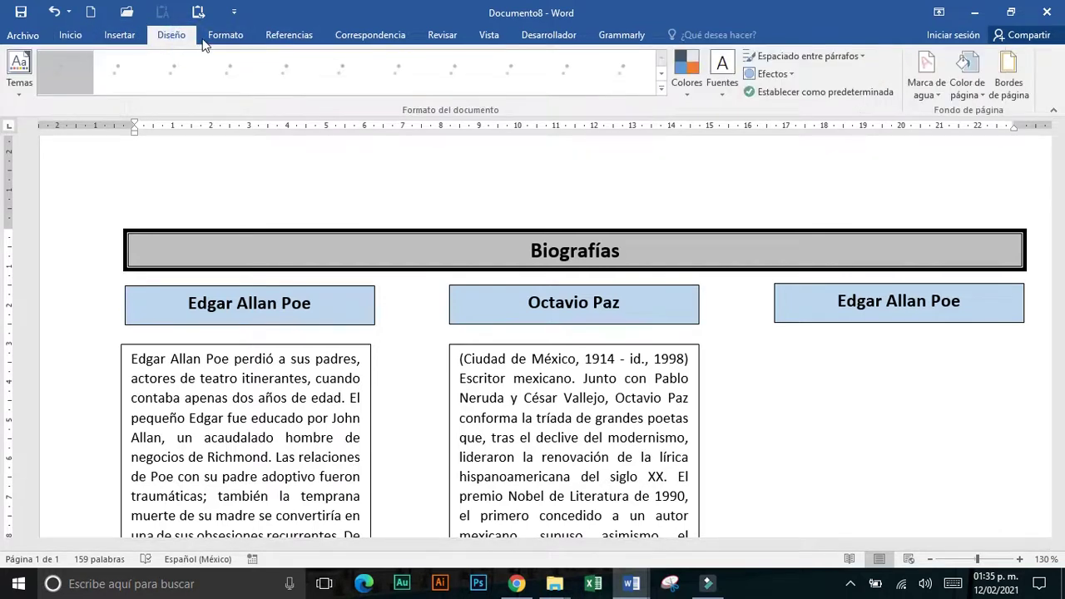
click(1008, 83)
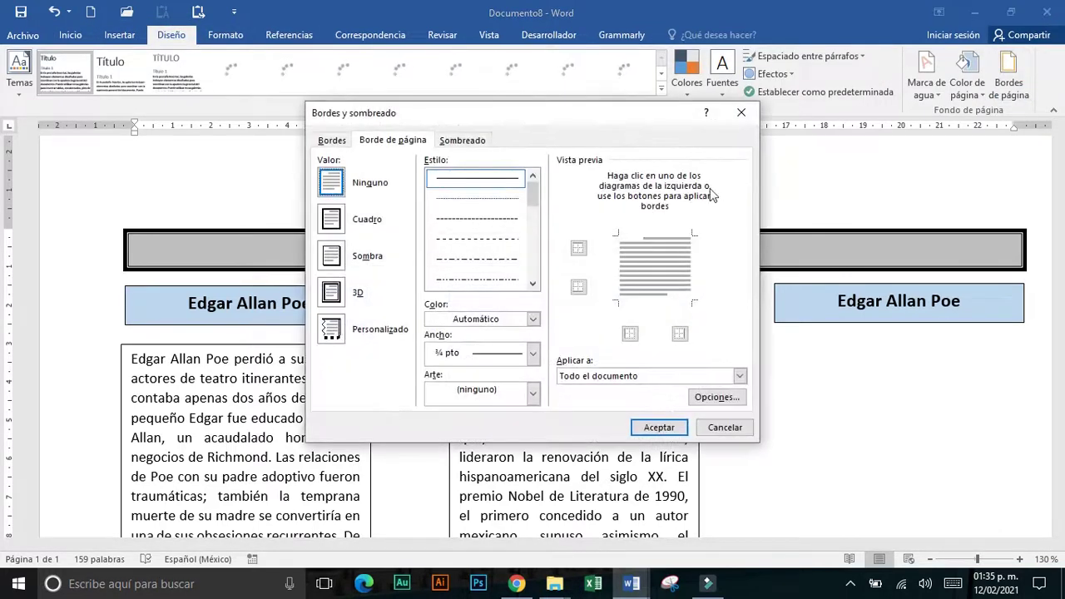
scroll(539, 244, down, 3)
click(500, 278)
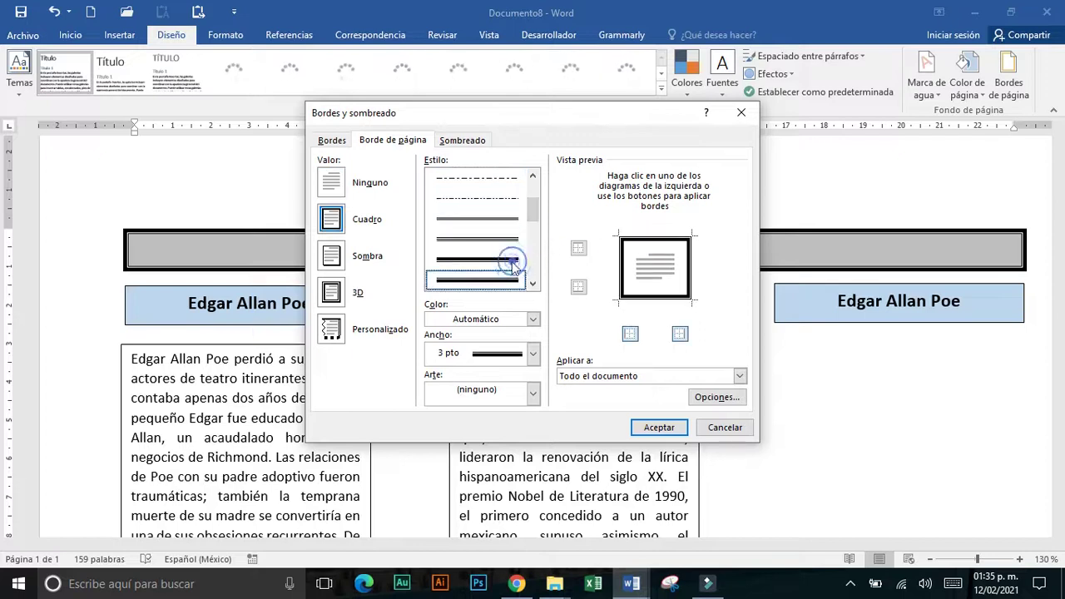
click(672, 428)
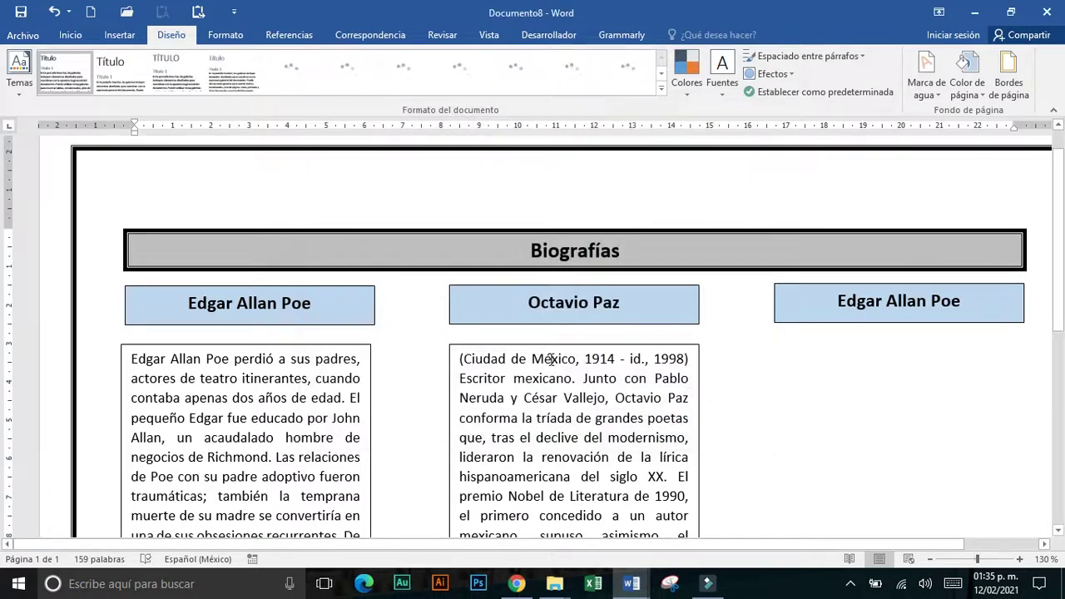
scroll(550, 358, down, 3)
scroll(549, 358, down, 4)
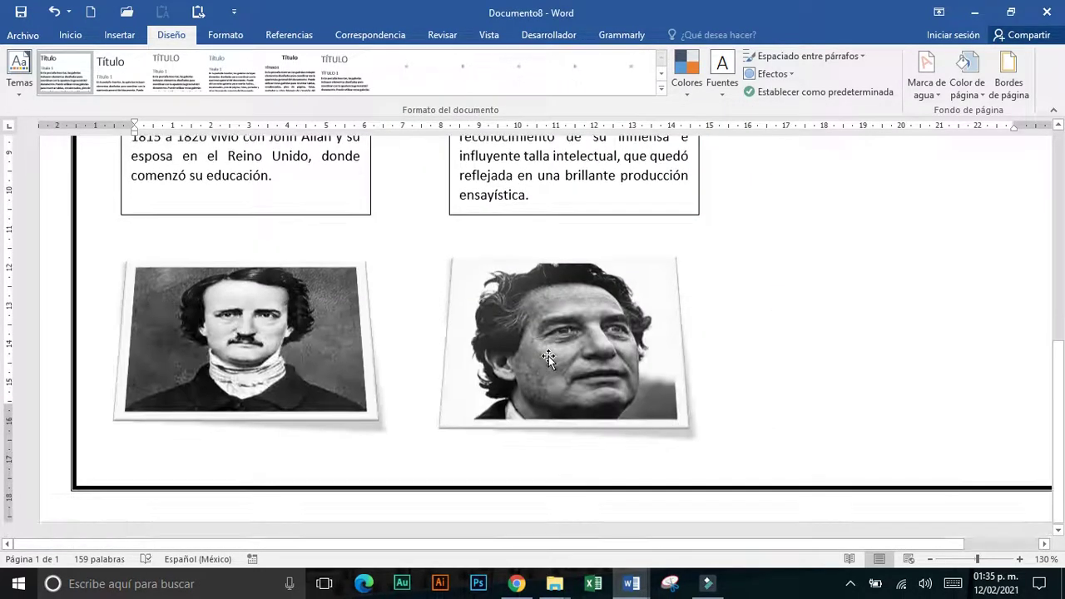
scroll(549, 358, up, 4)
scroll(549, 357, up, 3)
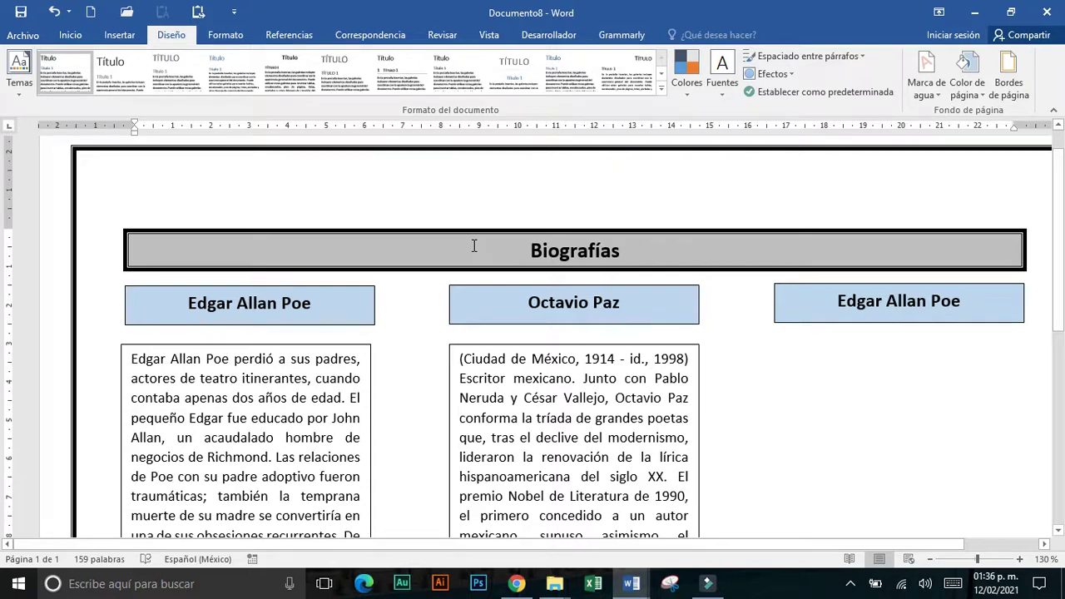
click(332, 39)
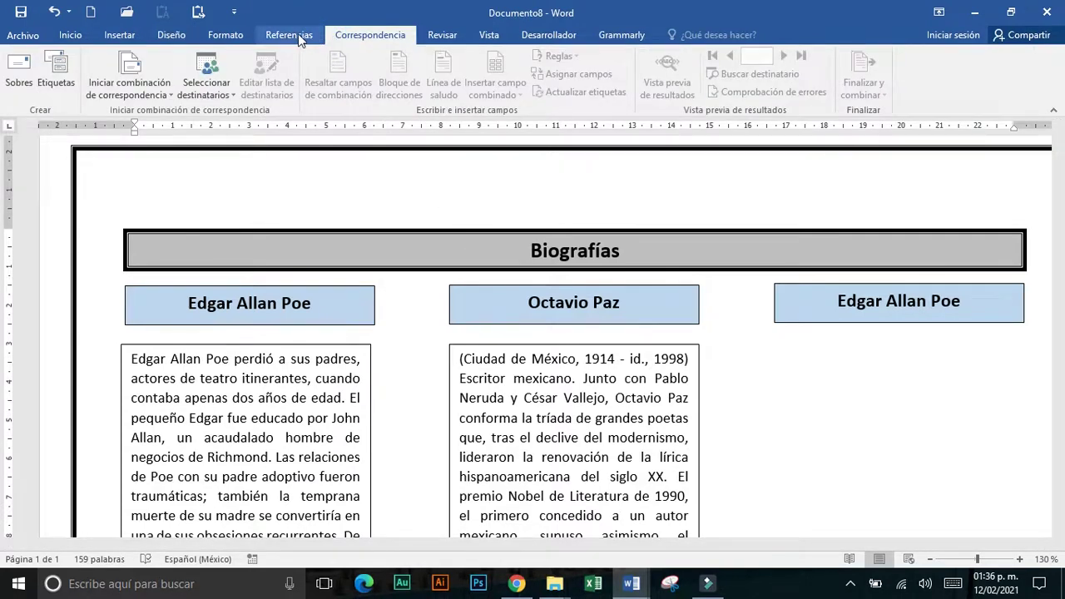
click(297, 37)
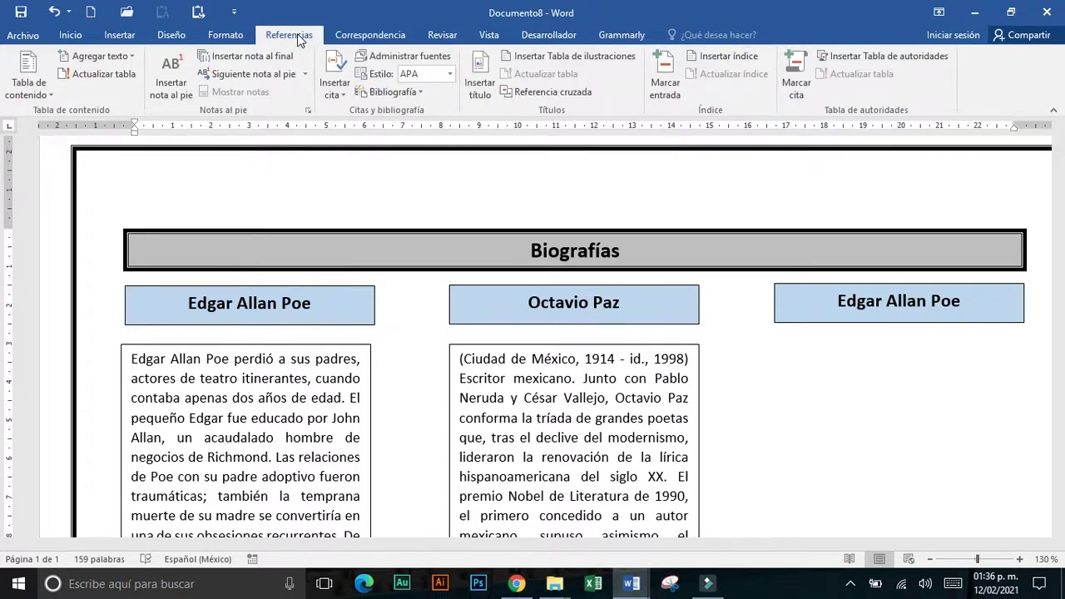
click(424, 300)
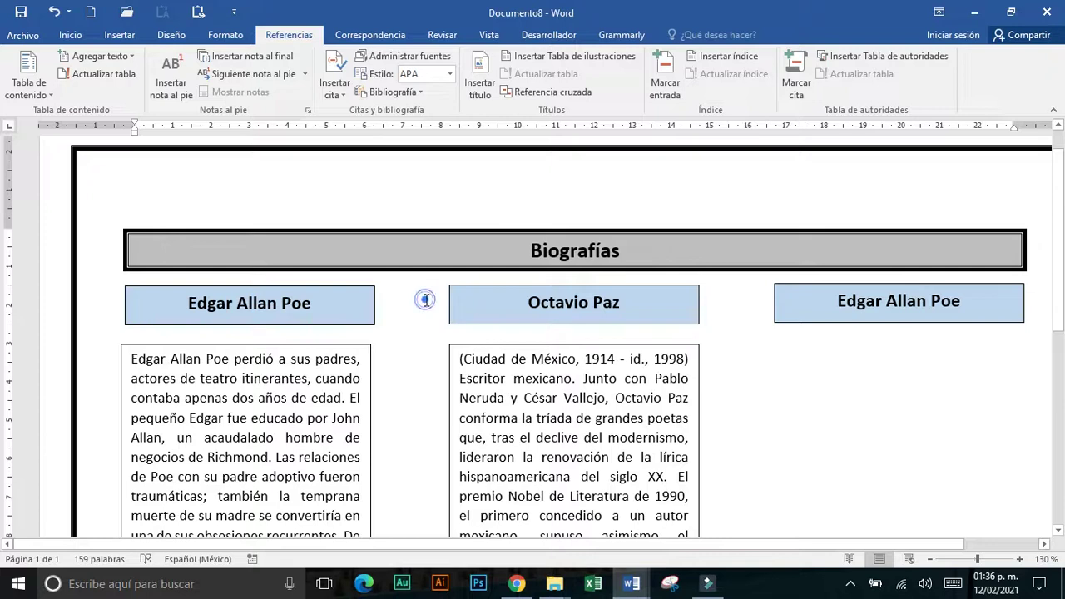